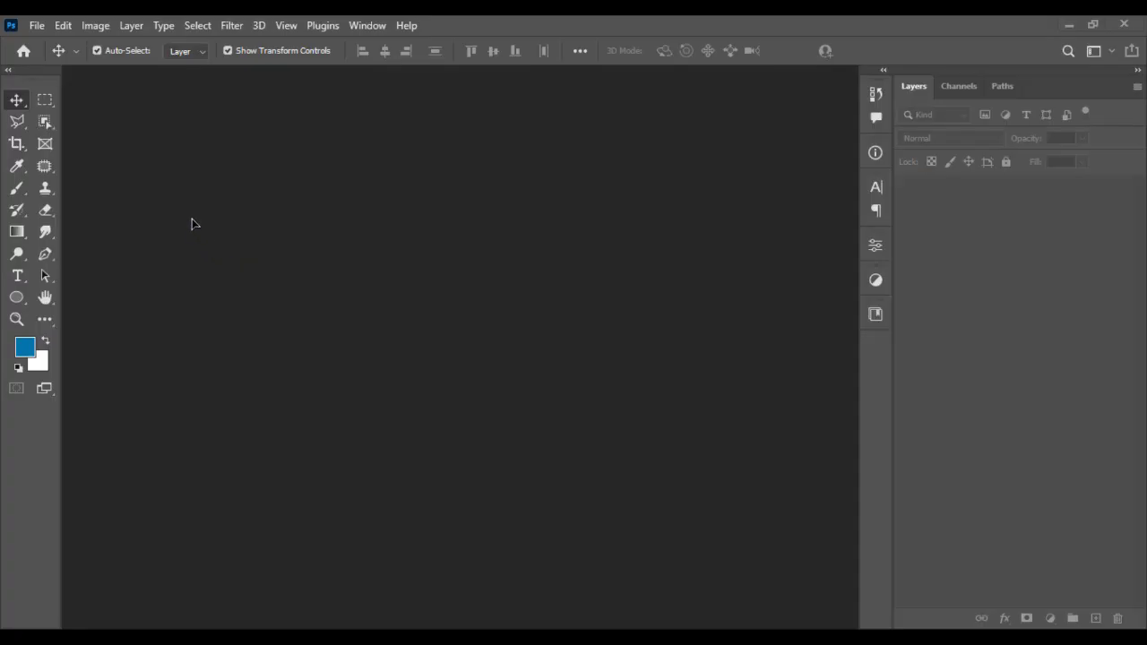
Choose File > New to bring up the New Document dialog.
left_click(47, 27)
left_click(53, 42)
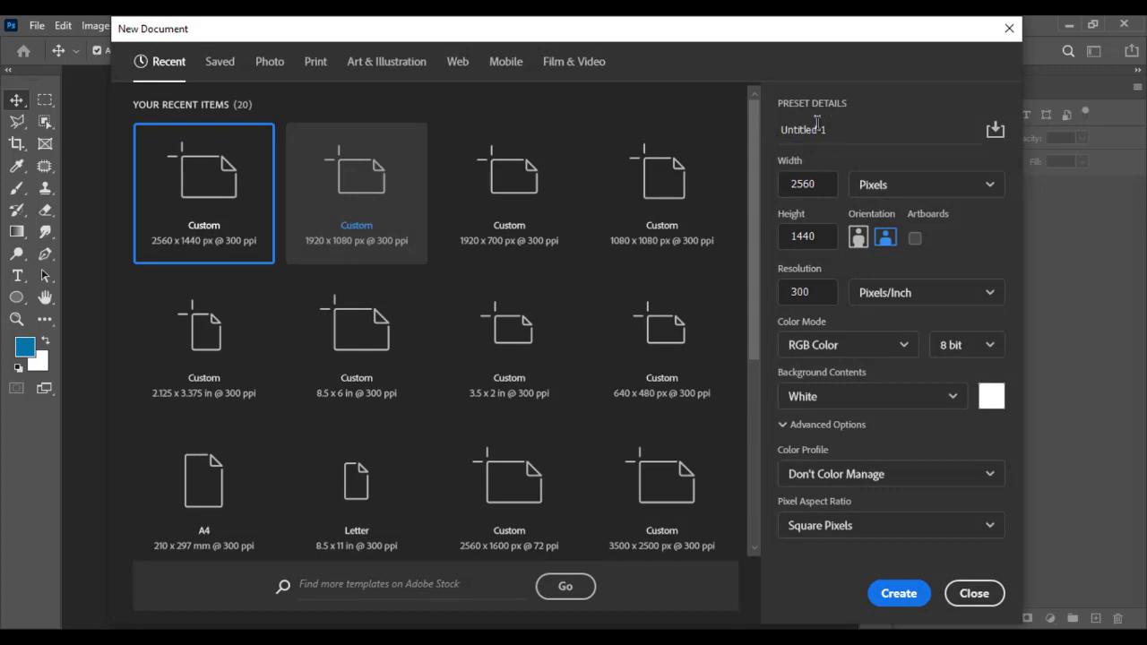
Name the new document 'Email Signature Design Template'.
double_click(797, 129)
type("E1")
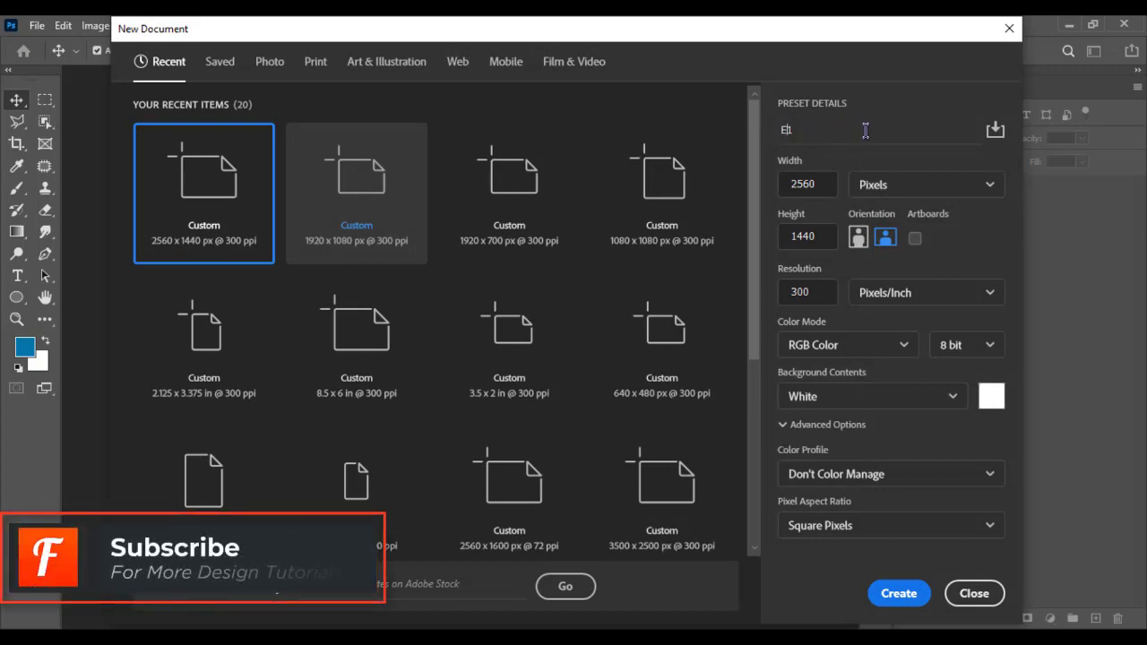
type("l")
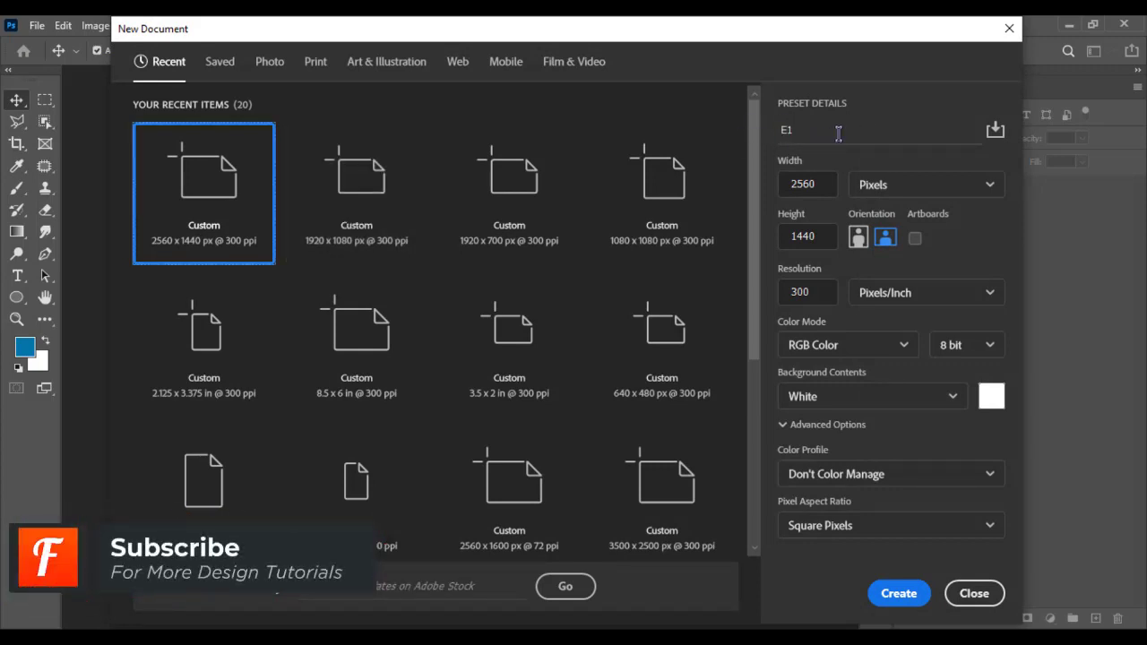
left_click(838, 133)
key("BackSpace")
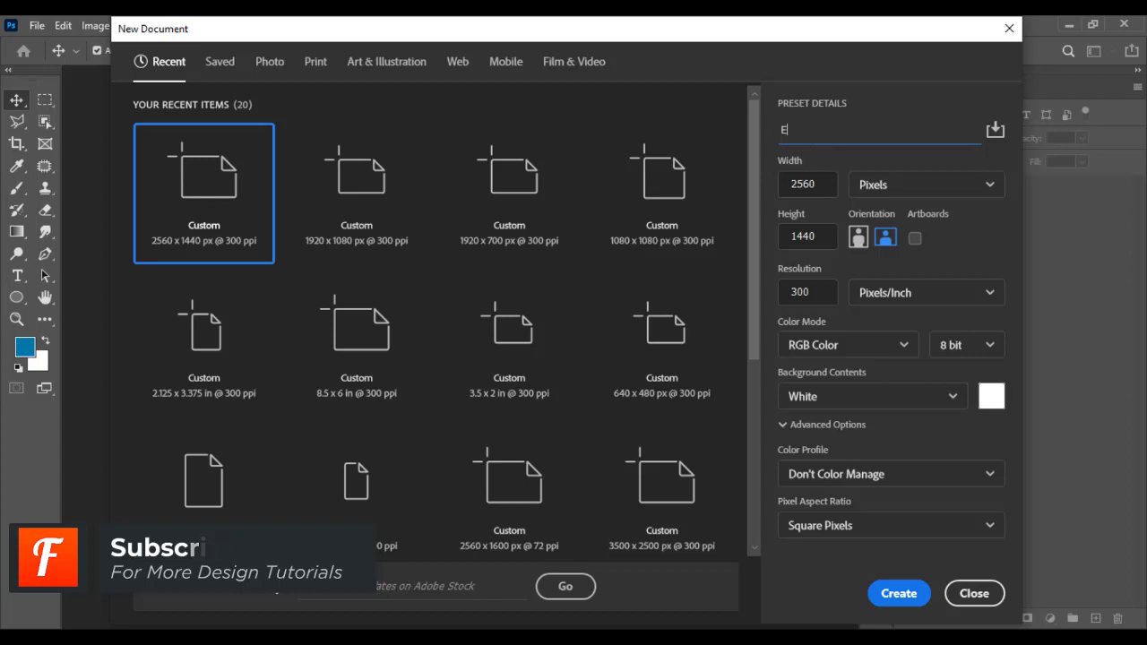
type("mail")
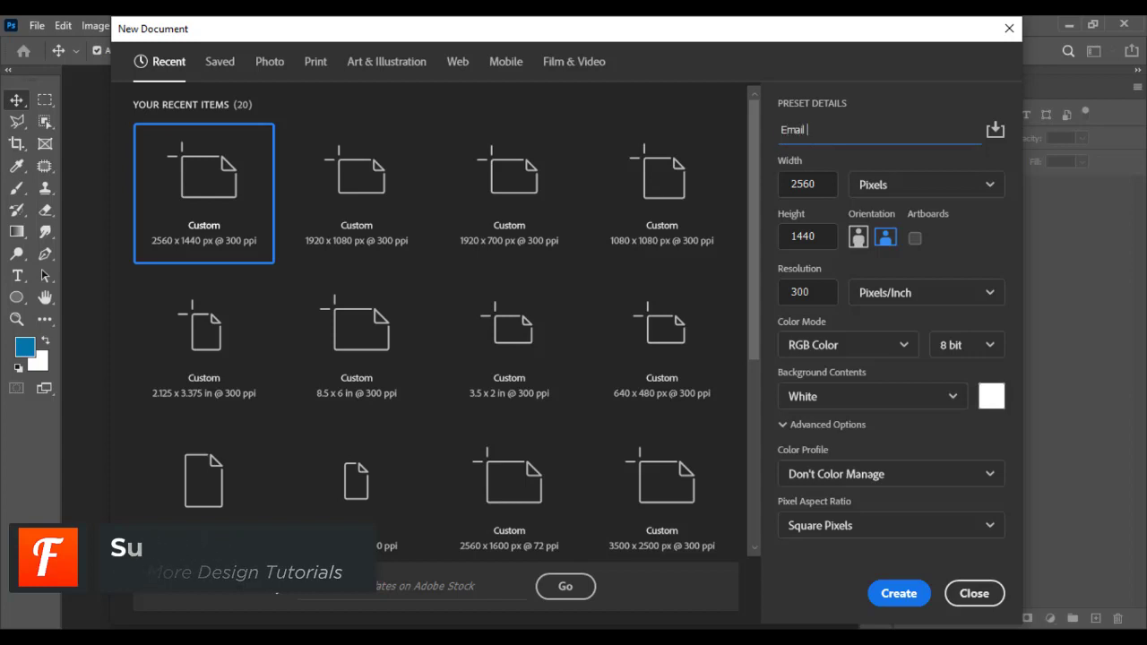
type(" Signature Design Te")
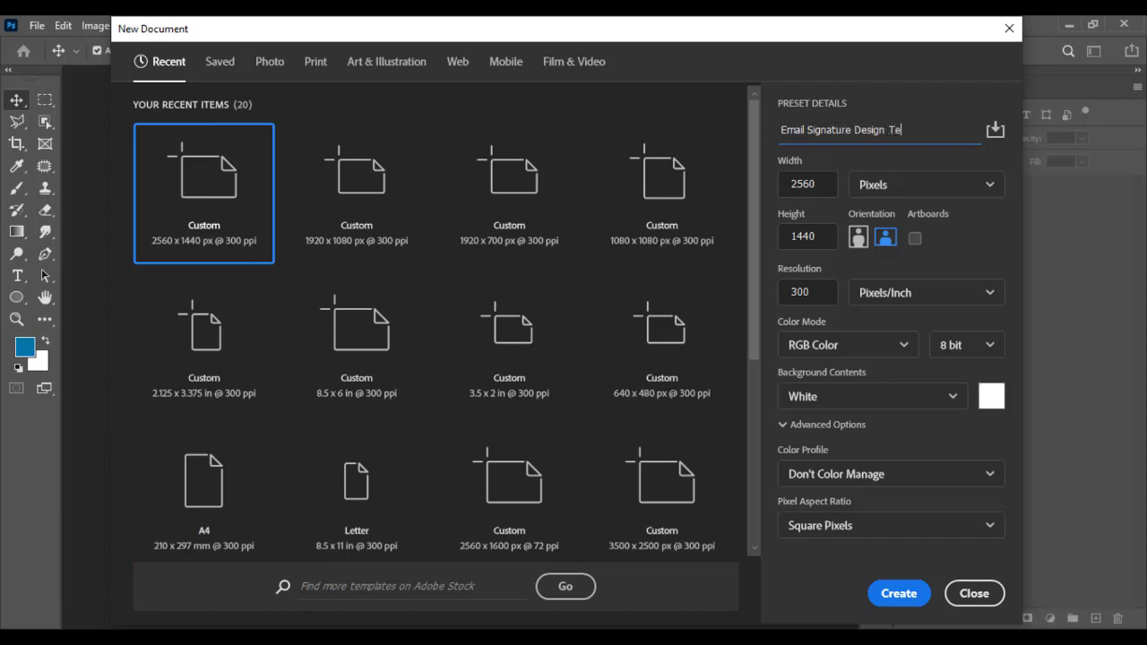
type("la")
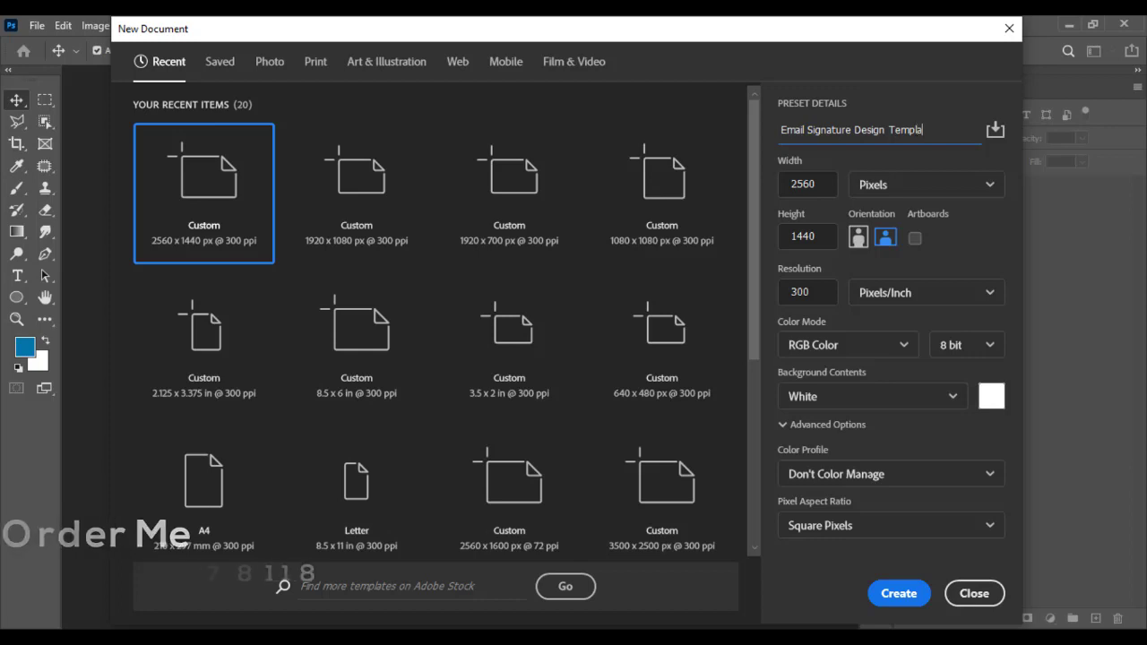
type("te")
Set the size to 1000 × 333 px and create the document.
double_click(812, 187)
type("199")
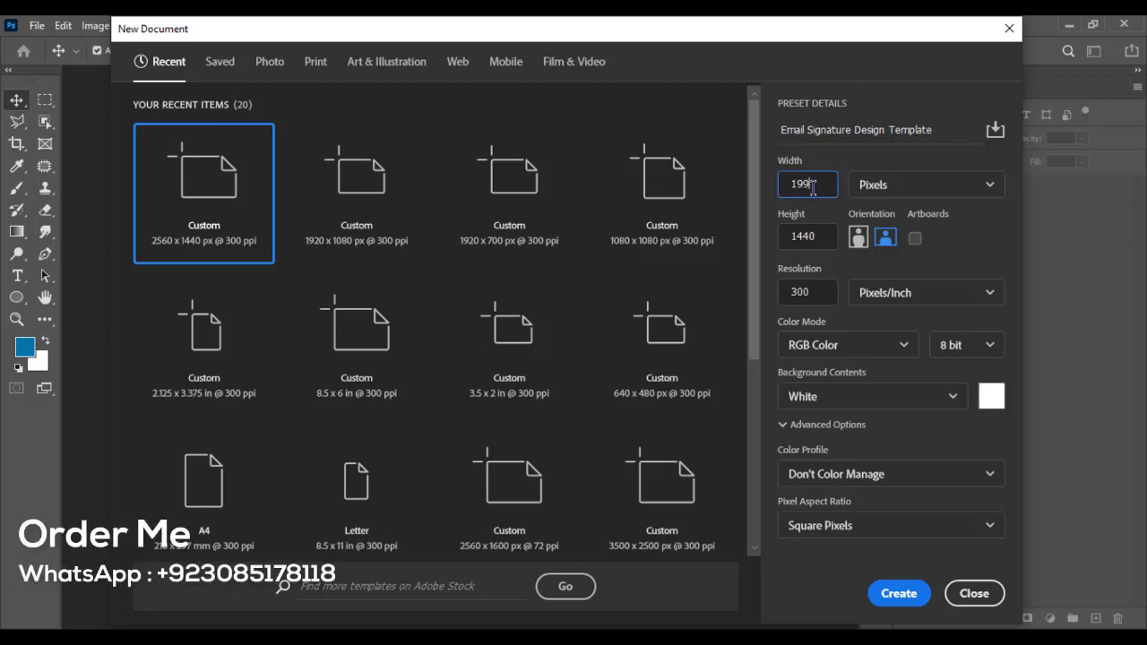
key("BackSpace")
key("BackSpace")
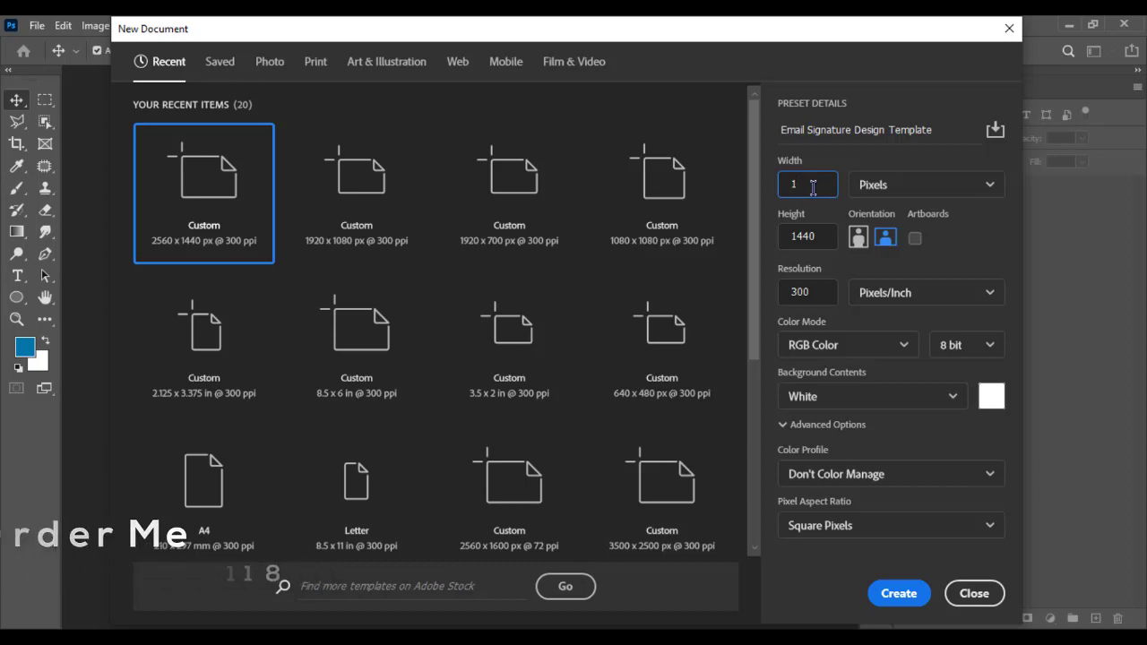
type("000")
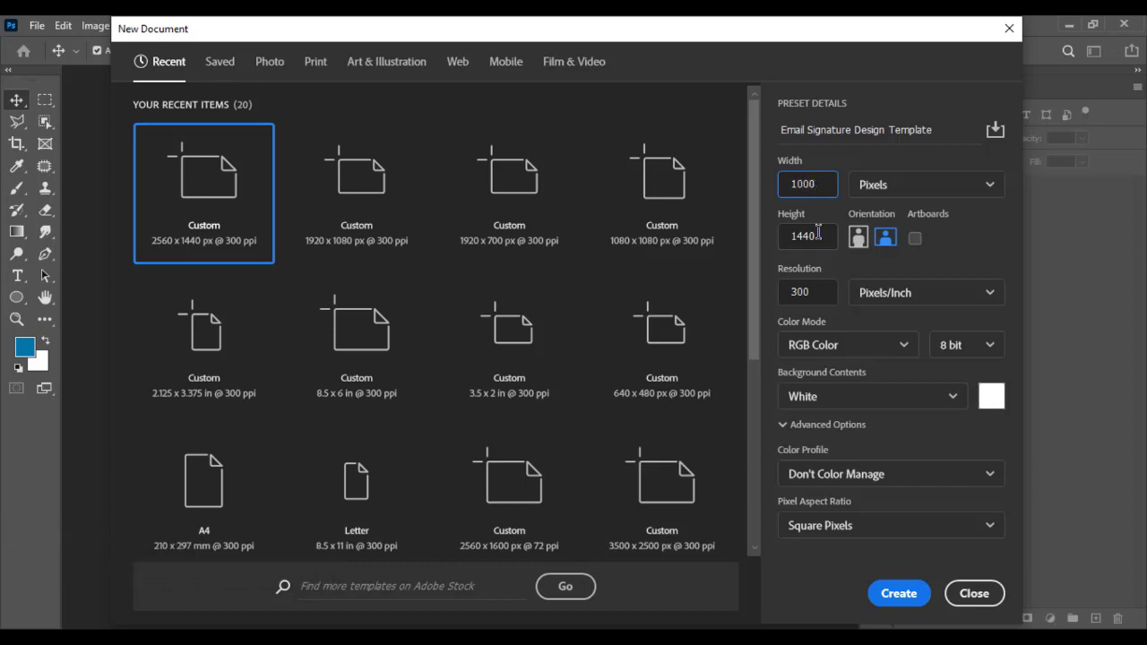
double_click(817, 235)
type("333")
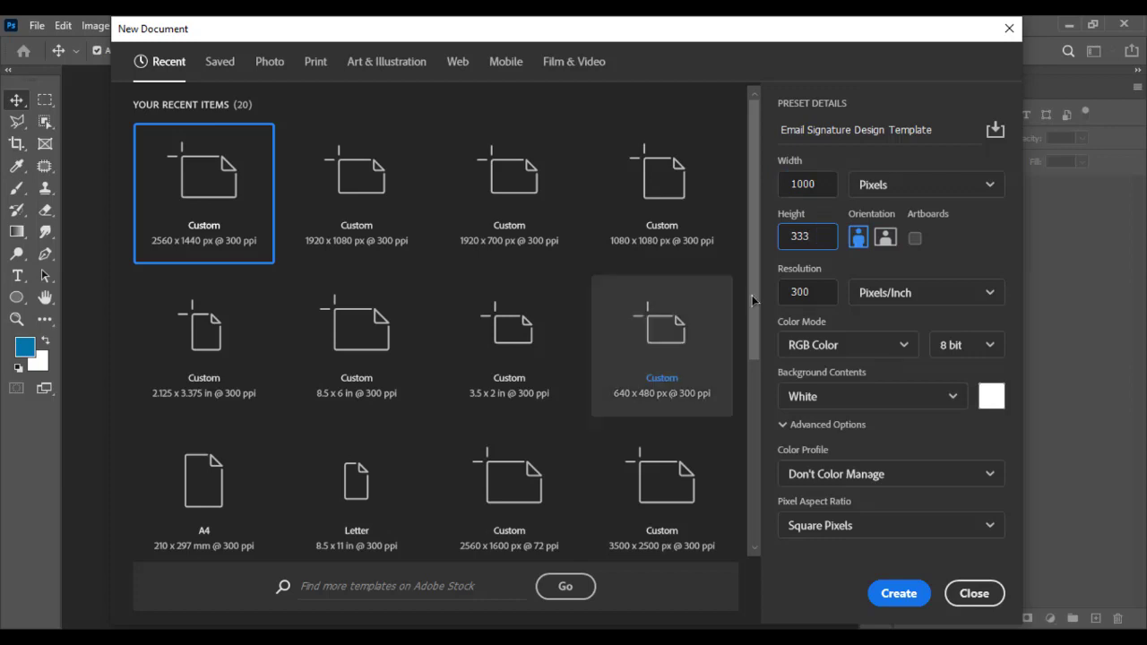
double_click(820, 292)
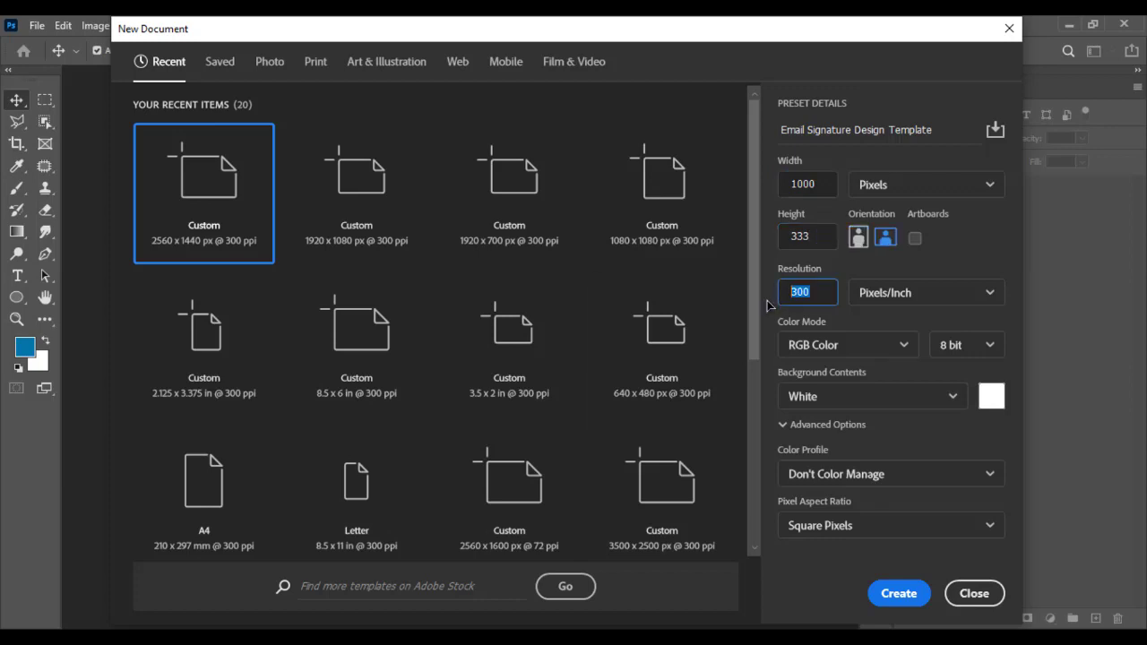
left_click(882, 591)
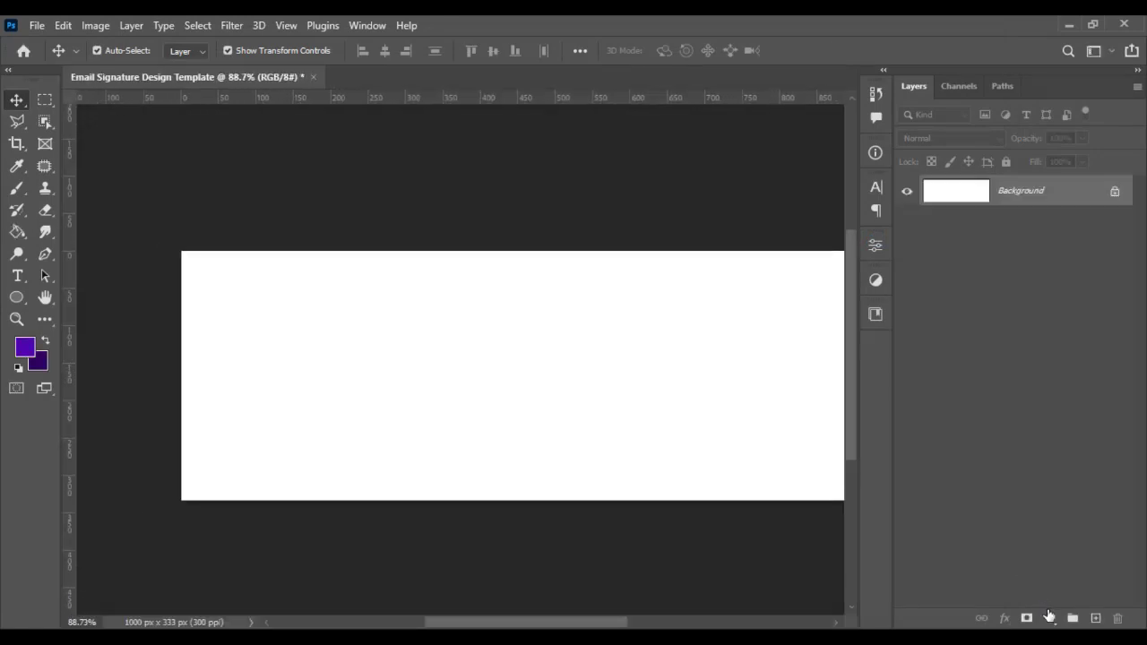
Add a Gradient Fill layer above the white background.
left_click(1049, 616)
left_click(1045, 330)
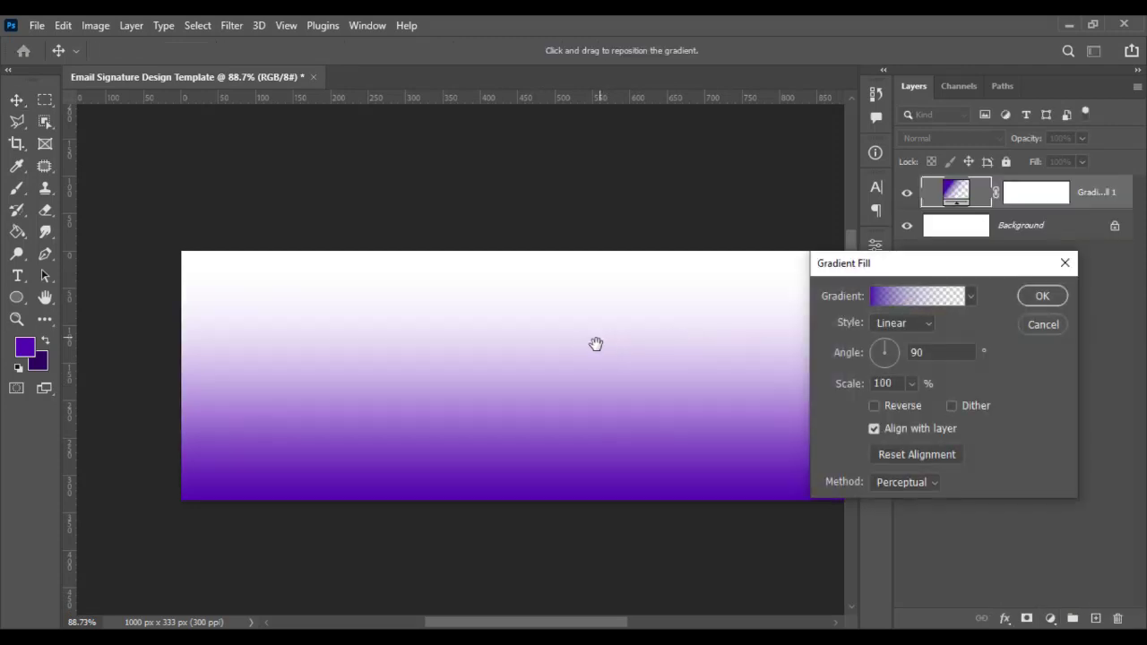
left_click_drag(596, 343, 512, 345)
Apply the Basics black-to-white gradient preset and open it in the Gradient Editor.
left_click(974, 296)
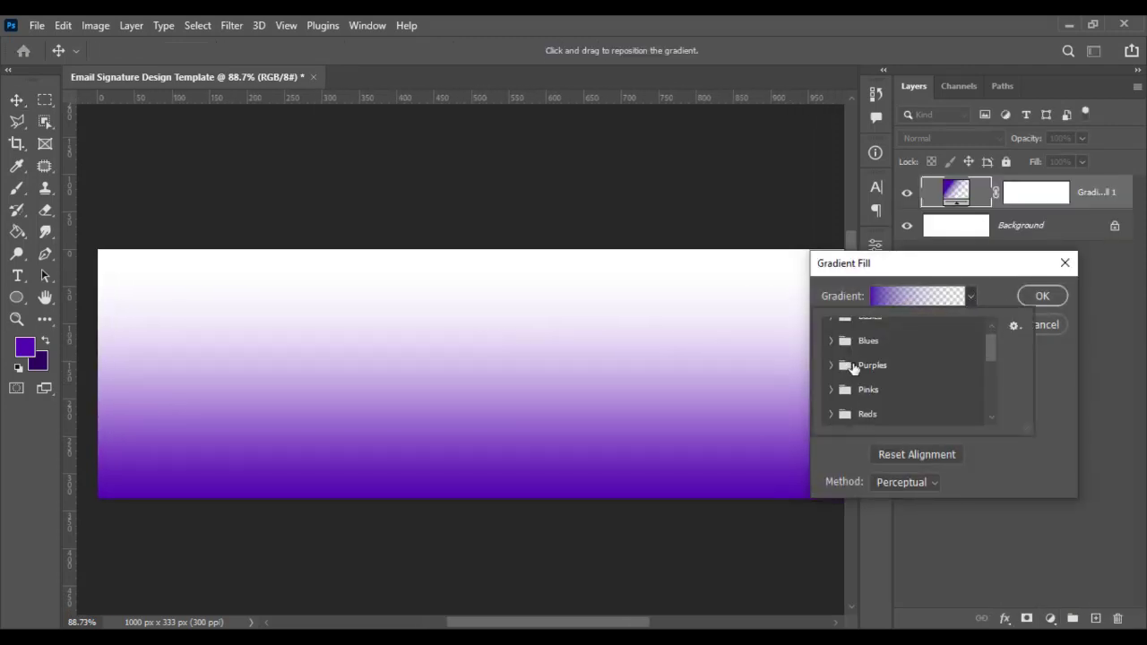
scroll(881, 384, "up", 1)
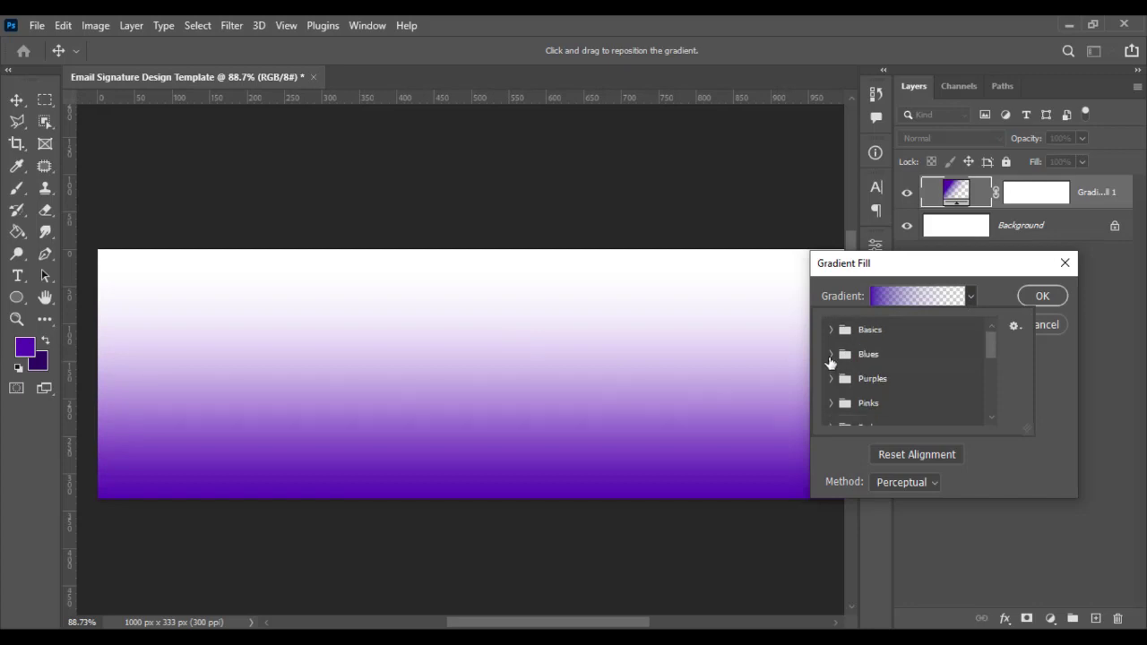
left_click(832, 331)
left_click(905, 357)
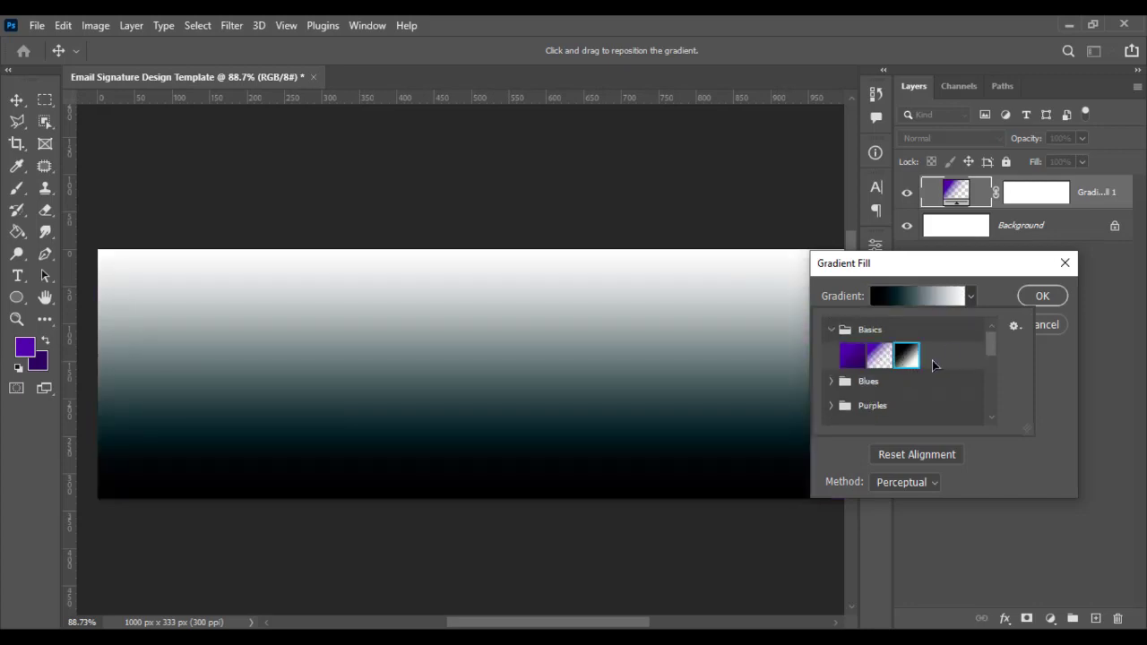
left_click(966, 274)
left_click(918, 301)
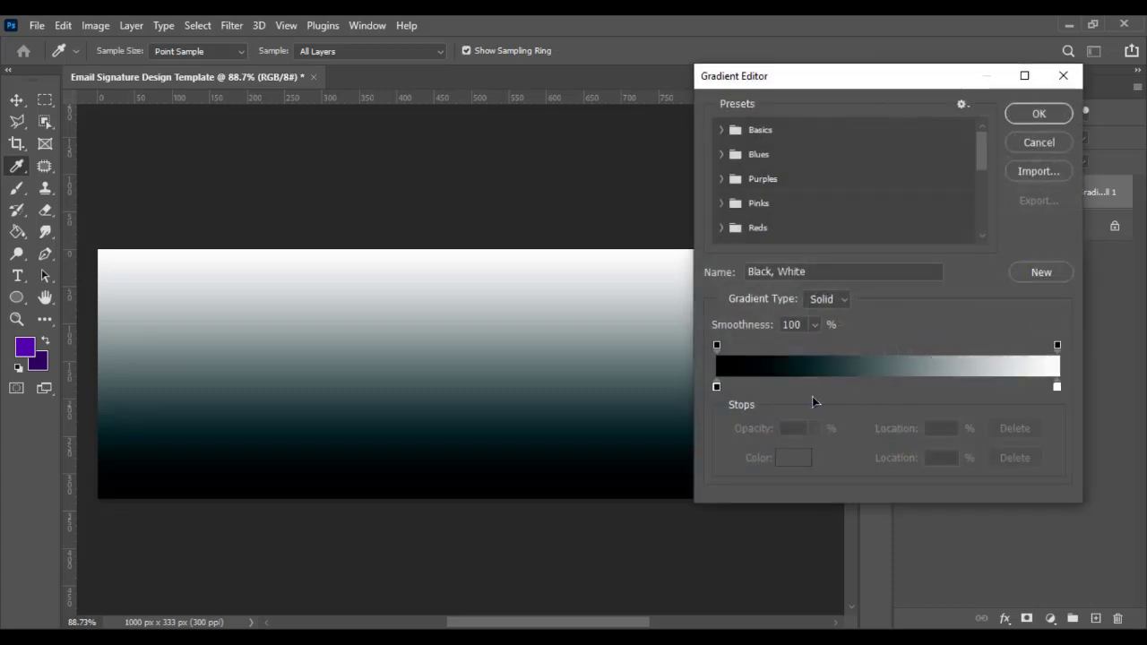
Recolour the gradient stops to dark purple #2d005e and purple #5000ab.
double_click(716, 387)
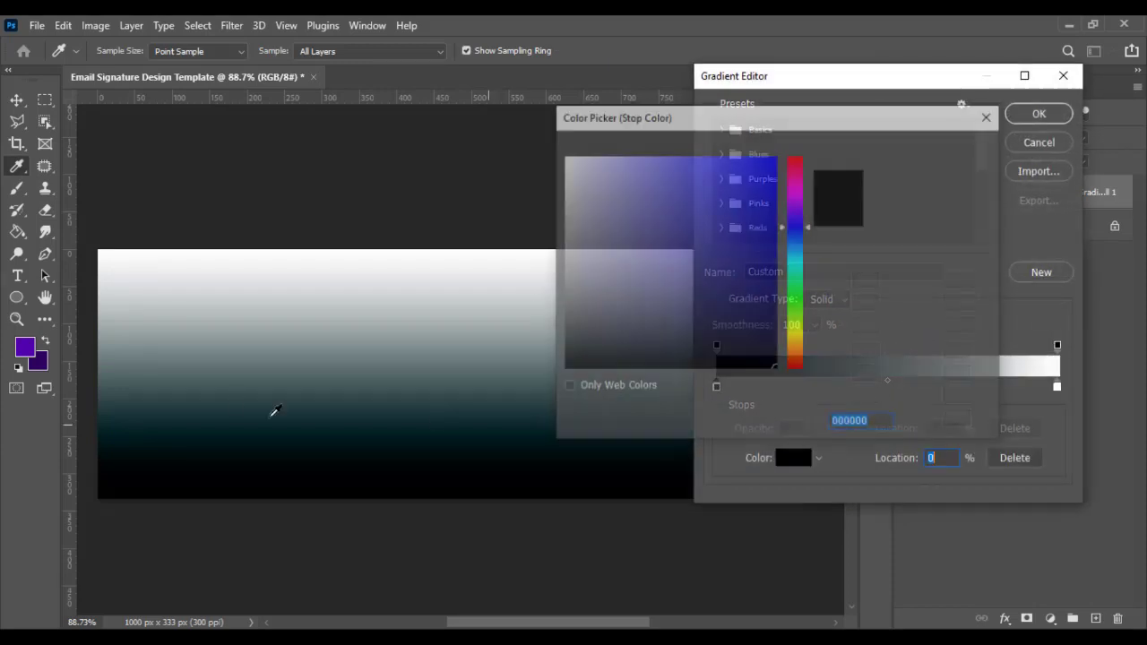
left_click(39, 359)
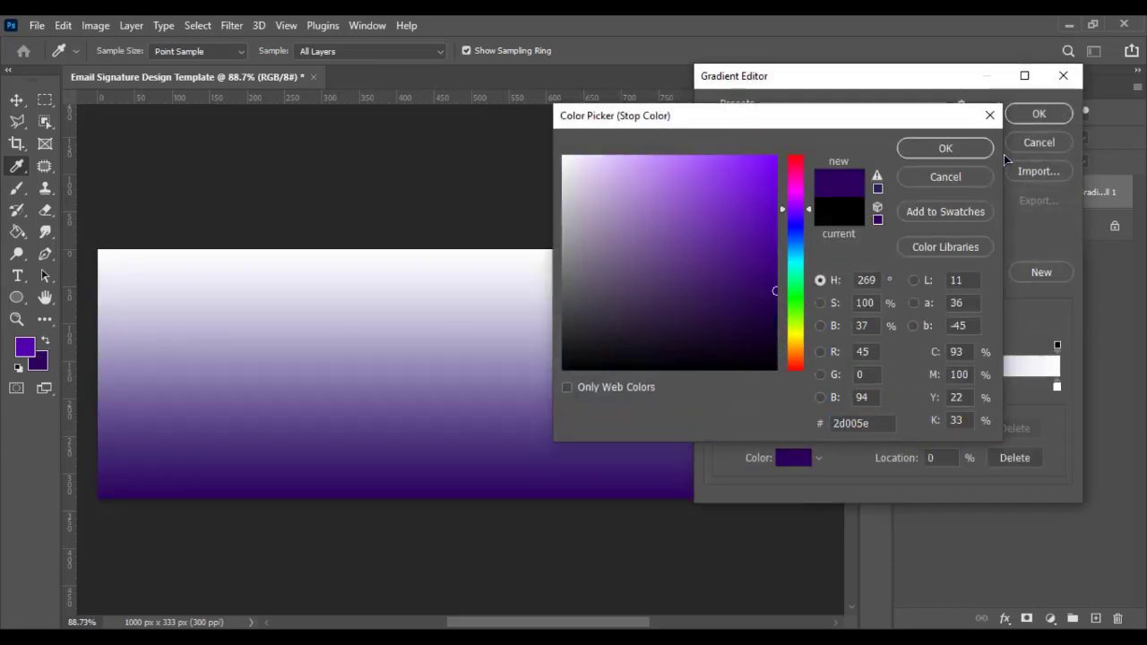
left_click(980, 151)
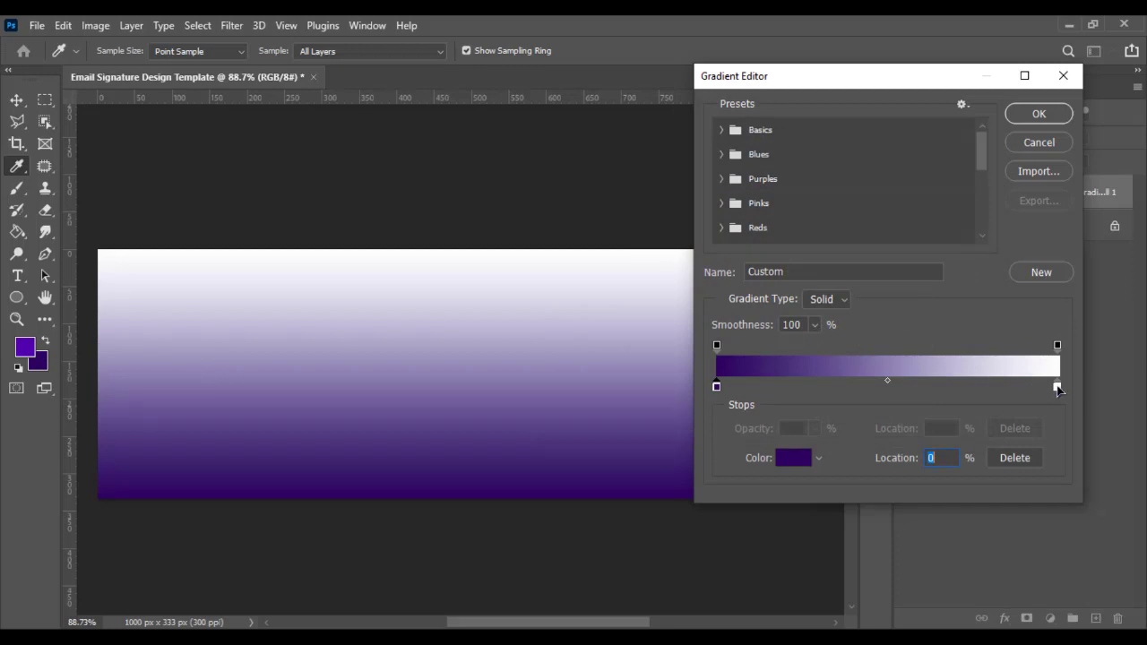
double_click(1057, 387)
left_click(25, 345)
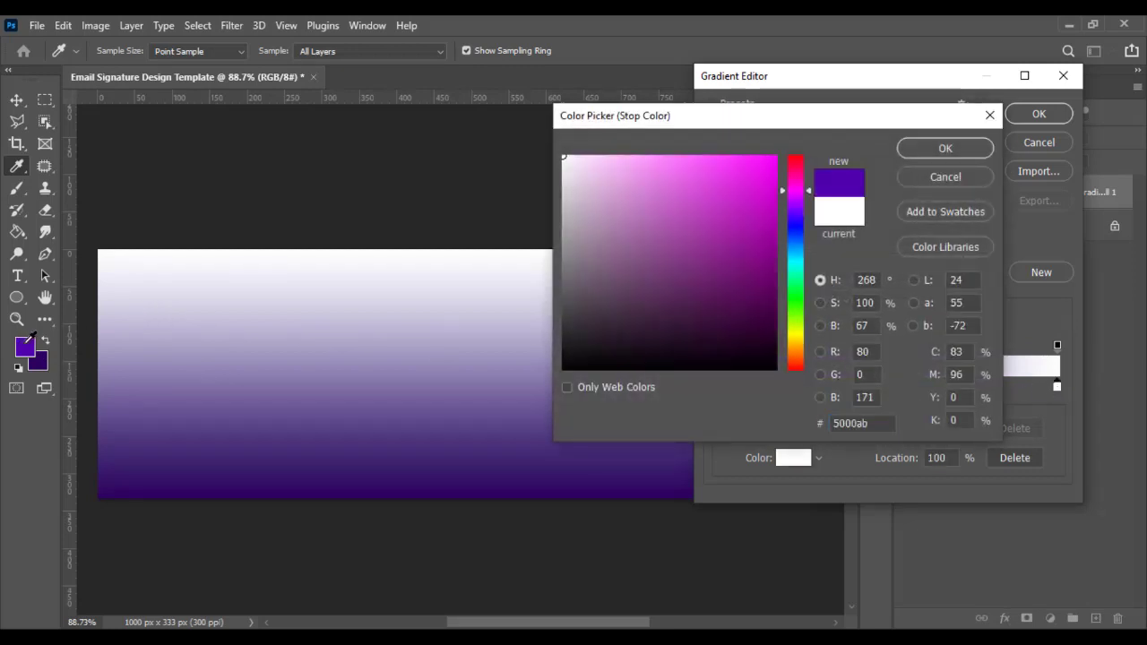
left_click(928, 152)
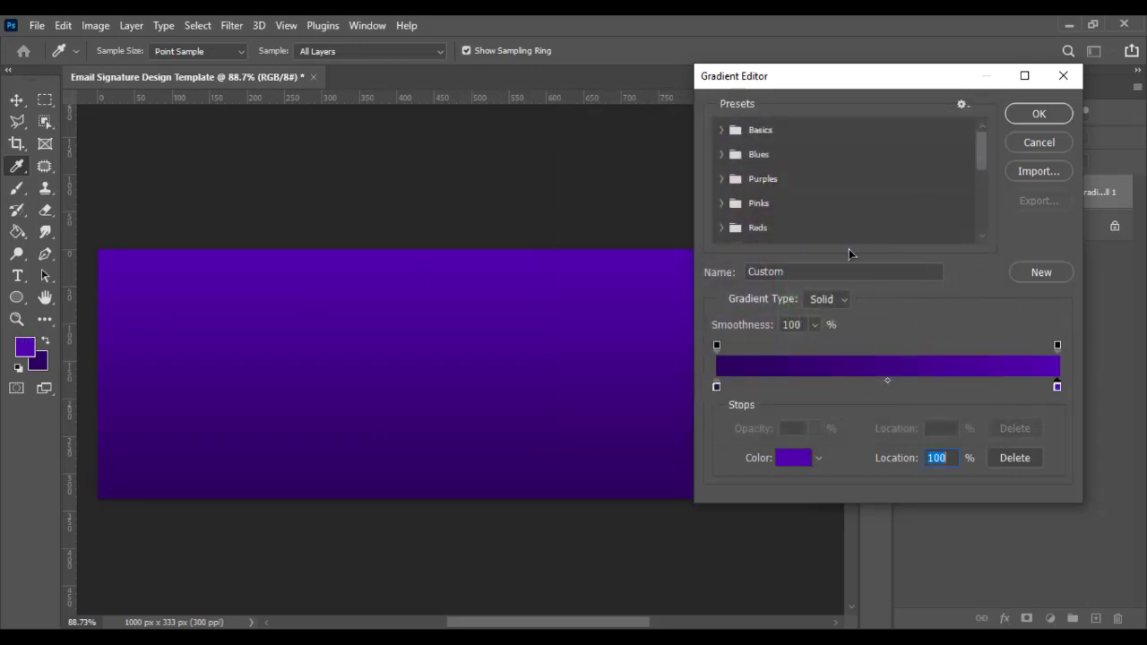
left_click(1038, 114)
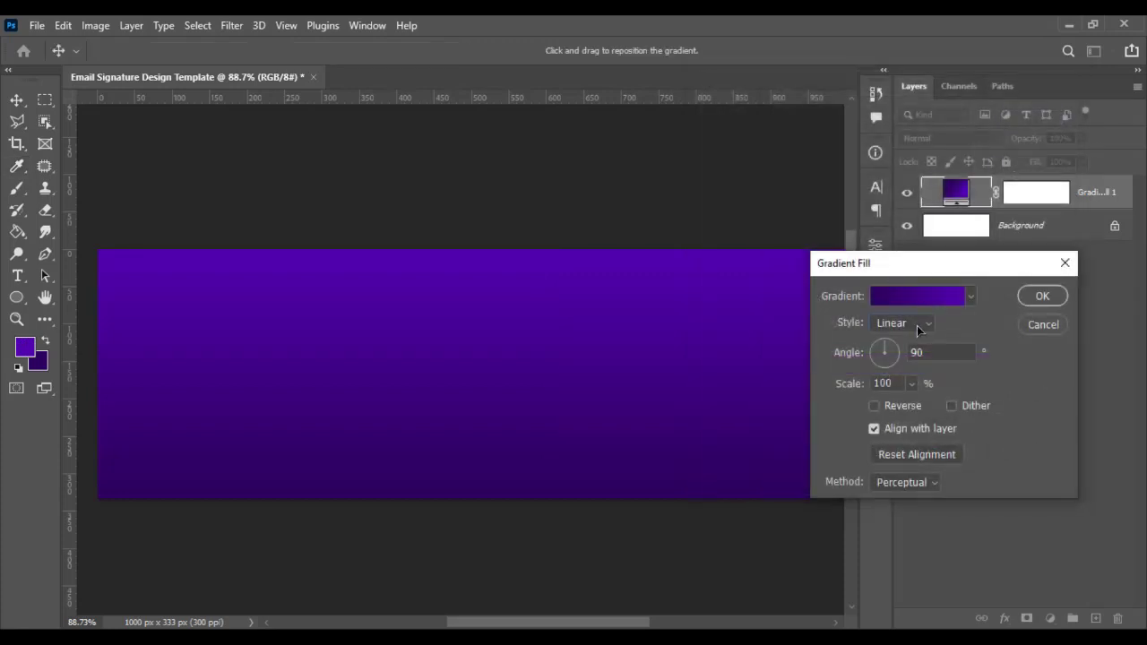
Make the purple gradient a reversed Radial at about 418% scale and commit it.
left_click(918, 324)
left_click(918, 352)
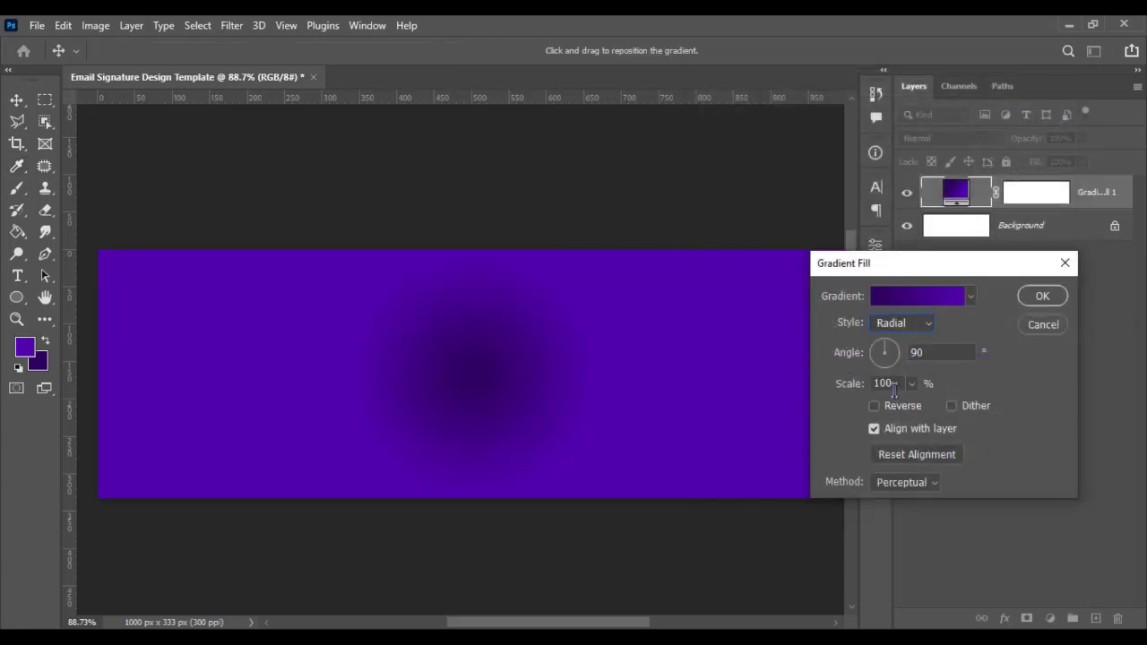
left_click(874, 406)
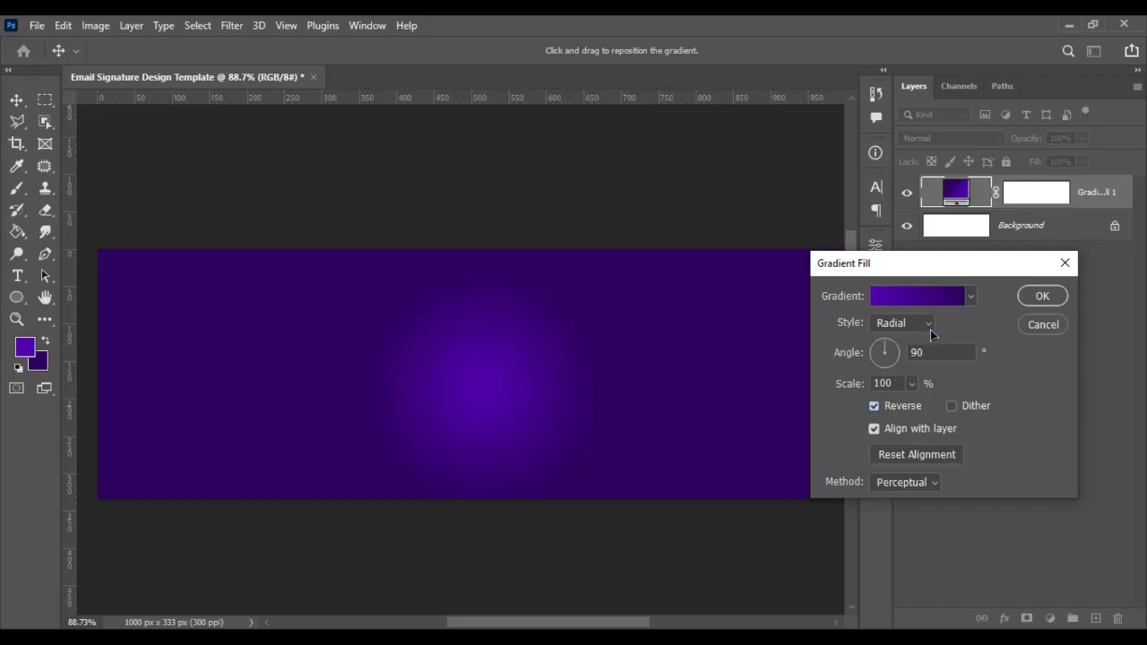
left_click(912, 383)
left_click_drag(929, 404, 931, 407)
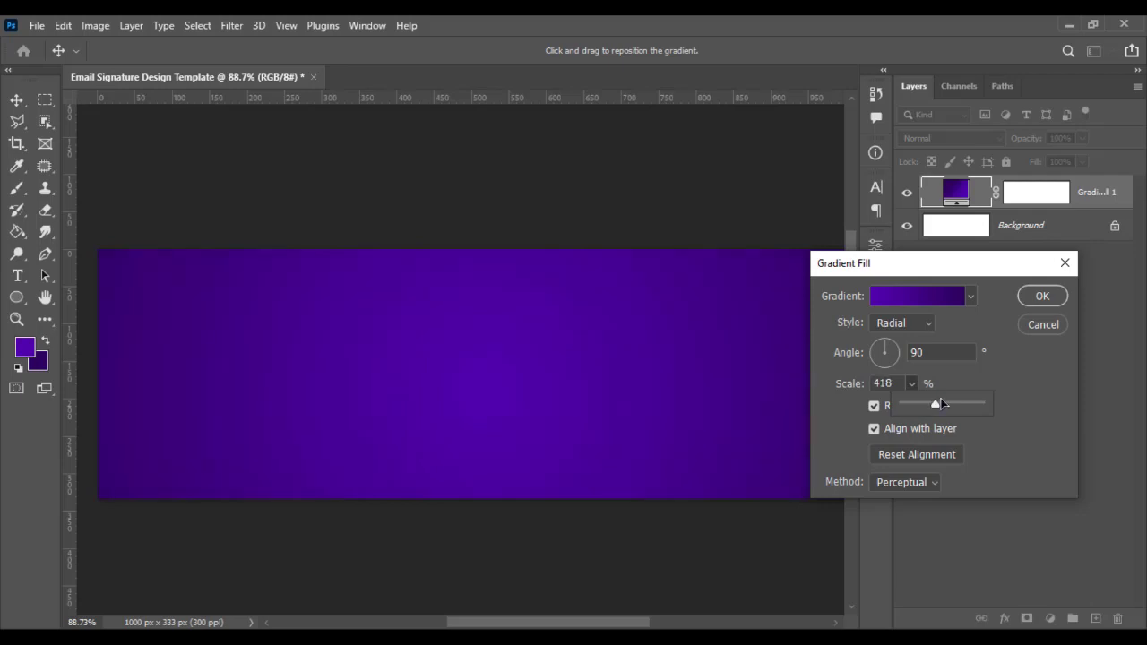
left_click(1042, 296)
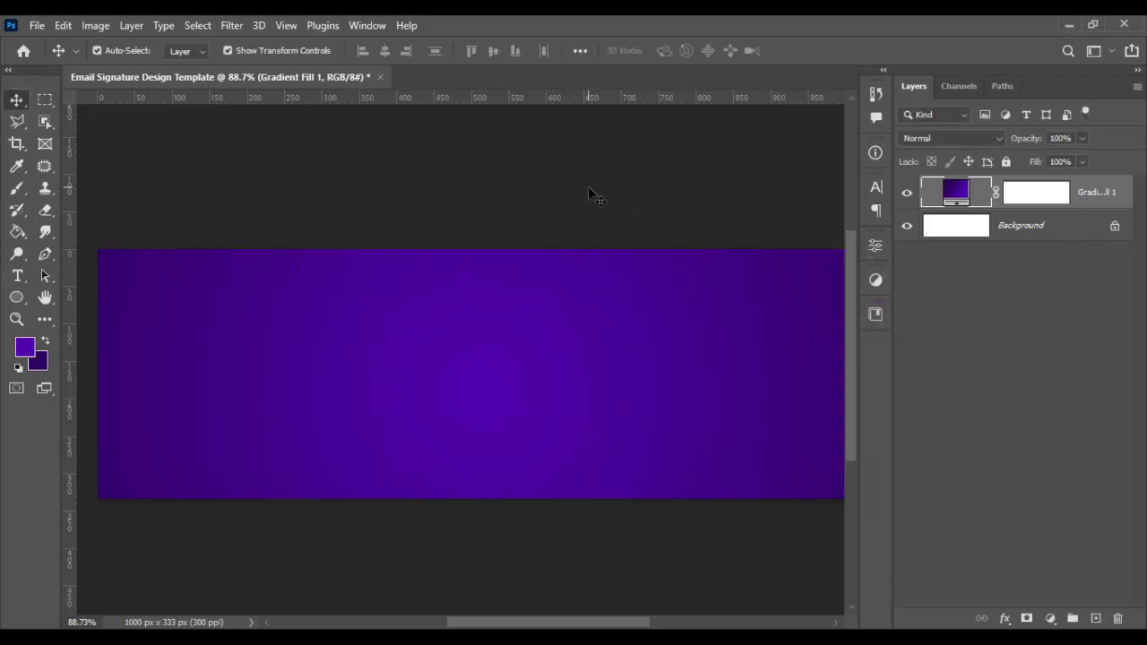
scroll(571, 211, "down", 1)
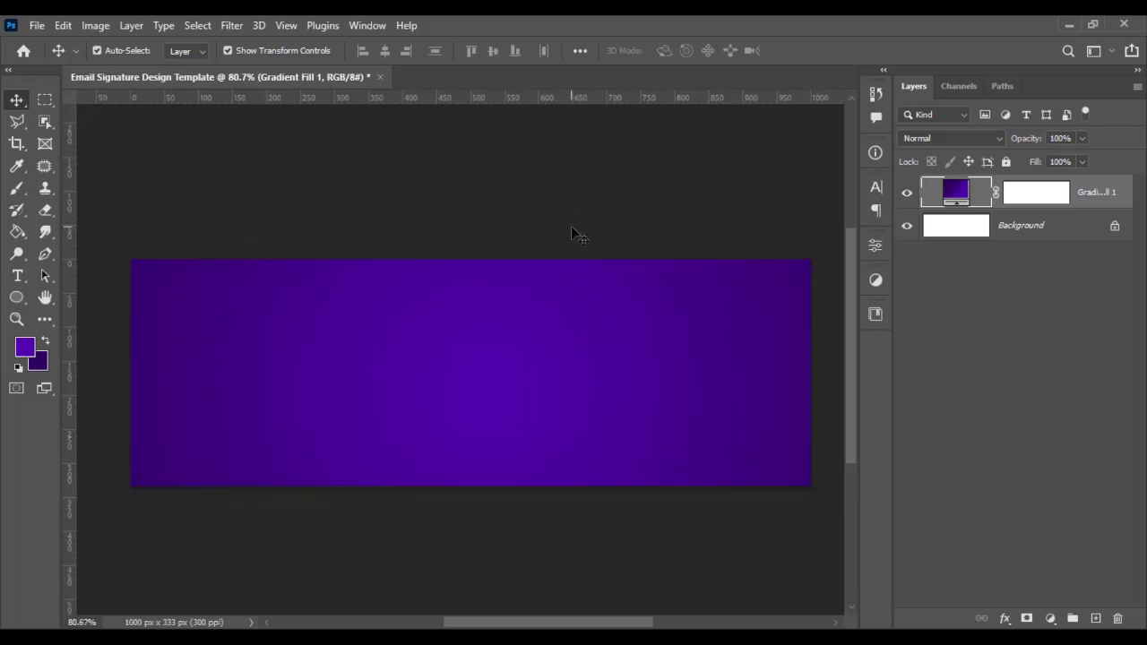
Start a Pen-tool wave path across the banner's bottom, undoing misplaced anchors.
left_click(45, 254)
left_click(124, 449)
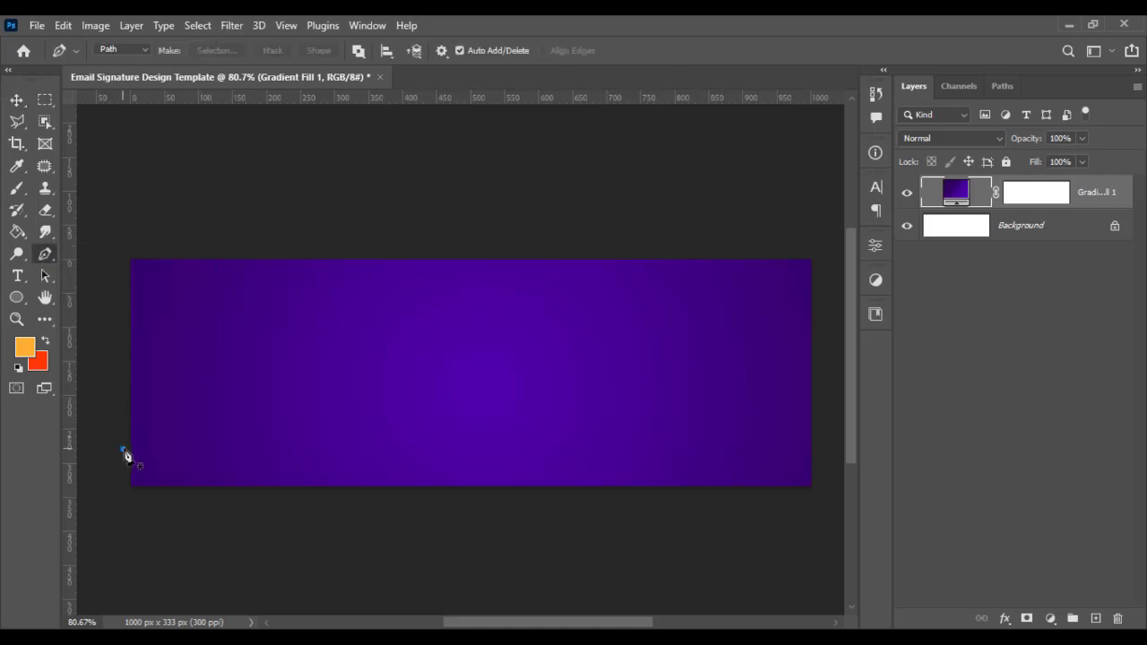
left_click_drag(230, 406, 301, 442)
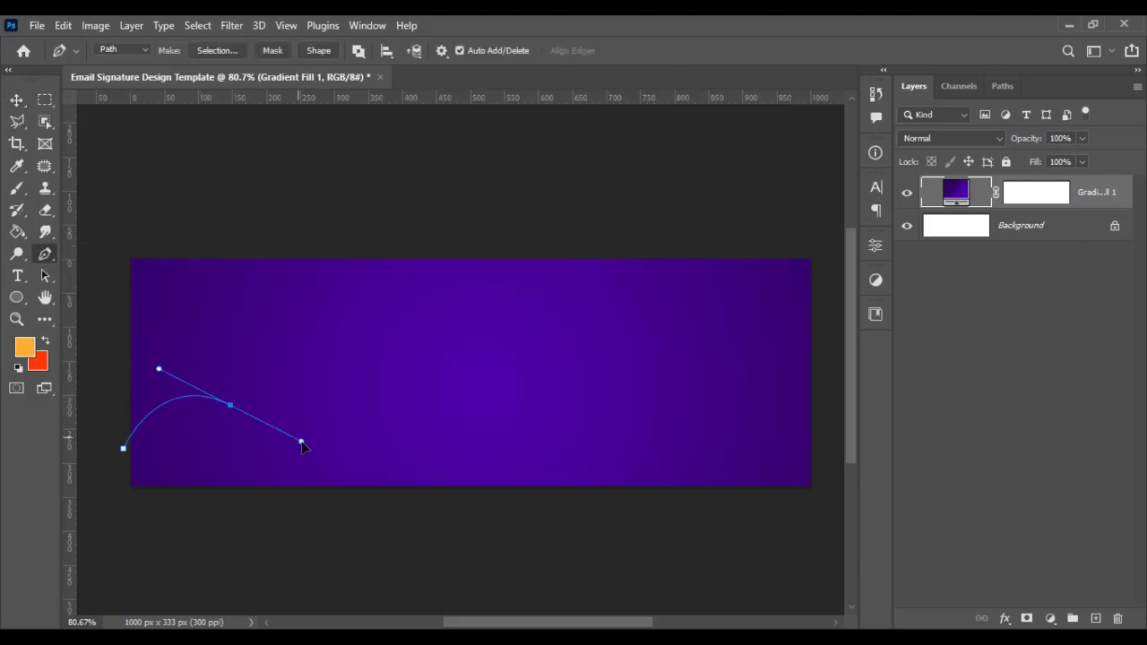
left_click_drag(390, 436, 464, 433)
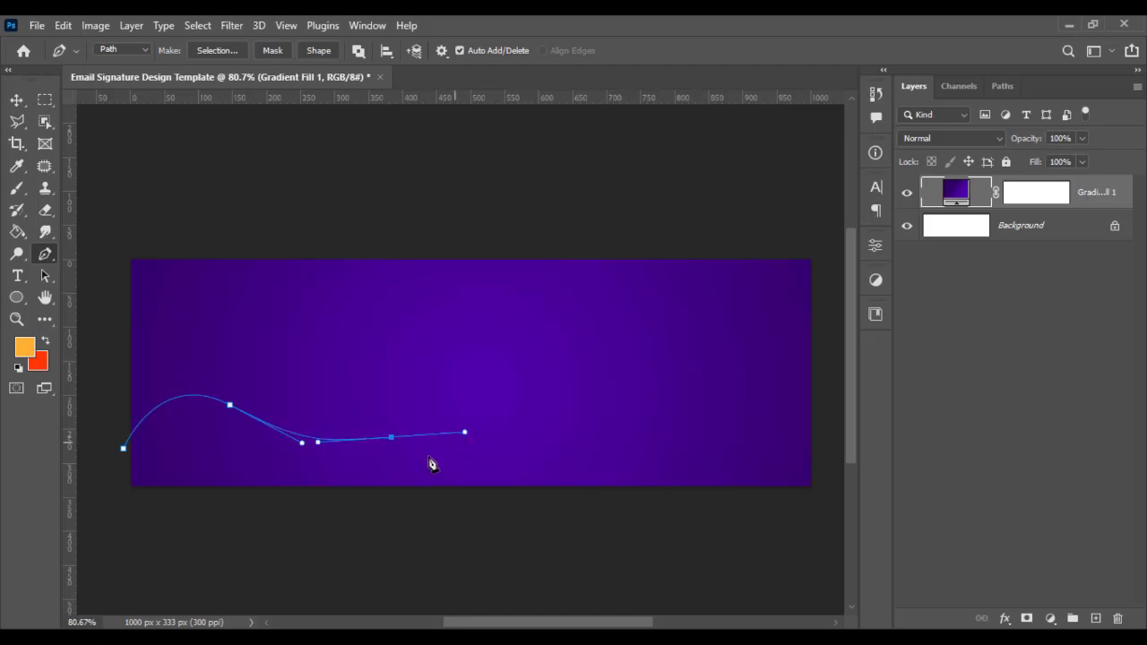
key("ctrl+z")
key("ctrl+z")
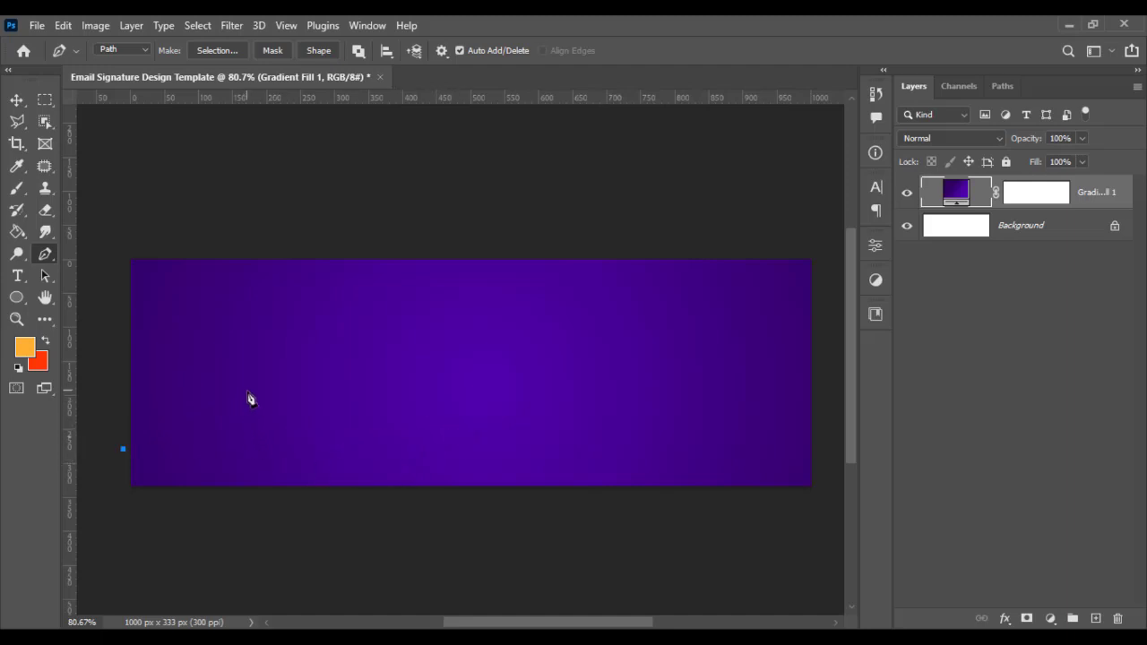
left_click_drag(263, 425, 346, 501)
key("ctrl+z")
mouse_move(234, 446)
left_mouse_down()
mouse_move(267, 545)
mouse_move(251, 550)
left_mouse_up()
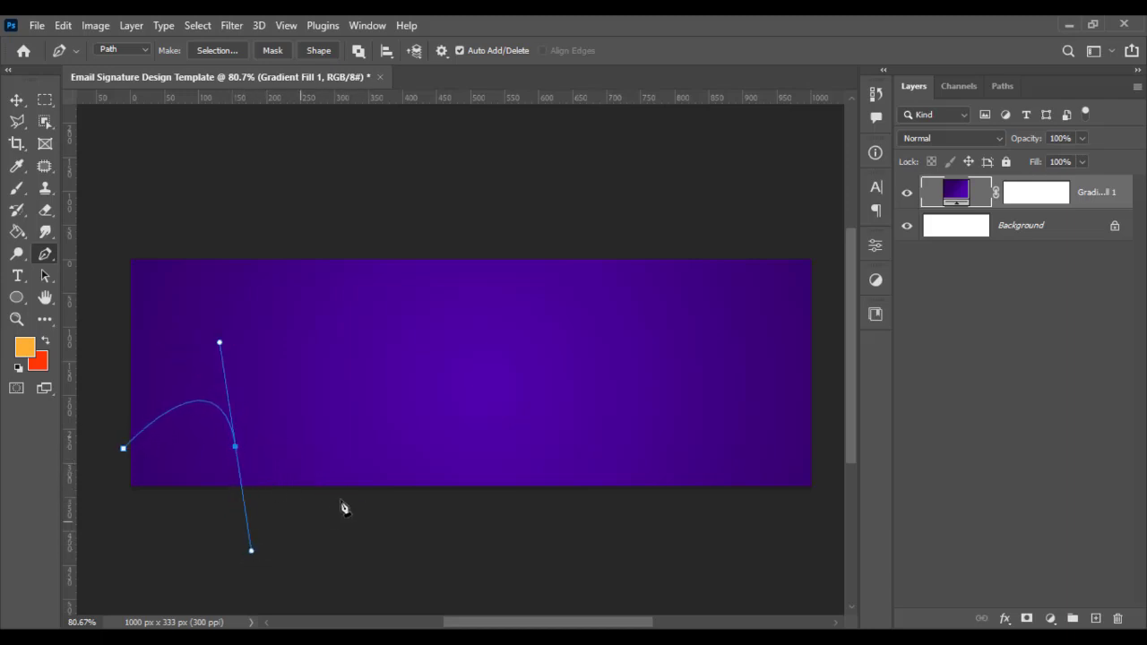
mouse_move(562, 456)
left_mouse_down()
mouse_move(618, 451)
mouse_move(683, 468)
left_mouse_up()
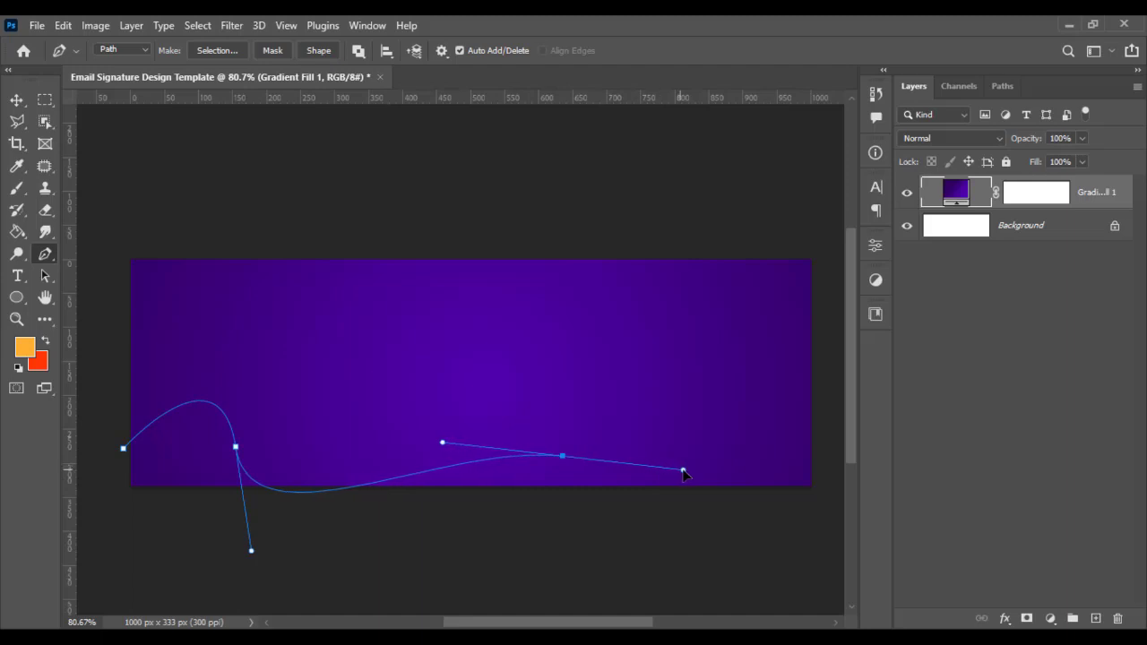
key("ctrl+z")
left_click_drag(574, 444, 740, 455)
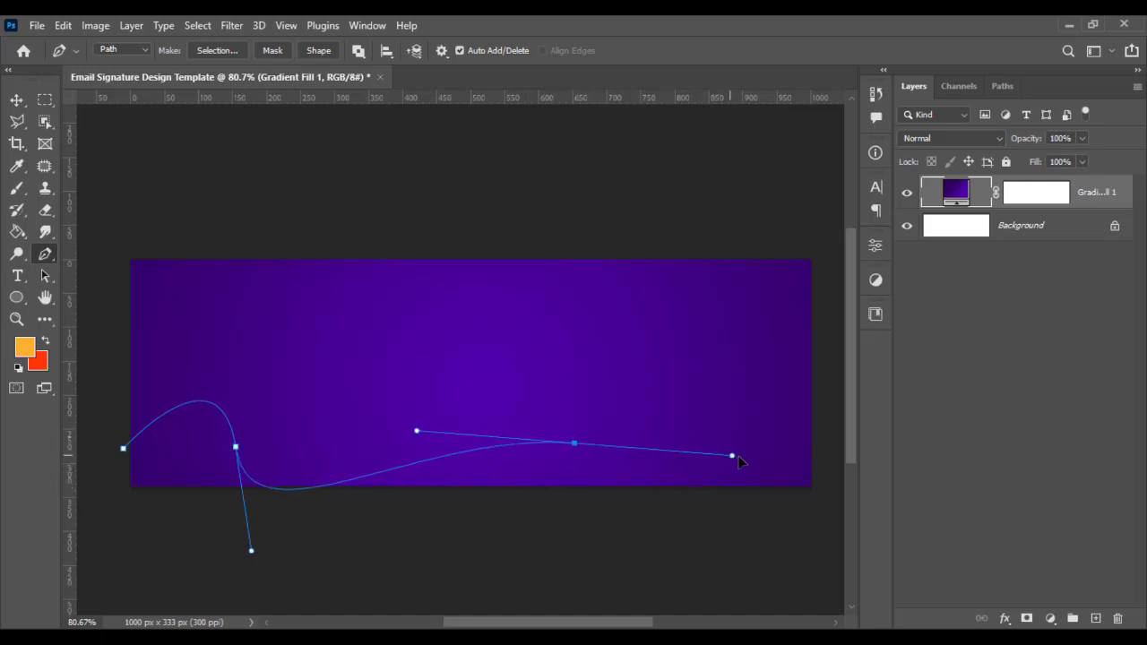
left_click(853, 525)
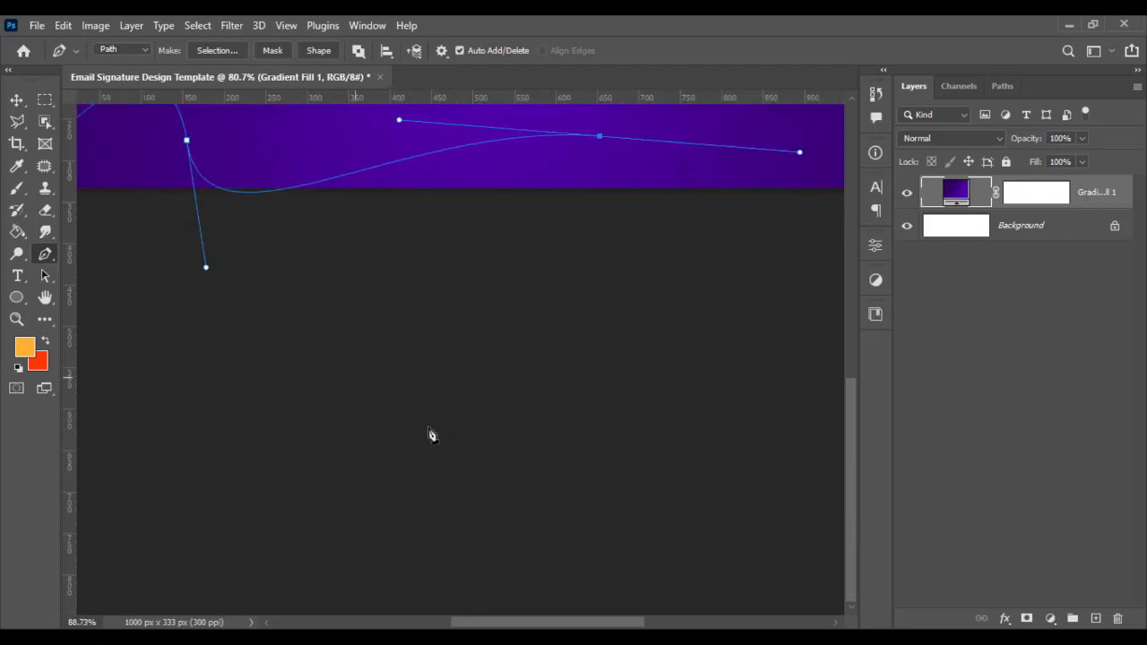
scroll(430, 433, "up", 3)
scroll(469, 418, "down", 1)
scroll(445, 392, "down", 1)
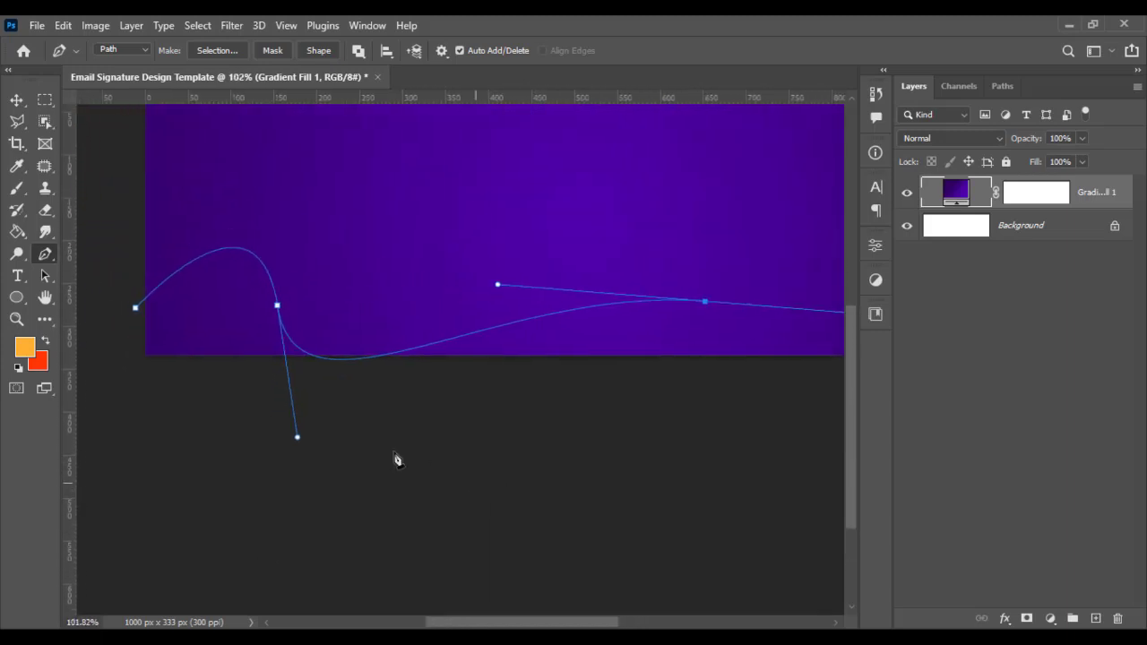
Retry the wave's curves to the right edge, then undo back to the first anchor.
left_click_drag(299, 441, 367, 412)
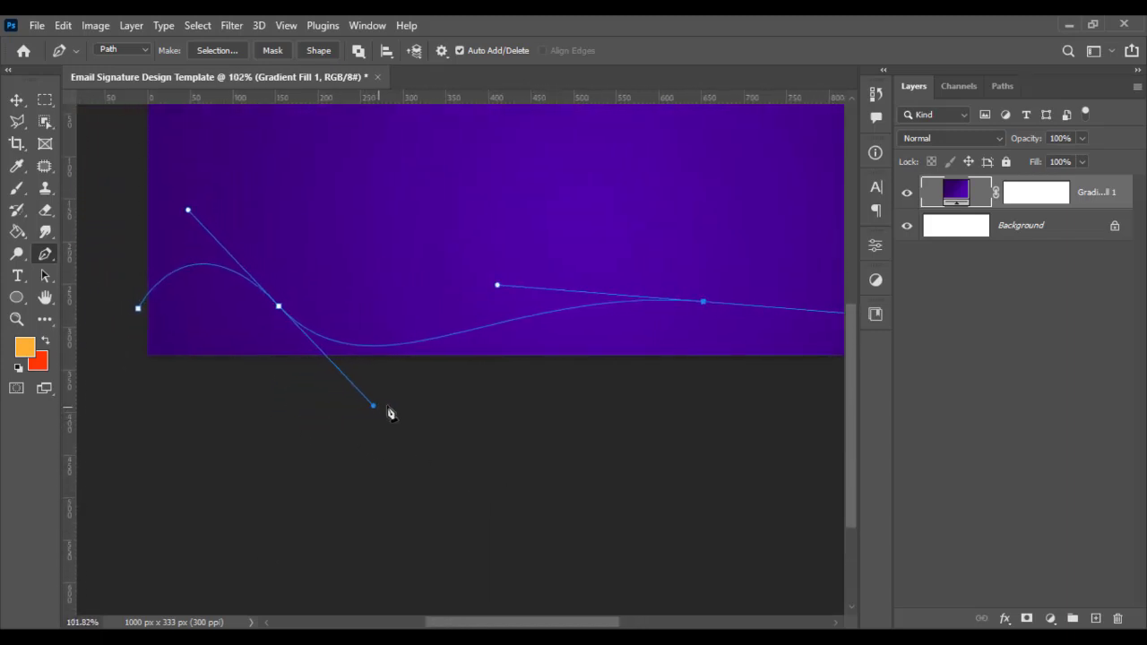
scroll(358, 417, "down", 2)
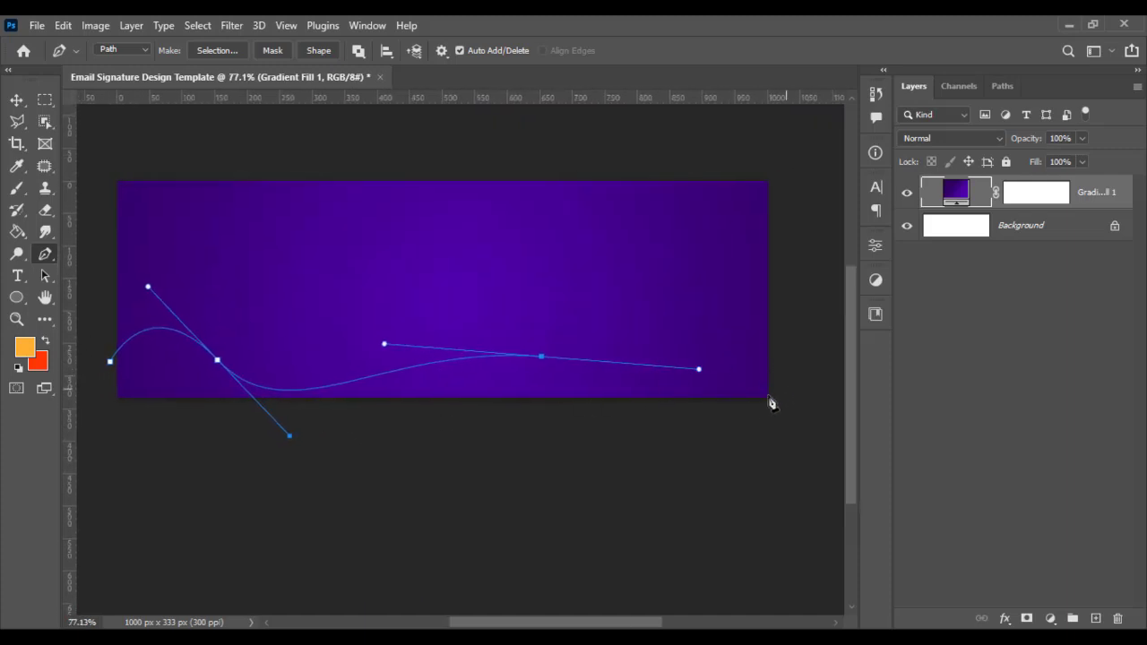
left_click_drag(757, 402, 812, 432)
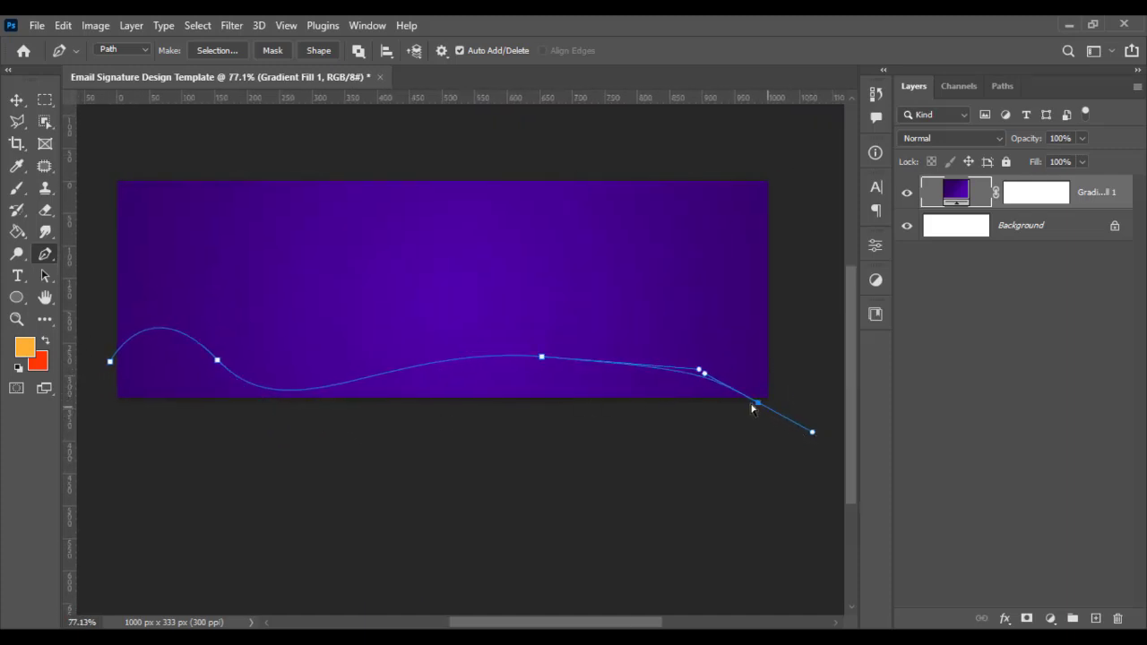
key("ctrl+z")
key("ctrl+z")
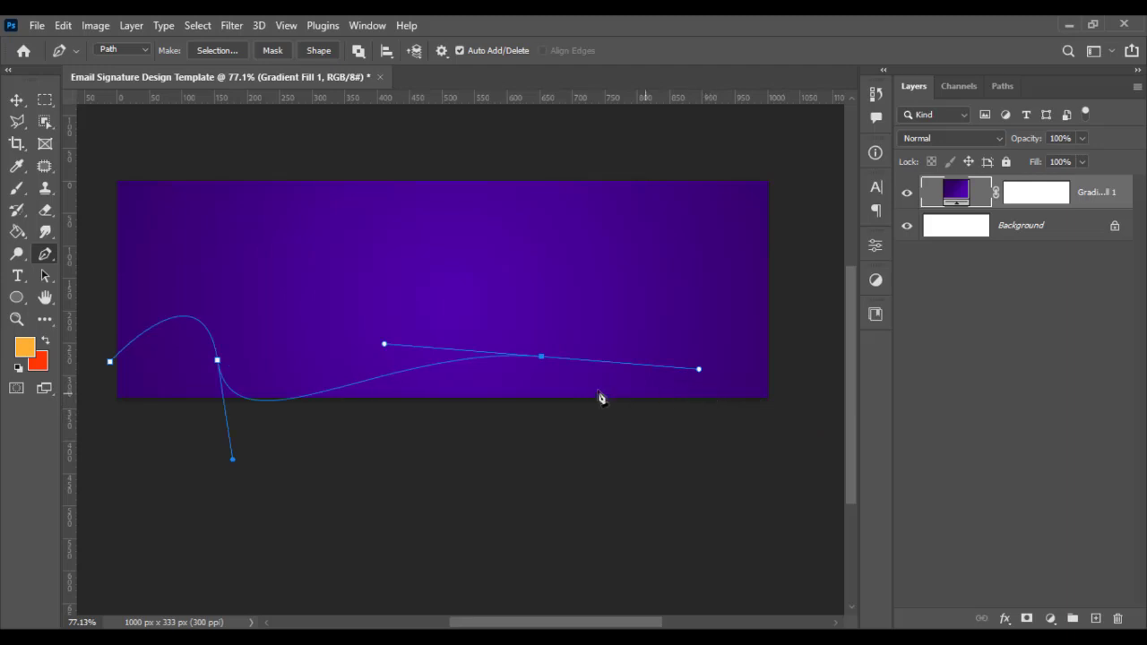
key("ctrl+z")
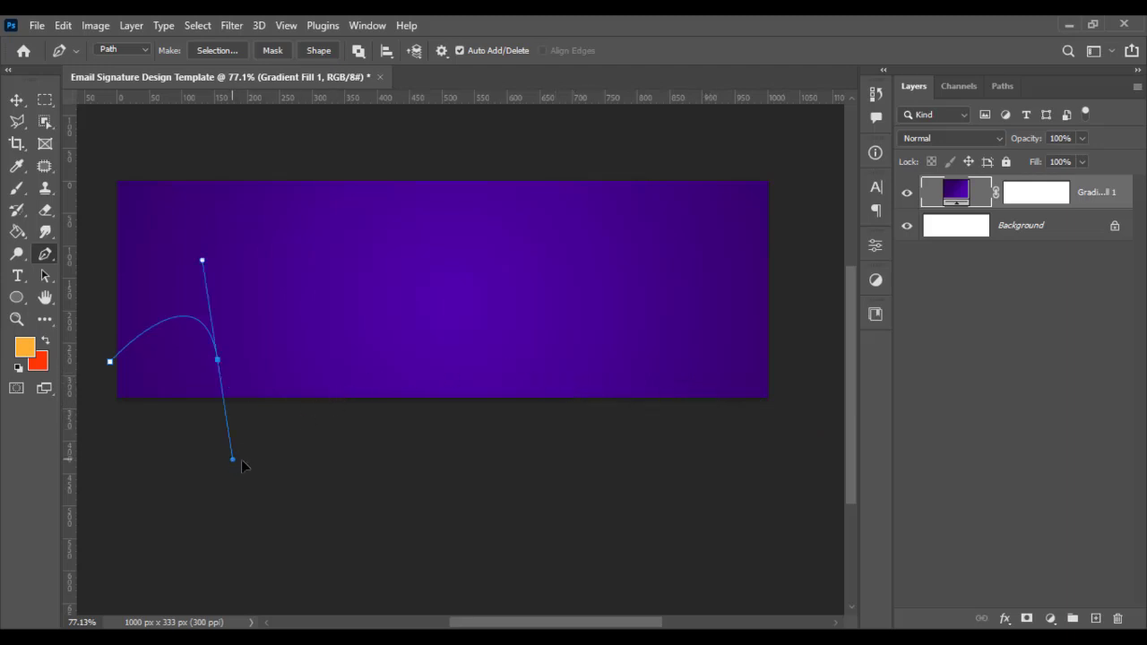
left_click_drag(233, 459, 261, 411)
left_click_drag(609, 370, 708, 371)
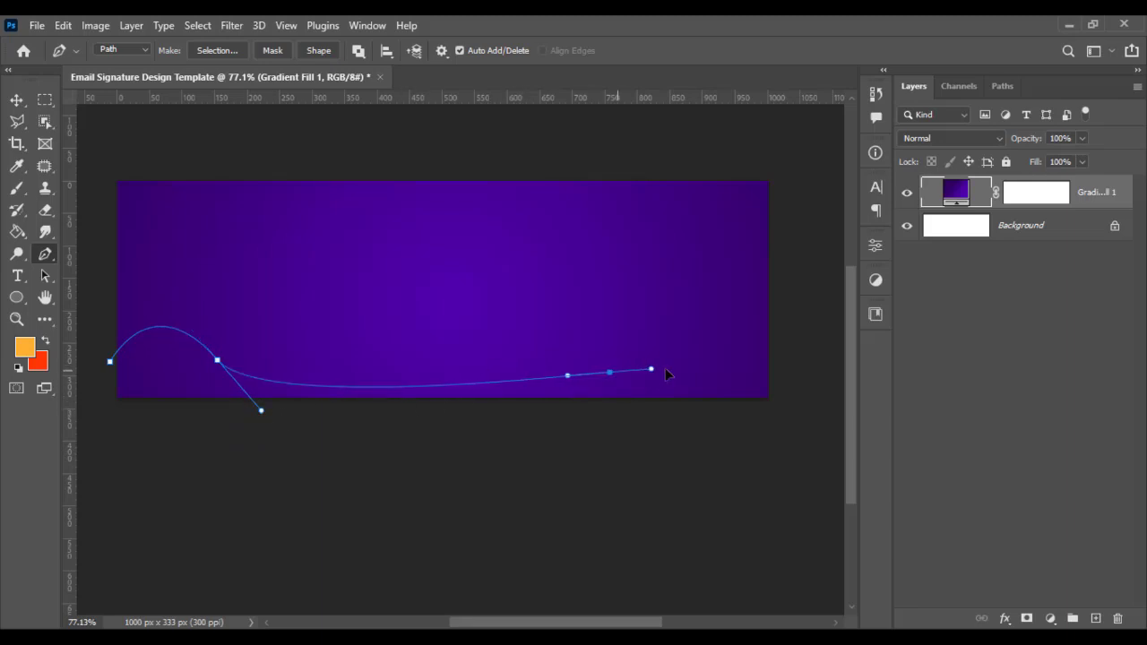
left_click(792, 395)
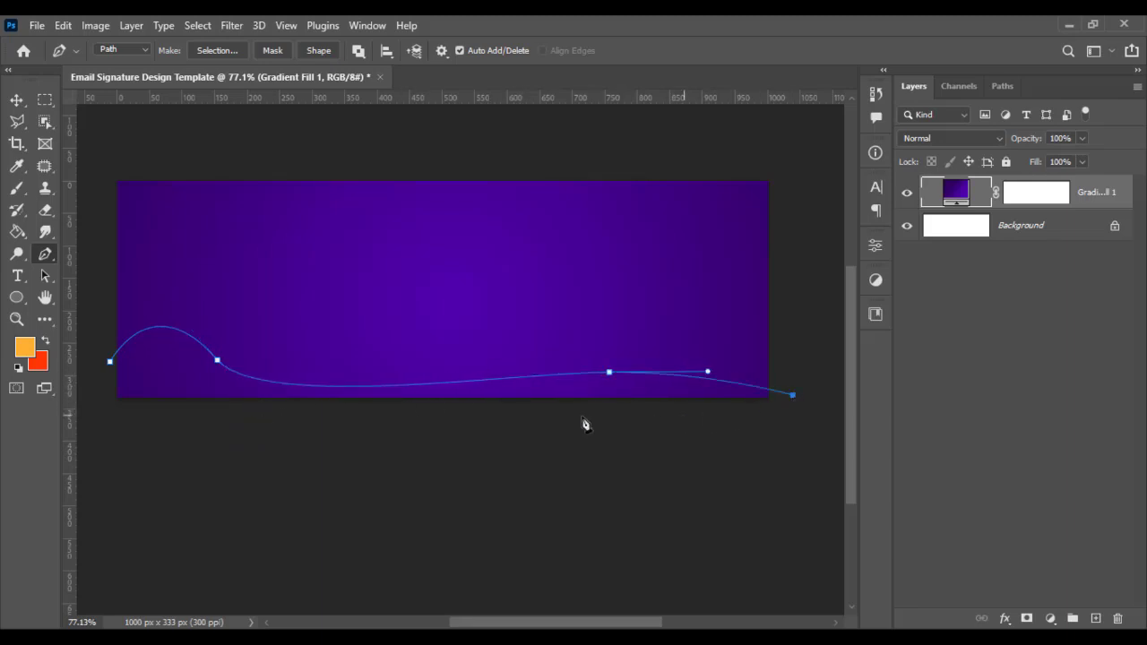
scroll(455, 427, "up", 1)
left_click_drag(427, 418, 468, 498)
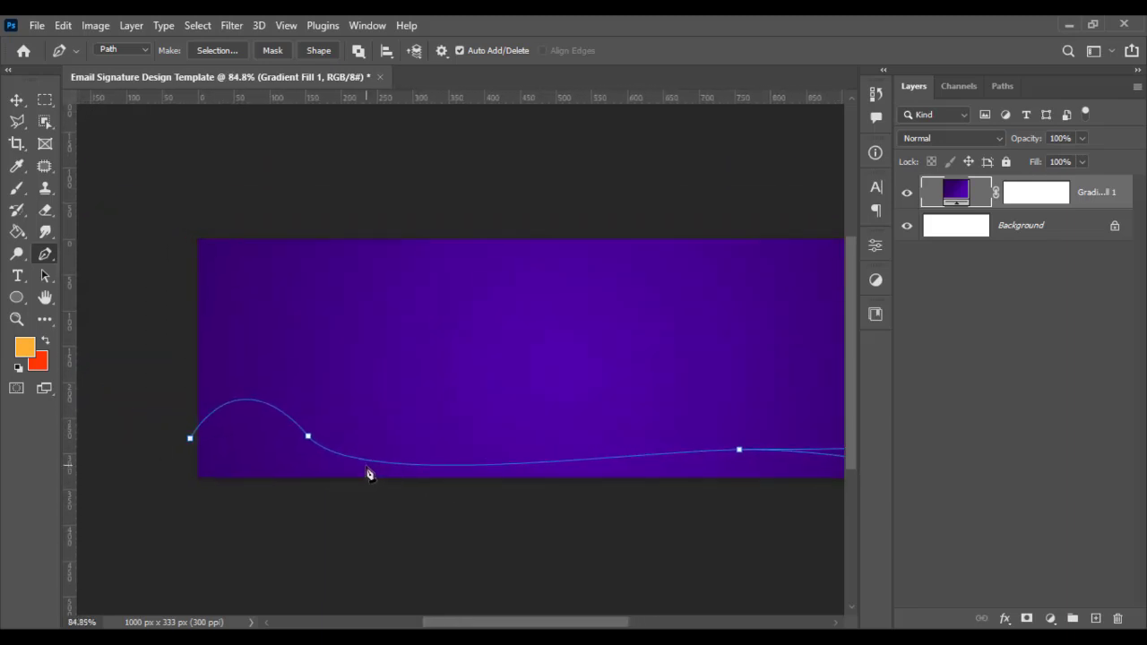
key("ctrl+z")
key("ctrl+z")
key("ctrl+z")
key("ctrl+z")
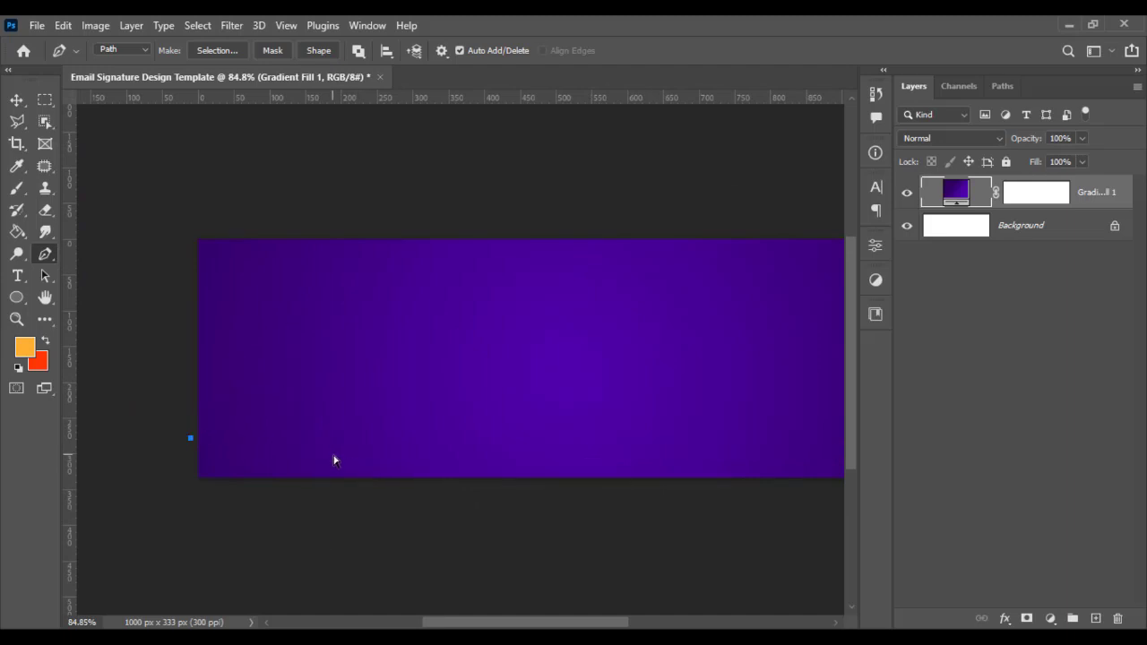
key("ctrl+z")
scroll(334, 461, "up", 2)
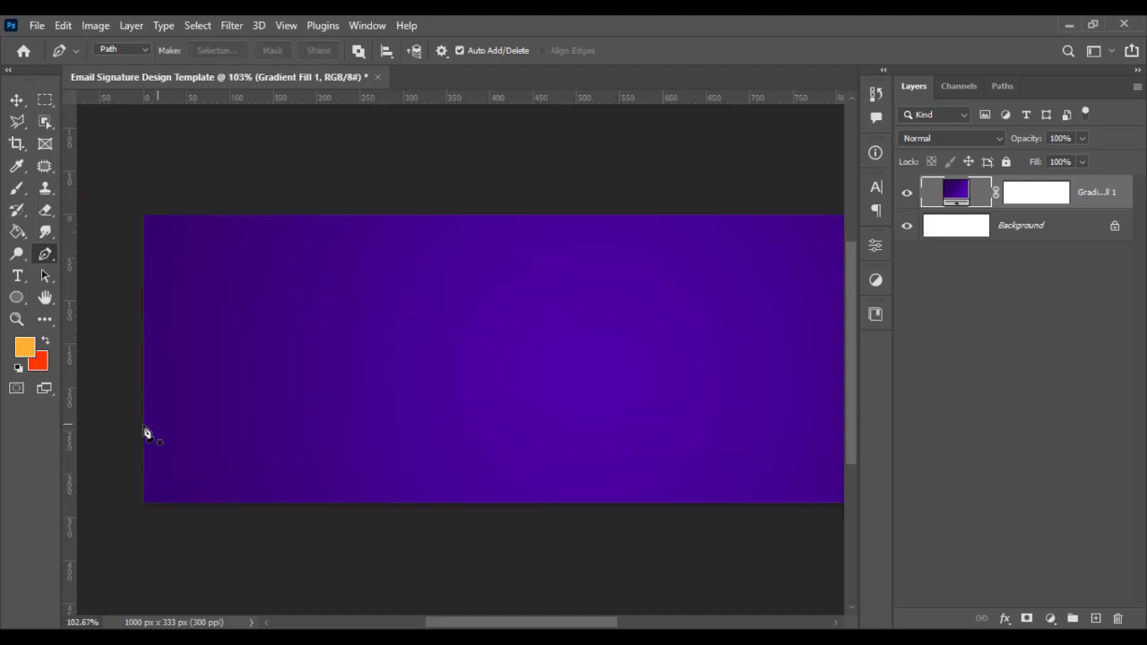
Redraw the wave from the left edge and close it with a straight bottom edge.
left_click(131, 423)
left_click_drag(256, 436, 322, 496)
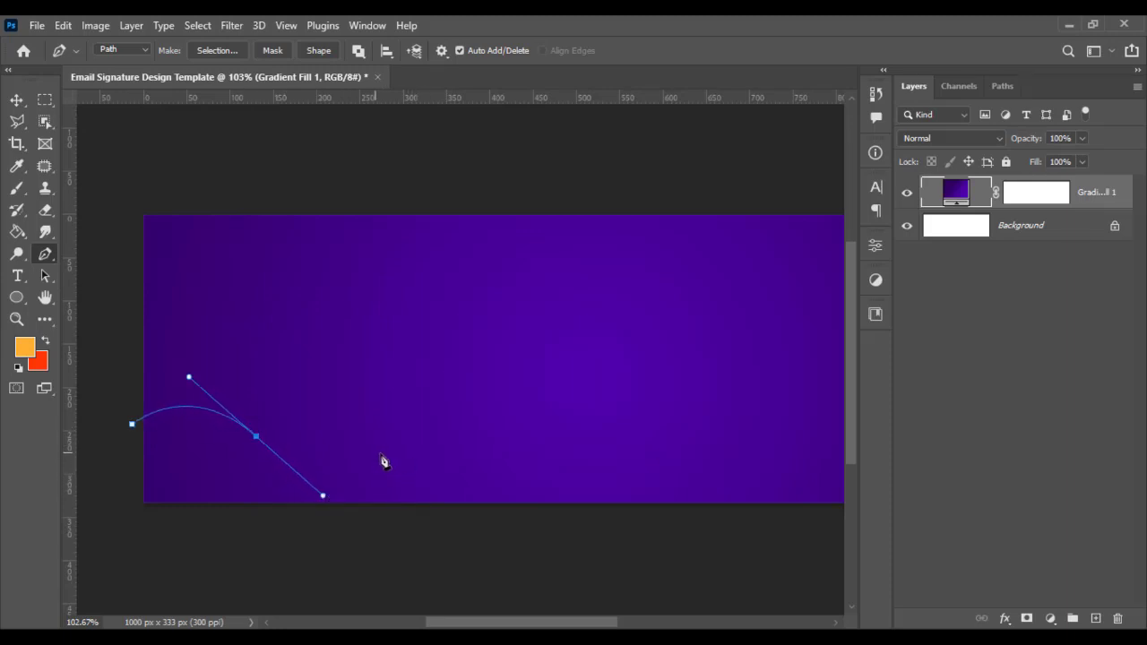
left_click_drag(376, 453, 395, 453)
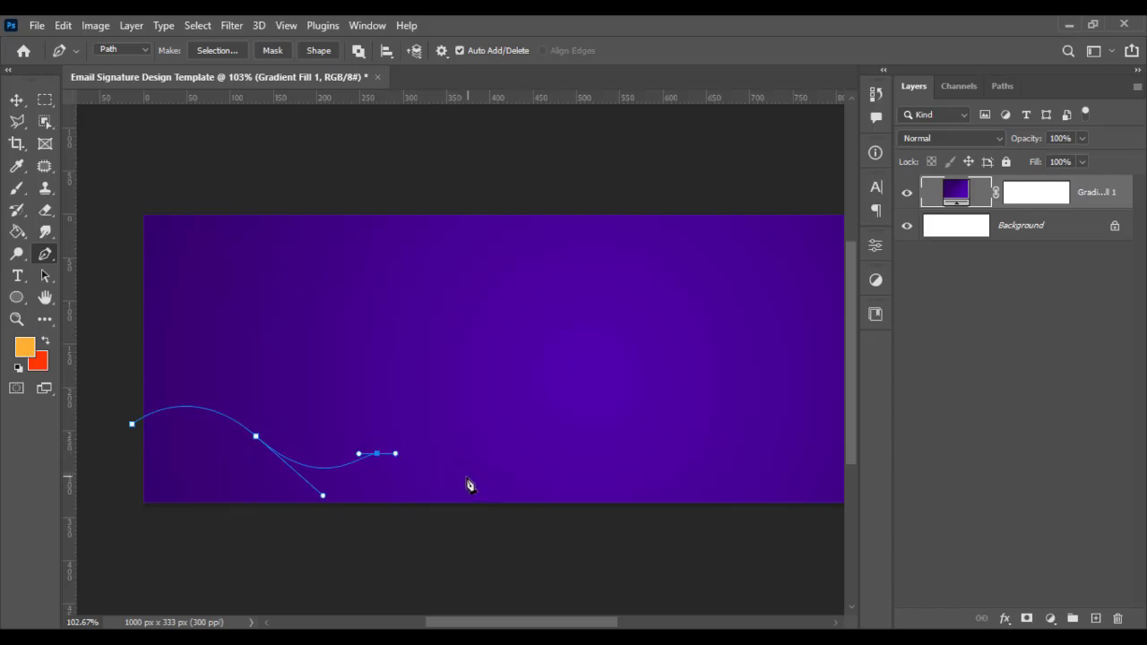
left_click_drag(466, 477, 502, 532)
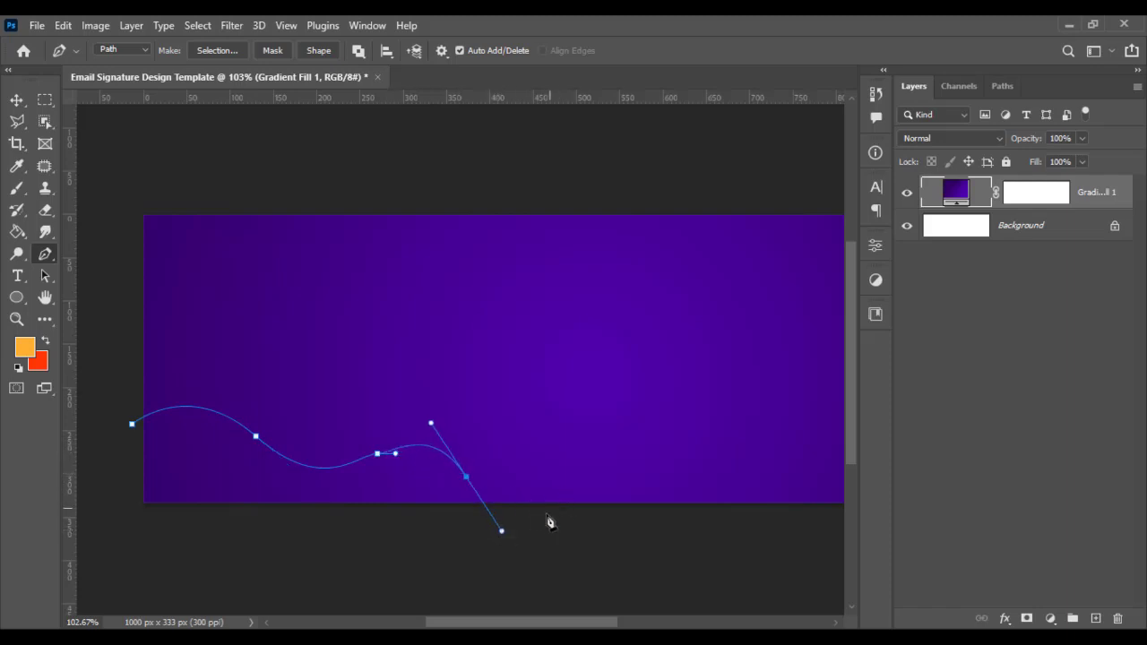
mouse_move(546, 516)
left_mouse_down()
mouse_move(563, 521)
mouse_move(599, 502)
mouse_move(589, 522)
left_mouse_up()
key("ctrl+z")
key("ctrl+z")
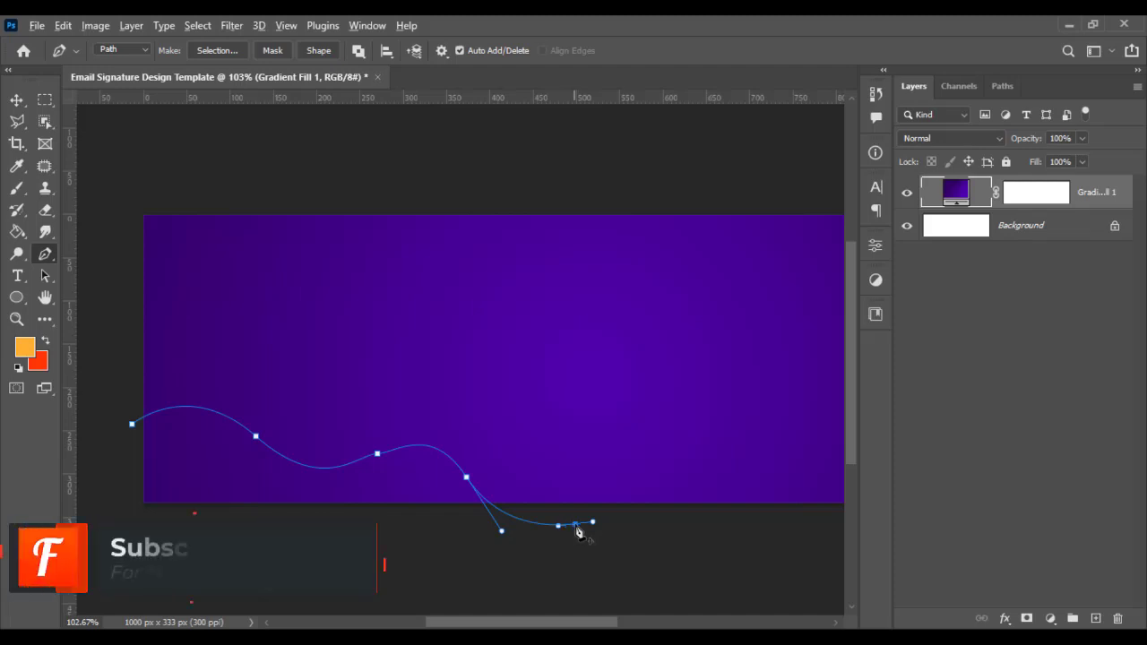
left_click(575, 524, "alt")
left_click(130, 522)
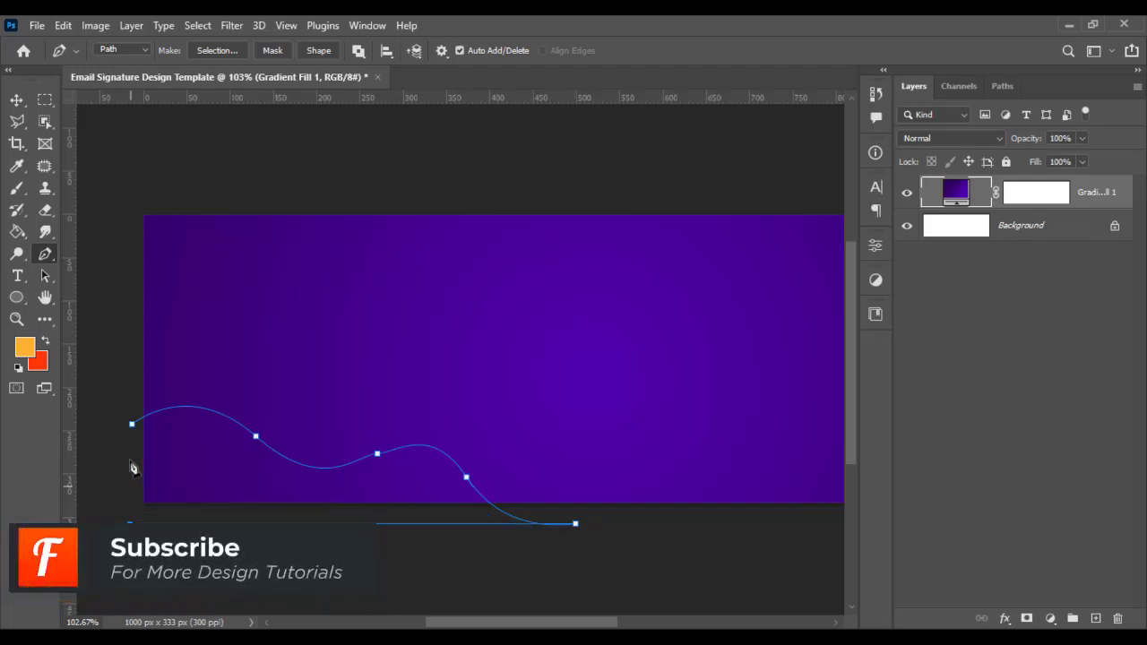
left_click(131, 425)
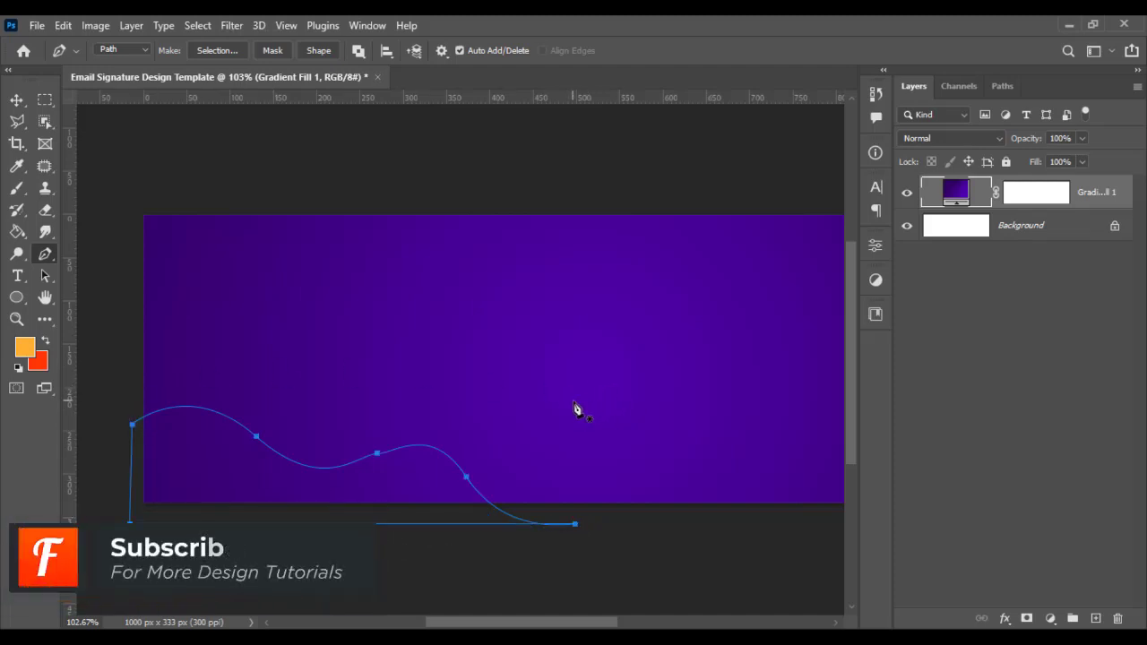
Refine the middle anchor's curve handle, then zoom out to see the whole wave.
scroll(566, 443, "up", 2)
scroll(399, 512, "up", 1)
scroll(499, 520, "up", 1)
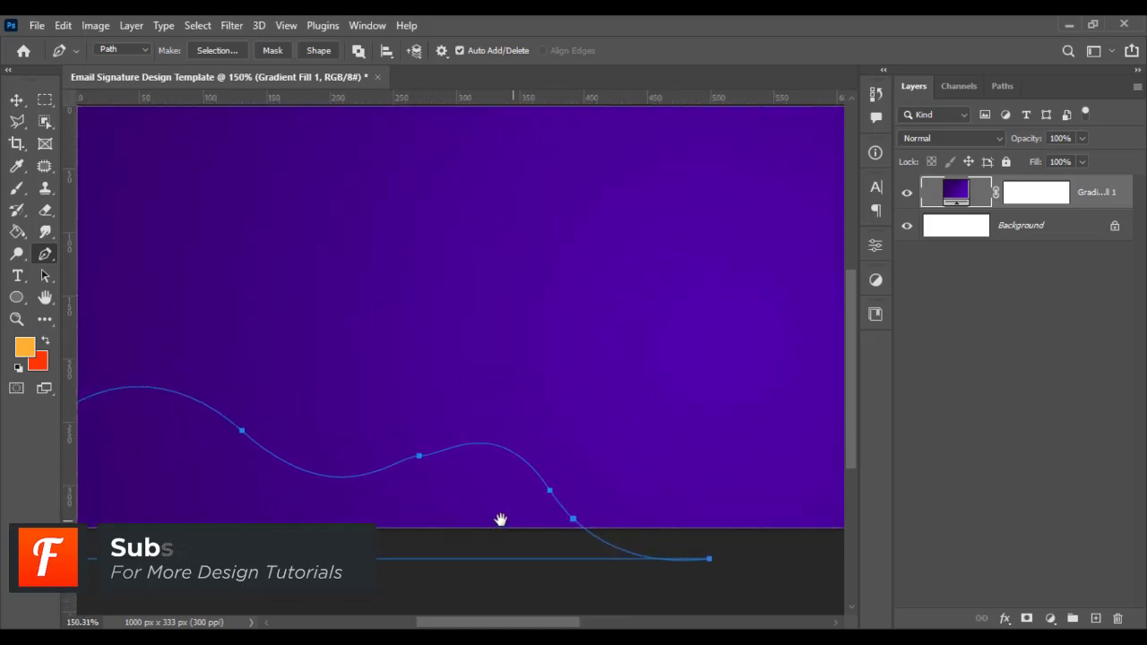
scroll(420, 514, "up", 1)
scroll(425, 472, "up", 1)
scroll(424, 472, "up", 1)
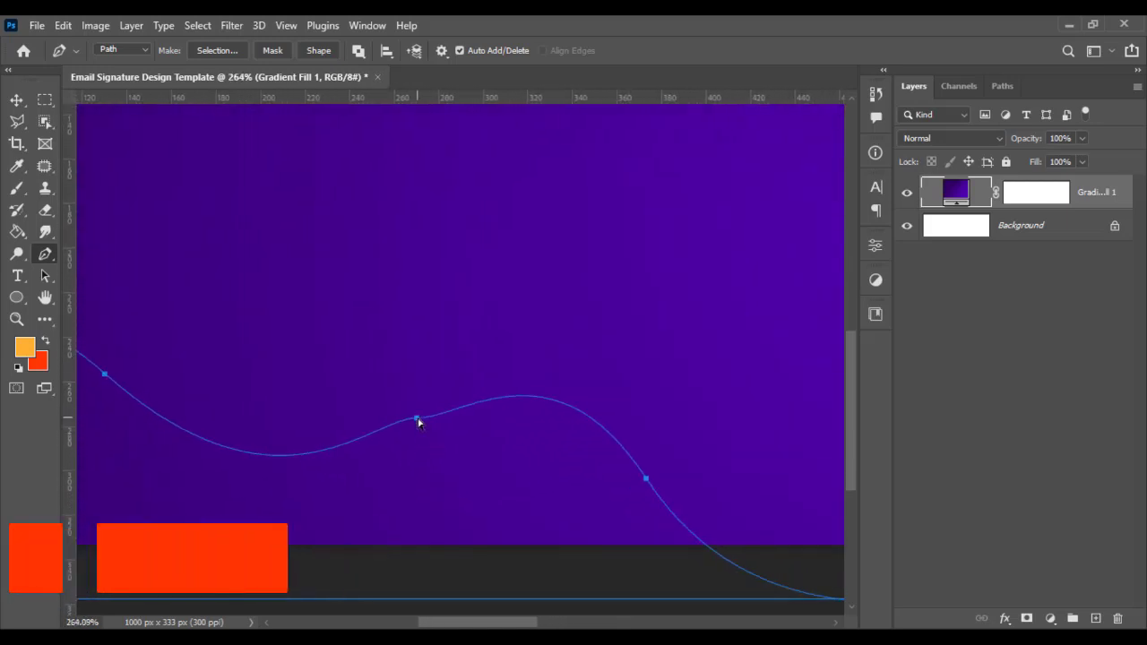
left_click(417, 419, "ctrl")
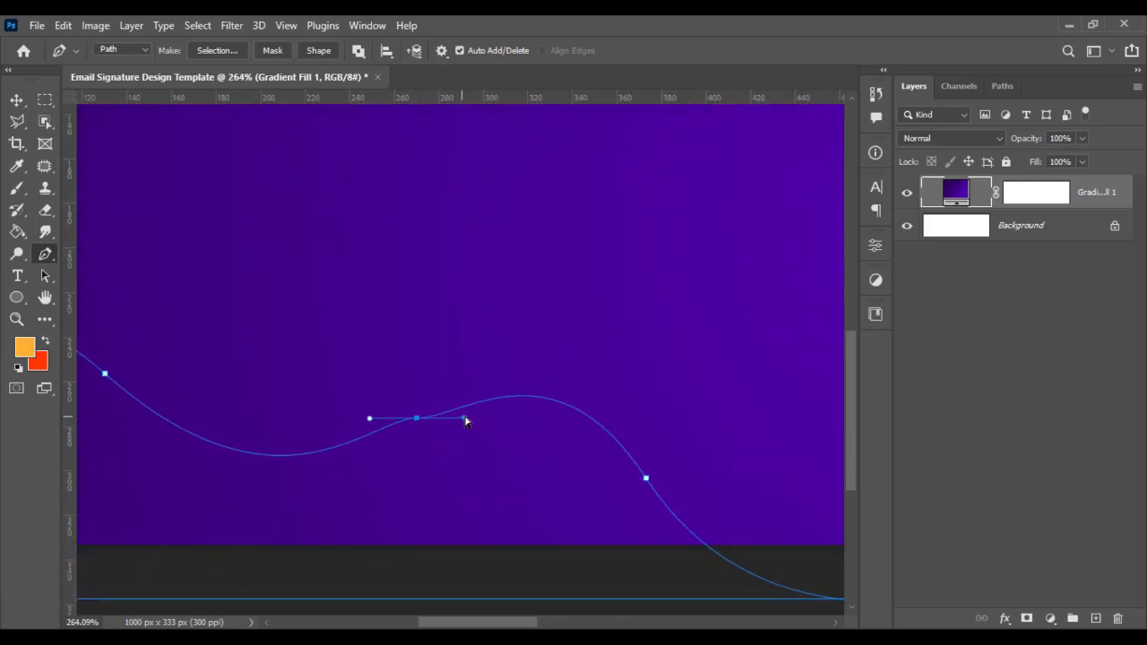
left_click_drag(465, 419, 490, 389)
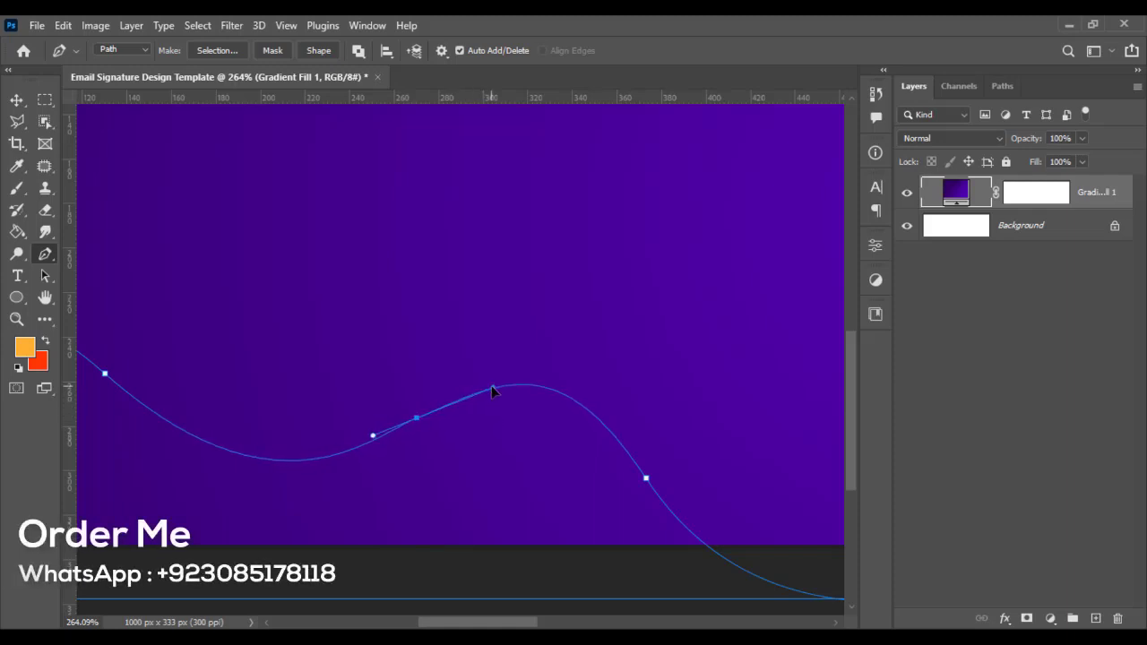
left_click_drag(490, 387, 471, 389)
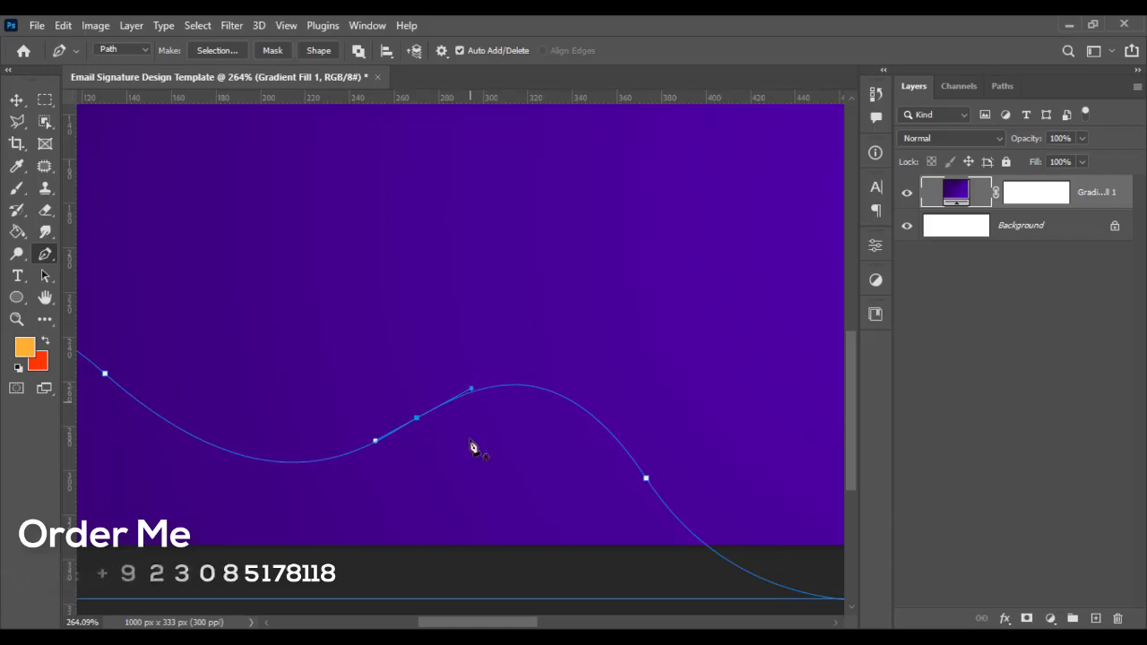
scroll(473, 448, "down", 1)
scroll(471, 452, "down", 2)
scroll(466, 462, "down", 1)
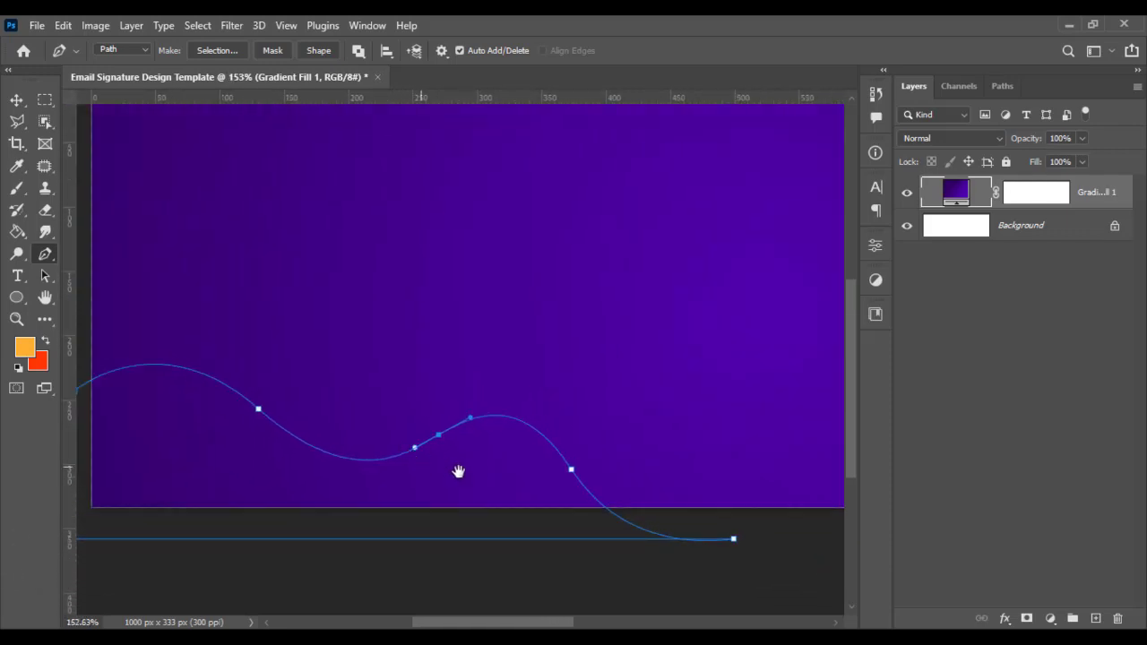
scroll(462, 475, "down", 1)
scroll(469, 479, "down", 1)
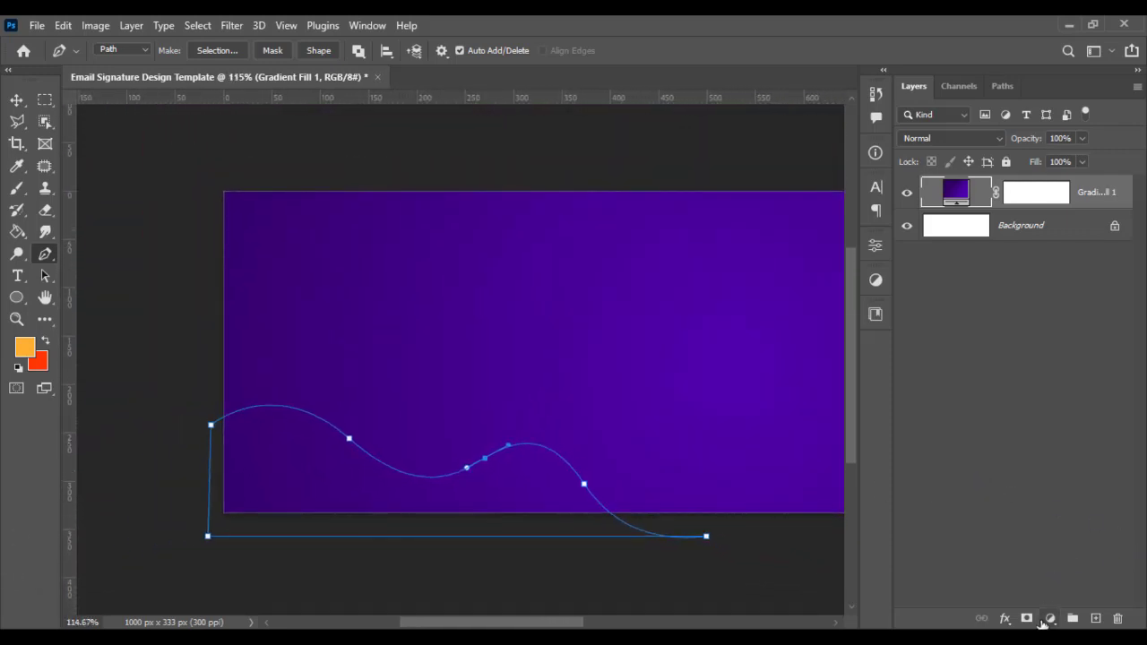
Add a black-to-white Gradient Fill layer for the wave.
left_click(1045, 620)
left_click(1039, 335)
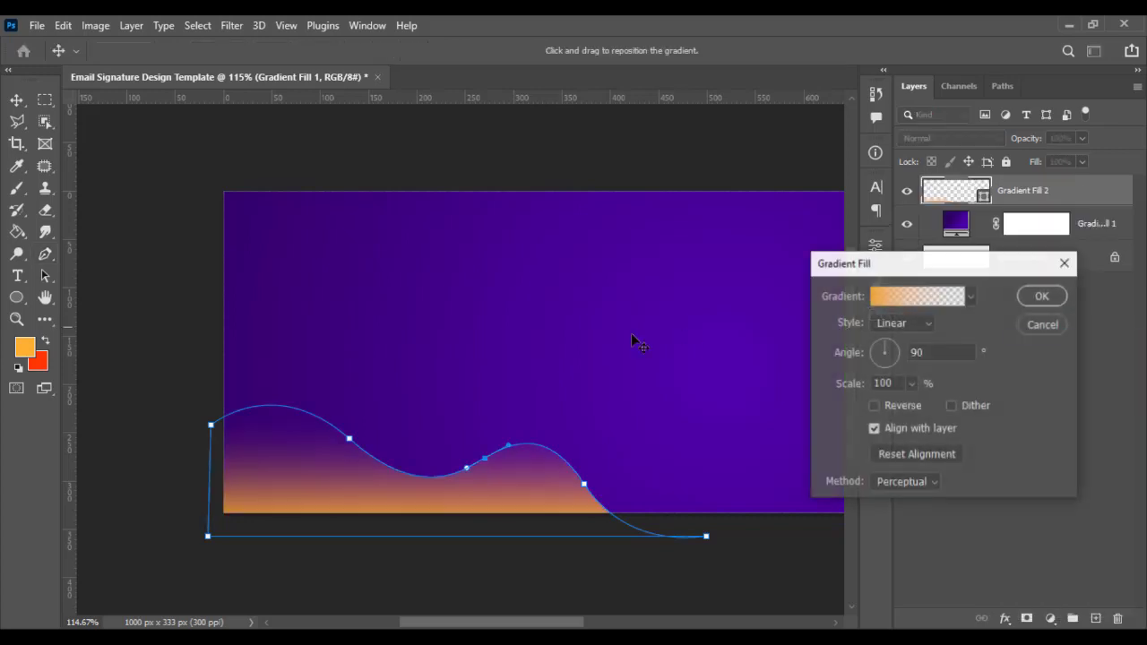
left_click(970, 297)
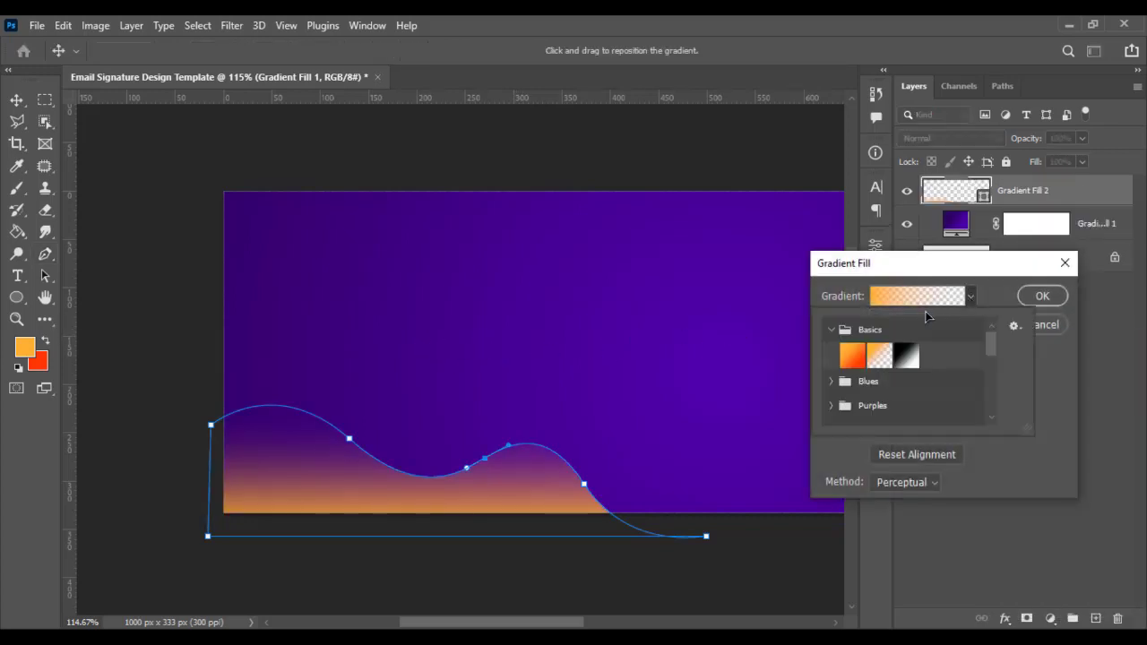
left_click(856, 355)
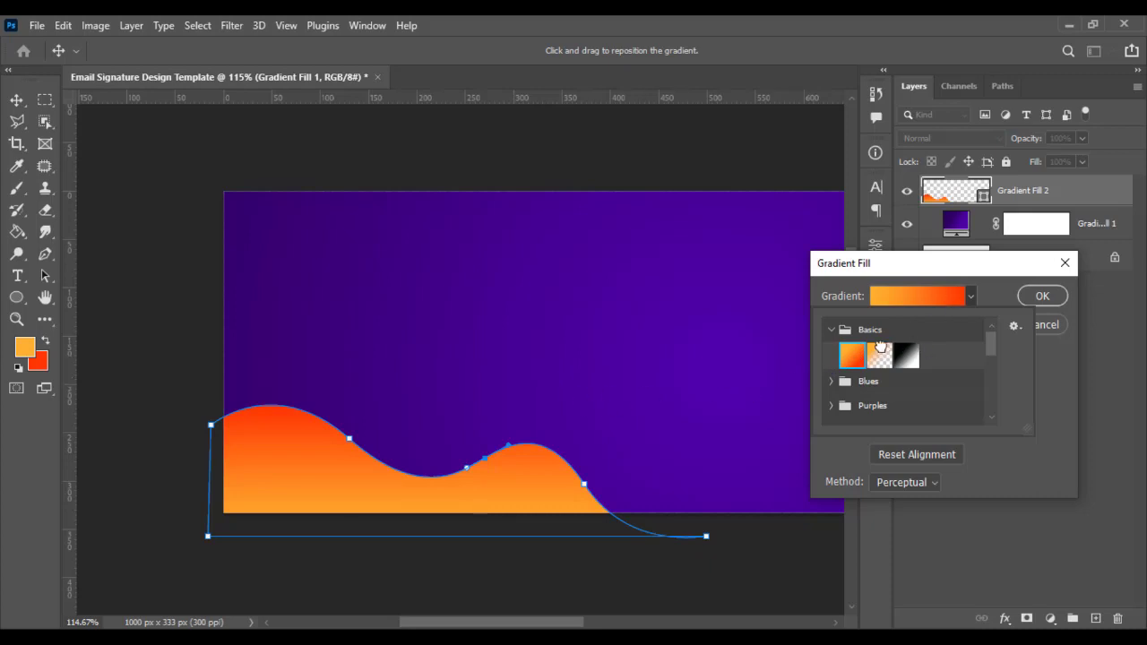
left_click(880, 355)
left_click(929, 296)
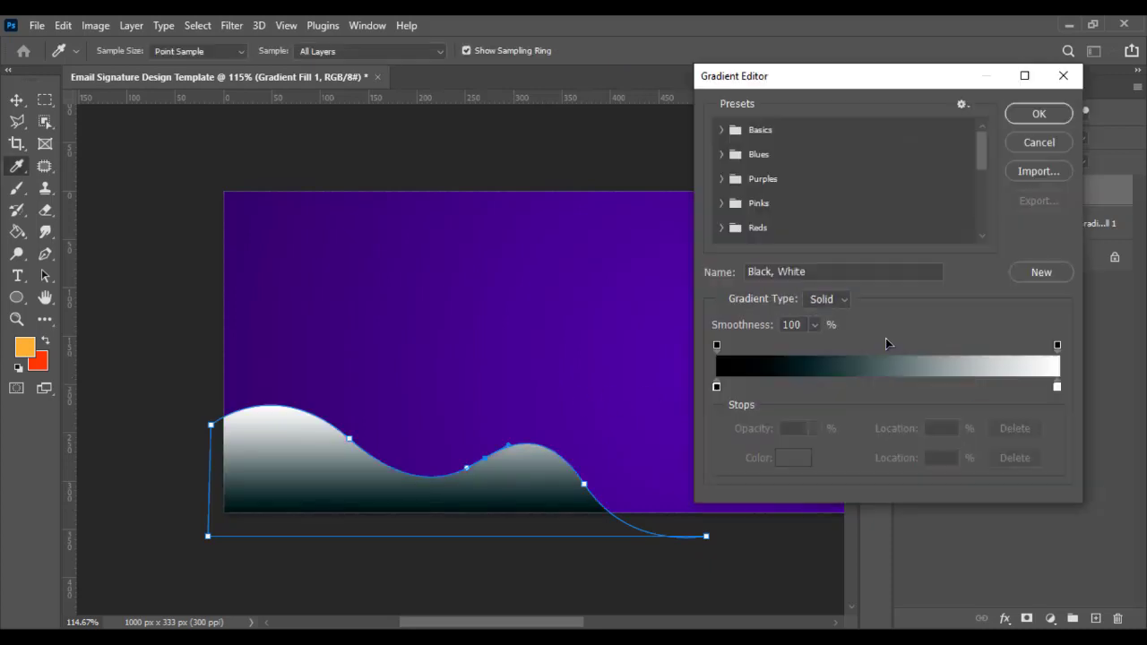
Set the gradient stops to orange #ffb02f on the left and red #ff3703 on the right.
double_click(716, 387)
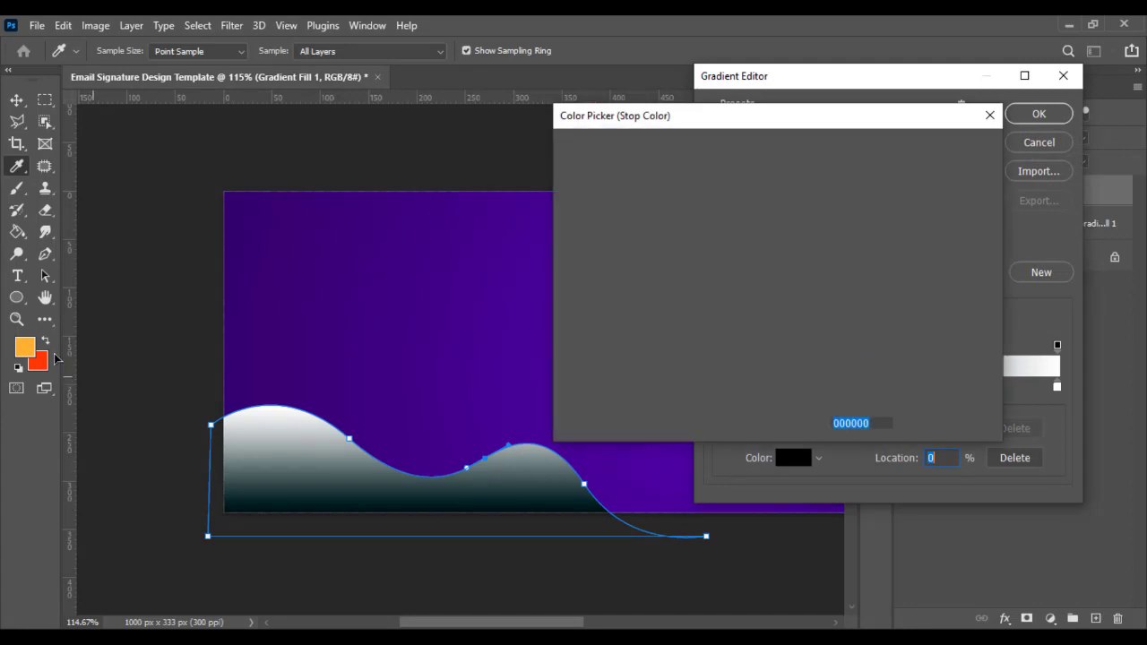
left_click(27, 339)
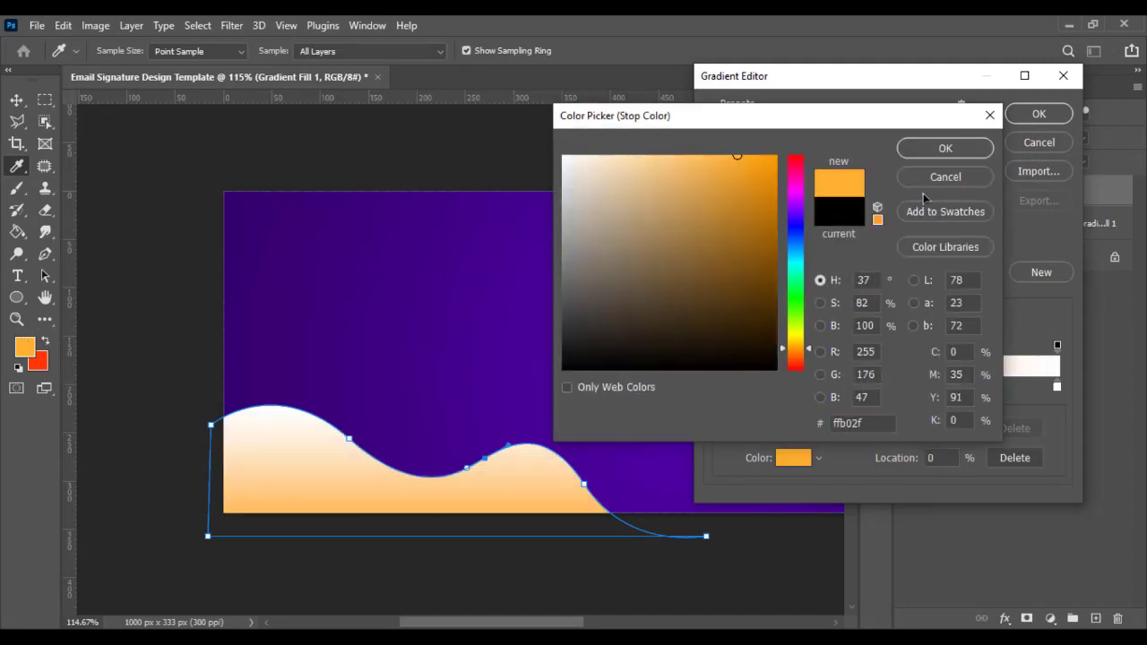
left_click(943, 177)
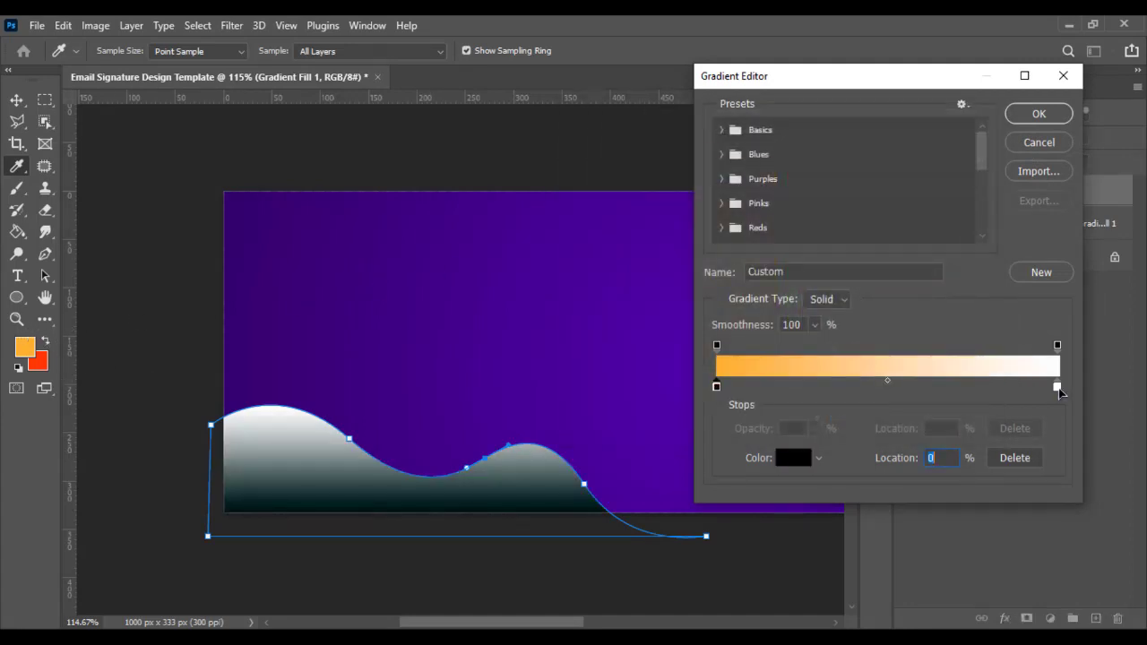
left_click(1057, 387)
double_click(1057, 388)
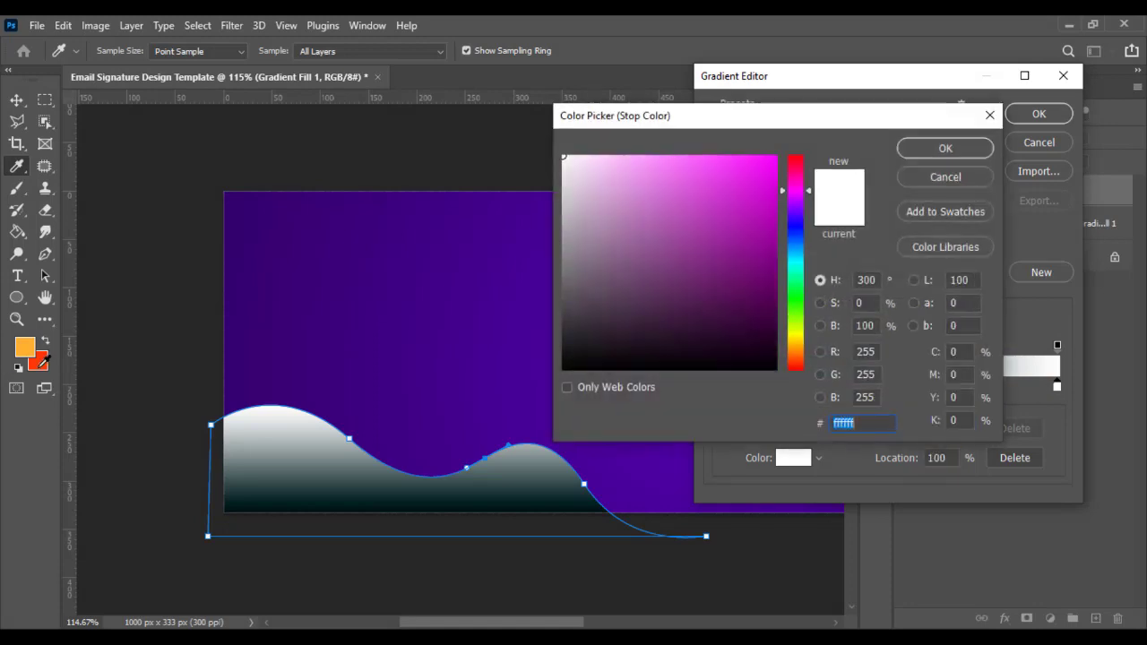
left_click(39, 362)
left_click(956, 149)
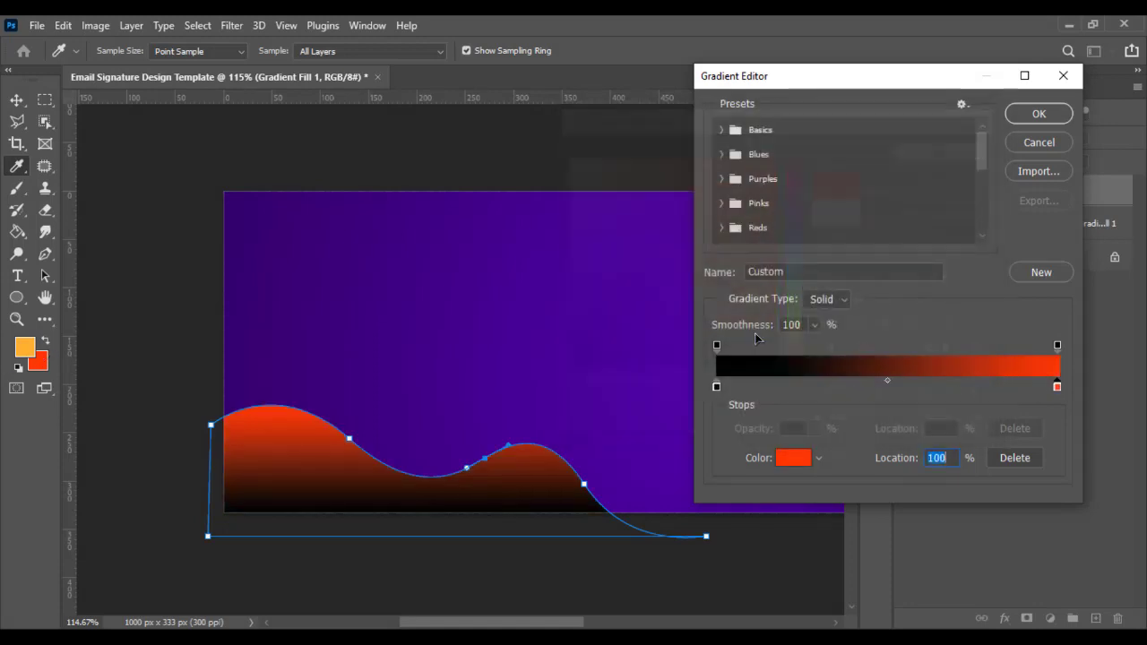
double_click(716, 387)
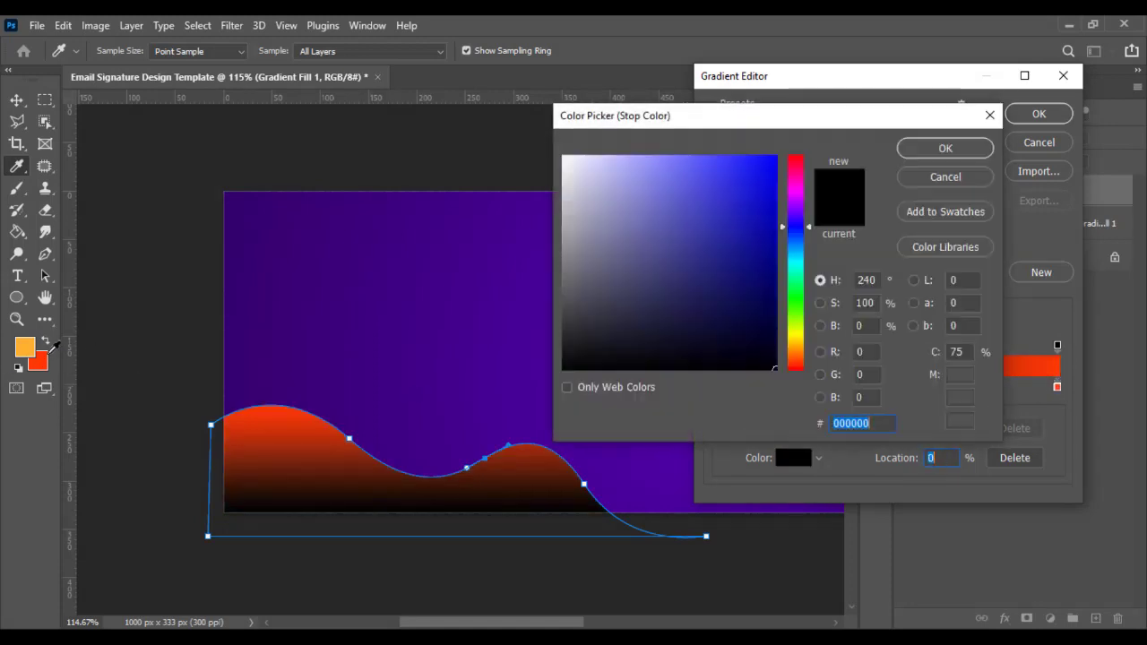
left_click(25, 346)
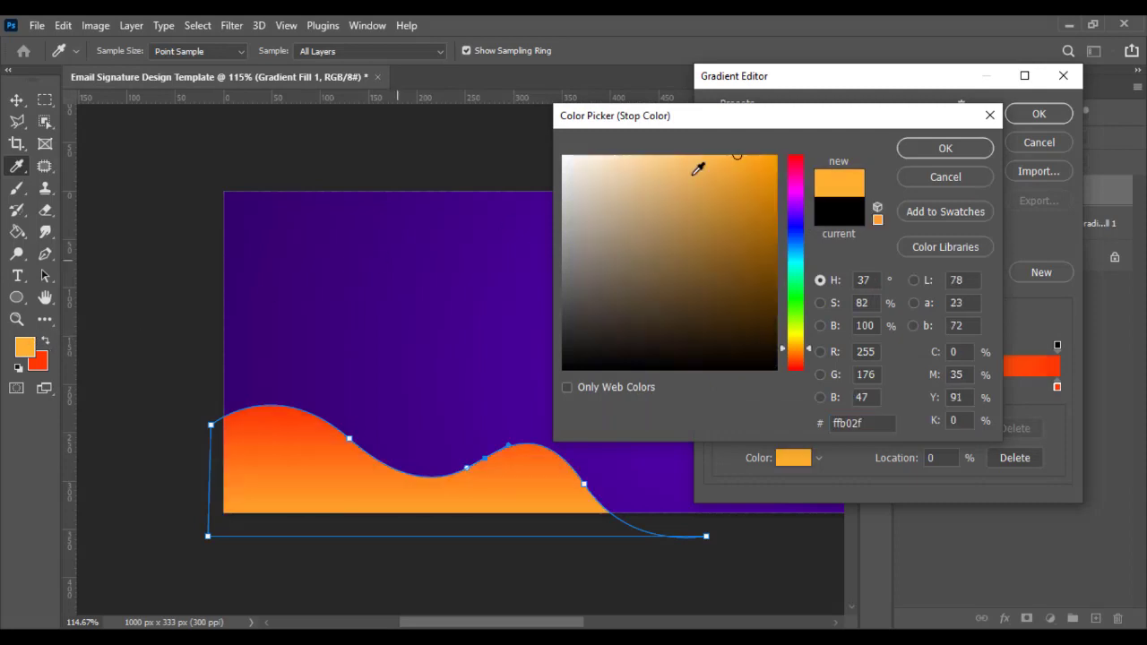
left_click(957, 150)
left_click(1039, 115)
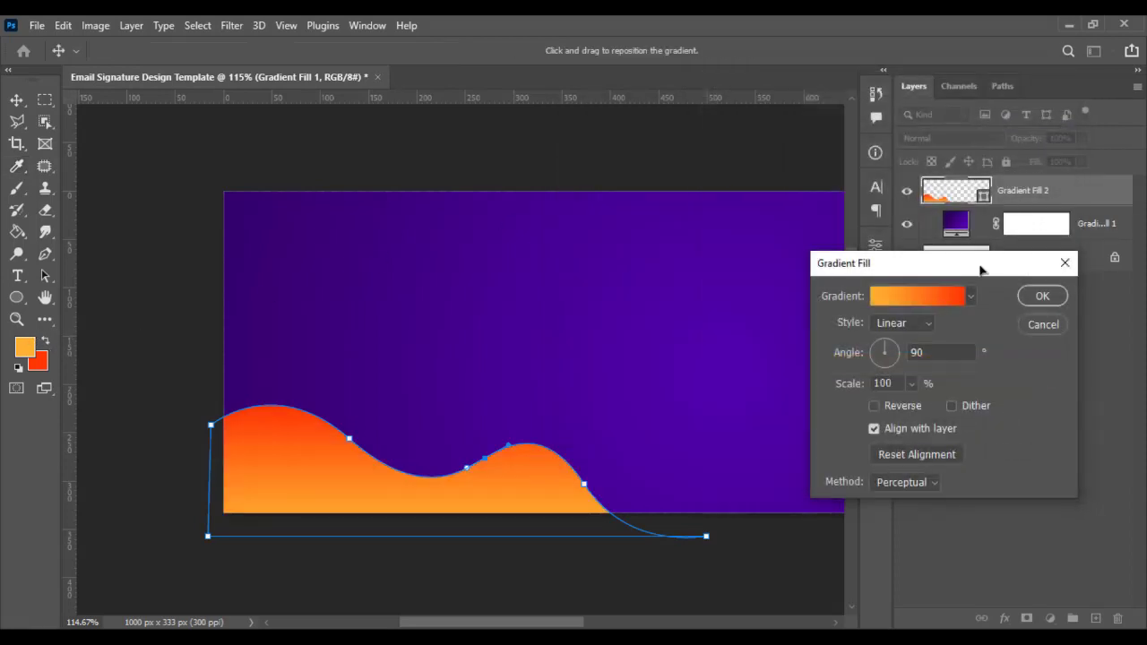
Reverse the gradient, set its angle to 60°, reposition it, and confirm.
left_click(903, 407)
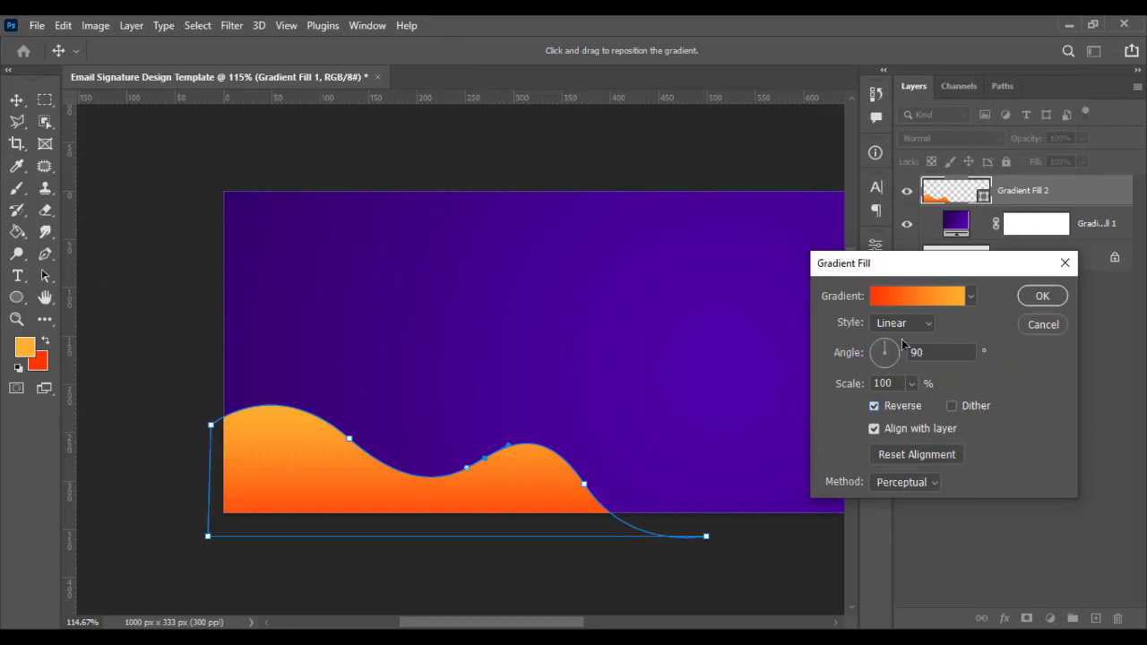
key("Tab")
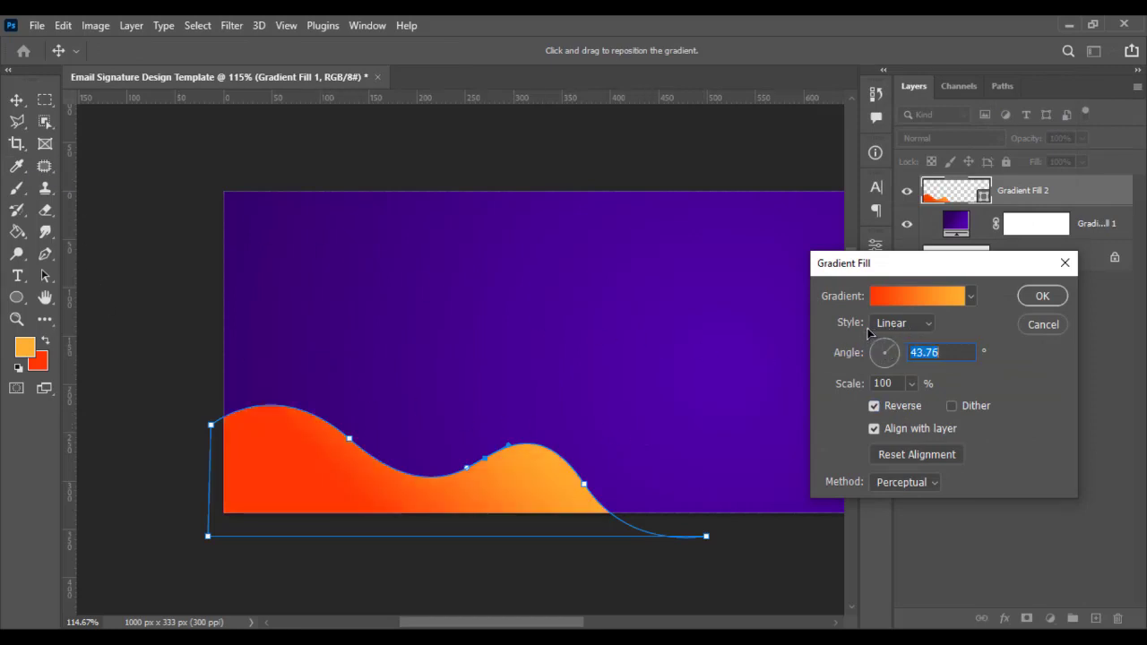
type("60")
mouse_move(317, 481)
left_mouse_down()
mouse_move(293, 491)
mouse_move(409, 465)
left_mouse_up()
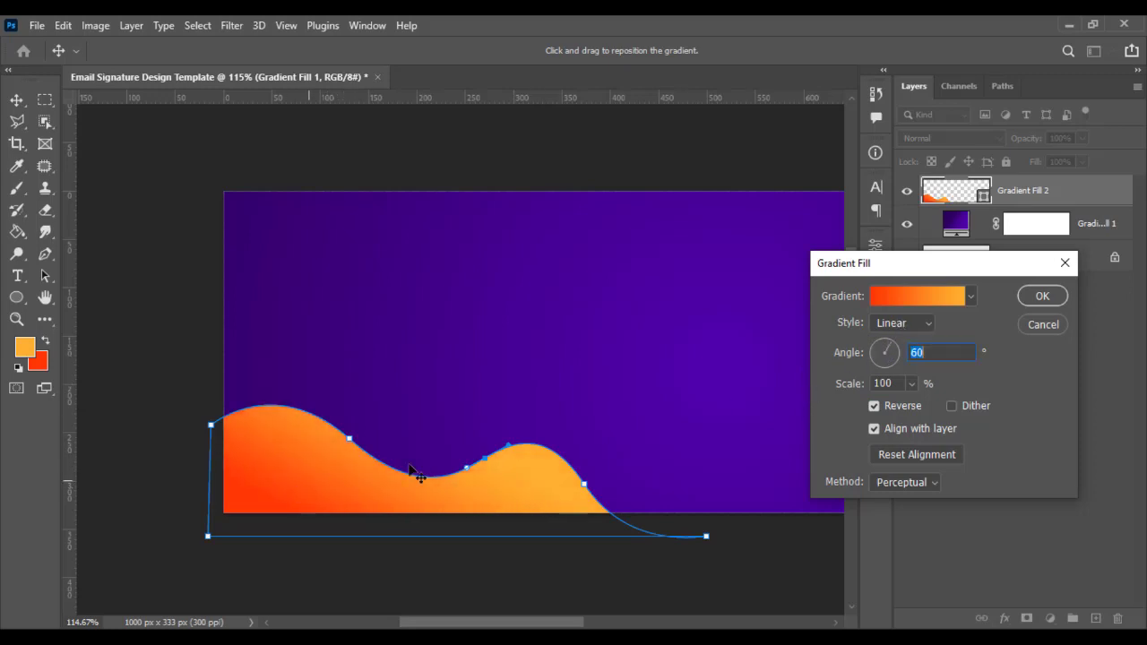
left_click(1042, 296)
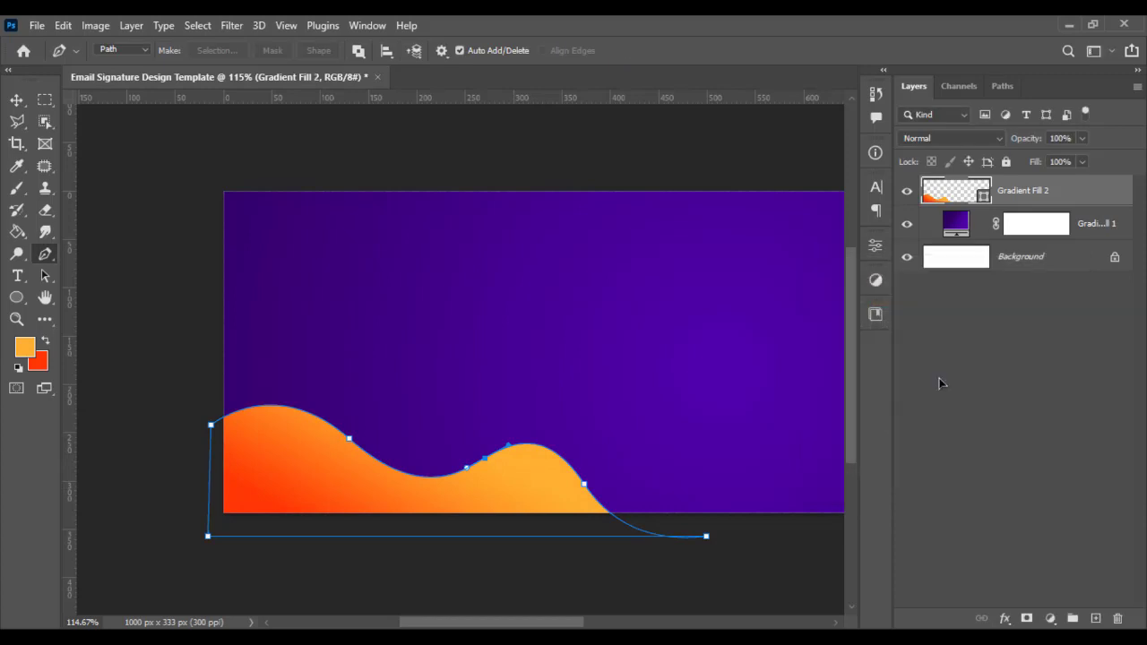
Switch to the Move tool and deselect the wave path.
left_click(17, 100)
left_click(125, 333)
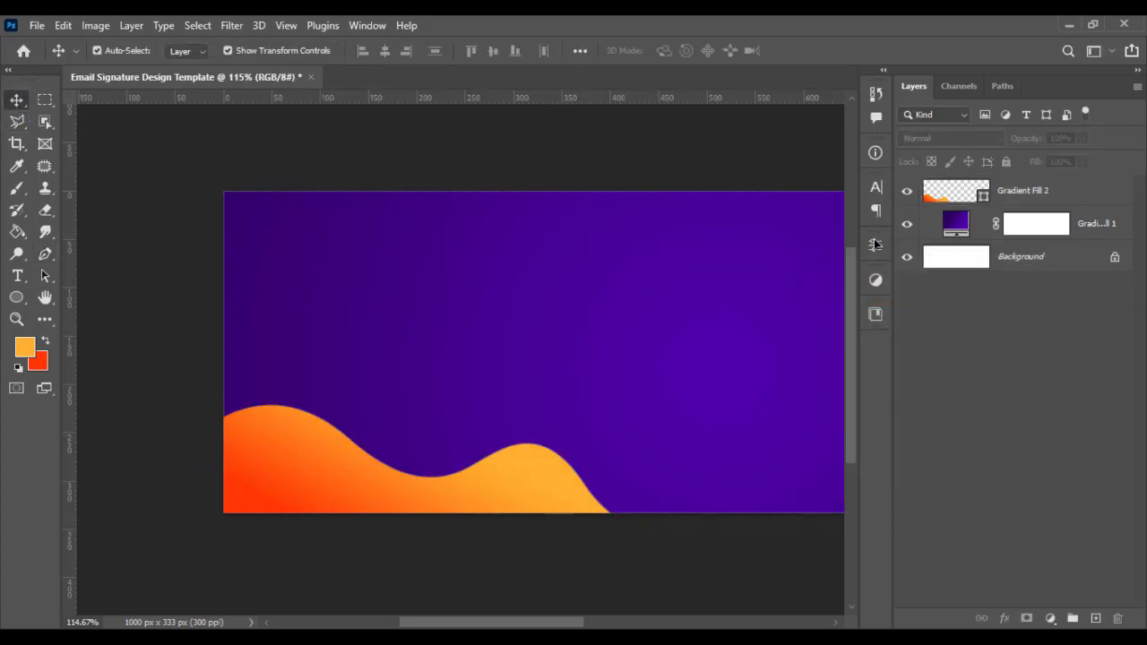
scroll(496, 358, "down", 2)
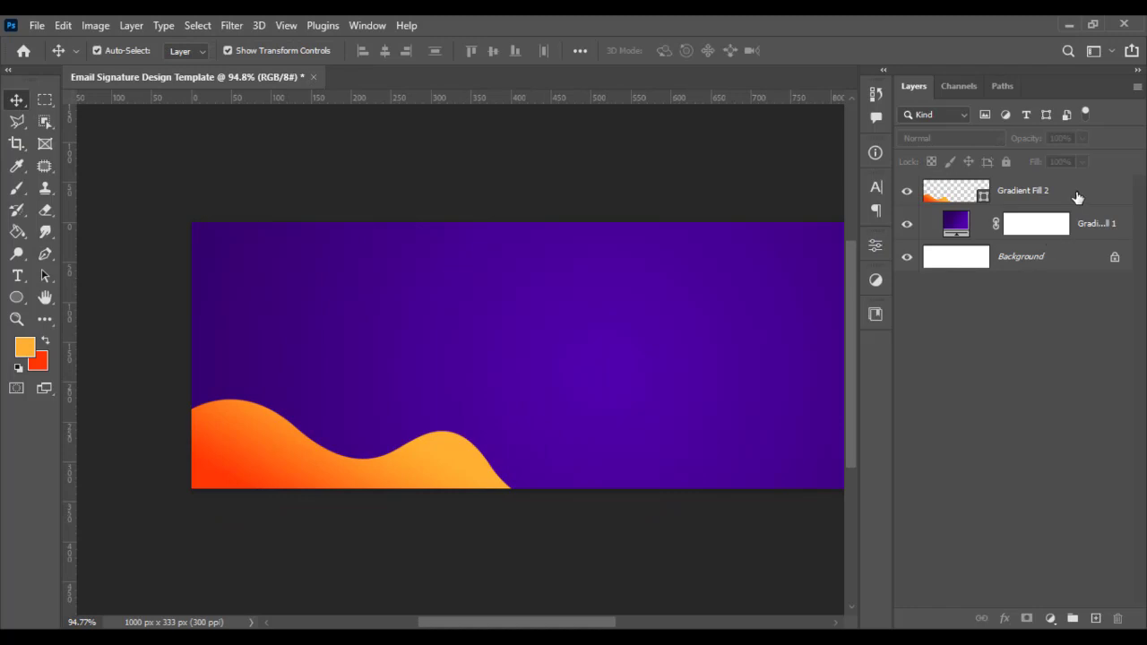
right_click(1077, 197)
key("Escape")
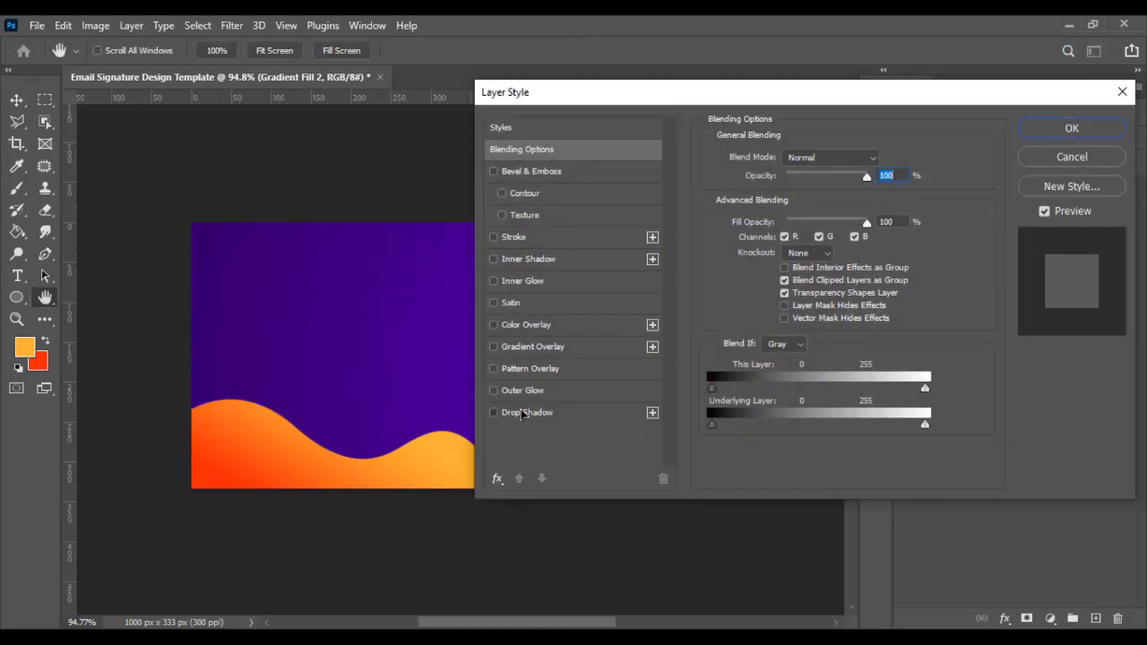
Add a Drop Shadow with 25% opacity, 13° angle, 17 px distance and 87 px size.
left_click(493, 412)
left_click_drag(338, 446, 384, 376)
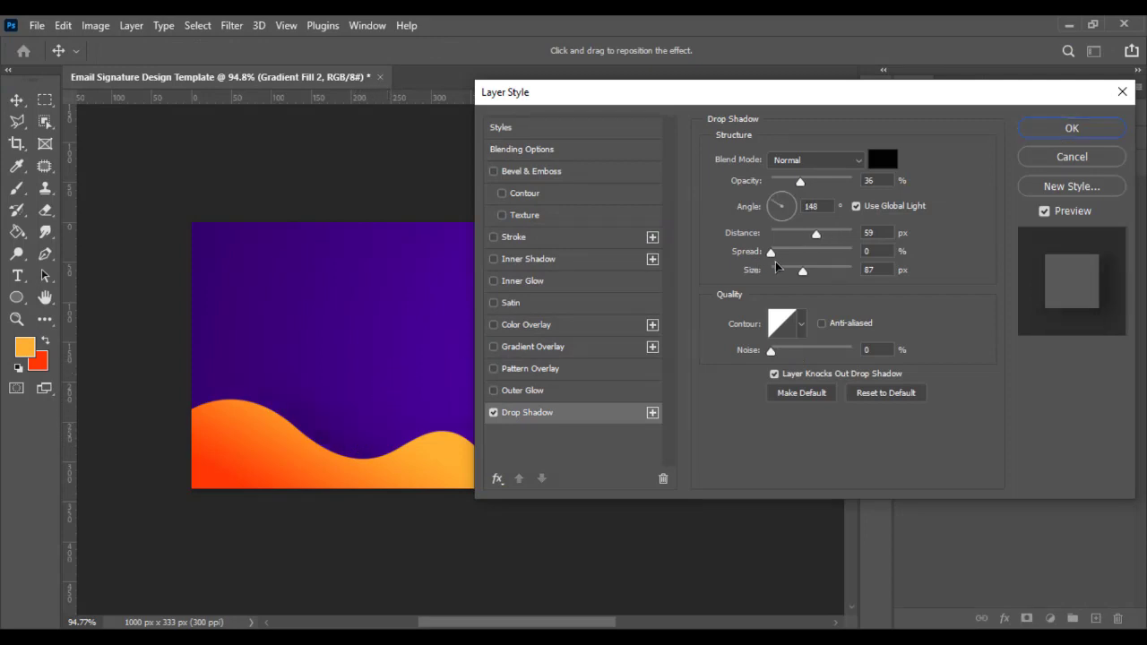
left_click_drag(809, 244, 769, 234)
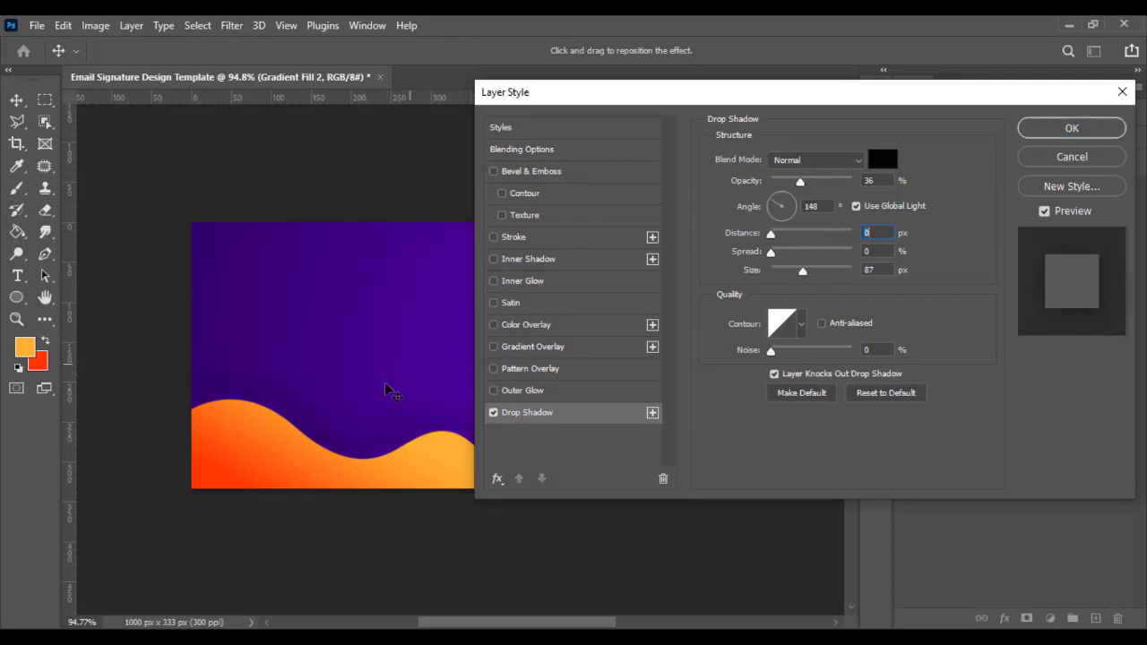
left_click_drag(366, 417, 391, 358)
left_click_drag(362, 414, 339, 441)
left_click_drag(817, 183, 772, 184)
left_click(1067, 134)
Deselect the wave layer and switch to the Pen tool.
left_click(358, 544)
scroll(355, 542, "up", 1)
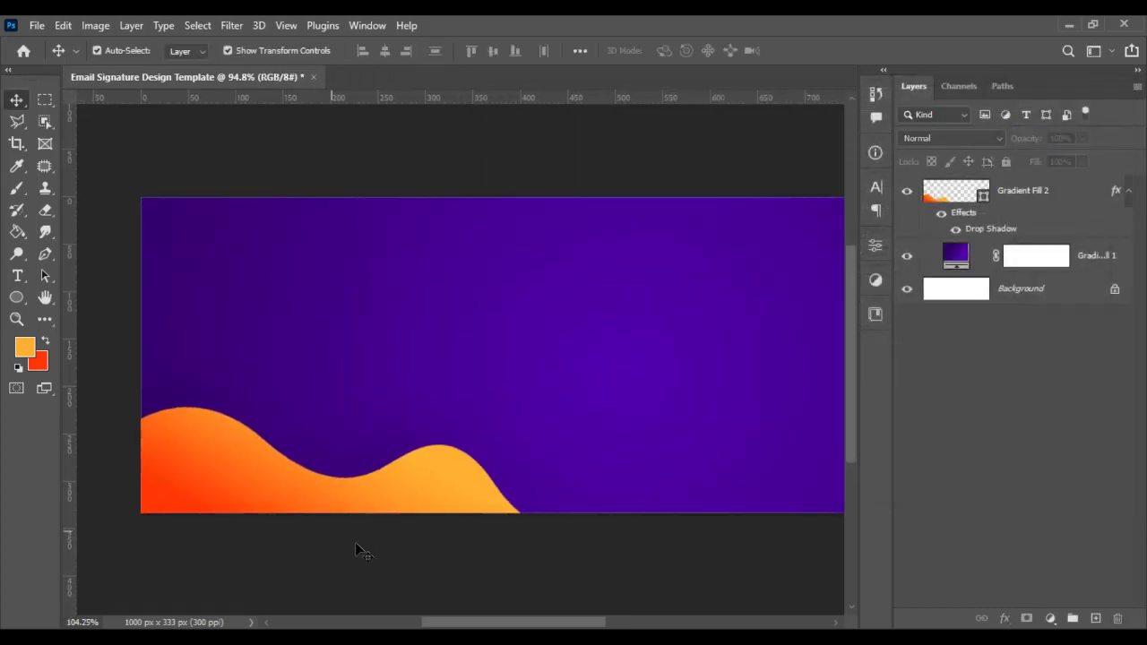
scroll(355, 542, "up", 1)
scroll(362, 526, "down", 1)
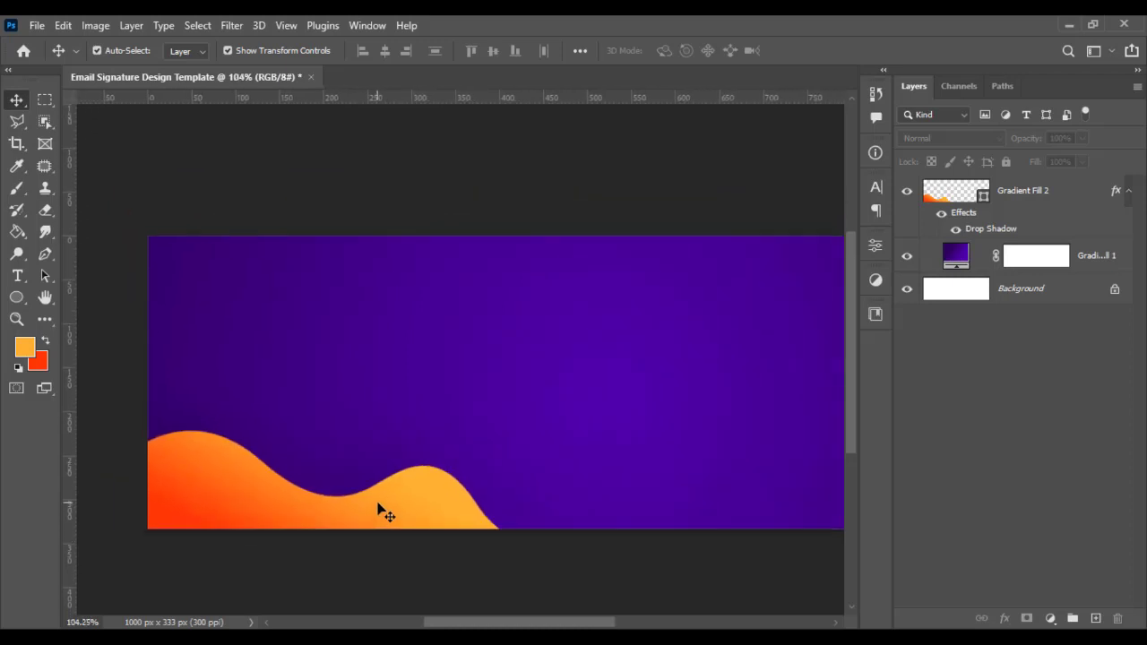
left_click(45, 254)
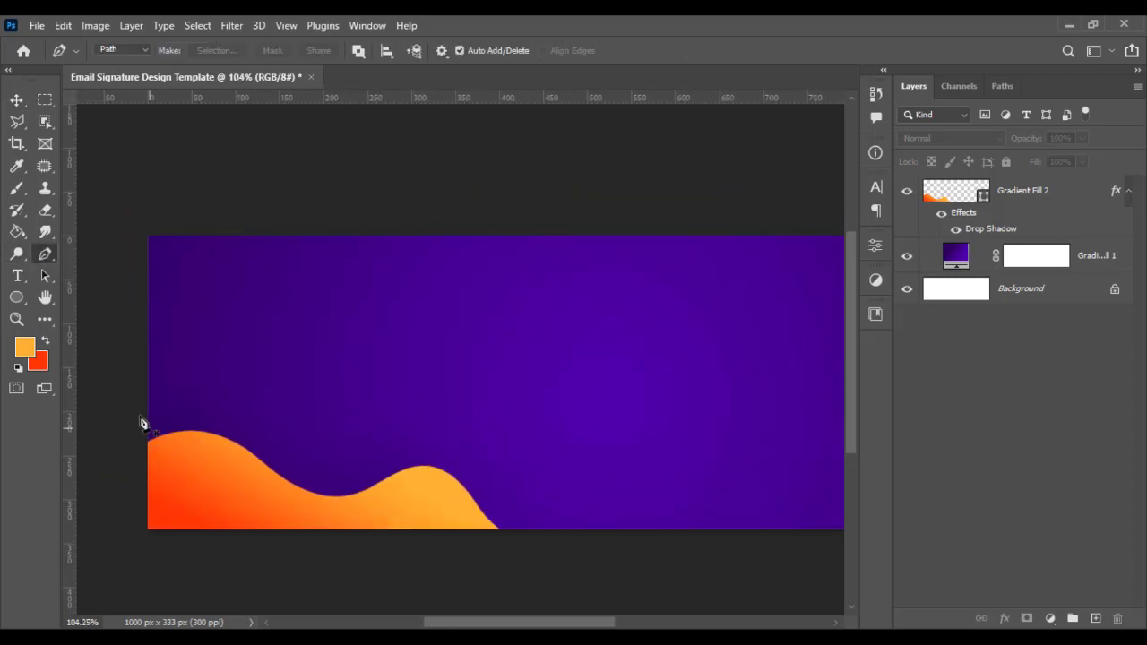
Draw a second curved wave above the orange one, closing it below the banner's left side.
left_click(131, 384)
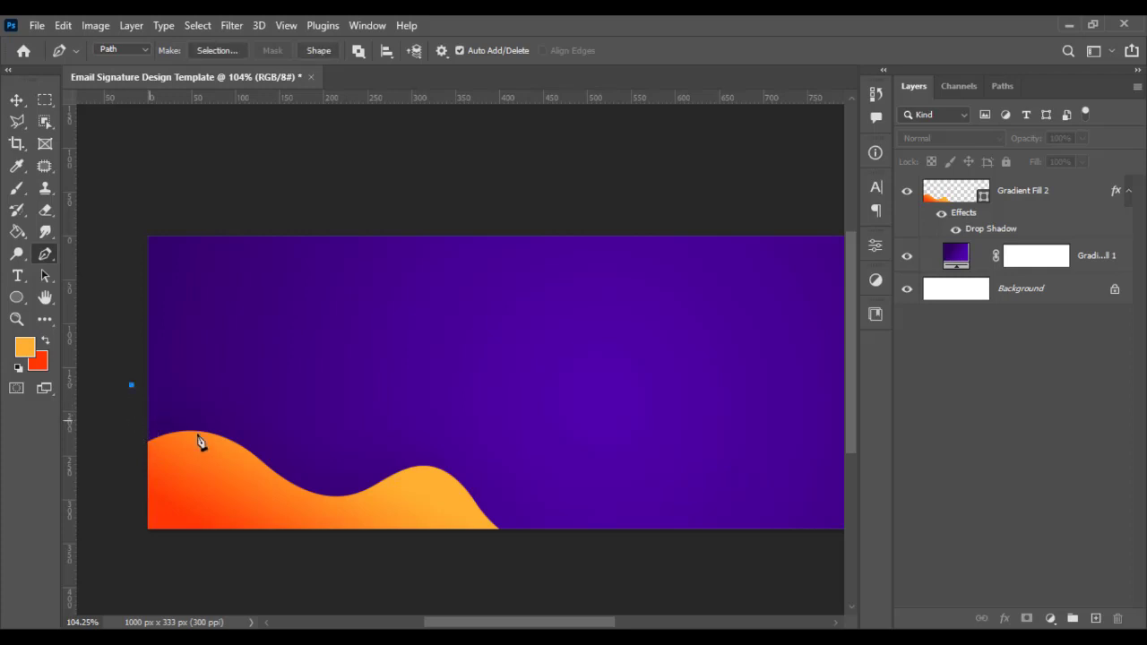
left_click_drag(314, 446, 428, 403)
left_click_drag(467, 510, 499, 559)
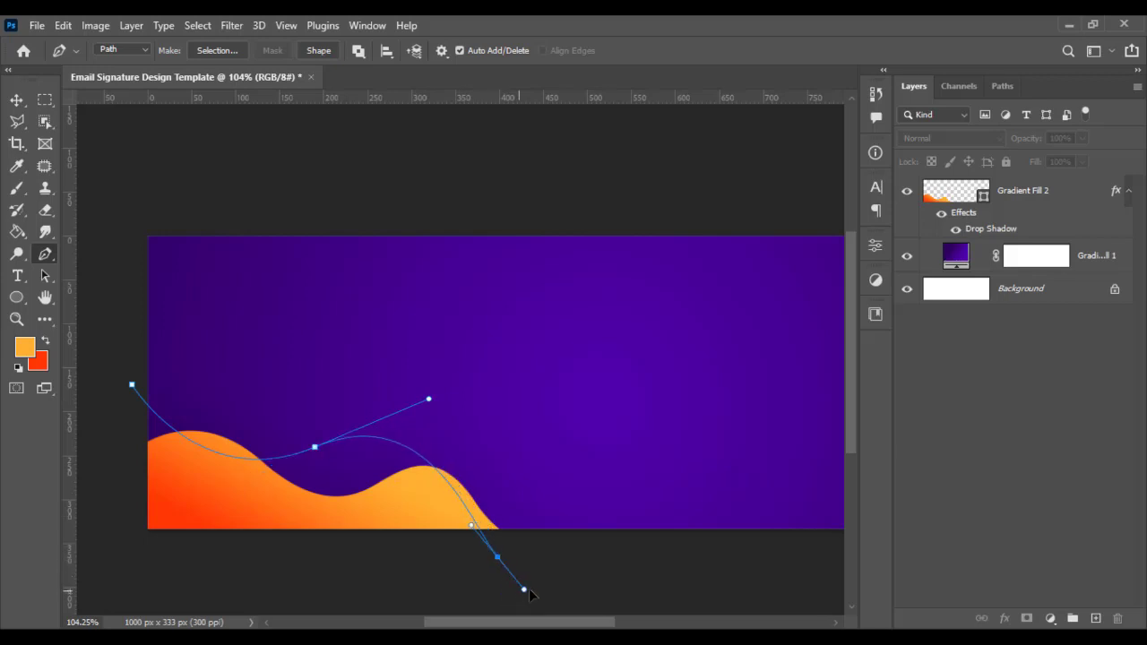
left_click_drag(508, 562, 592, 616)
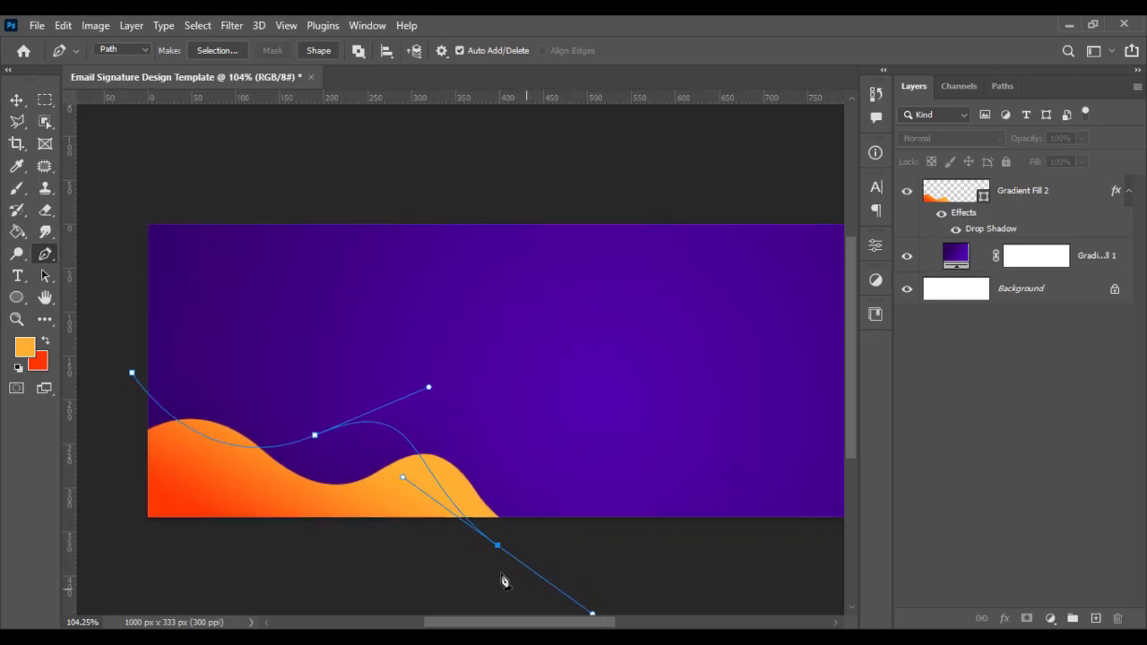
left_click(497, 545, "alt")
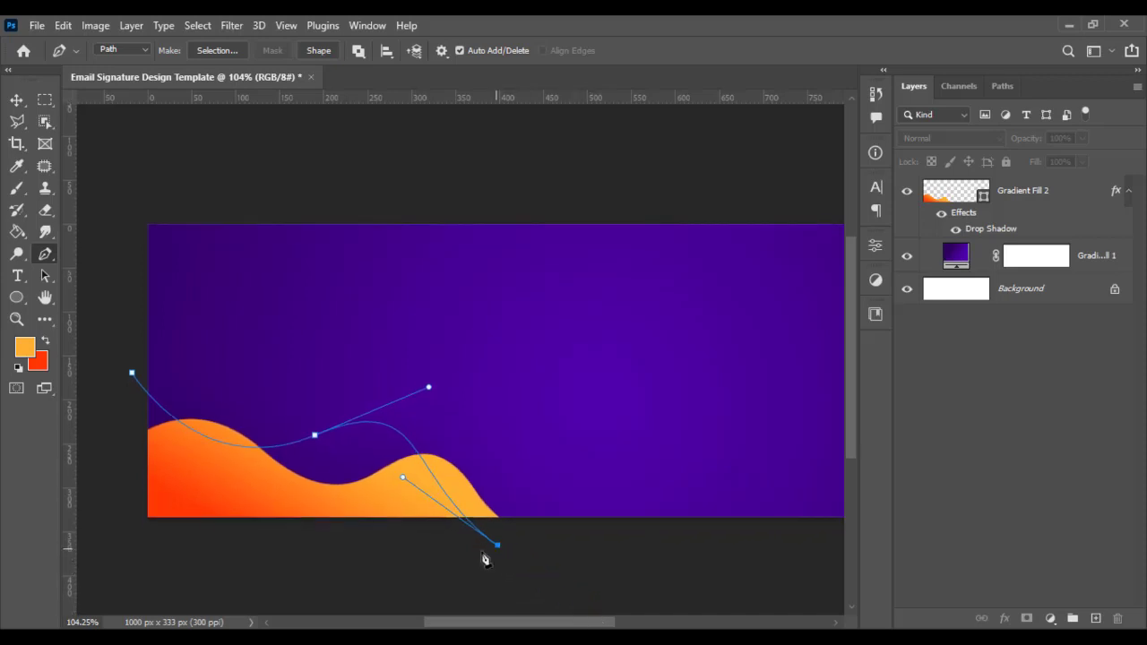
left_click(123, 545)
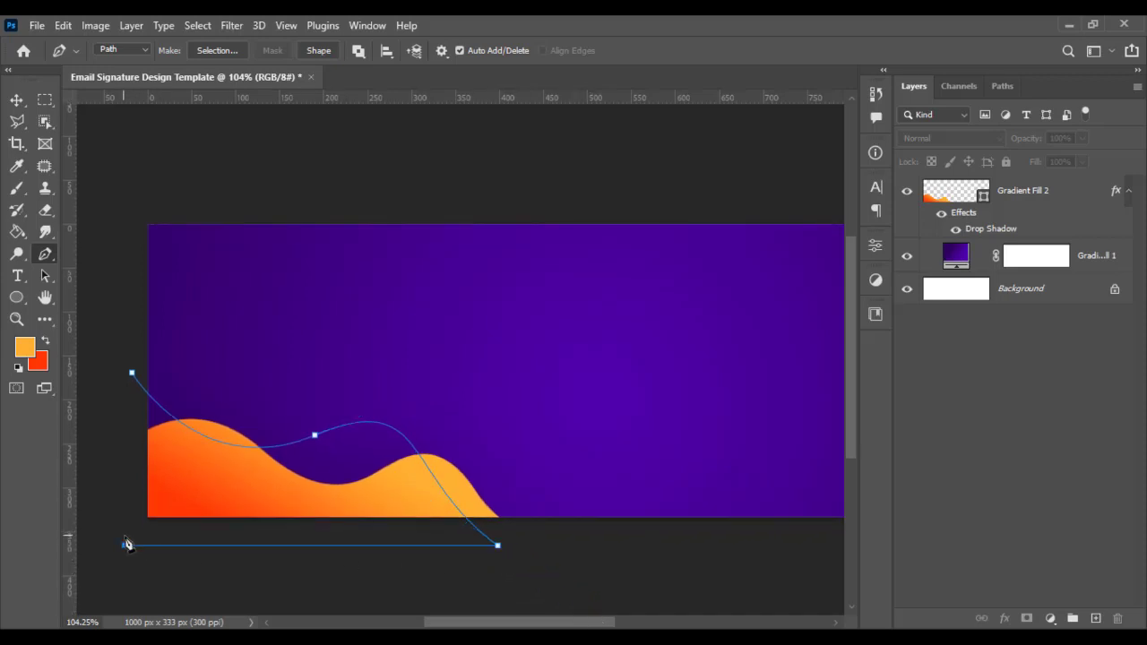
left_click(131, 374)
left_click(1051, 618)
Drop the pattern fill and fill the new wave outline with the Basics orange-red gradient instead.
left_click(1043, 348)
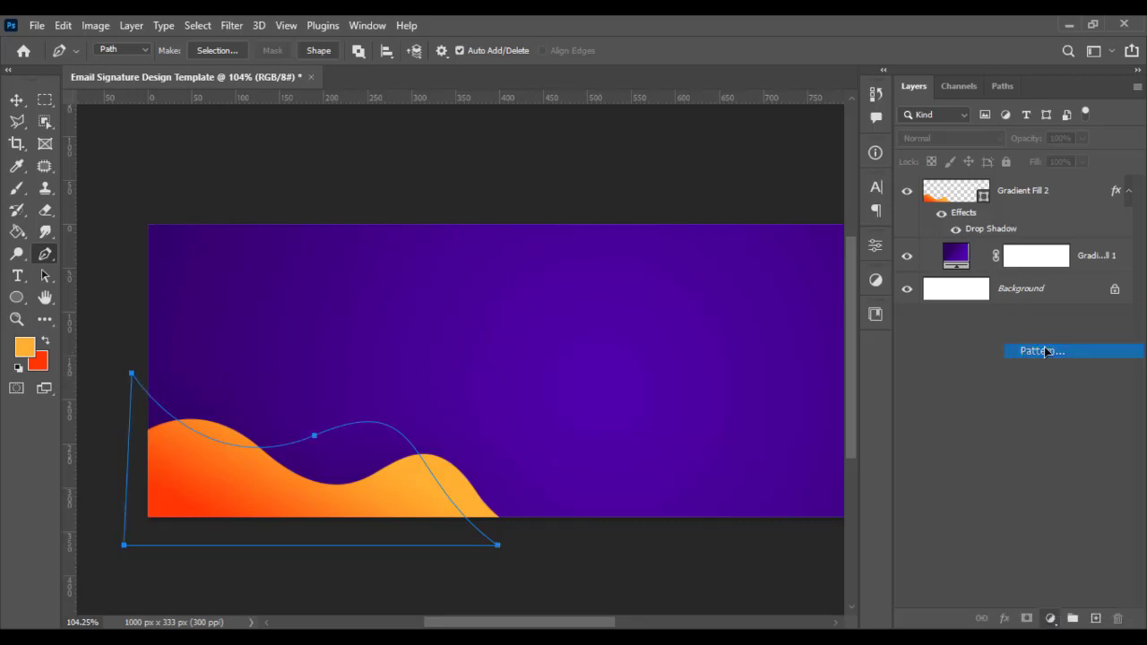
left_click(697, 217)
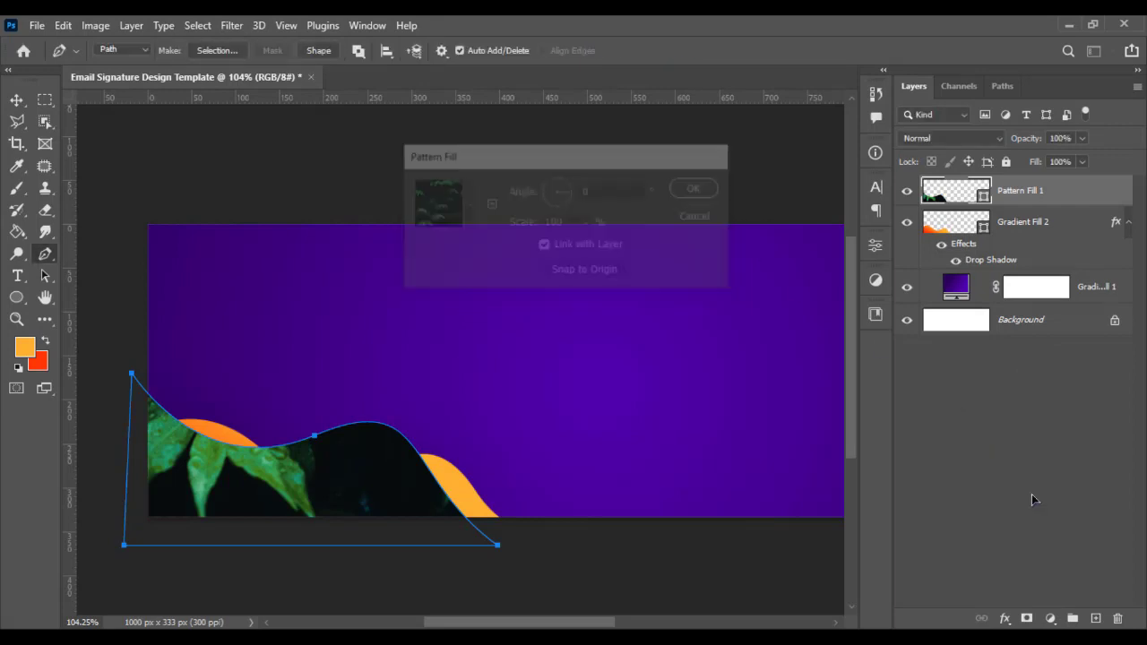
left_click(1051, 618)
left_click(1043, 336)
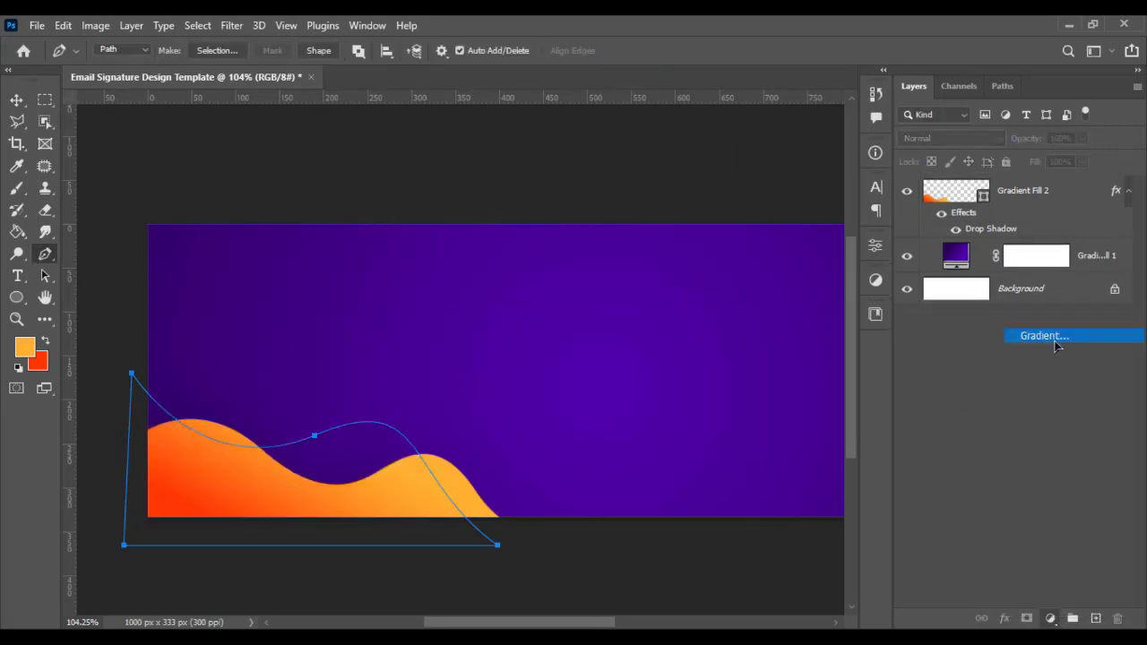
left_click(971, 297)
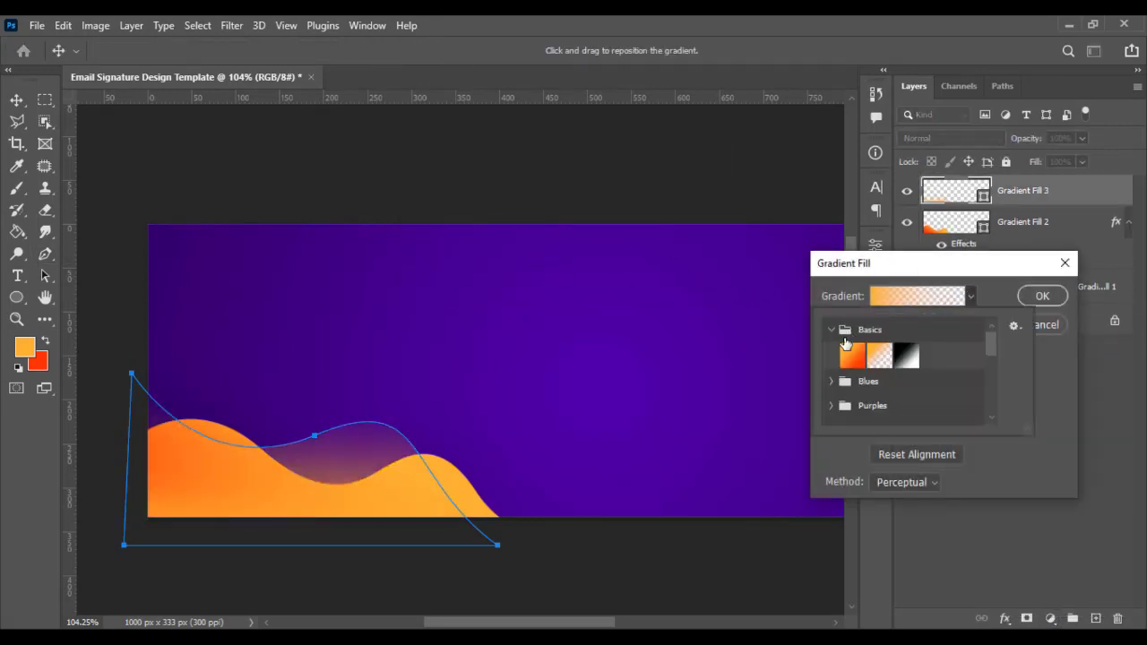
left_click(844, 351)
left_click(1041, 296)
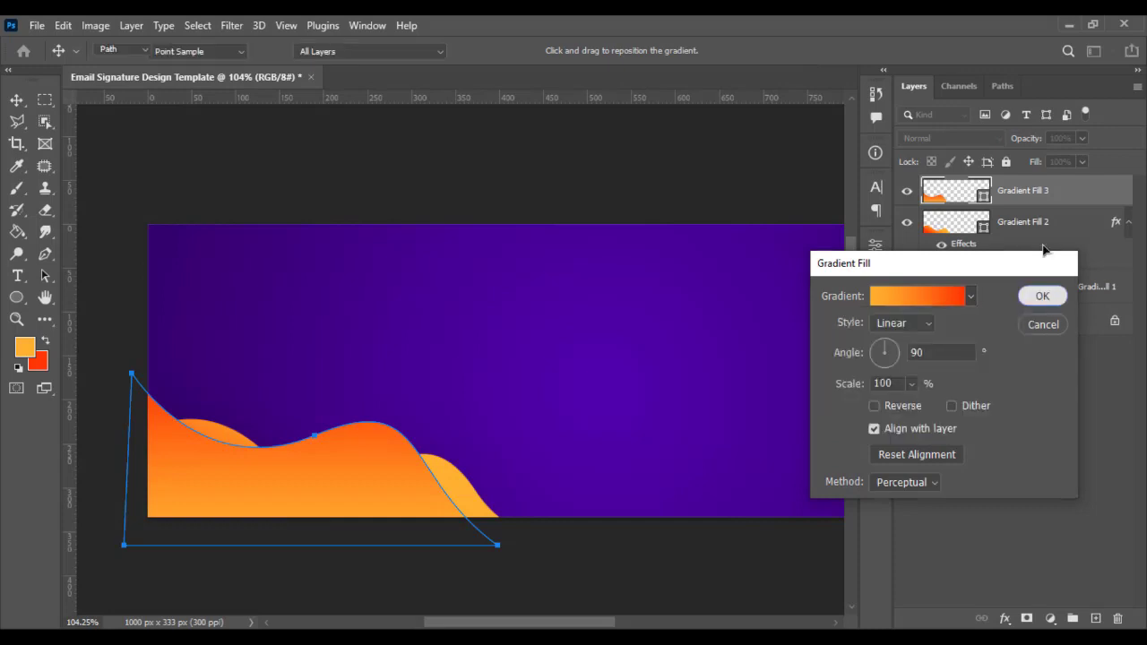
Move Gradient Fill 3 below Gradient Fill 2 and select the back wave layer.
left_click_drag(1048, 199, 1054, 260)
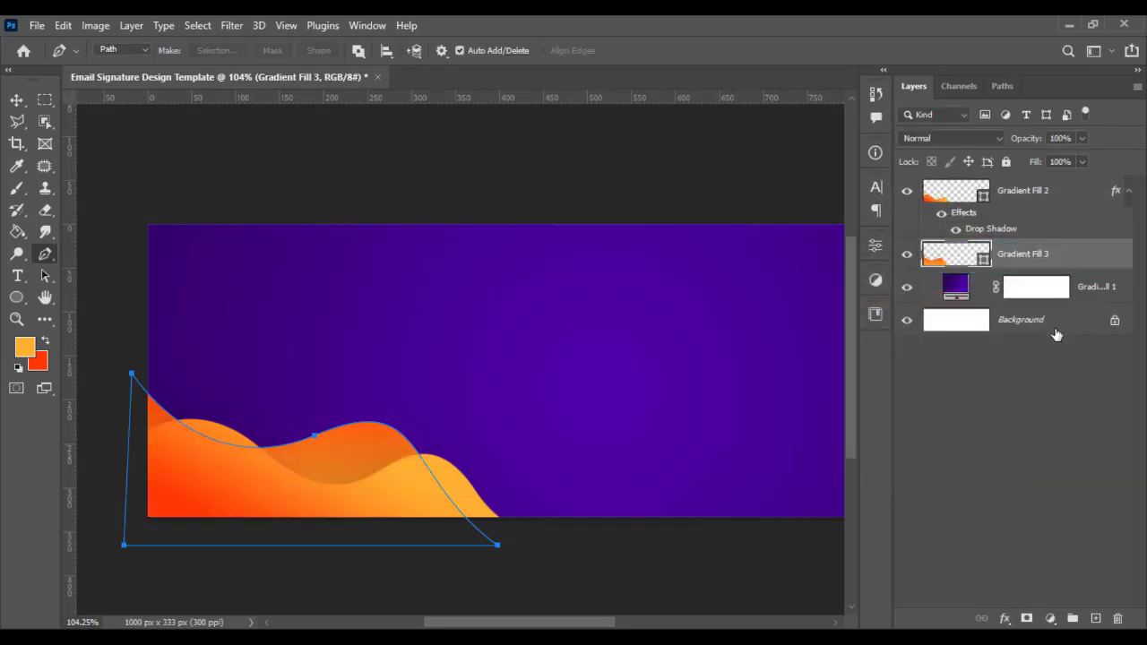
left_click(16, 99)
left_click(96, 242)
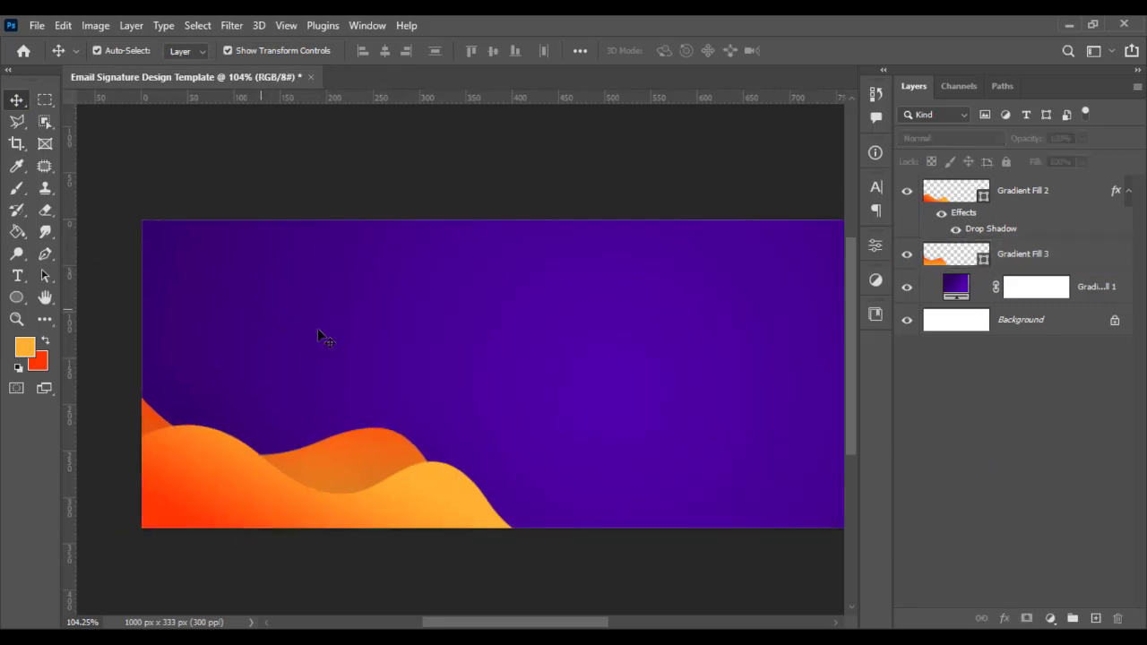
scroll(317, 328, "up", 2)
left_click_drag(481, 389, 406, 379)
left_click(409, 486)
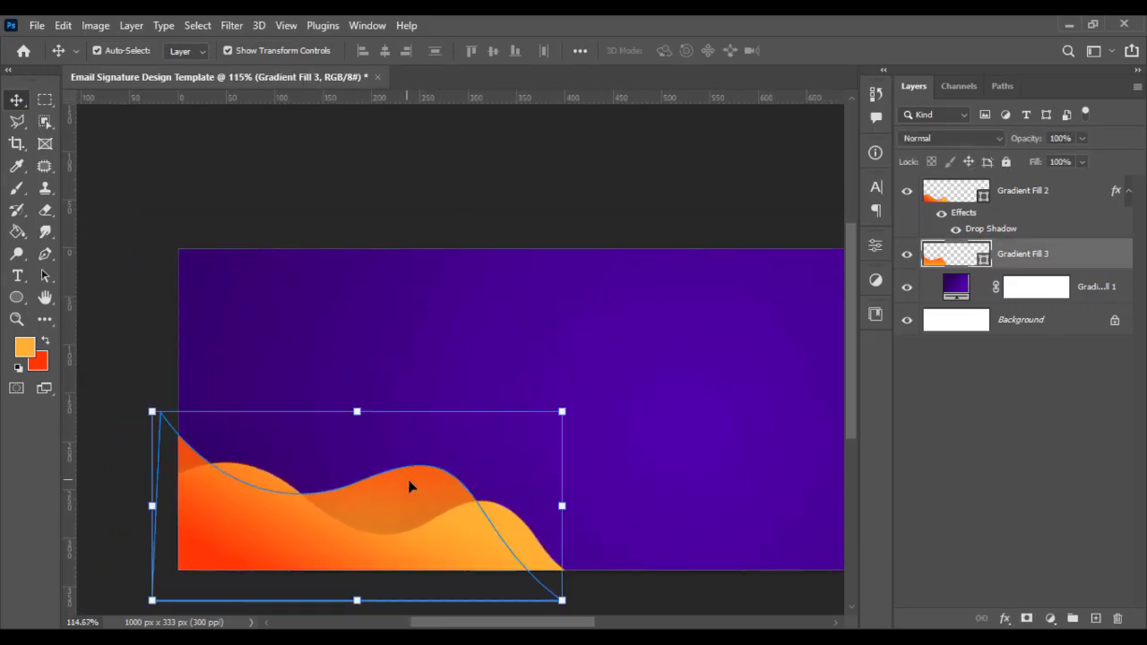
Reverse the back wave's gradient at a -15° angle and shift its position inside the wave.
double_click(947, 259)
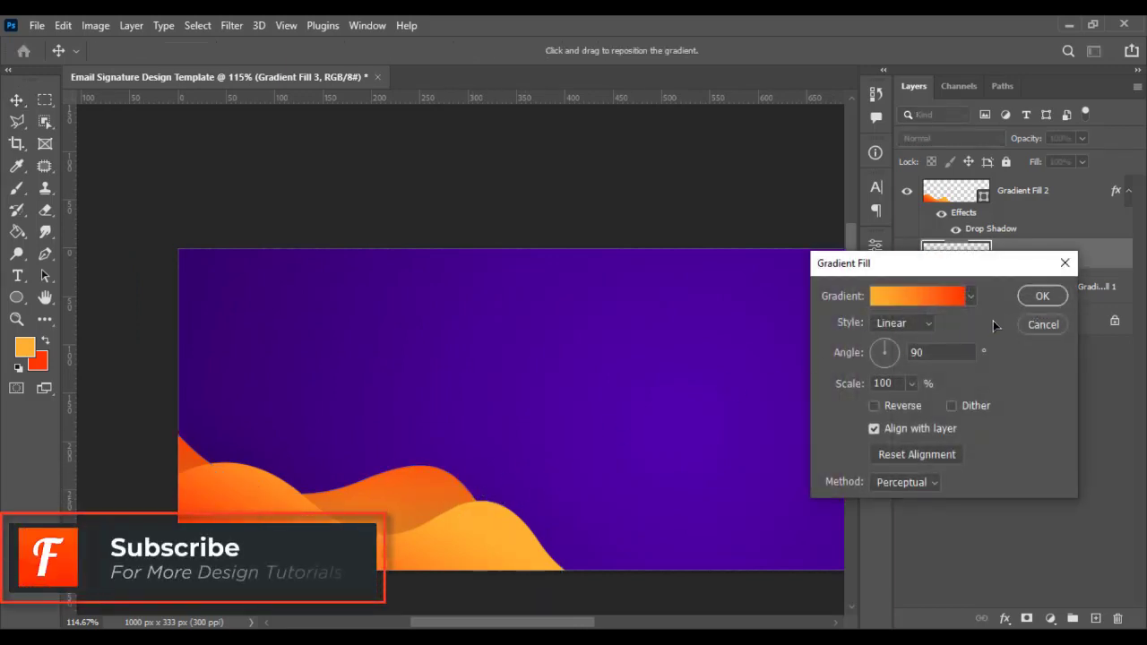
left_click(898, 406)
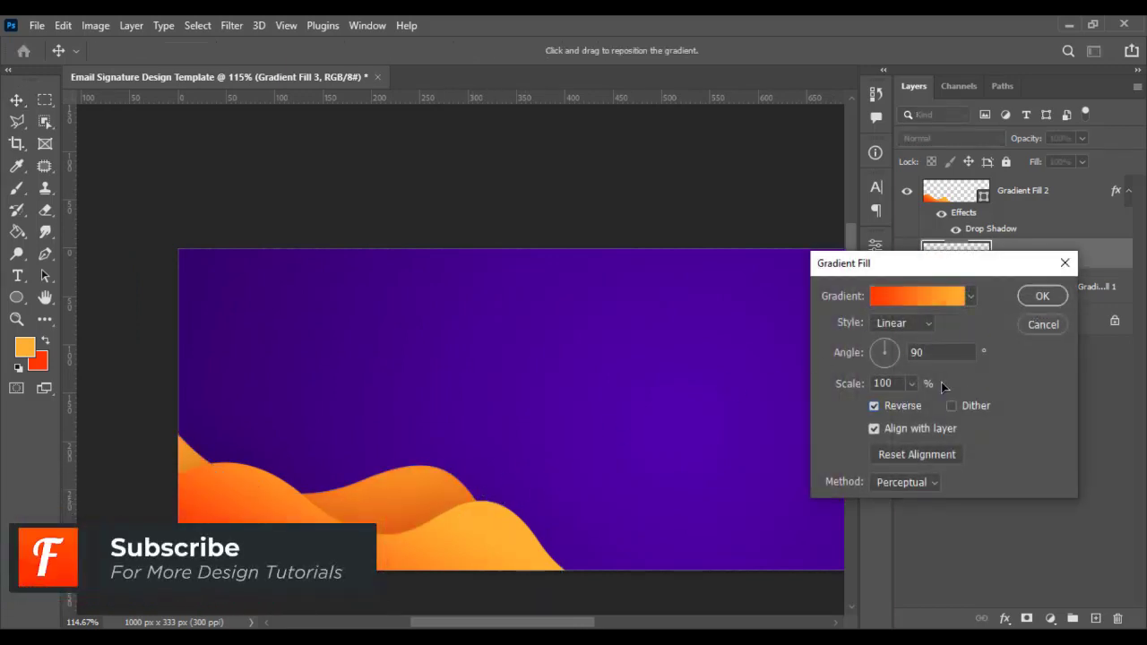
left_click_drag(887, 346, 900, 351)
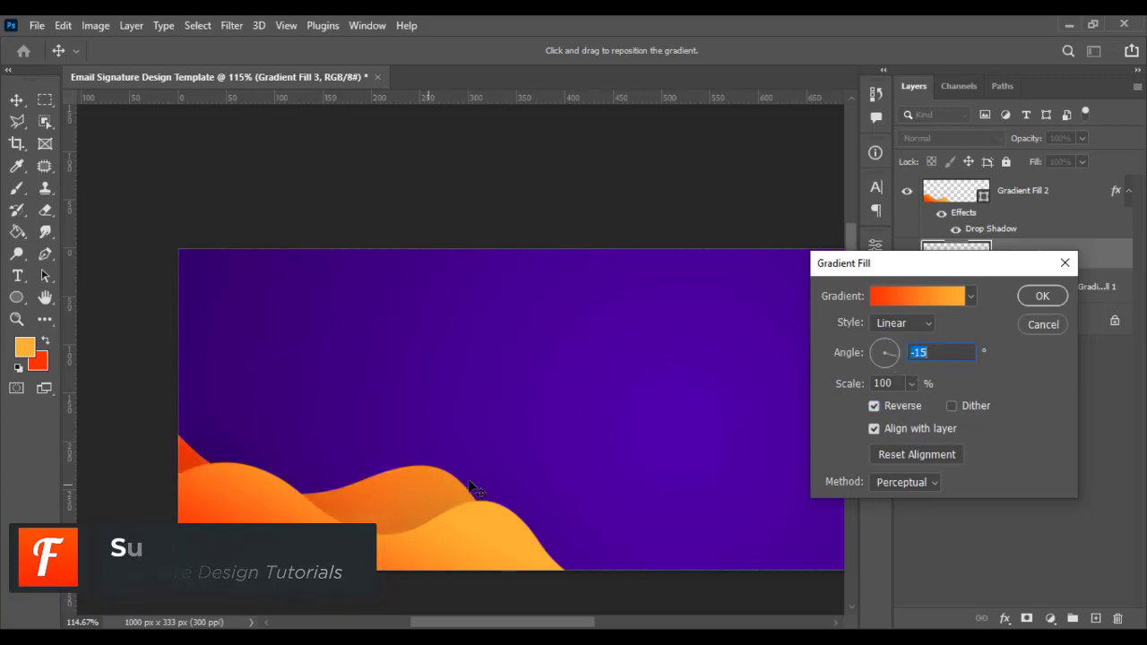
left_click_drag(394, 560, 444, 543)
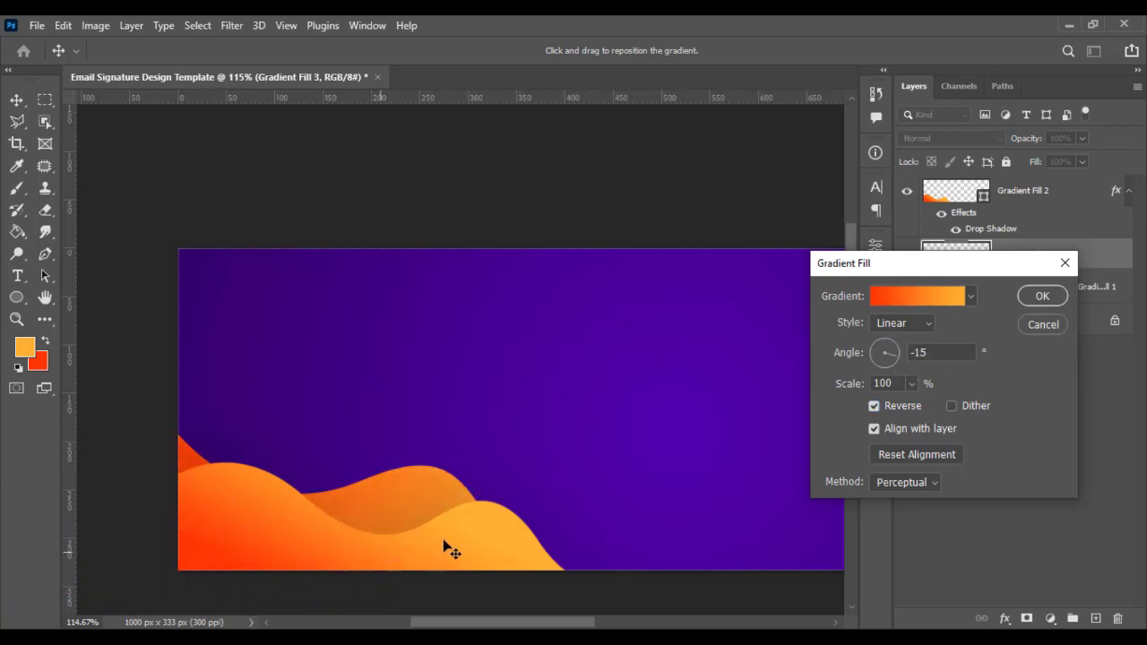
left_click(1046, 296)
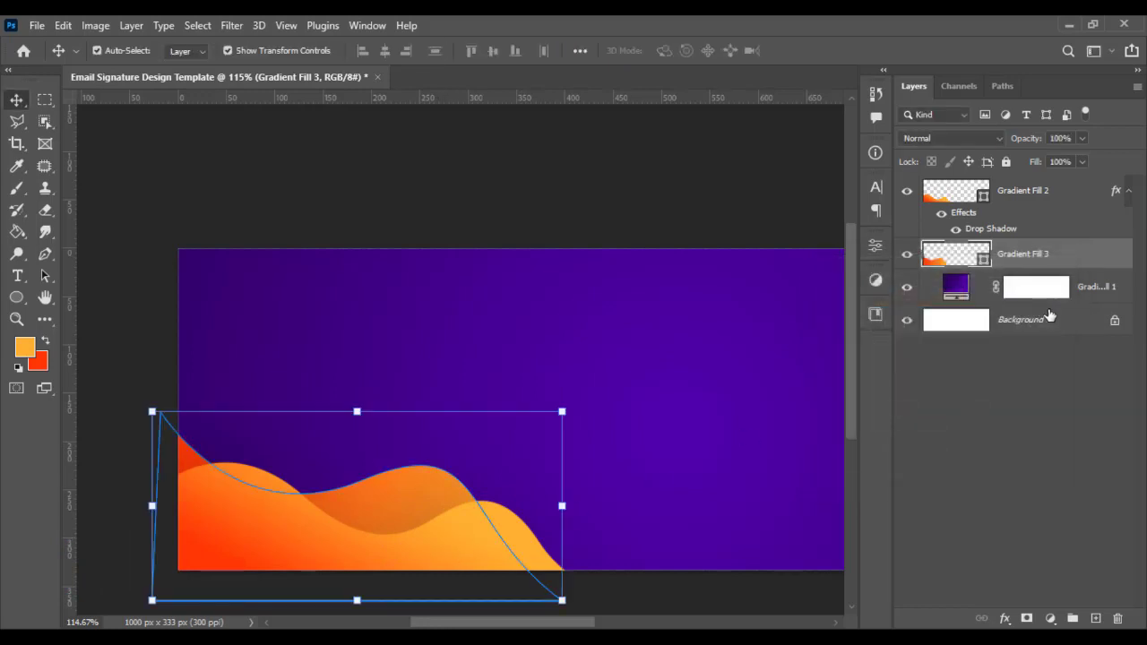
Scale the back wave up to about 105% and nudge it slightly right and down.
mouse_move(562, 412)
left_mouse_down()
mouse_move(610, 407)
mouse_move(598, 422)
left_mouse_up()
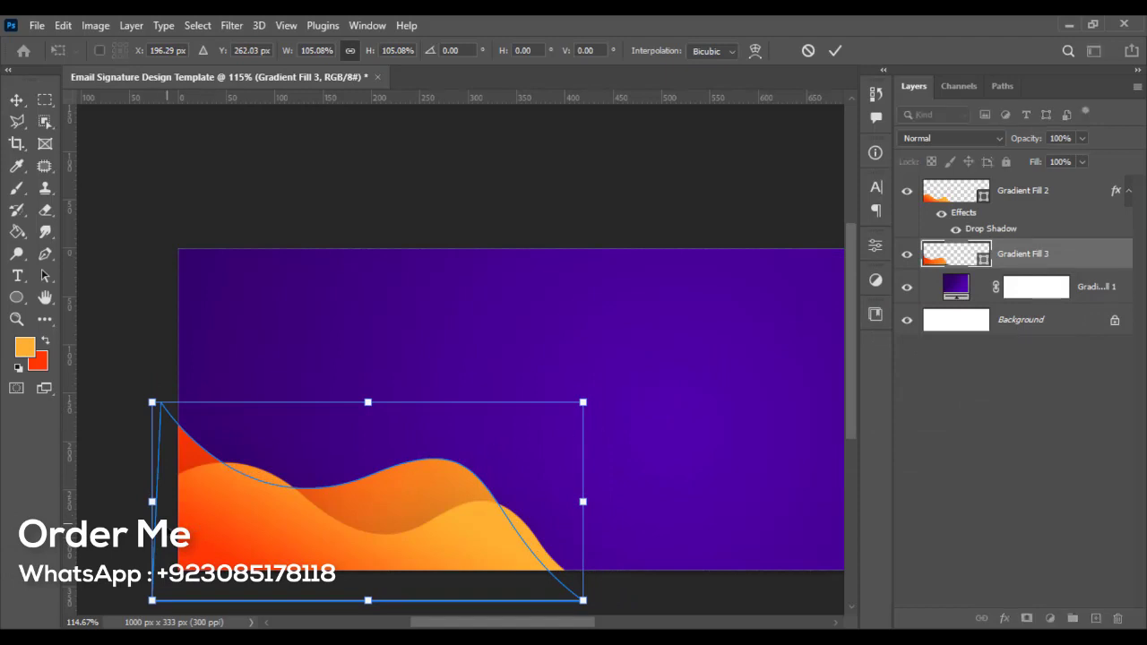
left_click_drag(178, 519, 186, 526)
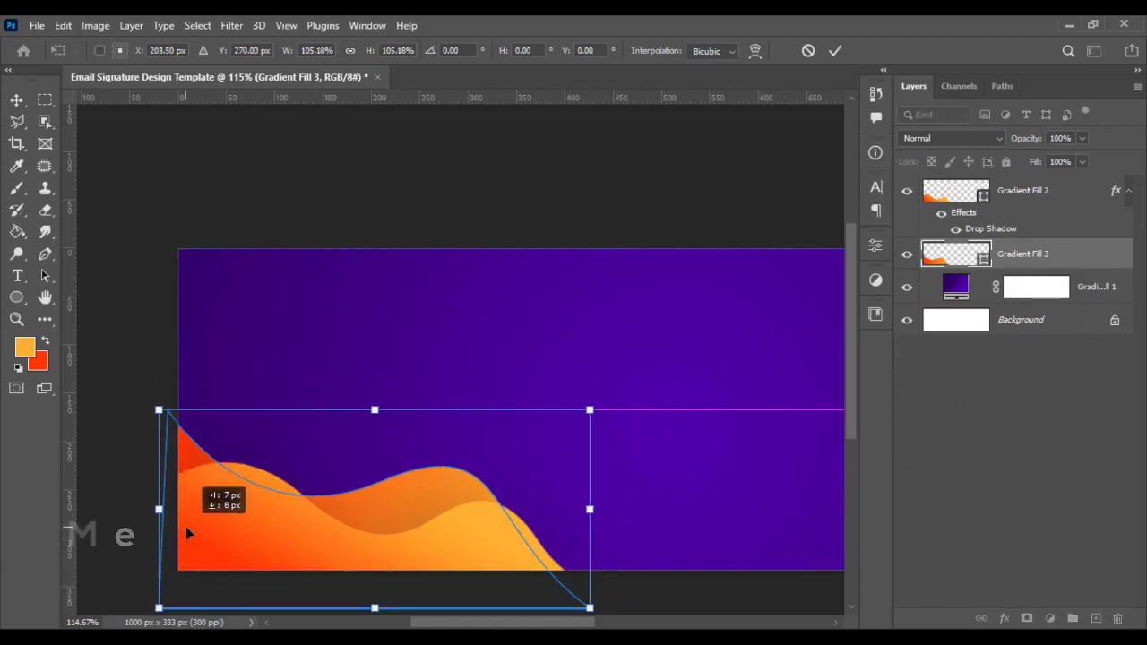
key("Return")
left_click(636, 587)
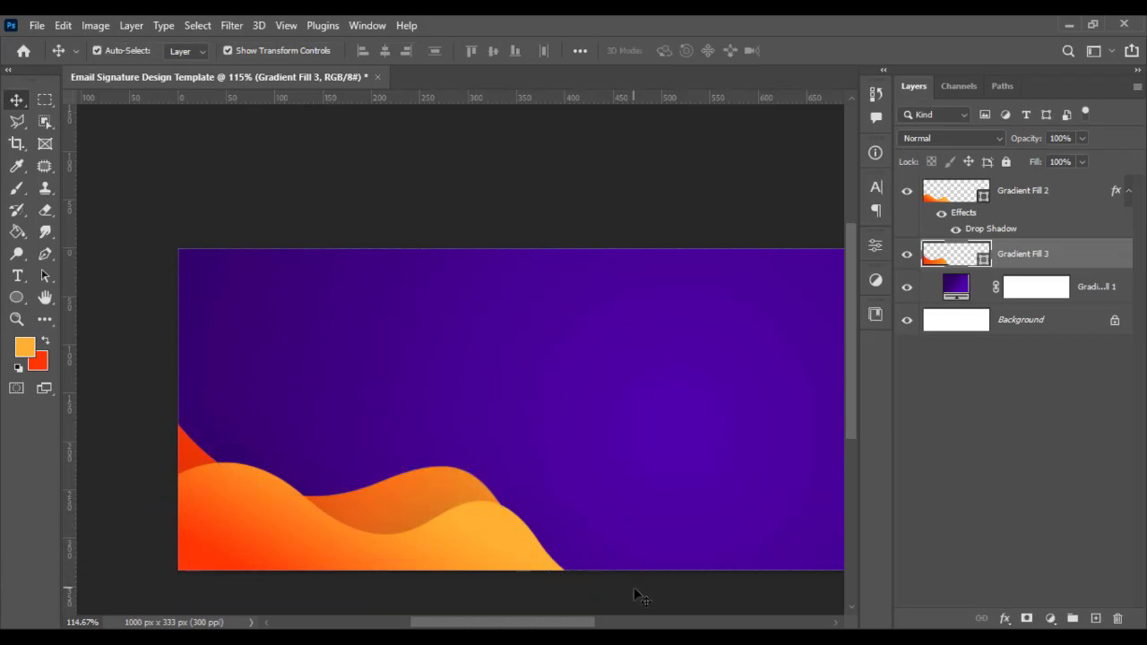
scroll(629, 484, "down", 1)
scroll(629, 480, "down", 2)
Start a wavy pen path from the banner's right edge, then undo that first attempt.
mouse_move(630, 455)
left_mouse_down()
mouse_move(438, 458)
mouse_move(449, 457)
left_mouse_up()
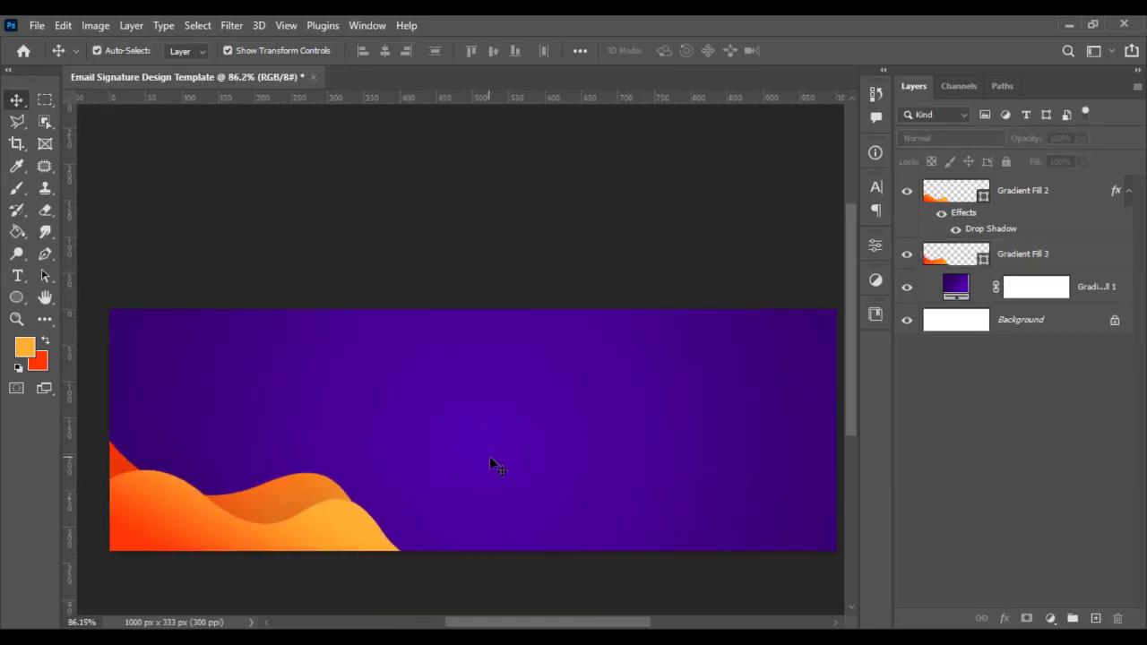
left_click(44, 253)
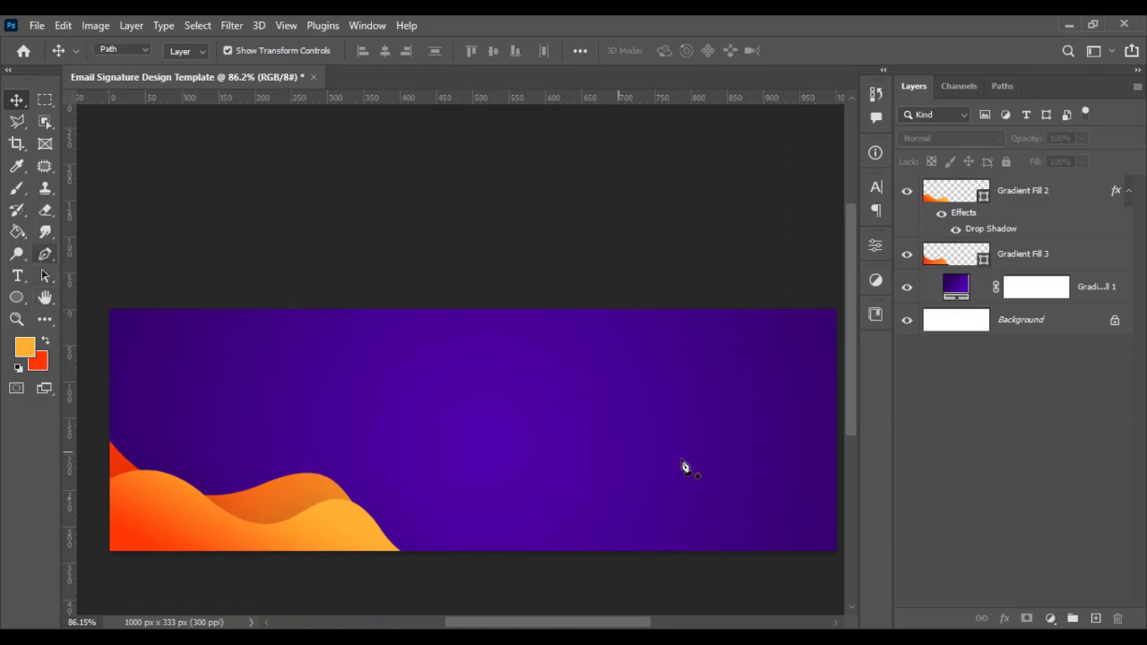
scroll(724, 499, "down", 1)
mouse_move(678, 505)
left_mouse_down()
mouse_move(636, 505)
mouse_move(629, 526)
mouse_move(615, 523)
left_mouse_up()
left_click(791, 468)
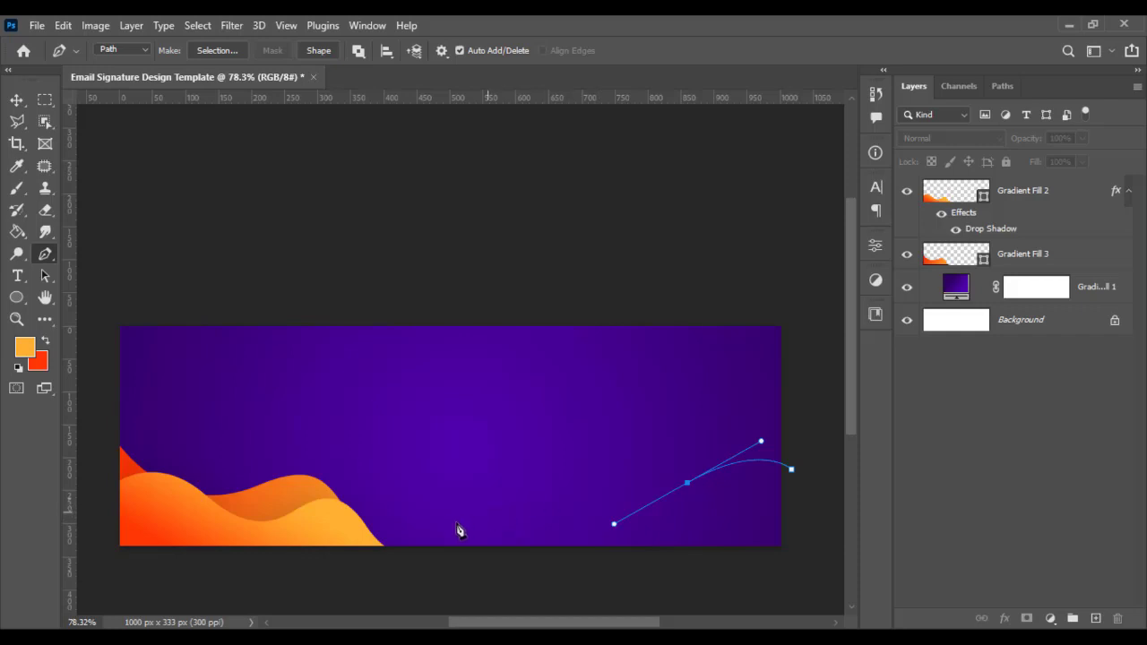
left_click_drag(361, 531, 236, 511)
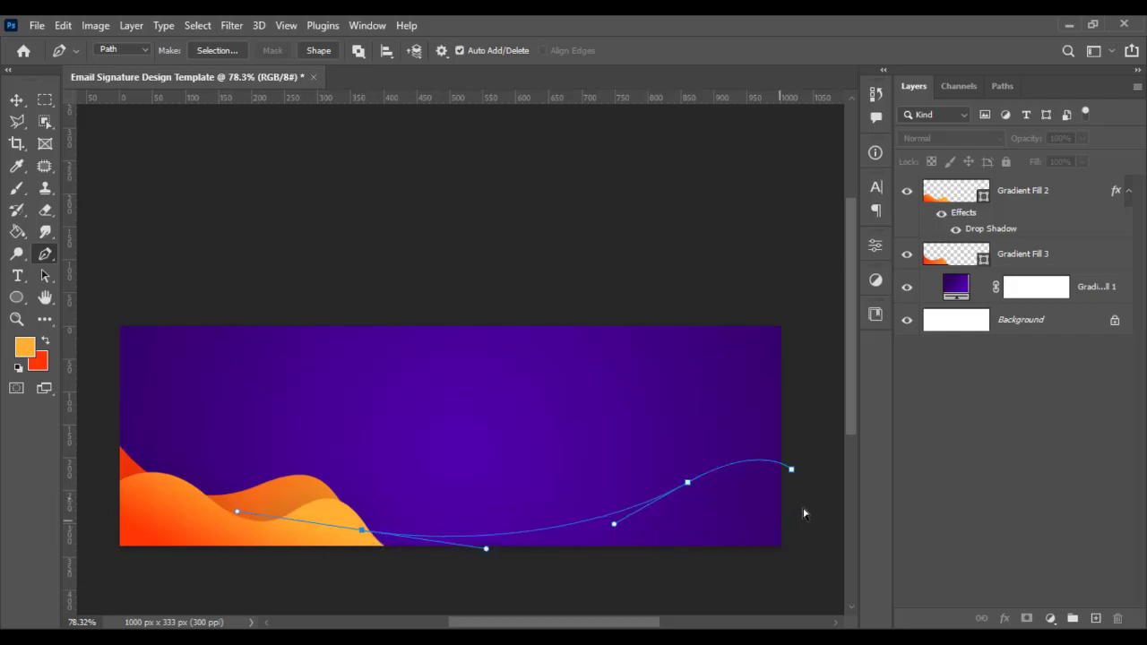
key("ctrl+z")
key("ctrl+z")
key("ctrl+z")
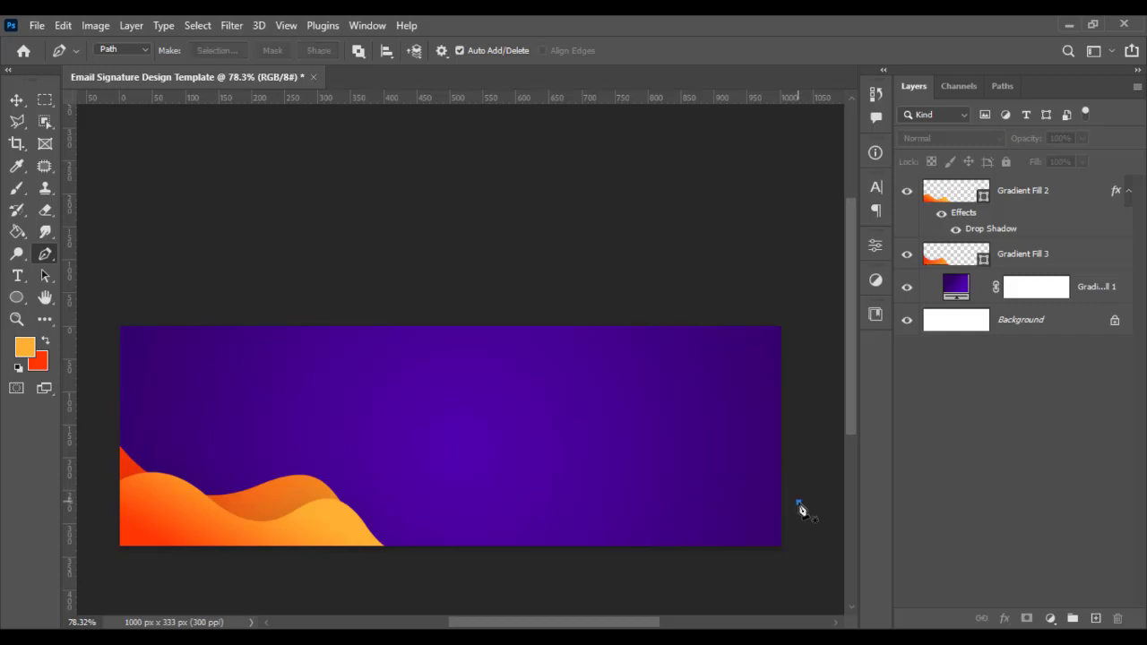
Redraw the curved wave path leftward, add two corner points below the canvas, and close it.
left_click(798, 503)
left_click_drag(679, 499, 609, 541)
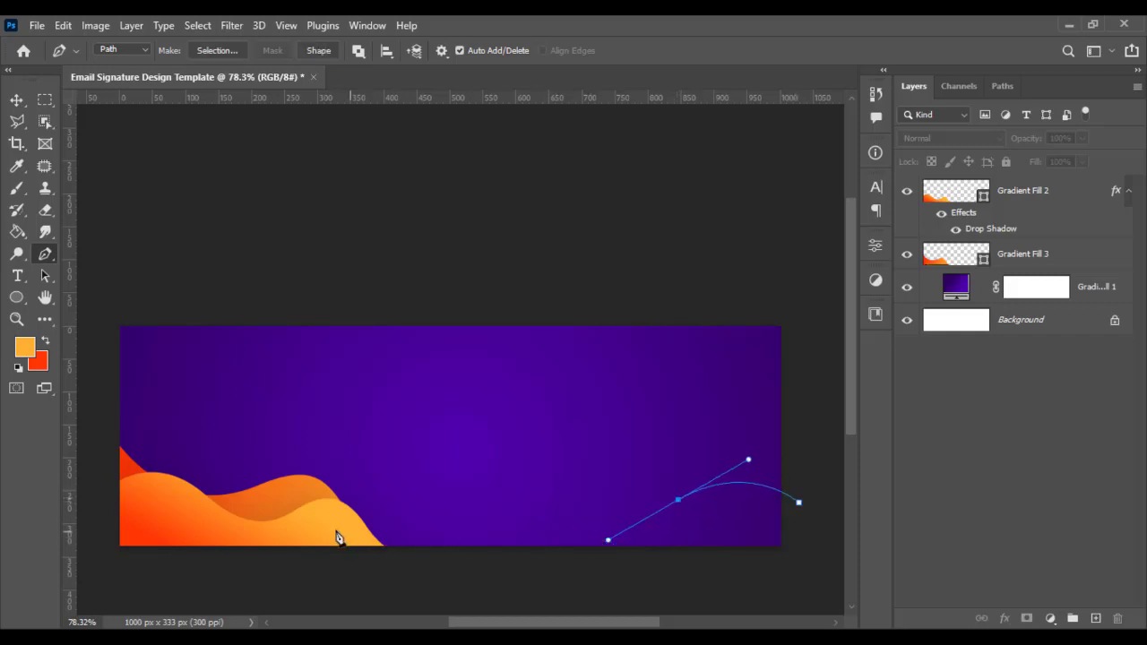
left_click_drag(335, 530, 224, 513)
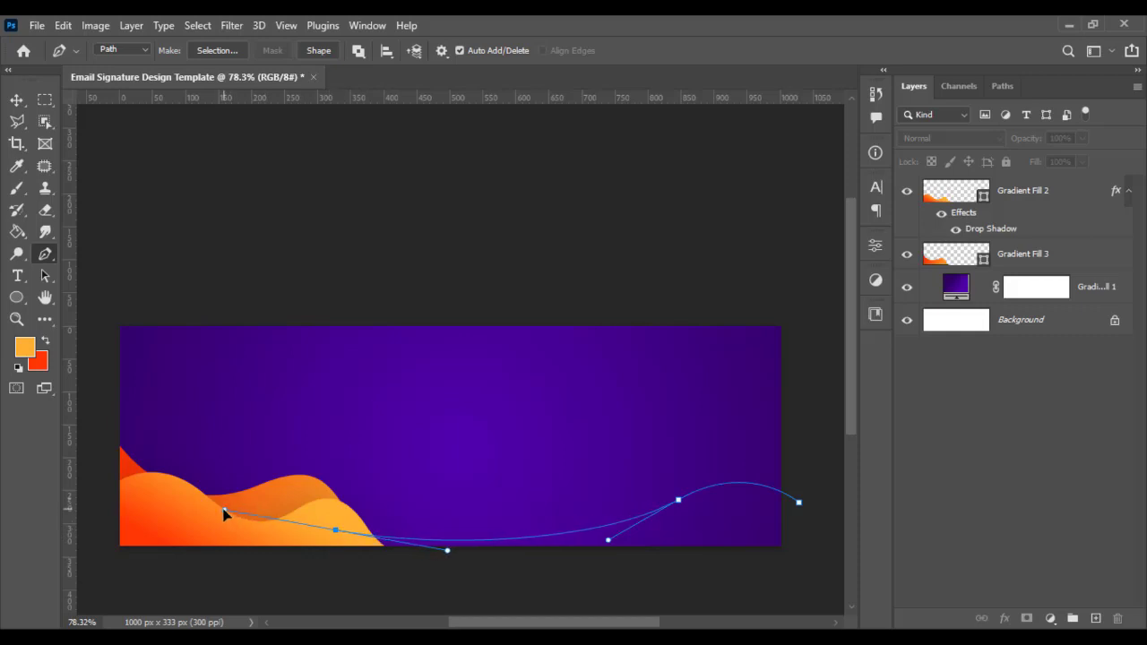
mouse_move(608, 540)
left_mouse_down()
mouse_move(556, 538)
mouse_move(588, 530)
mouse_move(583, 539)
left_mouse_up()
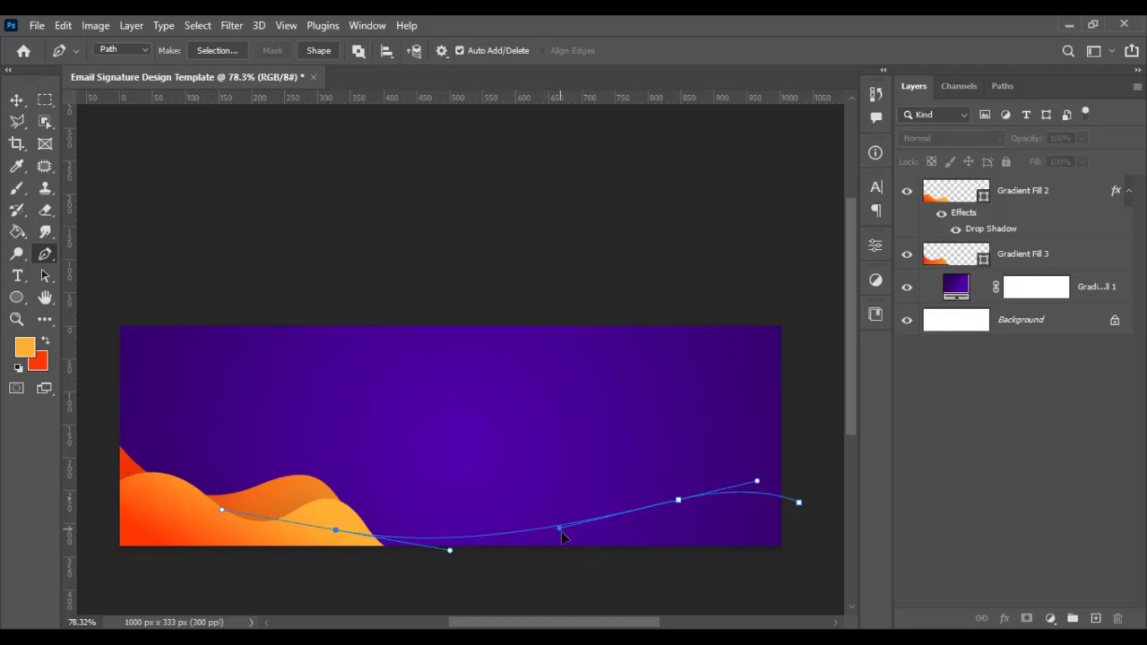
left_click(335, 531, "ctrl")
left_click(368, 562)
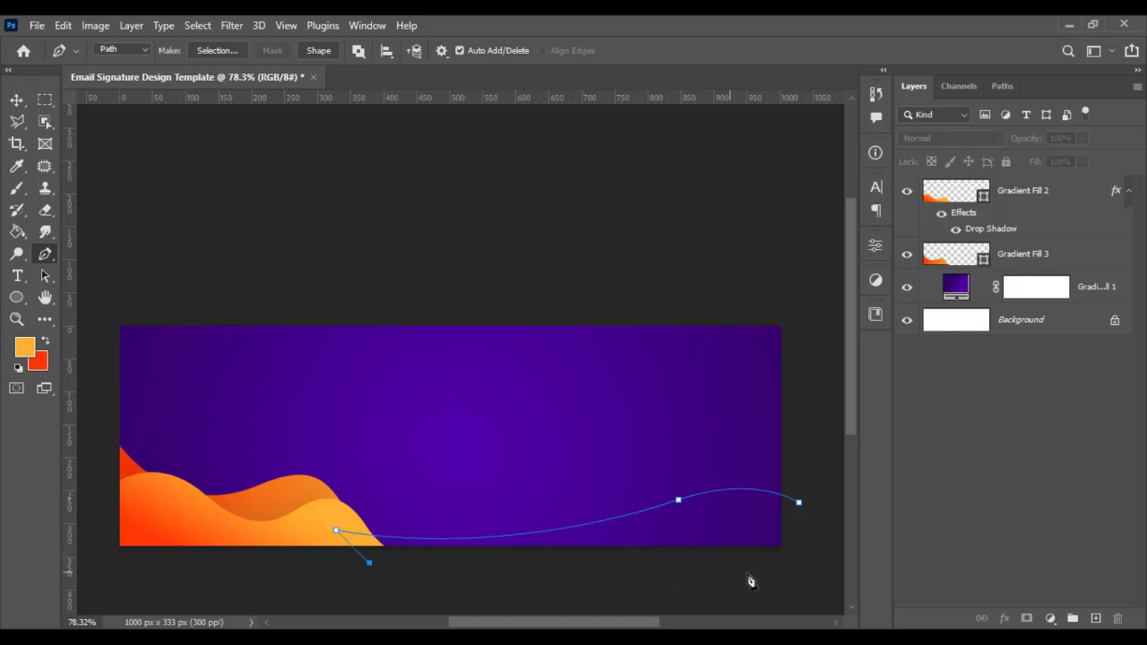
left_click(798, 563)
left_click(798, 503)
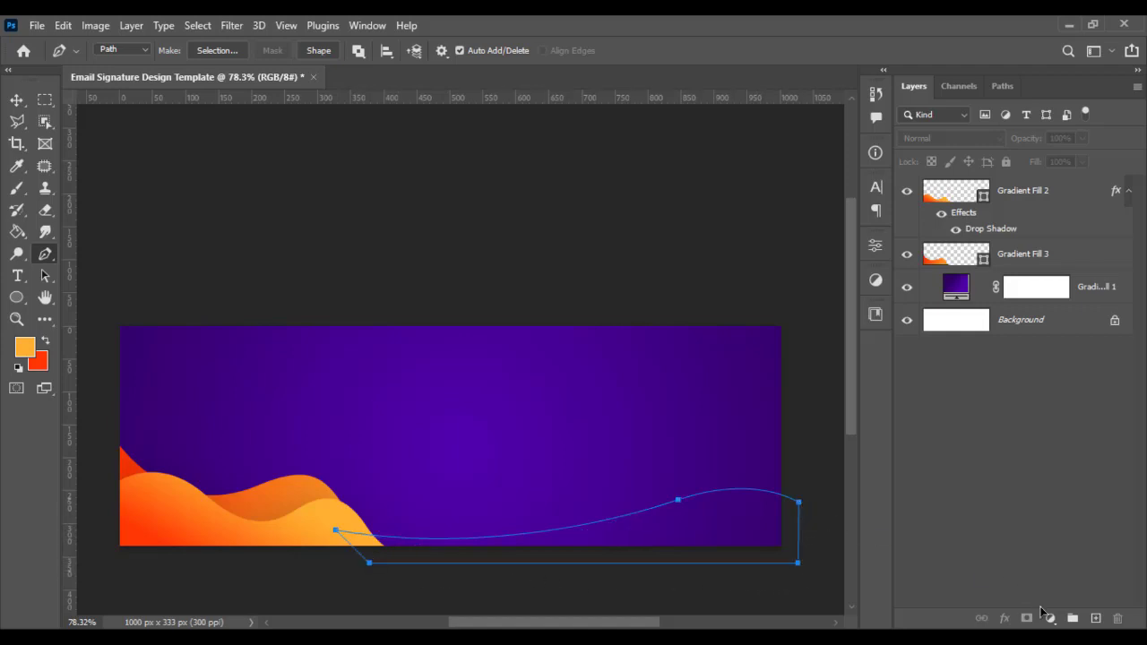
Fill the right wave path with the Basics orange gradient and move Gradient Fill 4 below Gradient Fill 3.
left_click(1048, 618)
left_click(1078, 332)
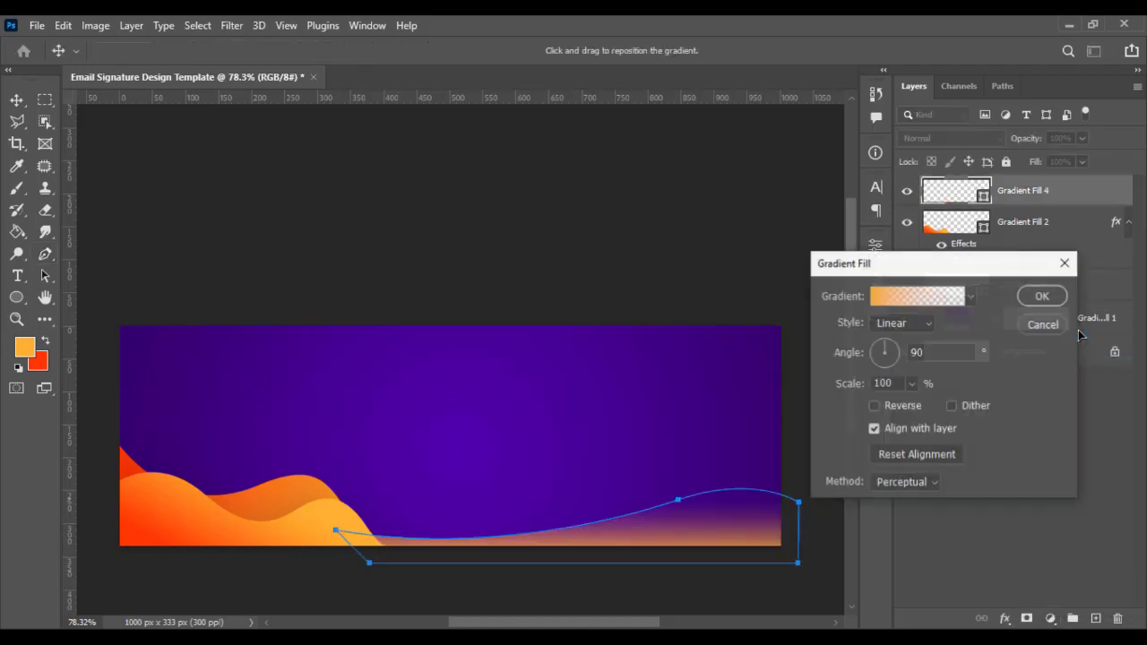
left_click(971, 297)
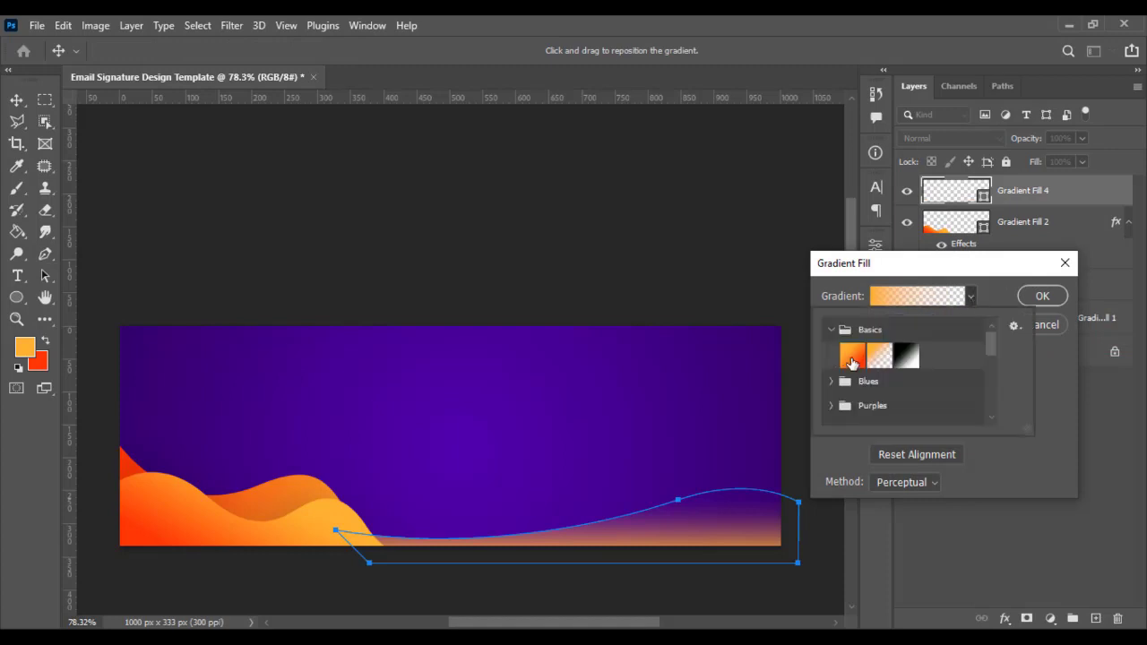
left_click(852, 360)
left_click(1055, 295)
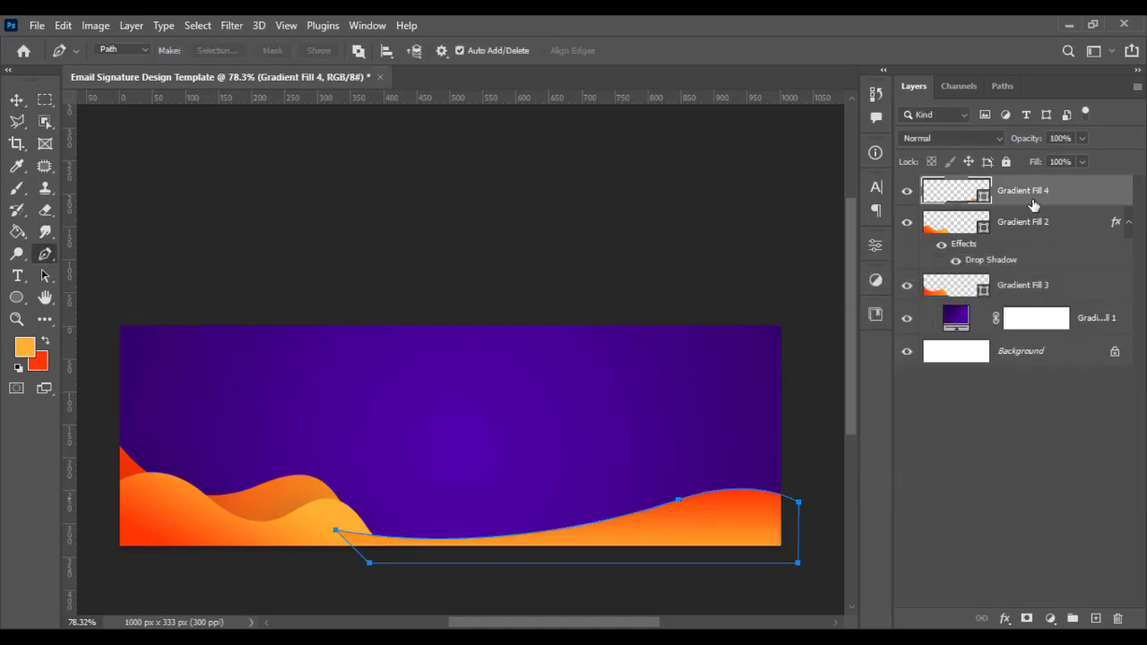
left_click_drag(1035, 192, 1036, 288)
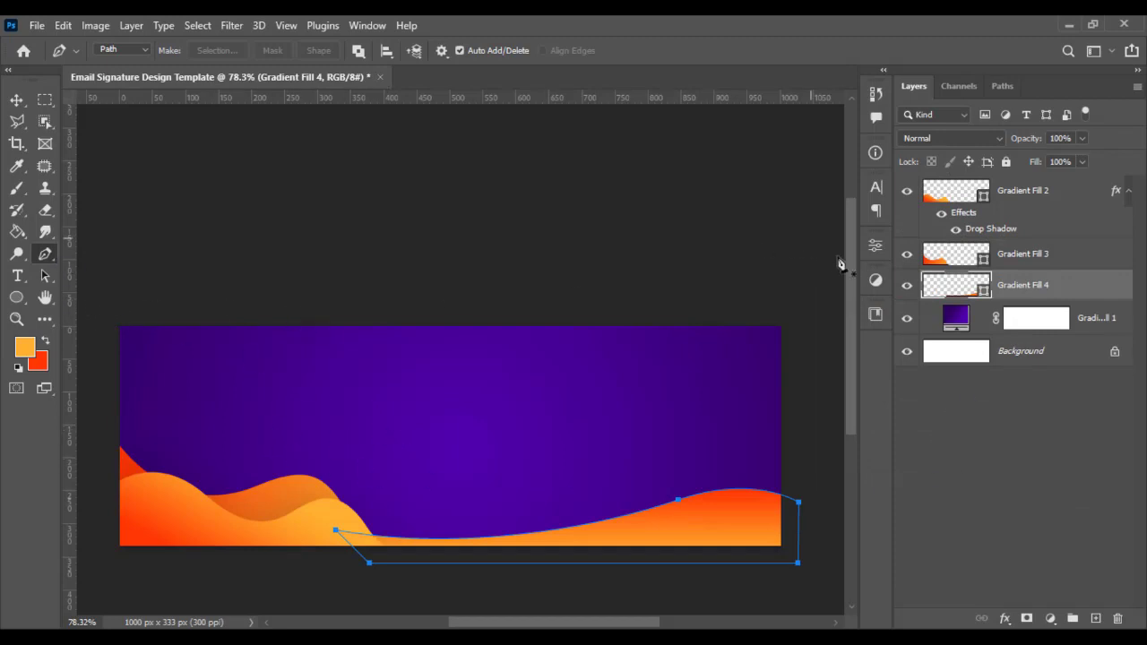
Set Gradient Fill 4's gradient to a -180° angle with Reverse checked and reposition it.
double_click(968, 291)
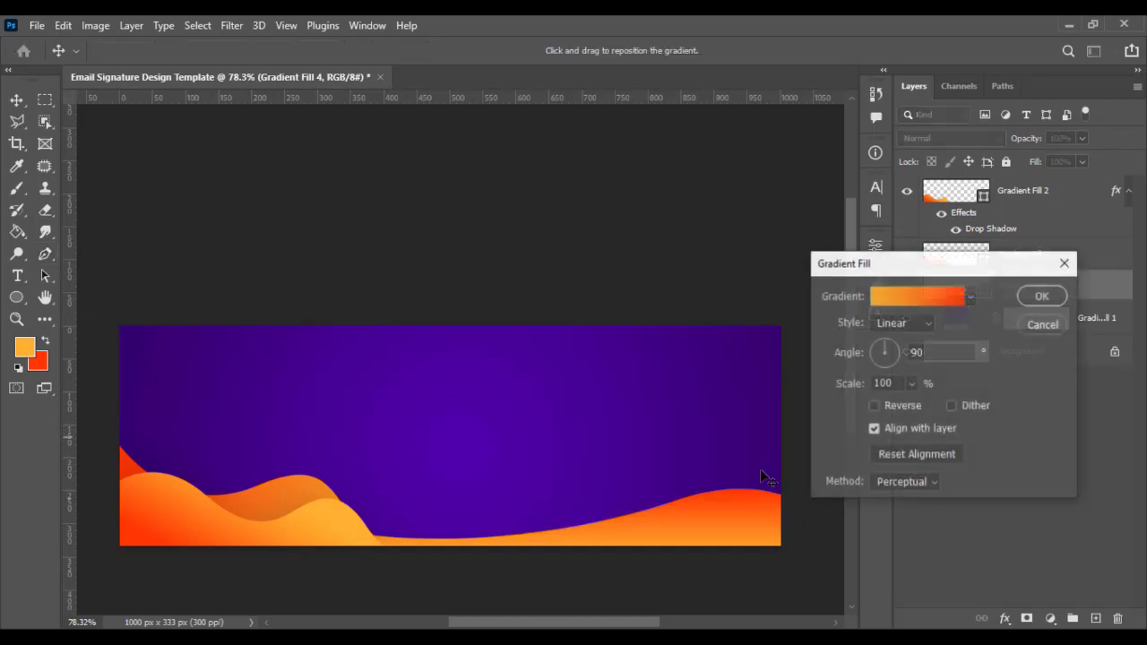
left_click(873, 406)
type("90")
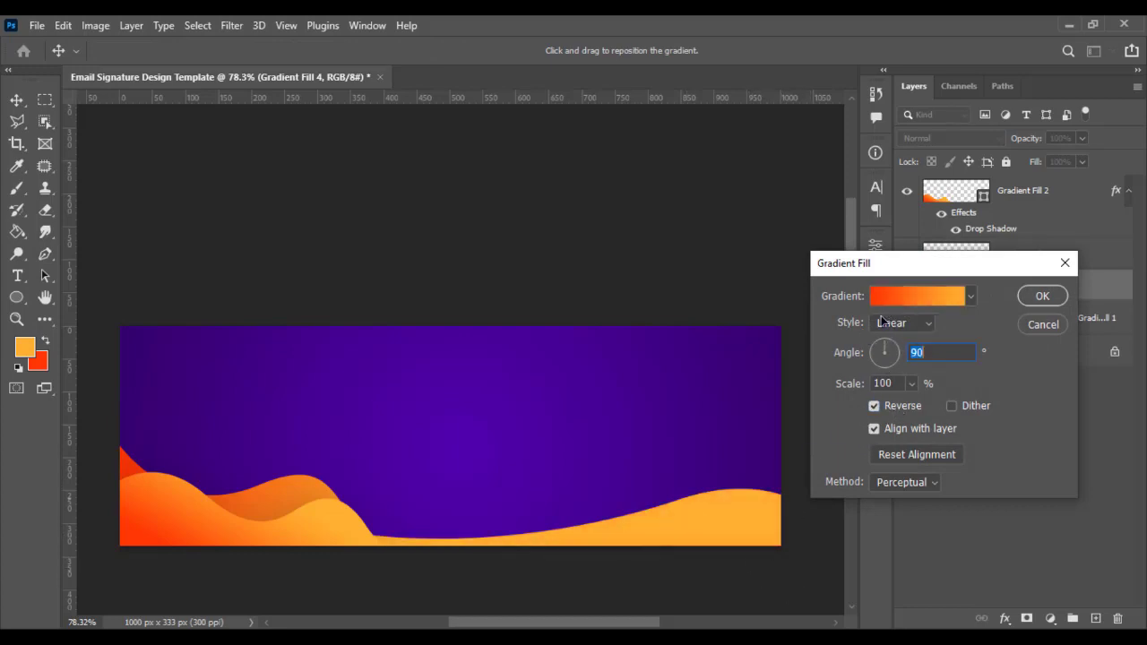
left_click_drag(673, 505, 660, 495)
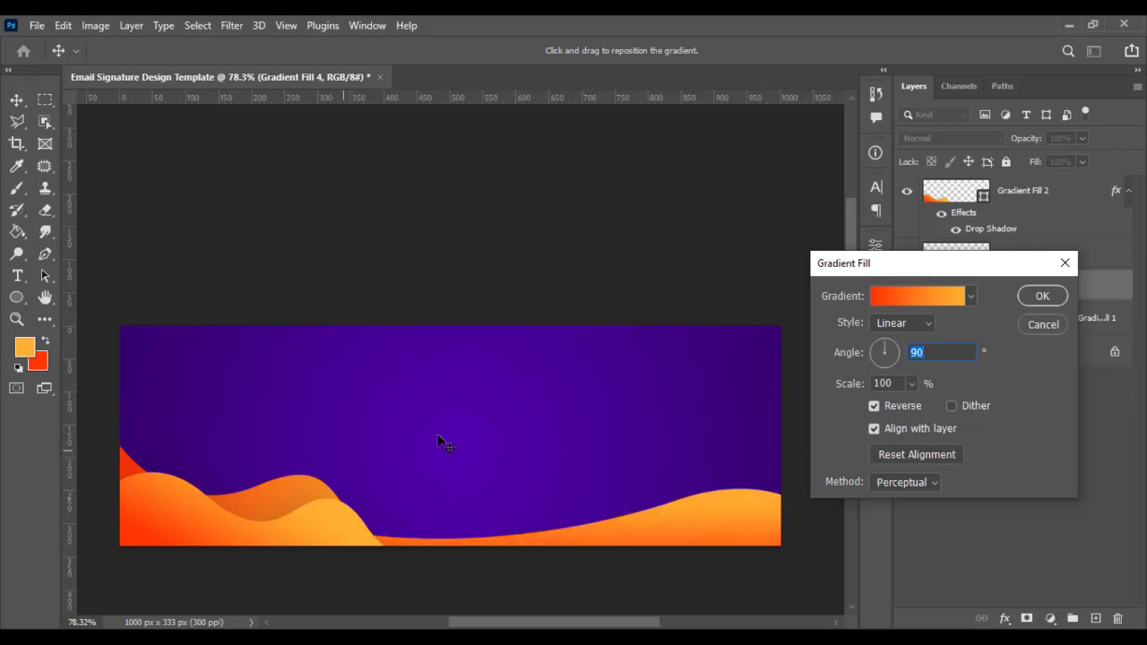
left_click(901, 408)
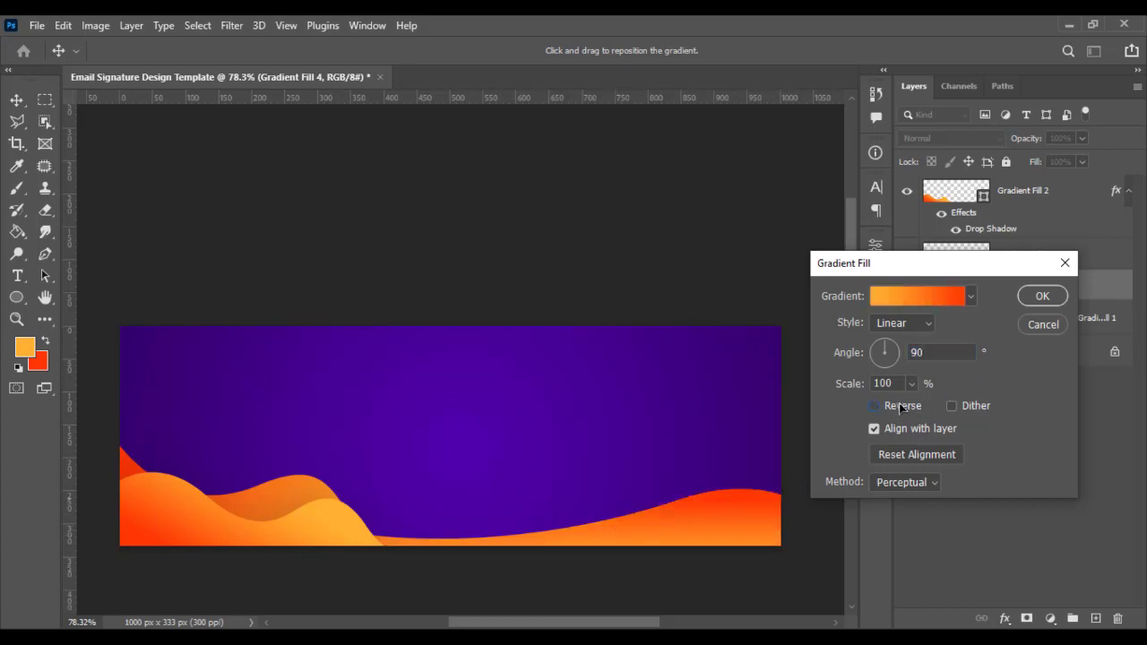
left_click(901, 408)
left_click_drag(859, 354, 848, 353)
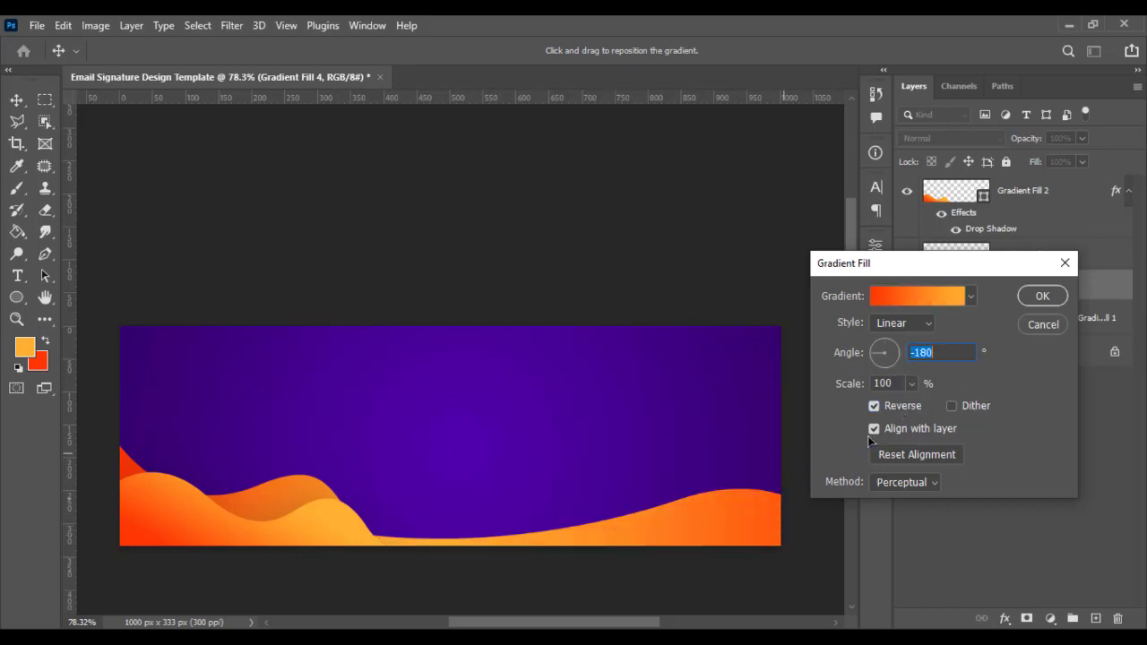
left_click(891, 409)
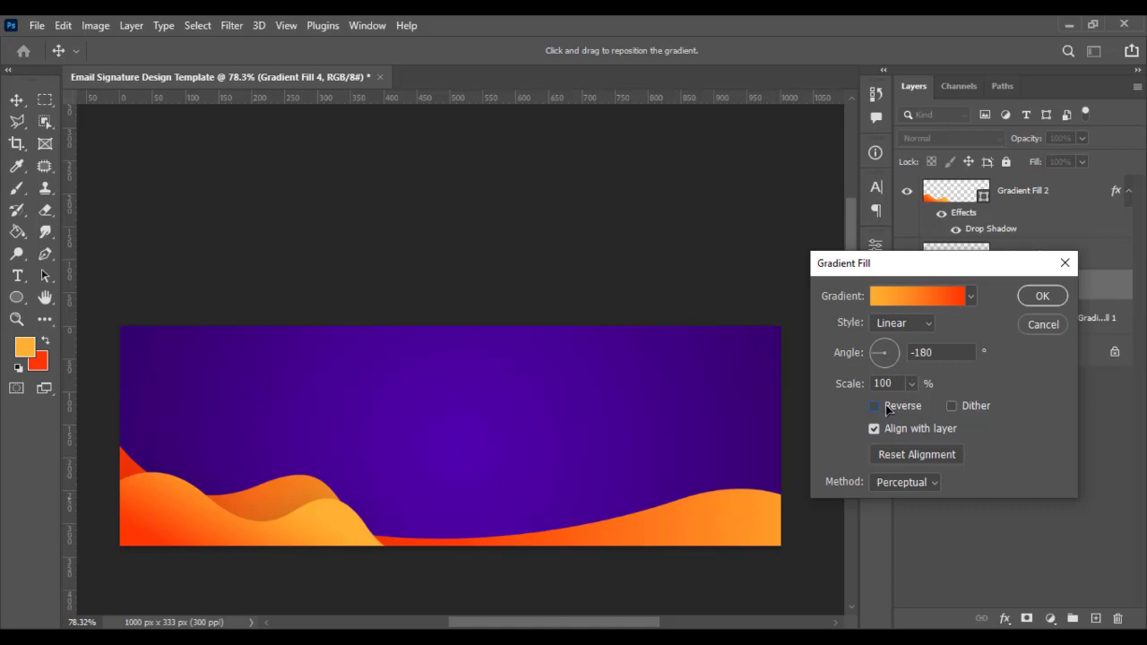
left_click(889, 410)
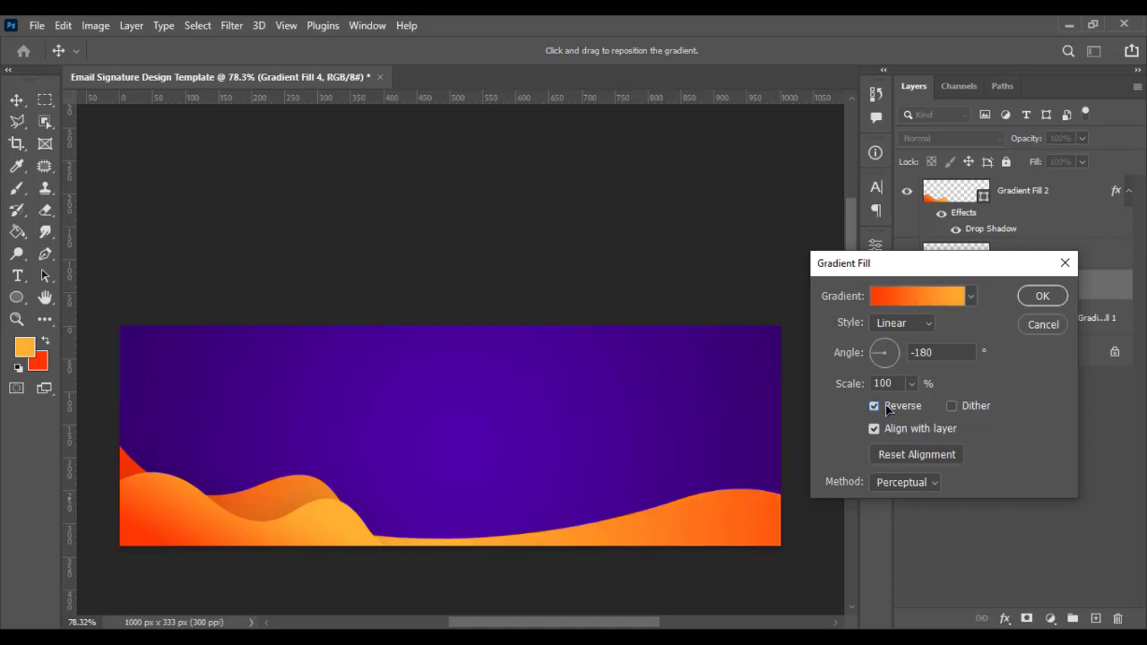
left_click(1044, 296)
left_click(939, 455)
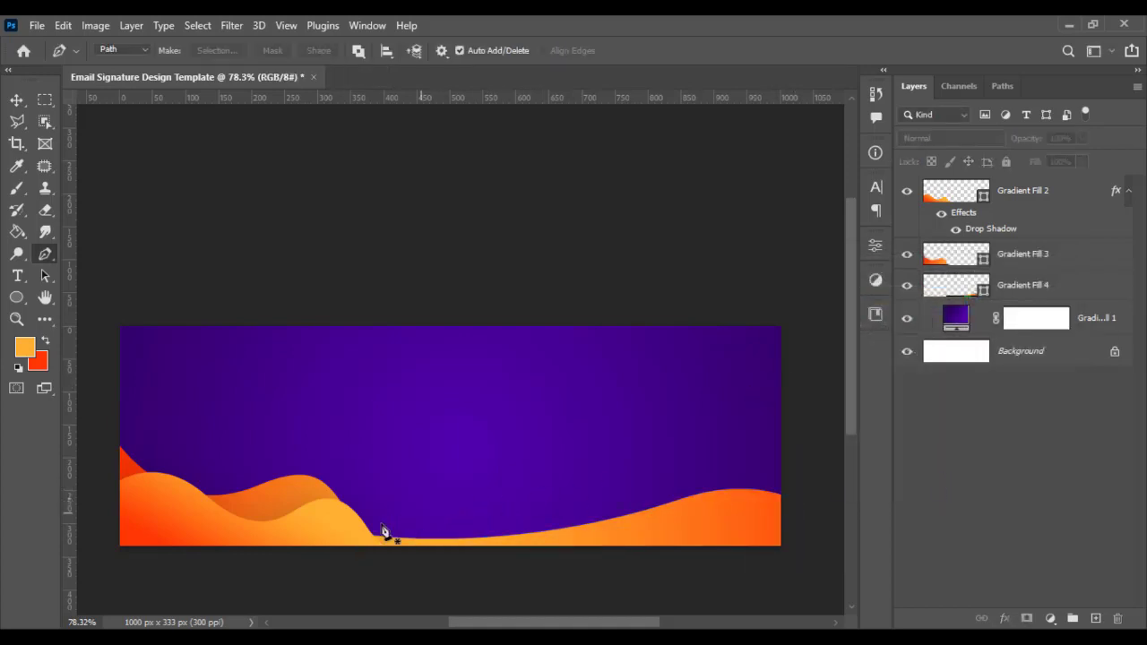
left_click(16, 99)
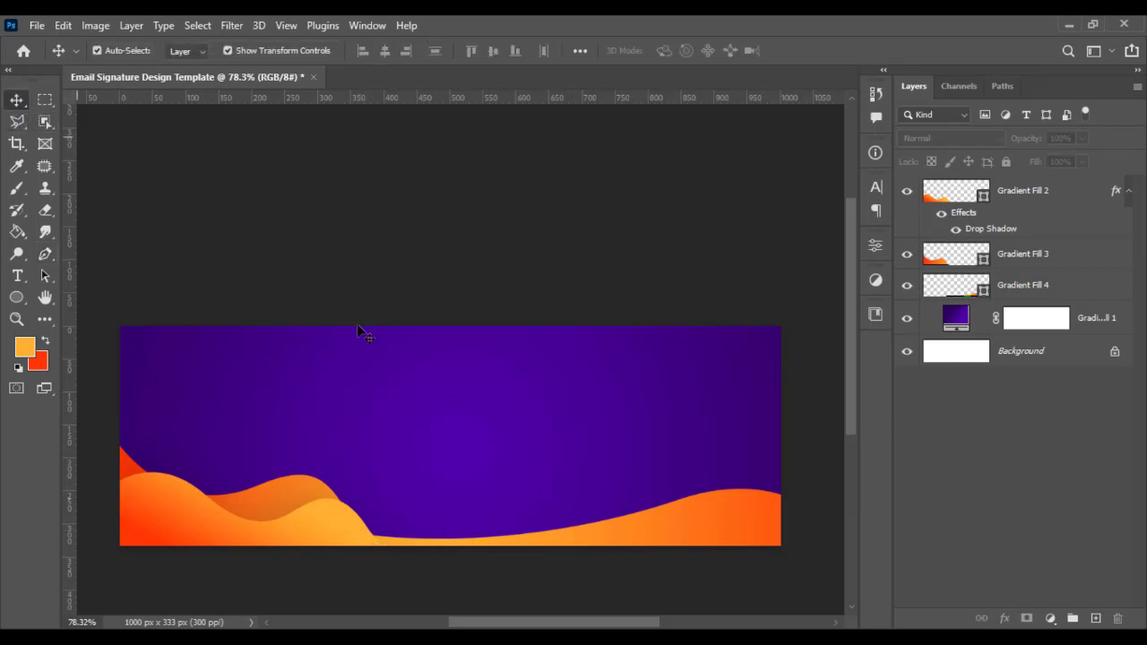
Copy Gradient Fill 2's layer style and paste its drop shadow onto Gradient Fill 4.
left_click(735, 509)
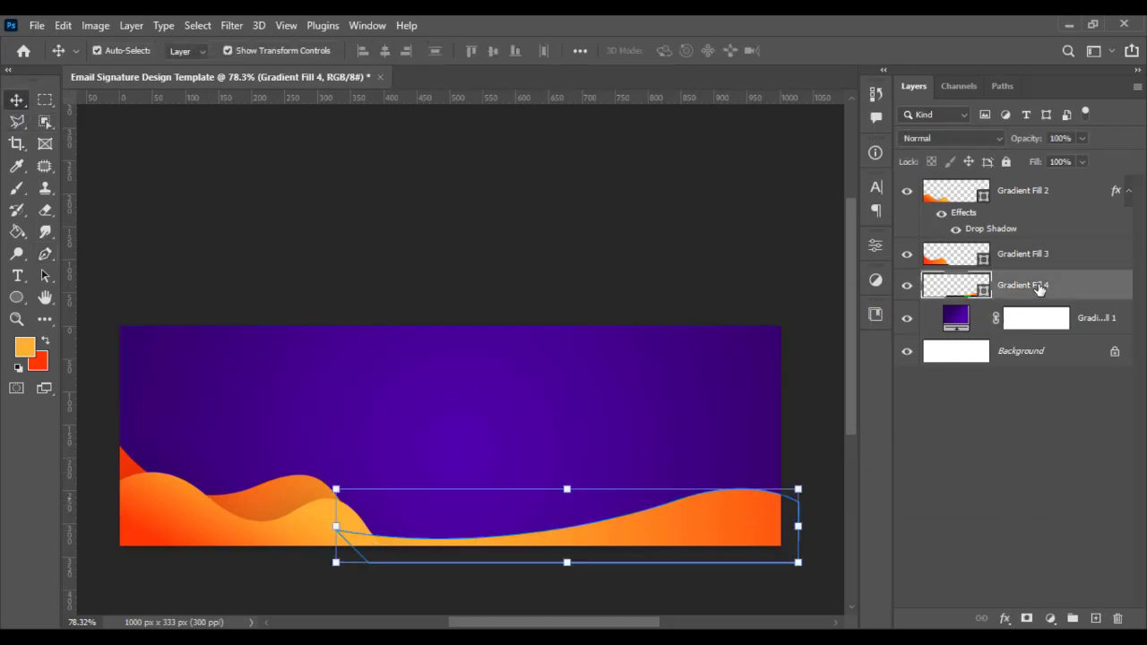
right_click(1041, 197)
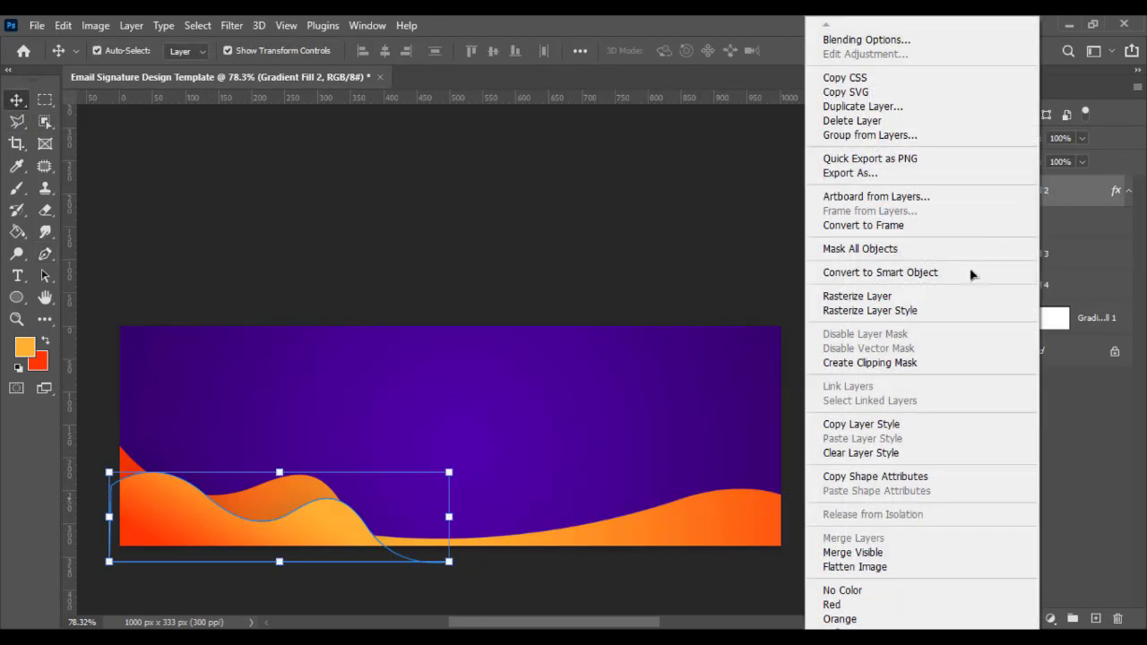
left_click(861, 424)
right_click(1016, 285)
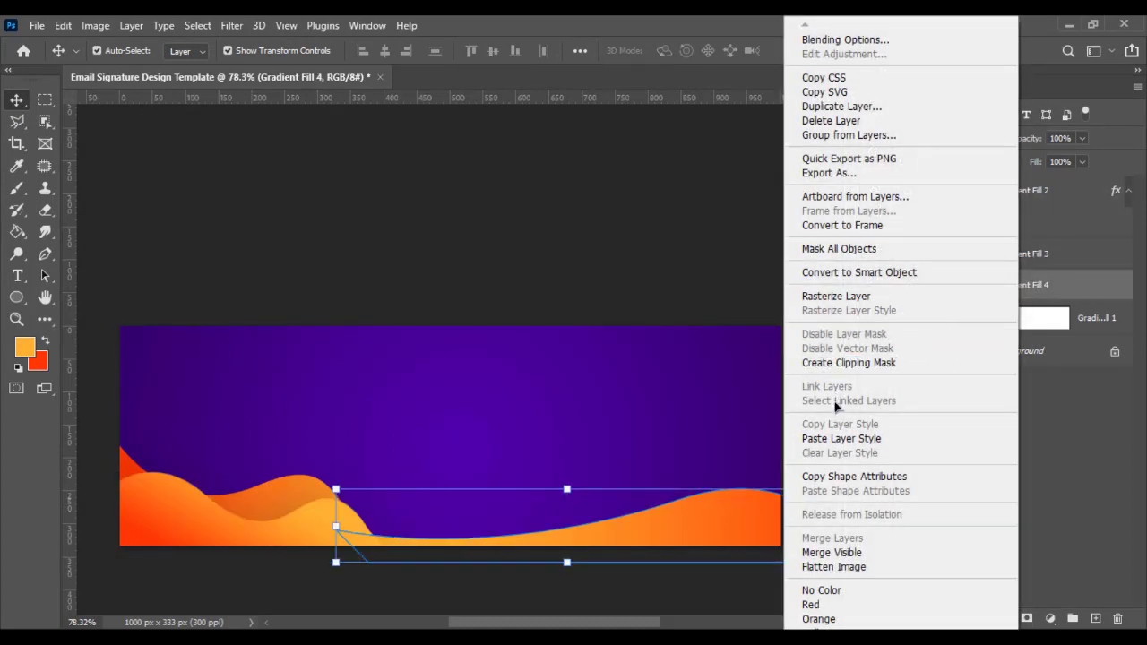
left_click(841, 438)
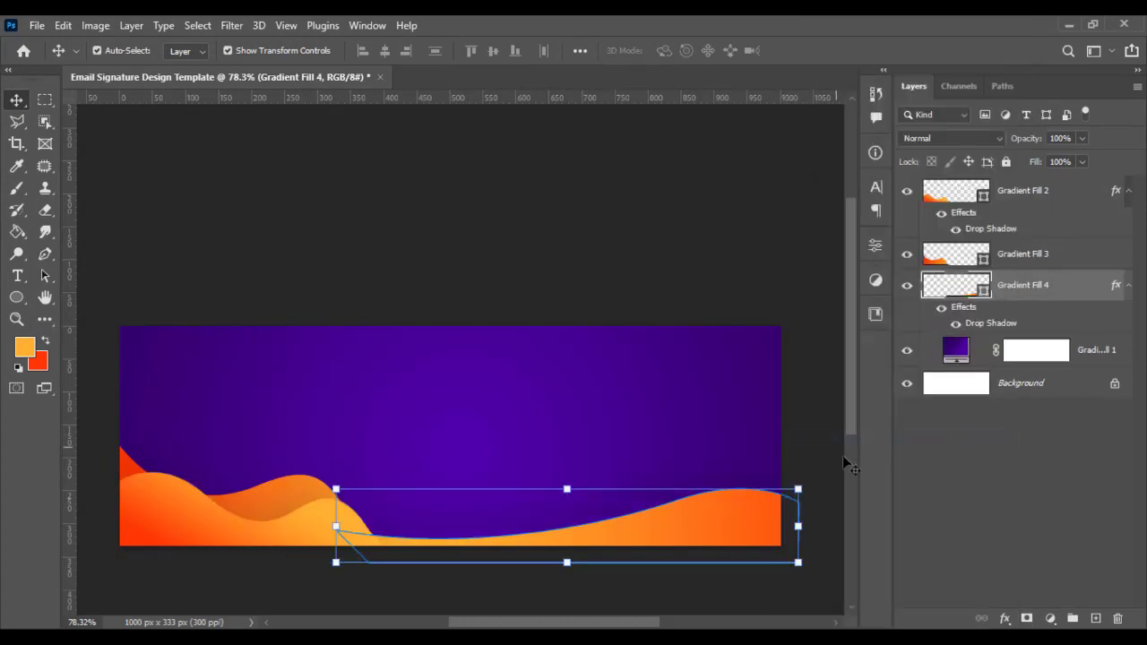
left_click(917, 486)
Change Gradient Fill 2's drop shadow to a 171° angle and 69 px distance.
scroll(373, 511, "up", 1)
scroll(373, 512, "up", 2)
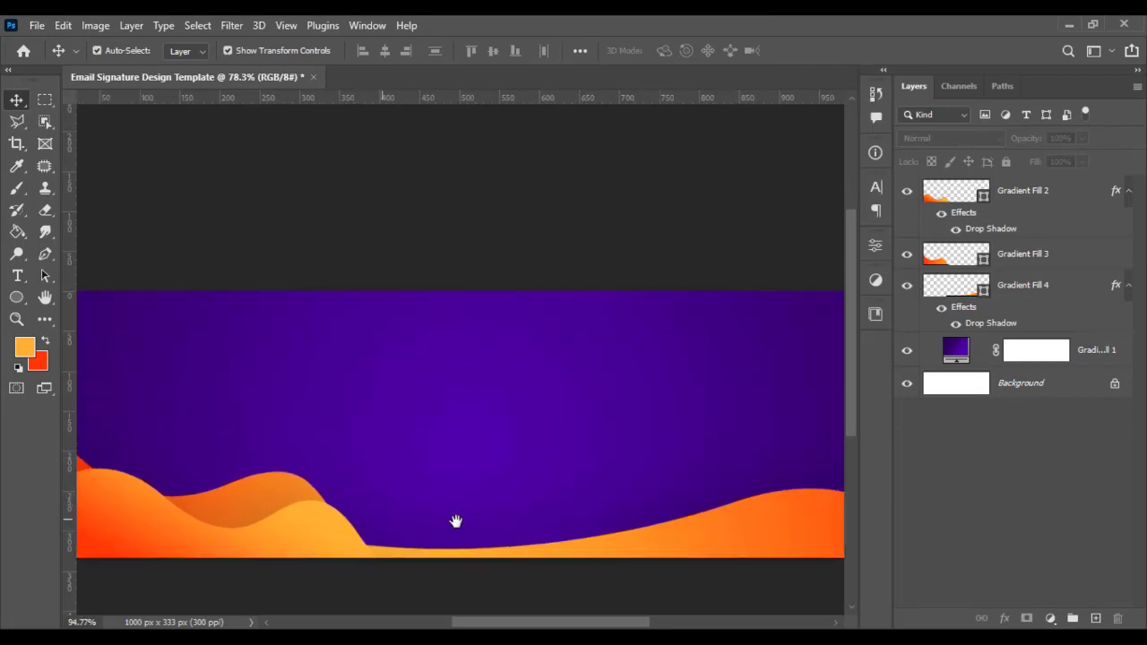
left_click_drag(456, 522, 511, 526)
left_click(477, 555)
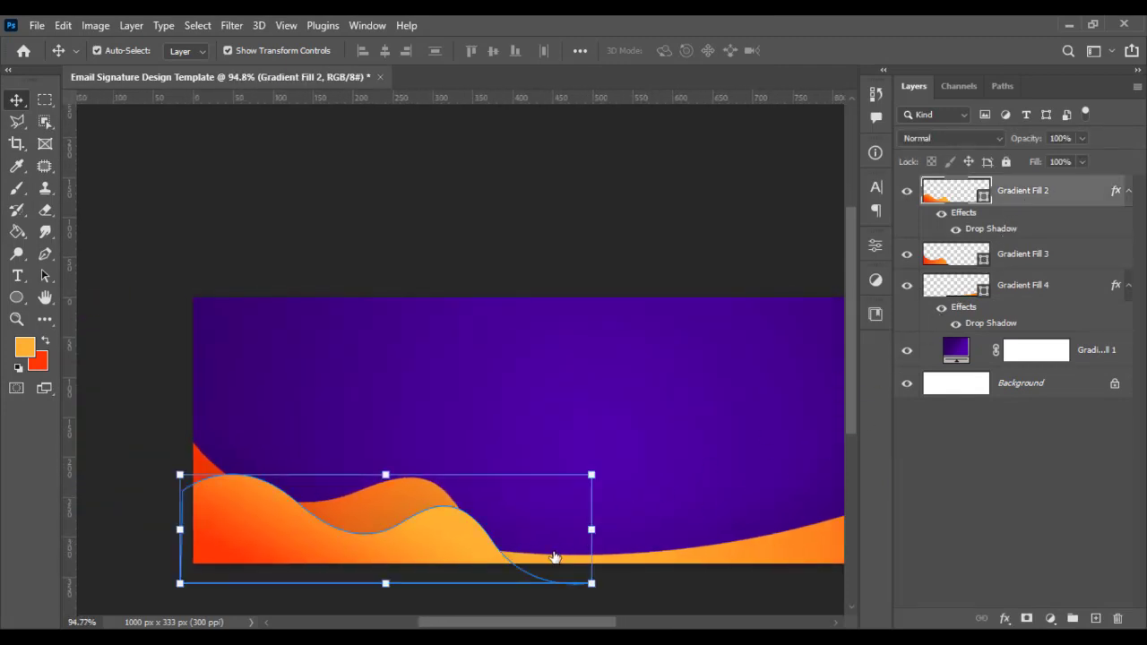
left_click_drag(481, 556, 550, 560)
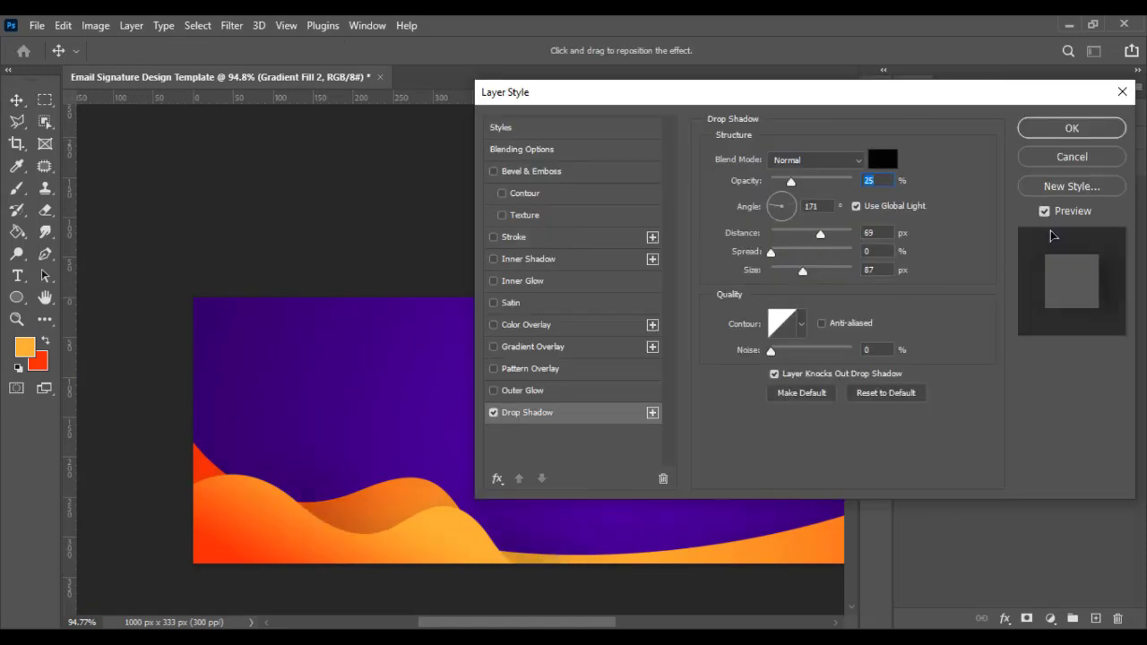
left_click(1072, 128)
scroll(604, 472, "down", 3)
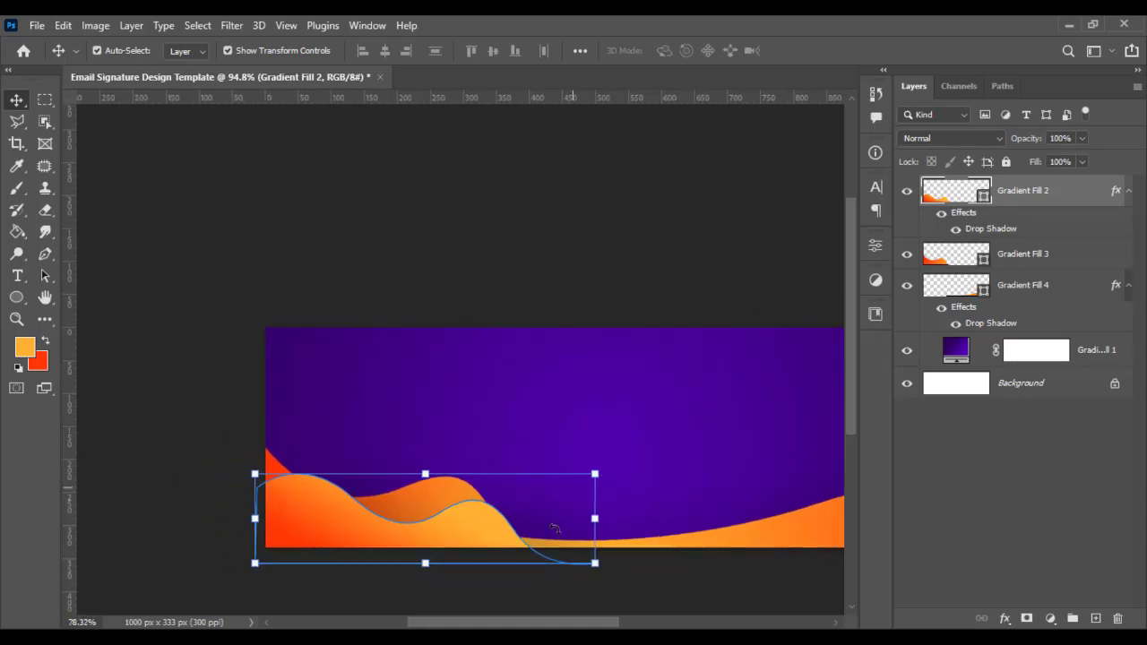
left_click(570, 585)
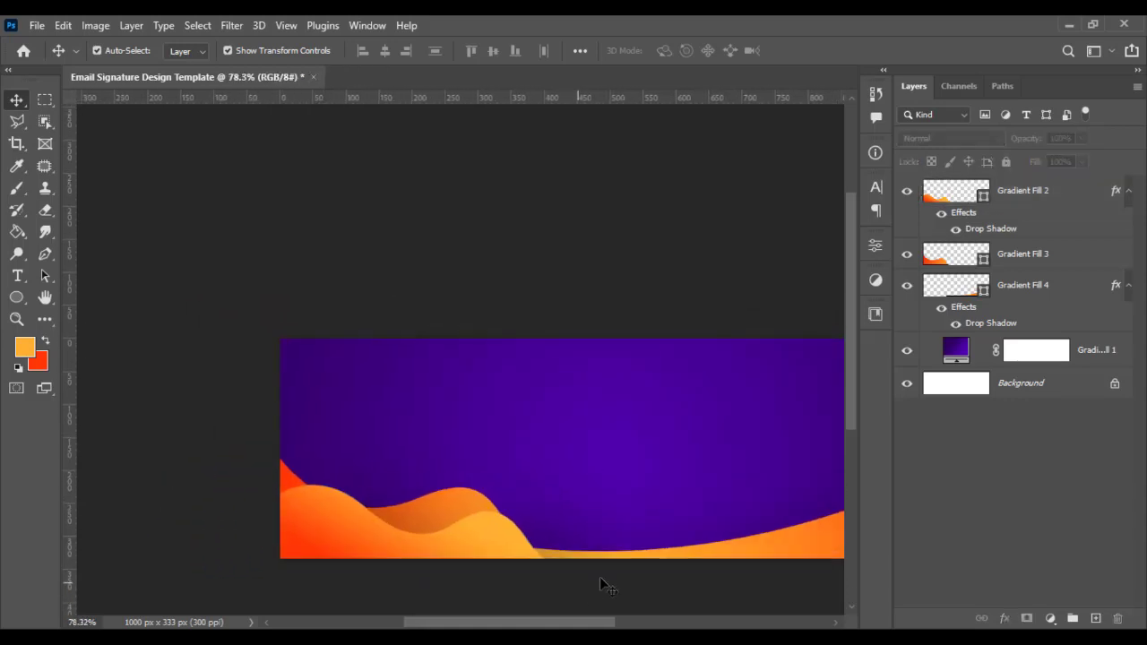
scroll(553, 568, "up", 1)
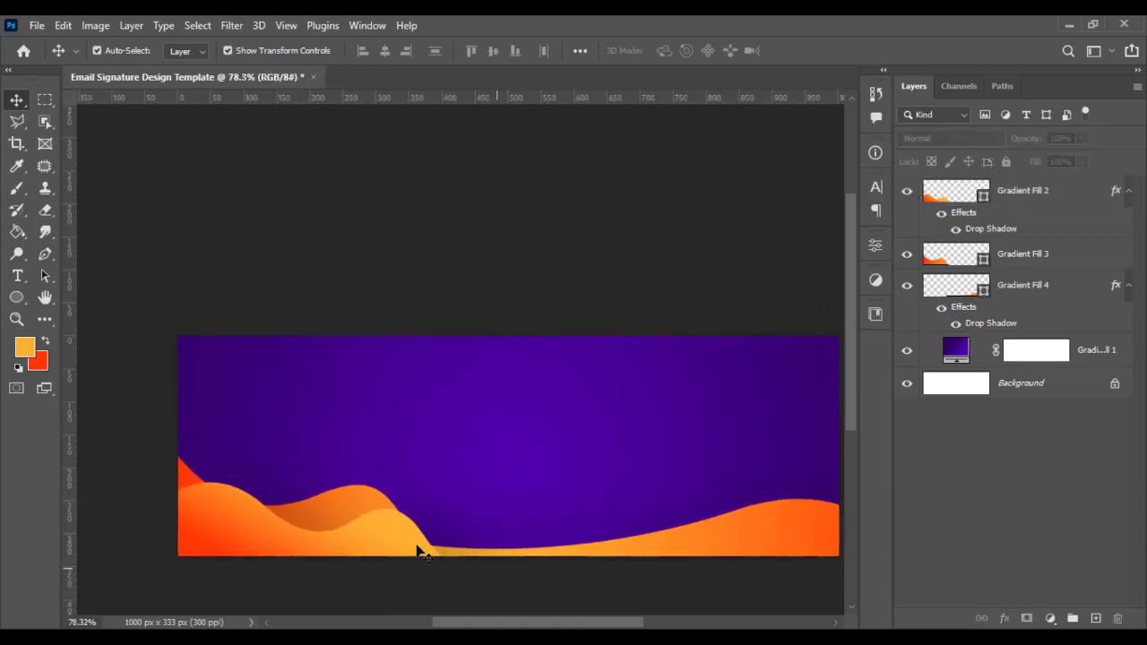
Draw a 200 × 200 px orange circle, Rectangle 1, at the banner's upper left.
scroll(394, 542, "up", 1)
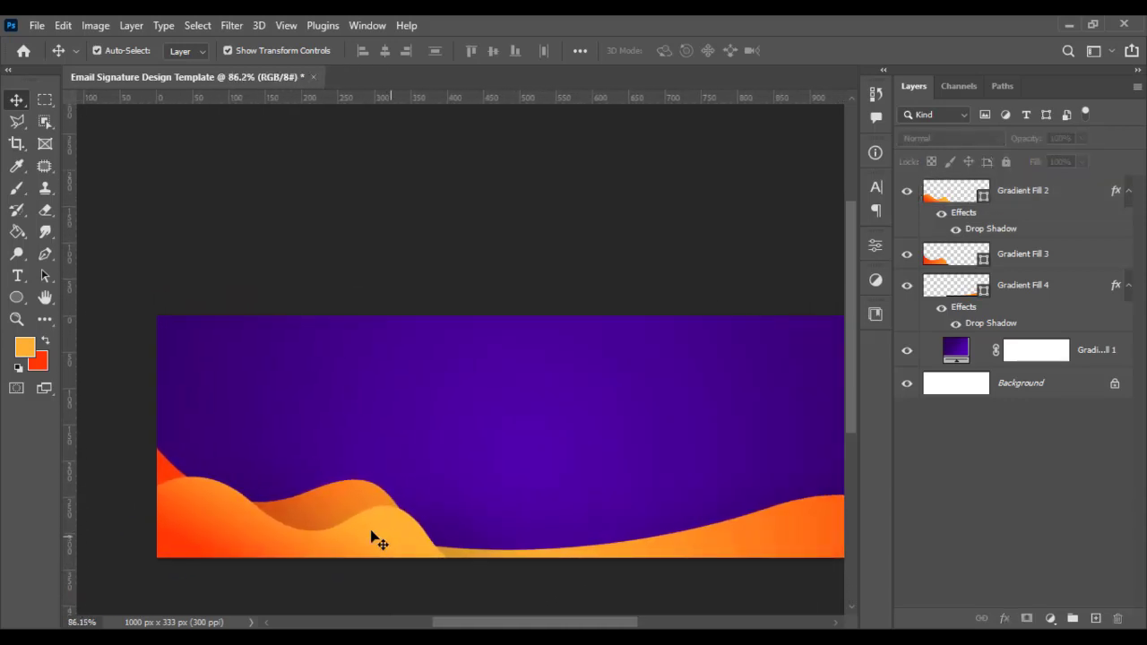
left_click(16, 297)
left_click(76, 310)
key("shift+u")
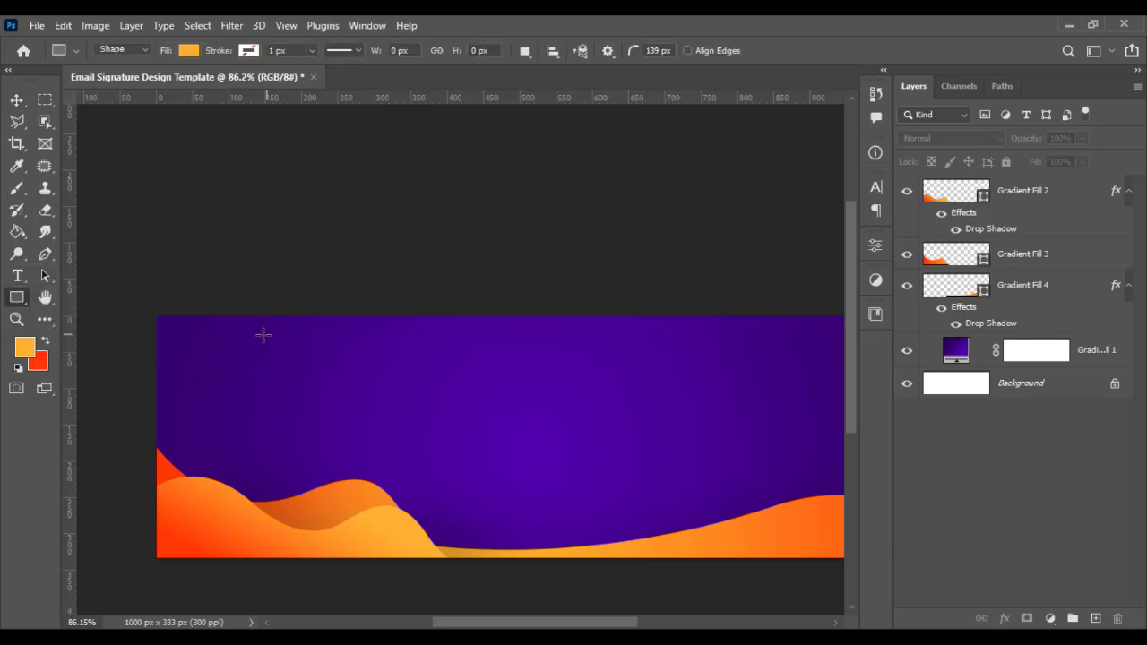
left_click_drag(264, 357, 488, 498)
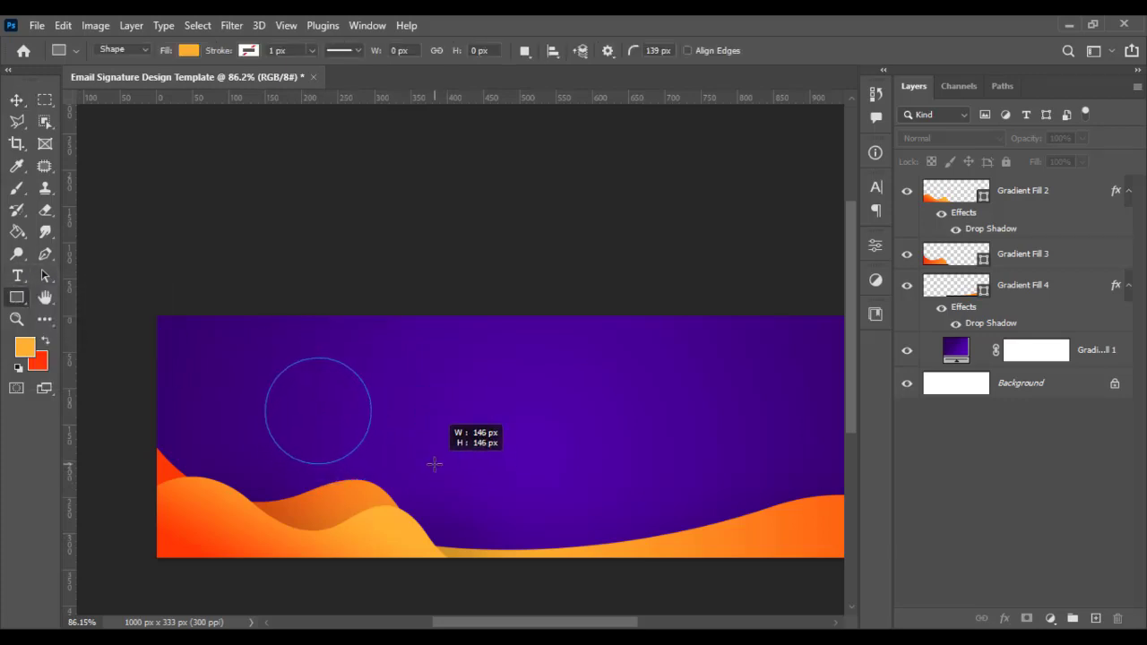
left_click_drag(490, 499, 505, 502)
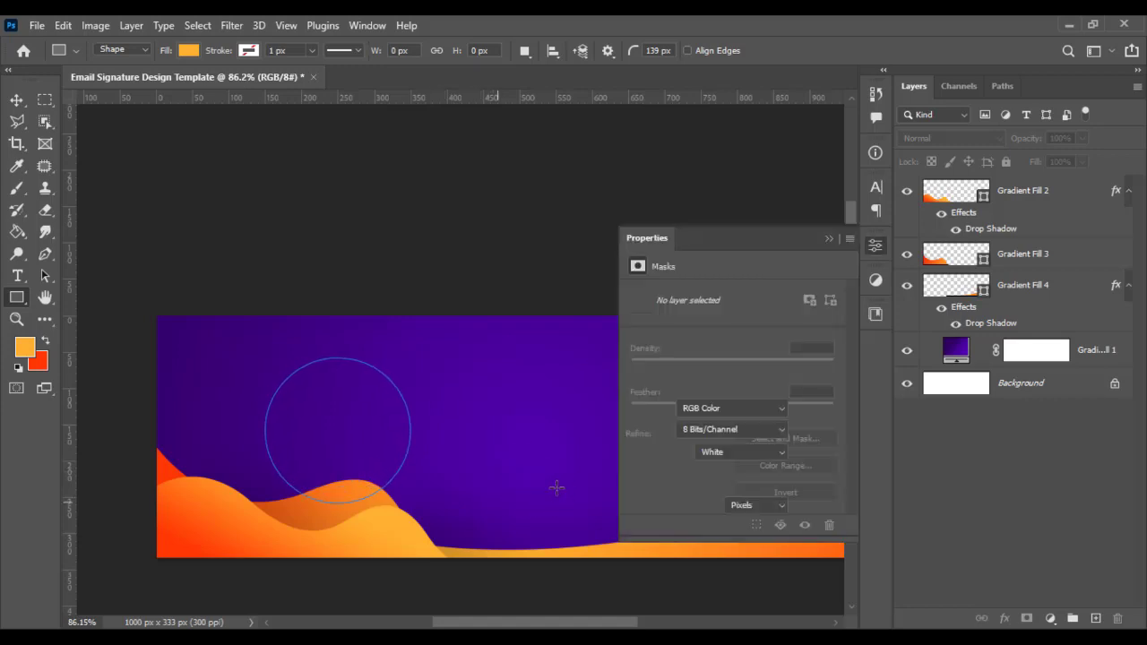
Nudge the orange circle slightly left and up, then open Rectangle 1's Blending Options.
left_click(17, 99)
left_click_drag(369, 442, 350, 438)
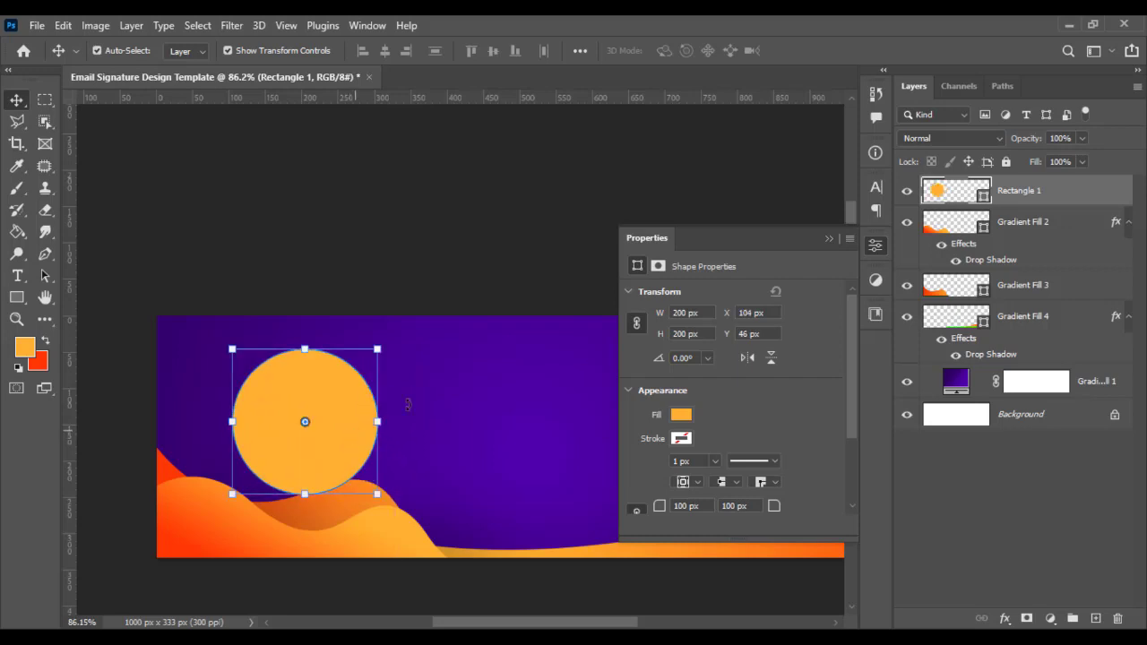
left_click(285, 255)
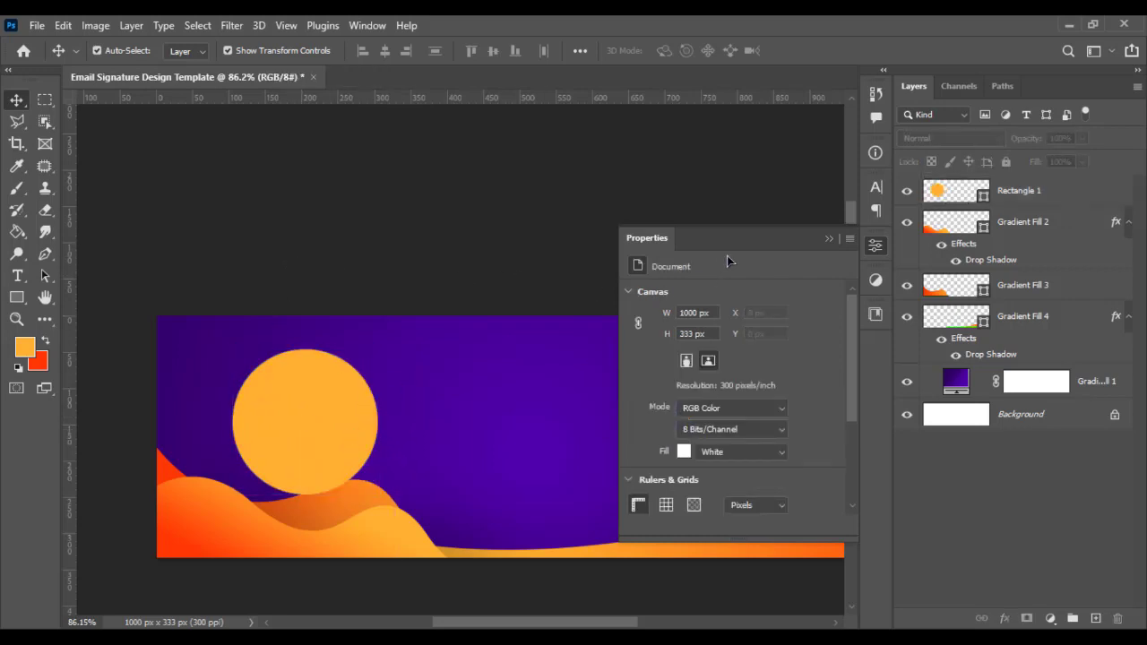
left_click(829, 239)
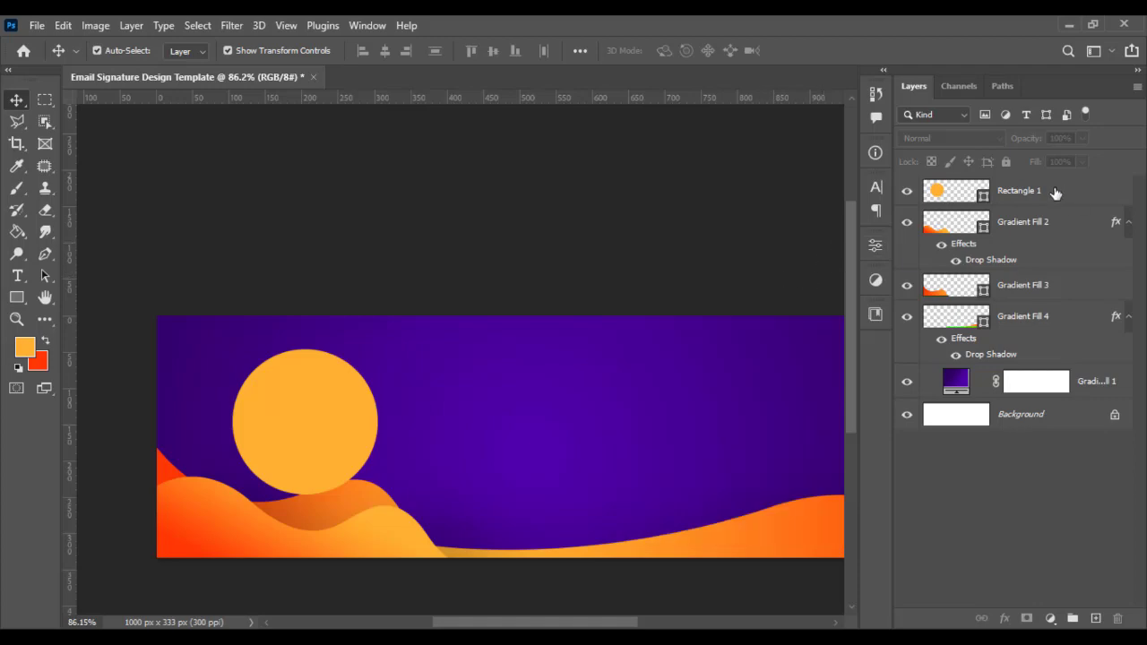
right_click(1053, 195)
left_click(913, 41)
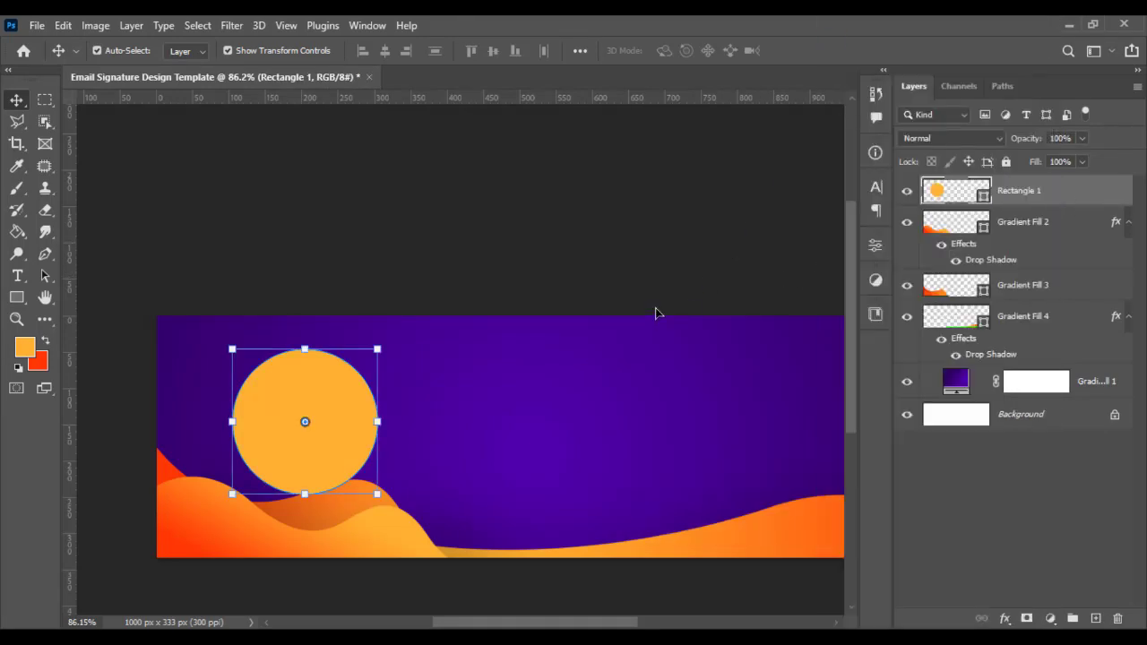
Give Rectangle 1 a drop shadow with 27 px size and about 29 px distance.
left_click(508, 413)
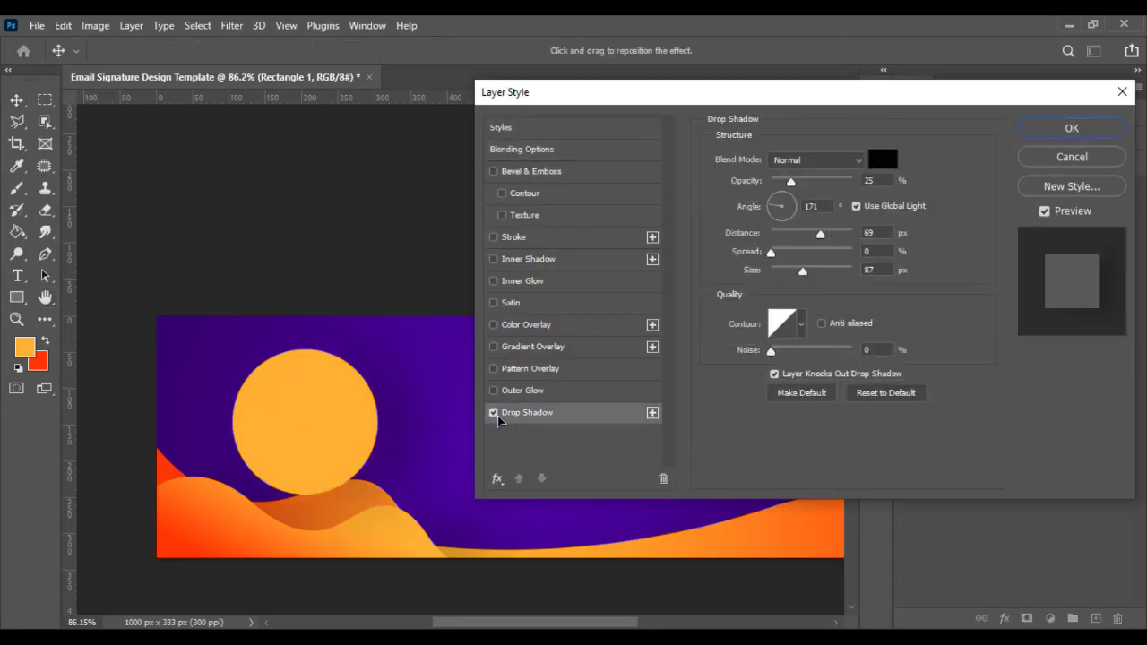
left_click(785, 269)
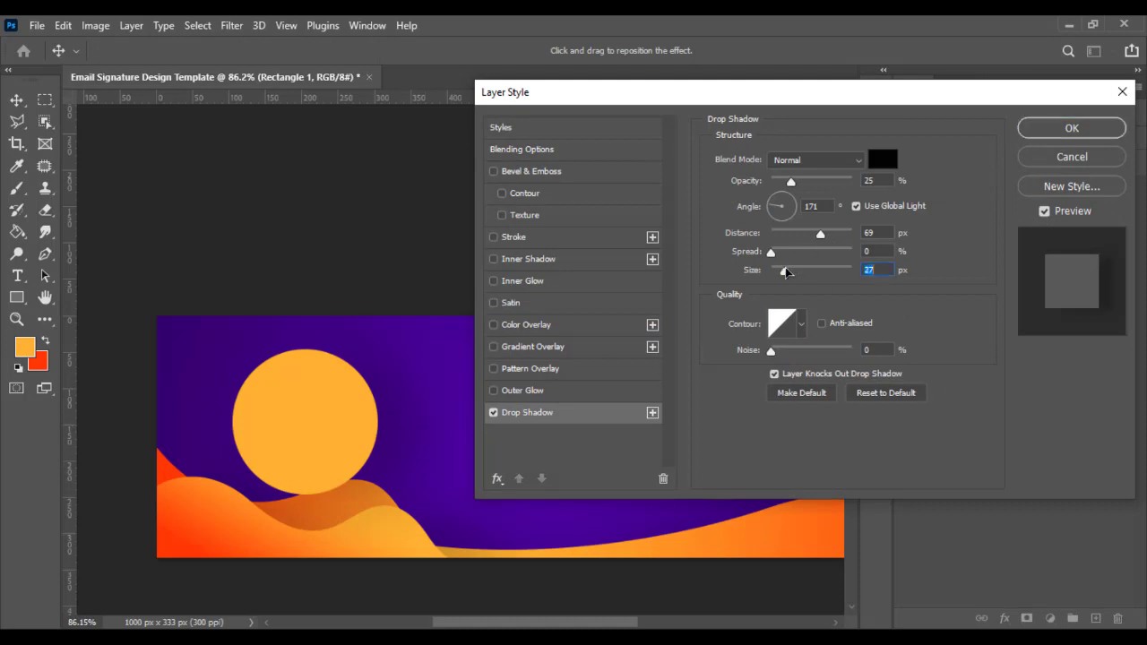
left_click_drag(459, 426, 400, 445)
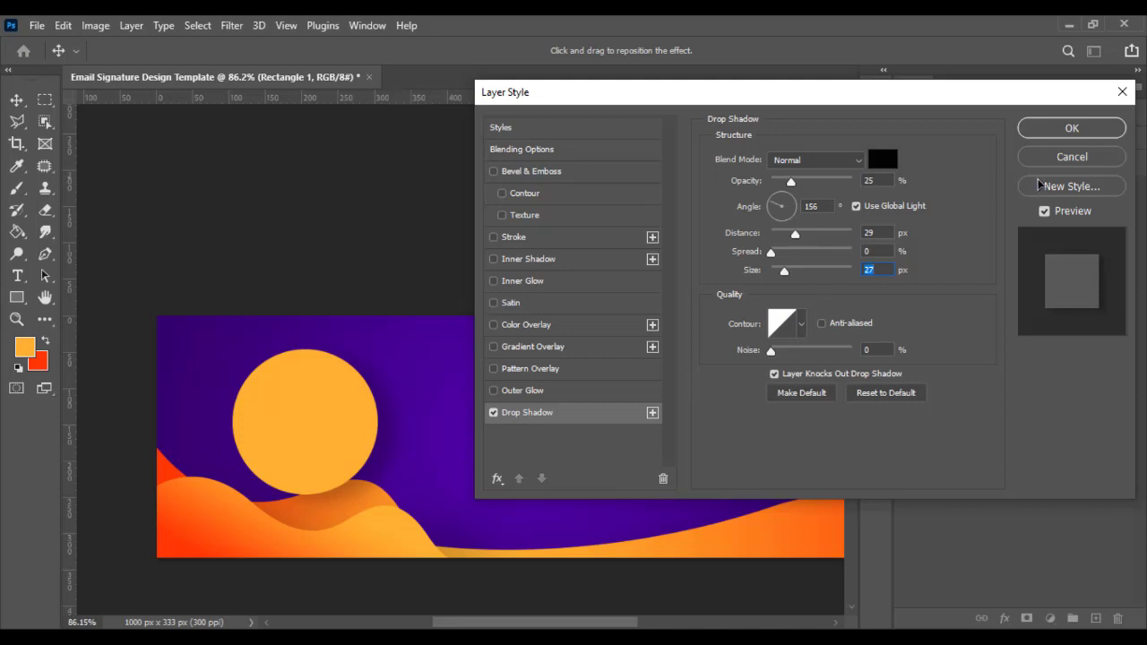
left_click(1053, 128)
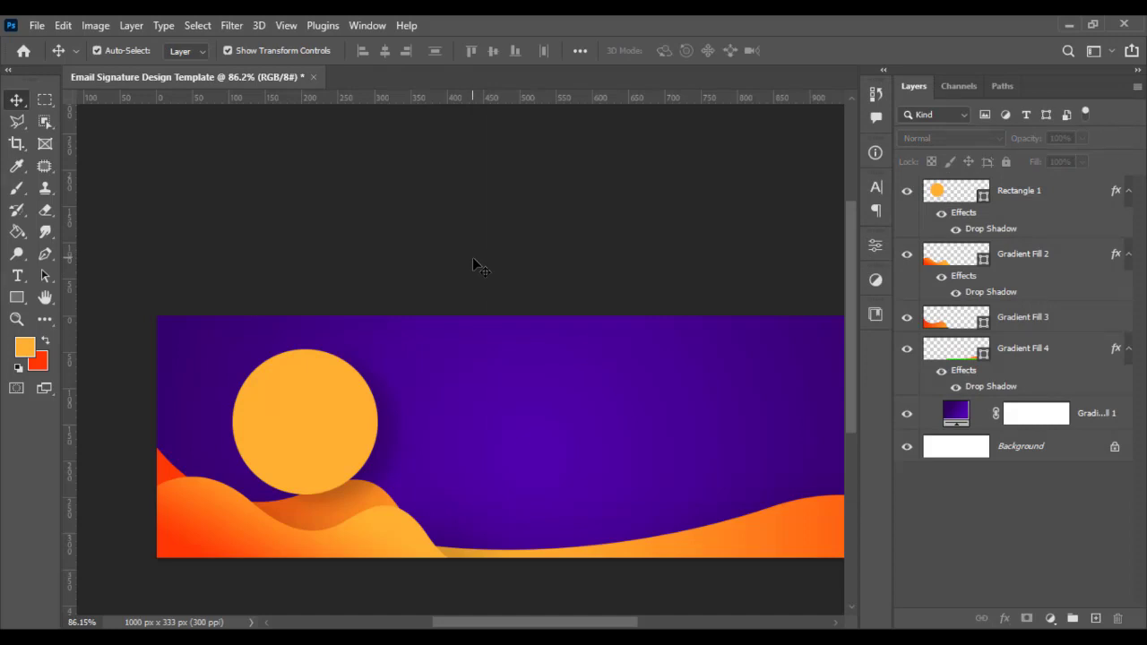
scroll(472, 257, "down", 1)
Place the businessman photo embedded over the orange circle and clip it to the circle.
left_click(37, 25)
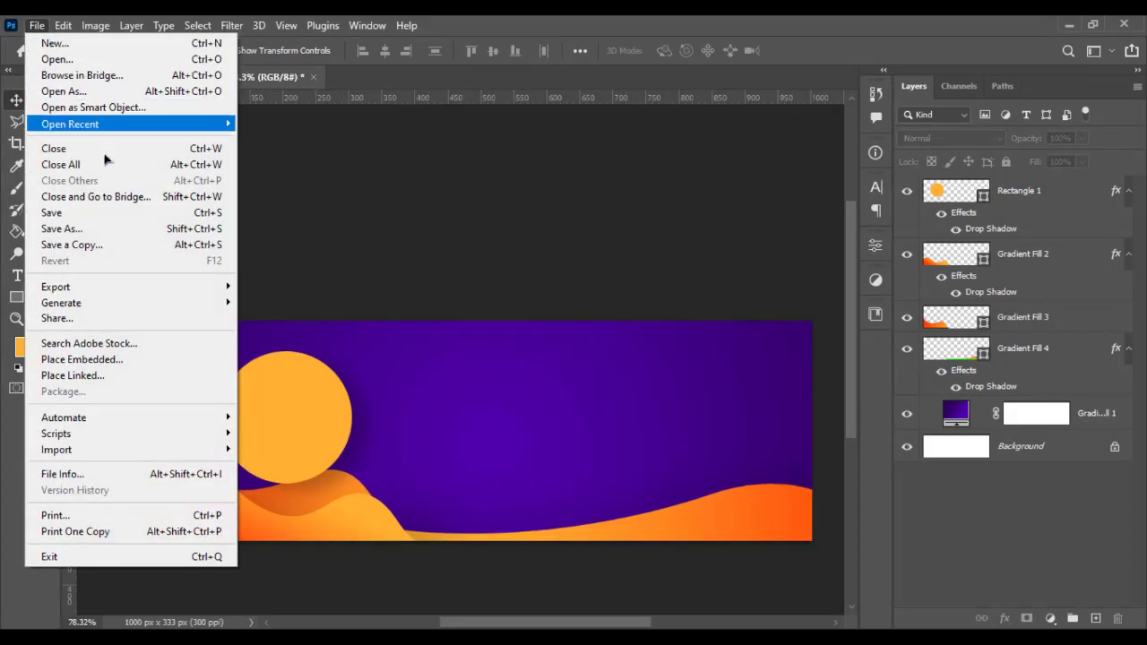
left_click(146, 359)
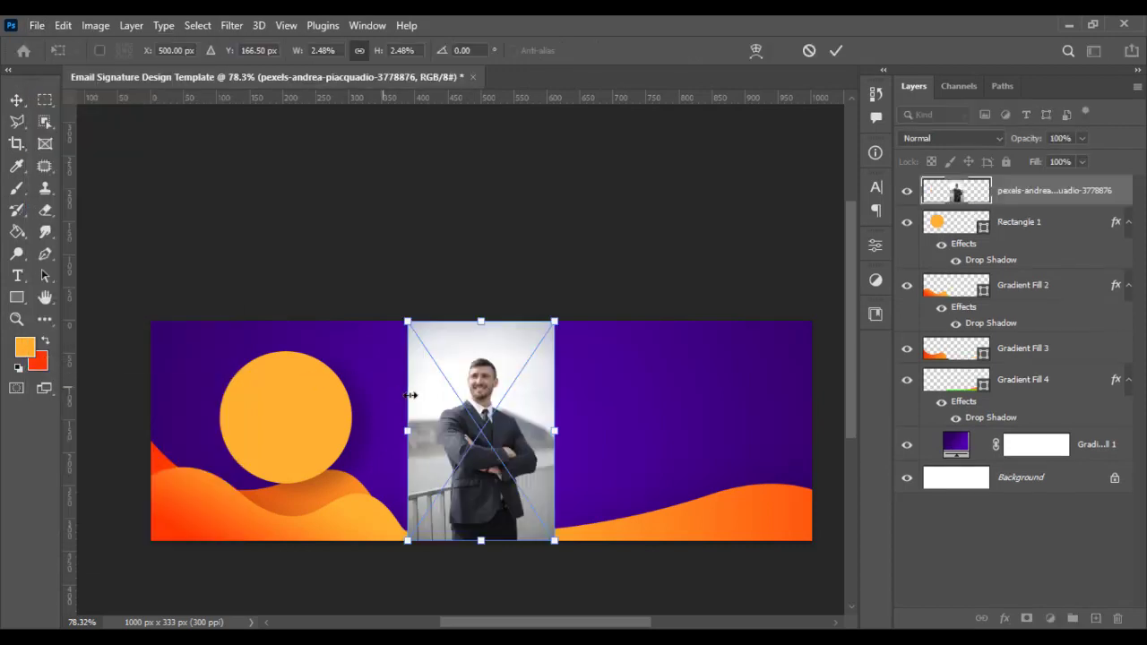
left_click_drag(466, 439, 264, 455)
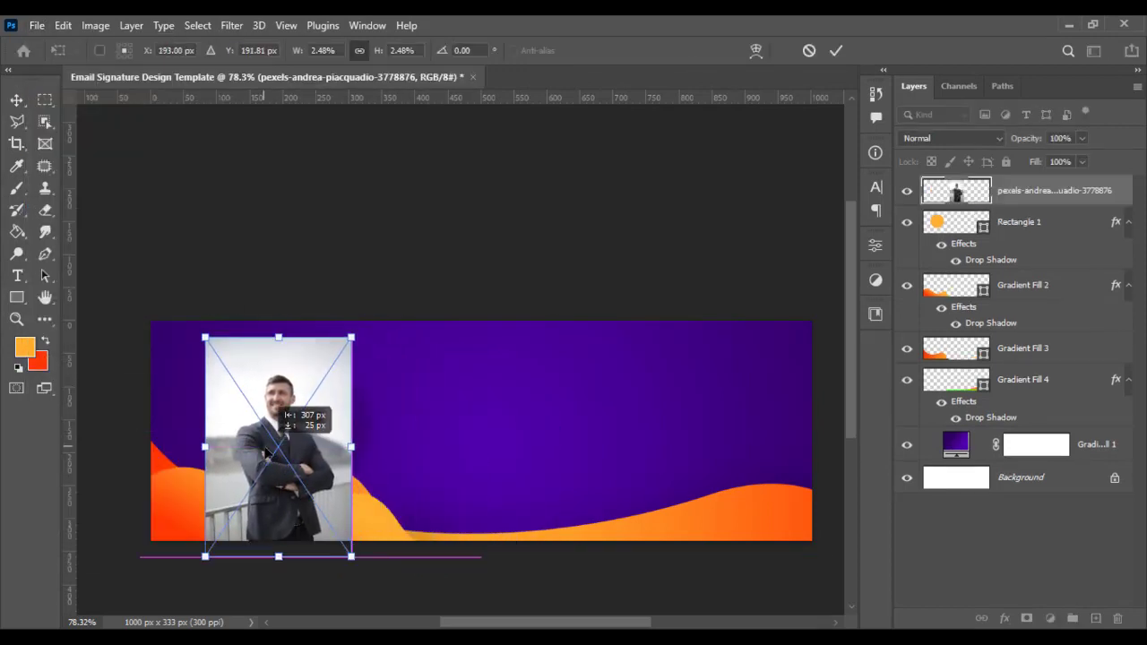
key("Return")
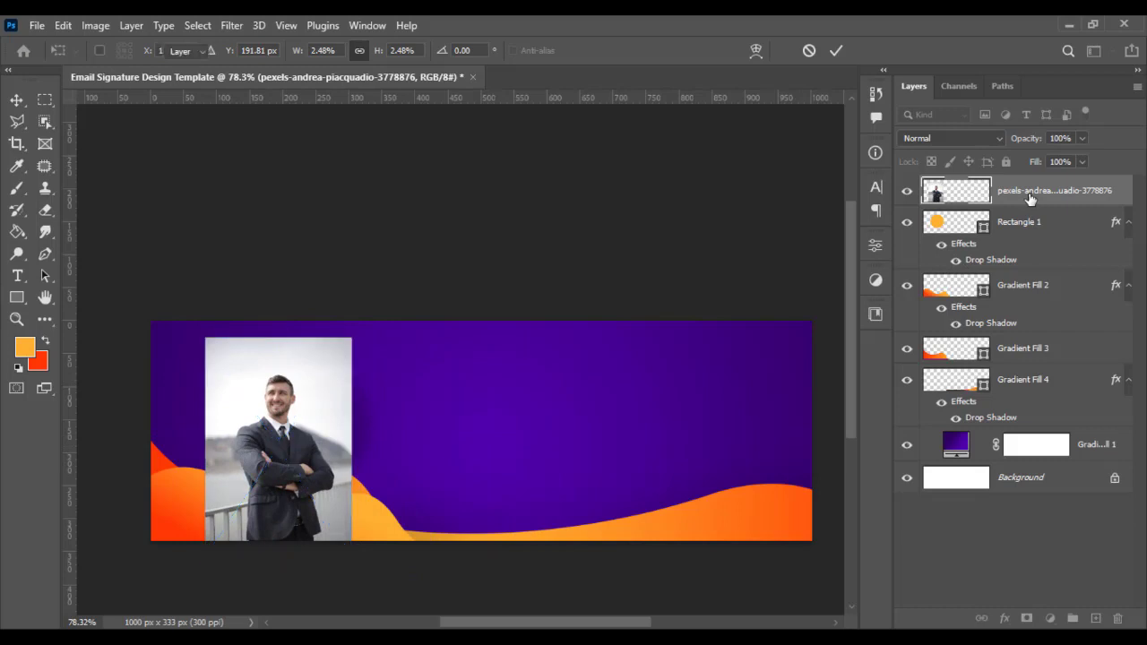
right_click(1035, 197)
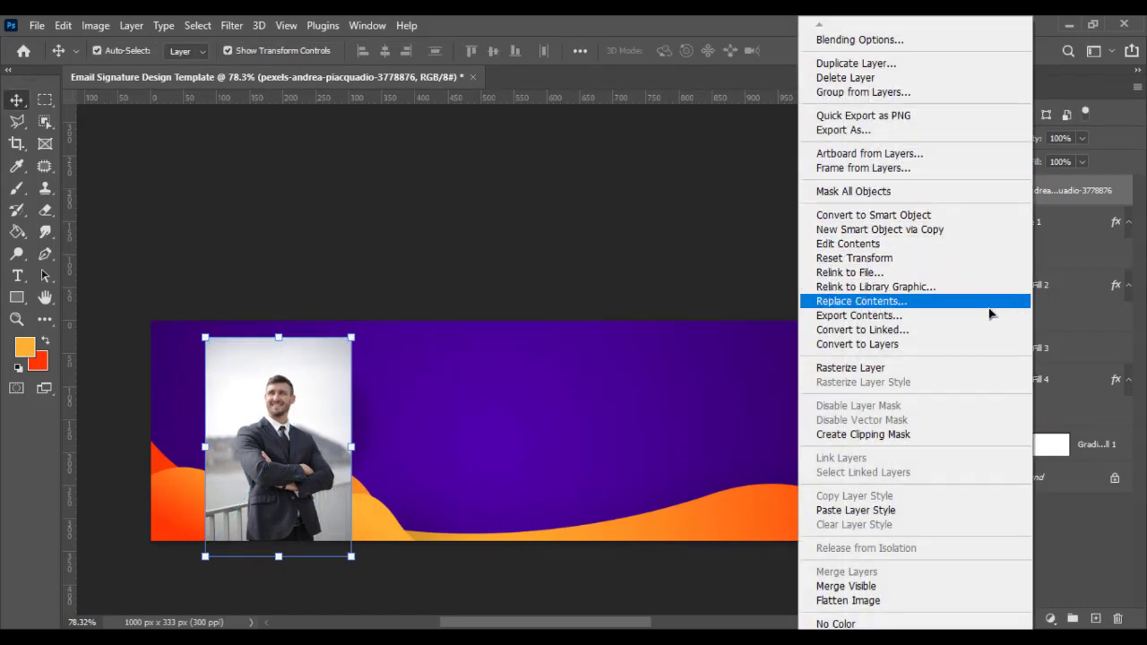
left_click(932, 433)
Reposition and slightly enlarge the clipped photo so the face sits inside the circle.
scroll(254, 411, "up", 1)
scroll(254, 411, "up", 4)
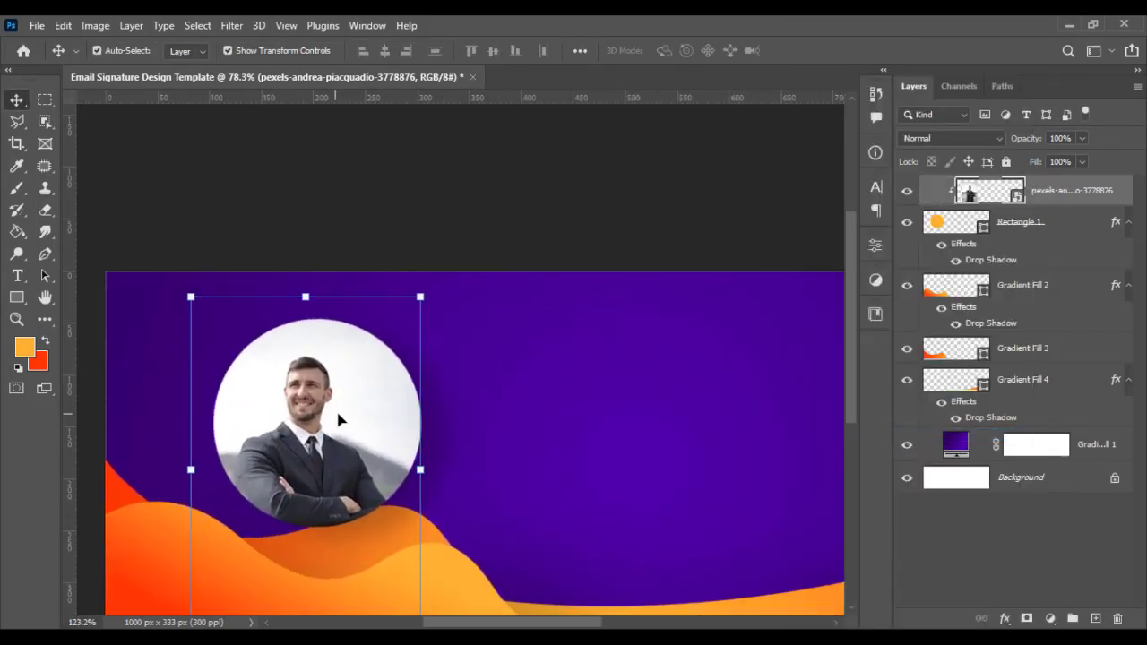
left_click_drag(344, 412, 351, 407)
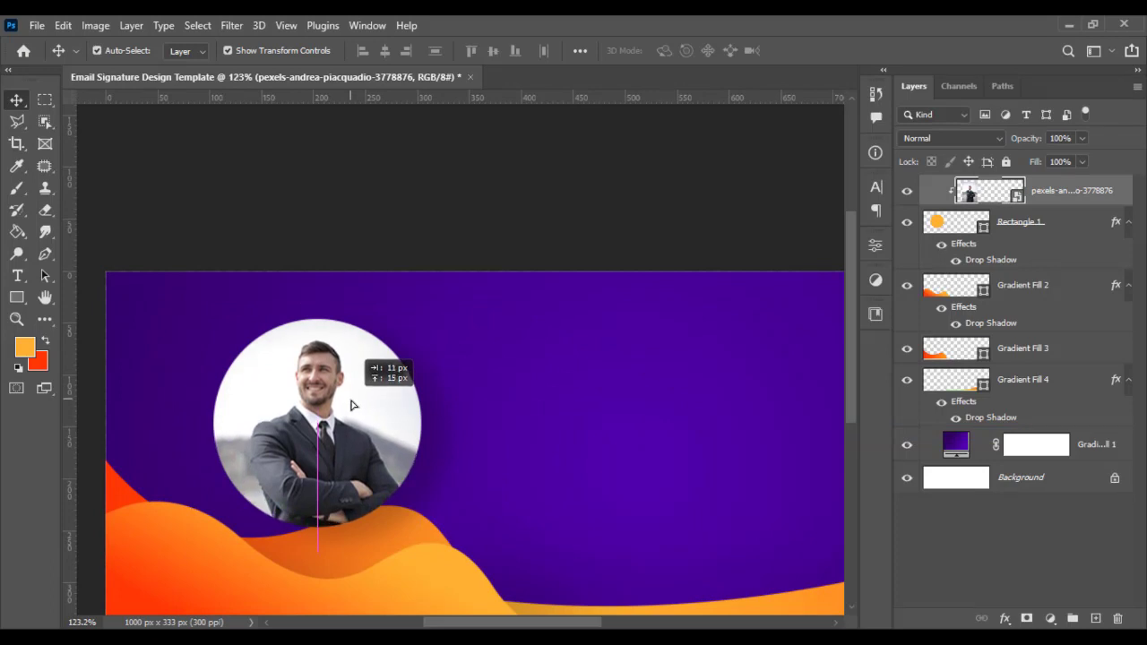
left_click_drag(351, 406, 352, 406)
left_click_drag(432, 282, 439, 271)
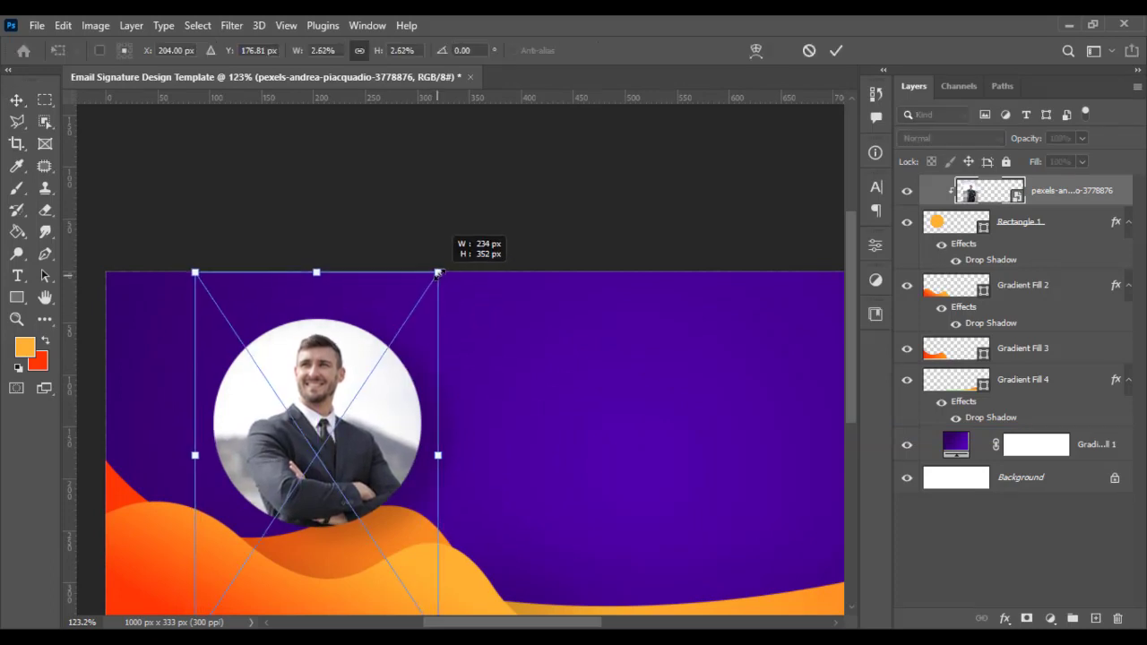
key("Return")
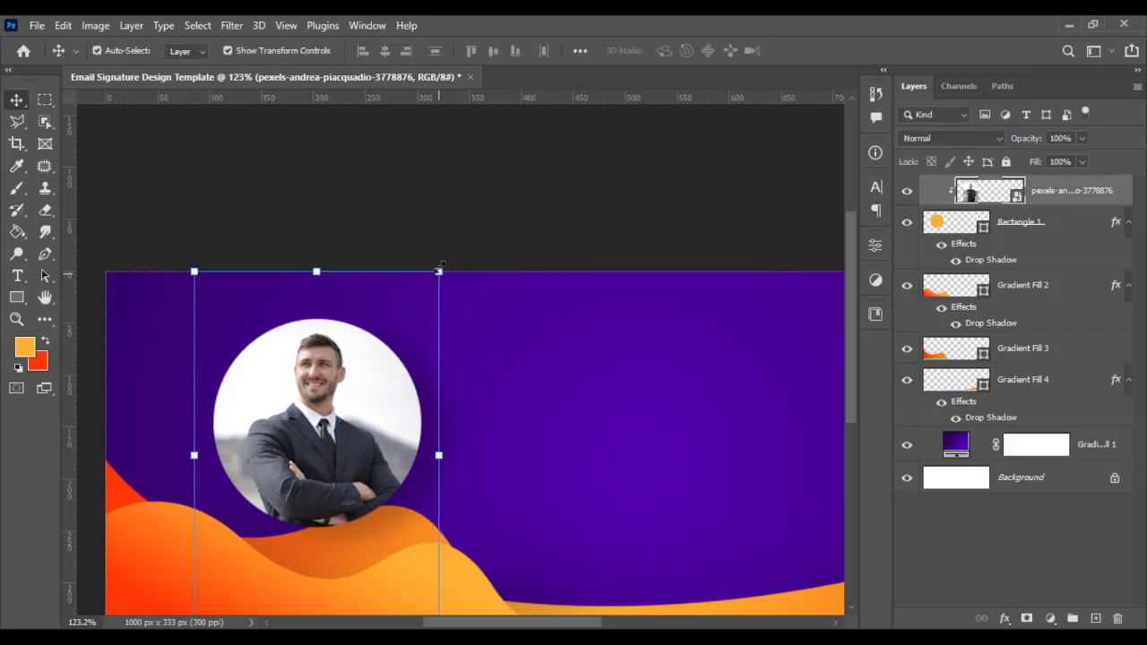
left_click(468, 212)
scroll(401, 255, "down", 3)
scroll(408, 288, "down", 1)
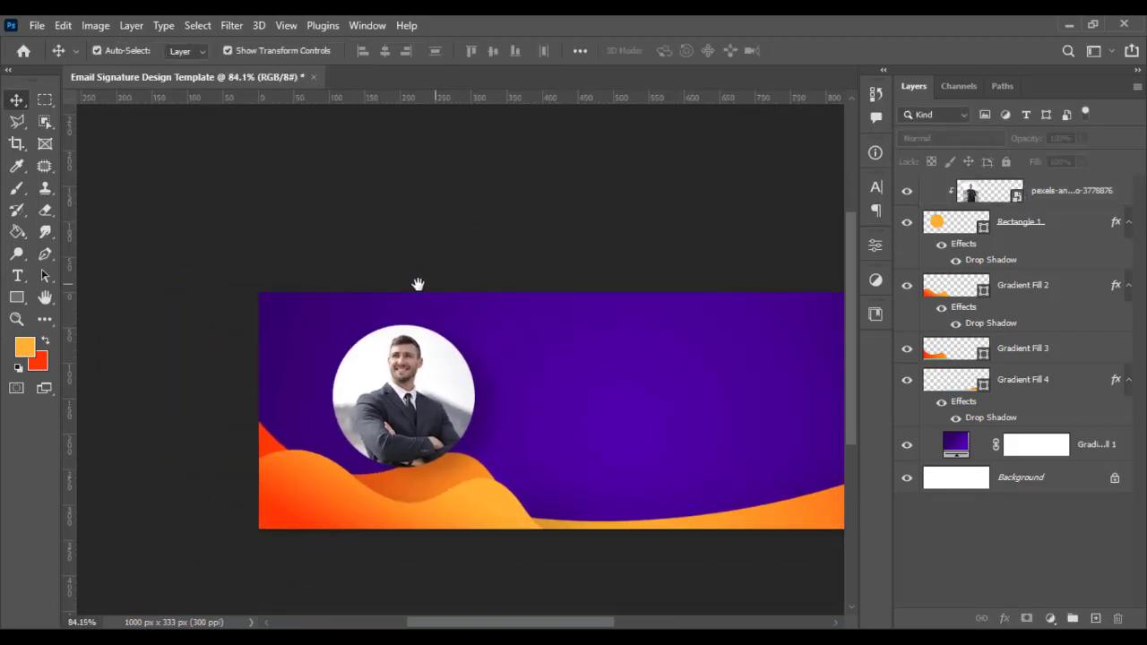
scroll(417, 282, "up", 2)
scroll(361, 349, "up", 1)
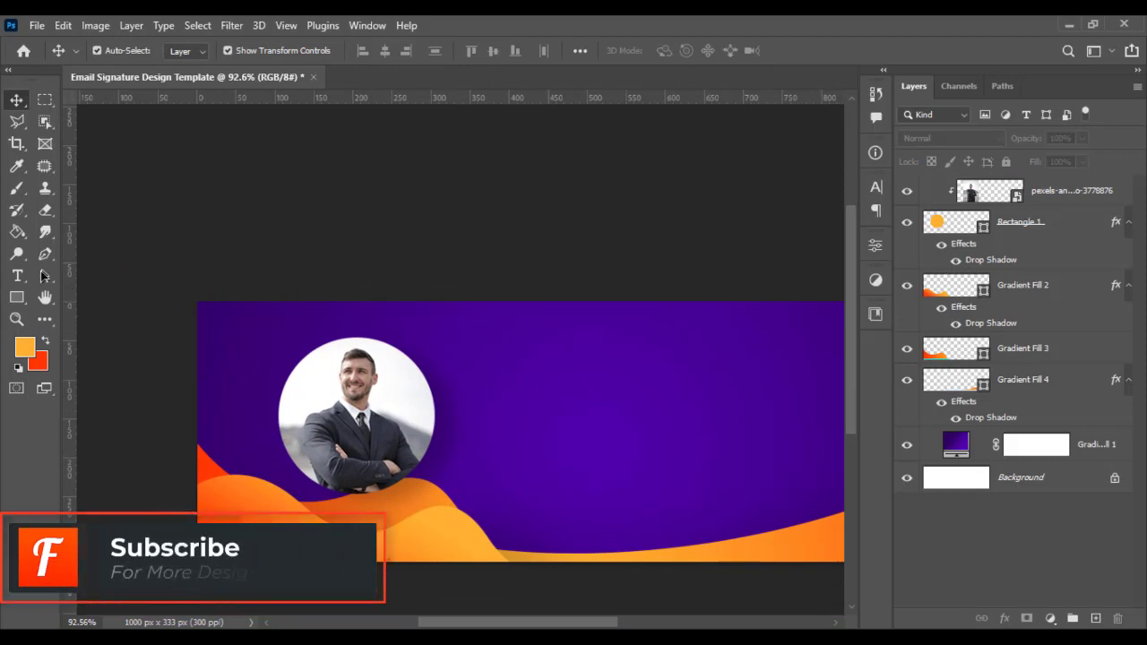
Duplicate Rectangle 1, move the copy above the photo, and re-clip the photo to the original circle.
left_click(1013, 220)
right_click(1013, 219)
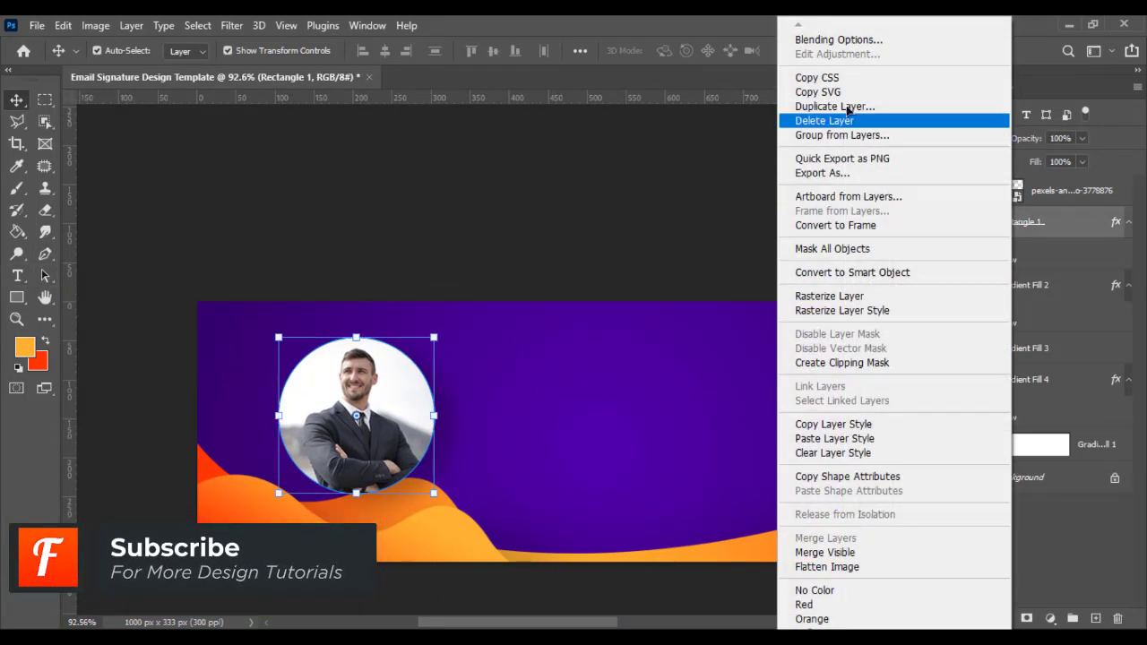
left_click(833, 105)
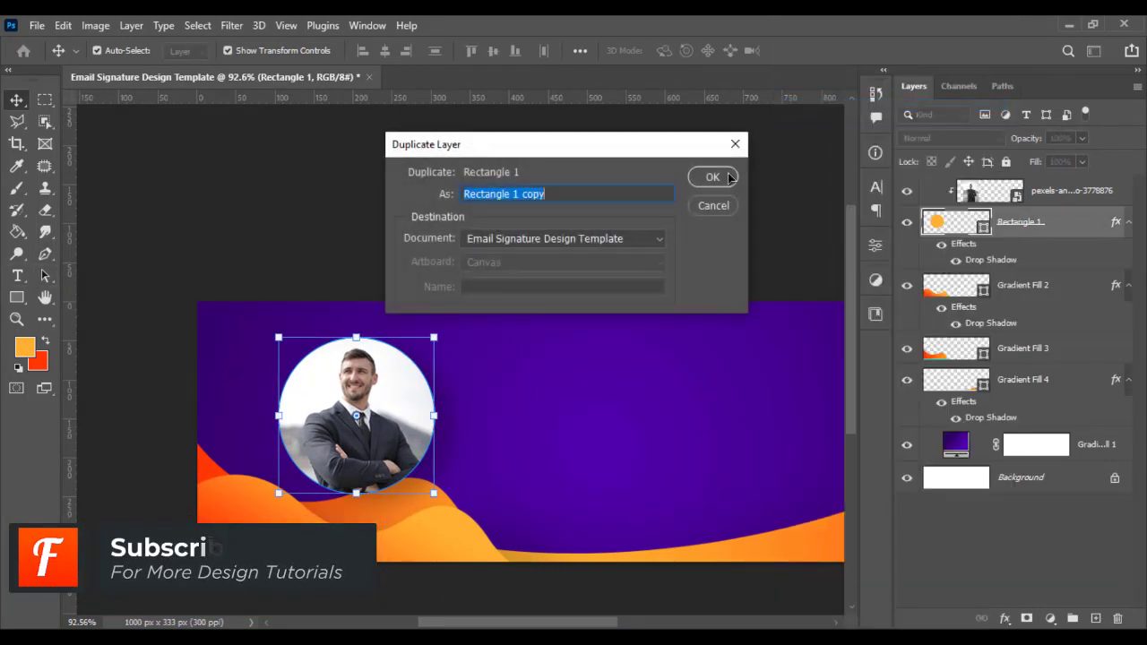
key("Return")
left_click_drag(1044, 224, 1040, 183)
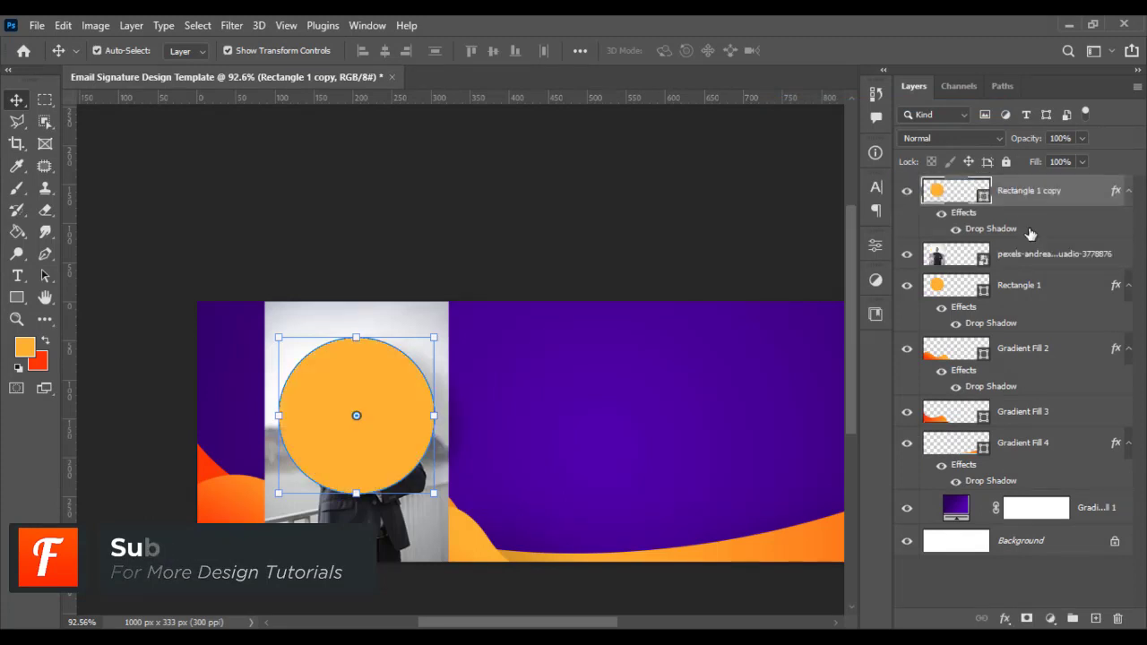
left_click(1022, 254)
right_click(1013, 254)
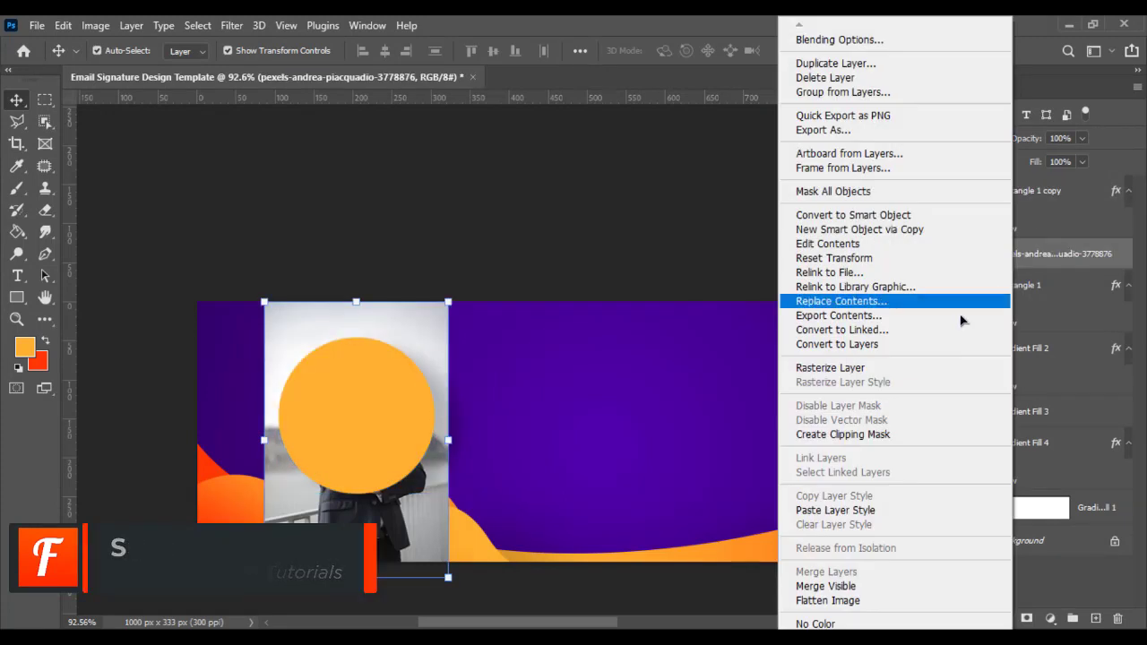
left_click(879, 436)
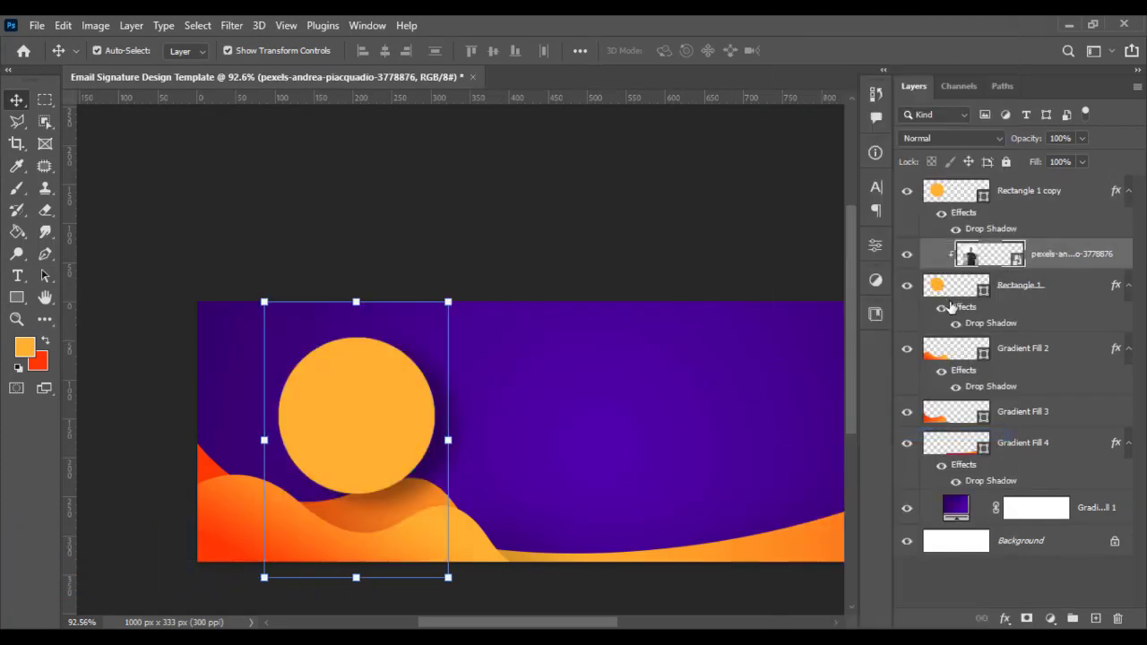
Set the shape tool's fill to No Color and its stroke to the orange gradient.
left_click(17, 296)
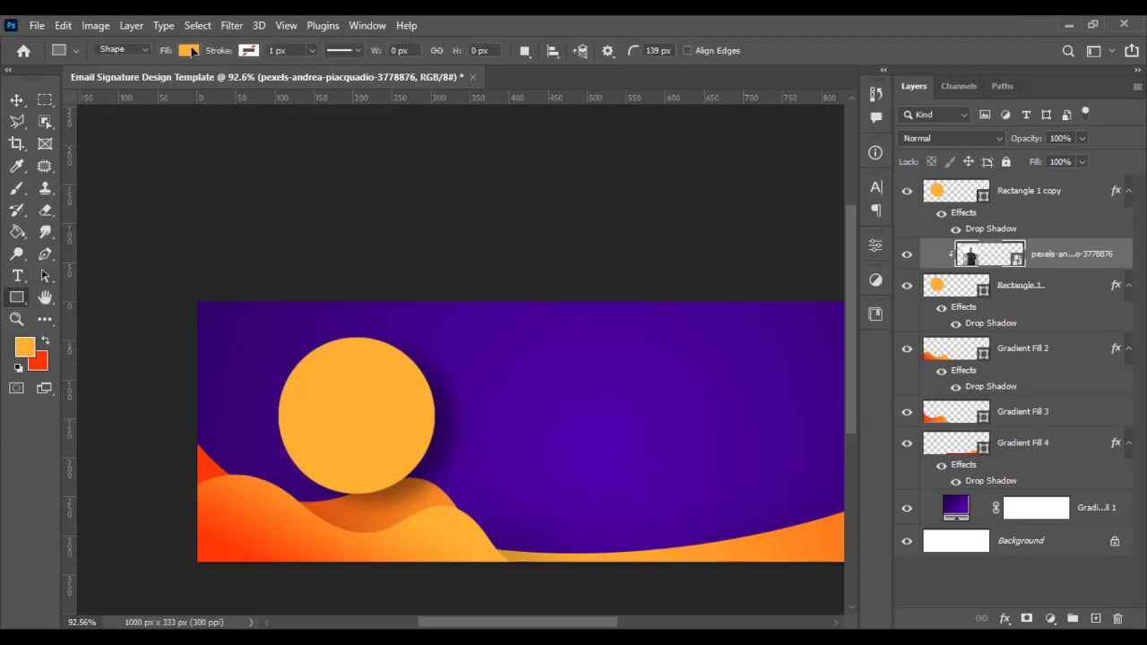
left_click(189, 50)
left_click(89, 83)
left_click(249, 51)
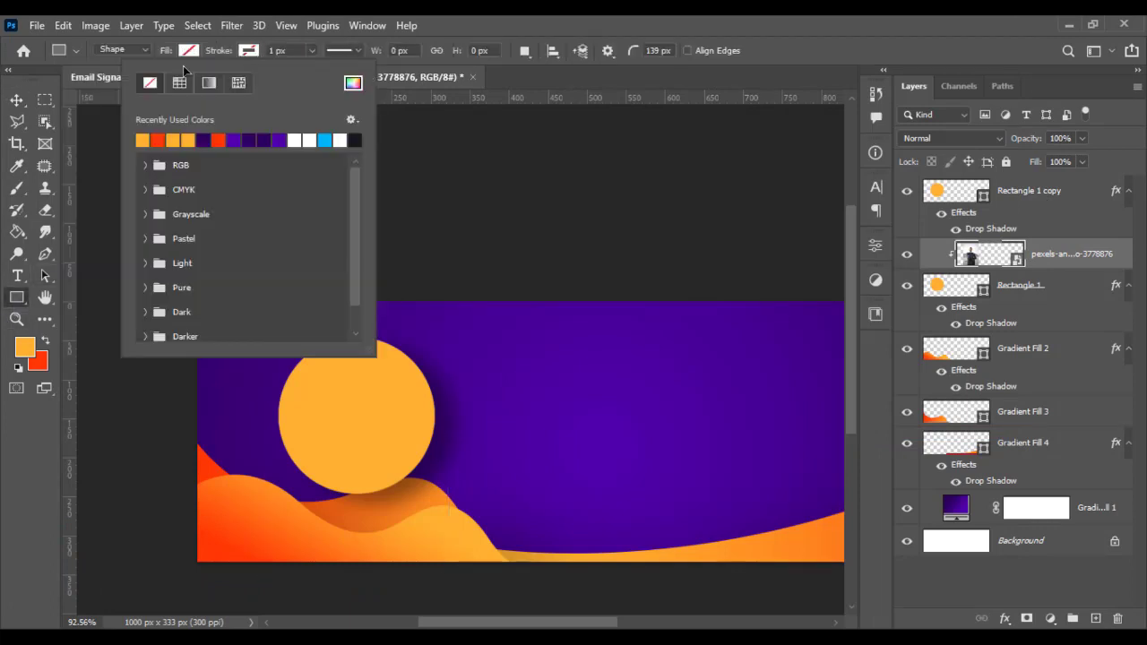
left_click(209, 83)
left_click(141, 140)
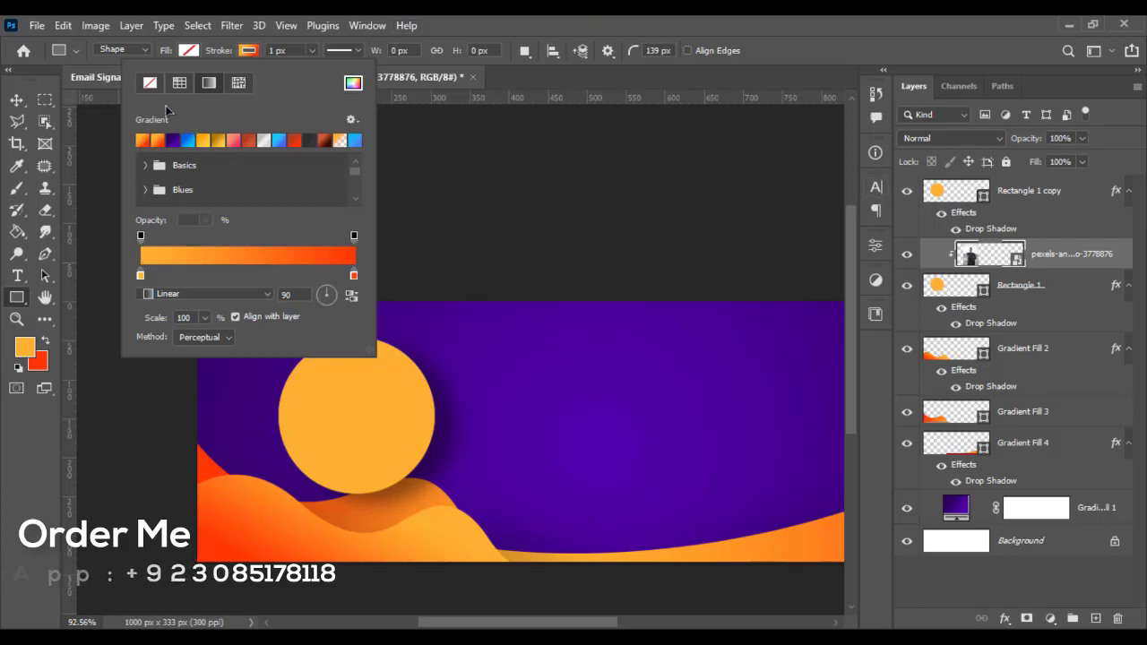
left_click(150, 83)
Give Rectangle 1 copy no fill and an orange-gradient outline.
left_click(999, 198)
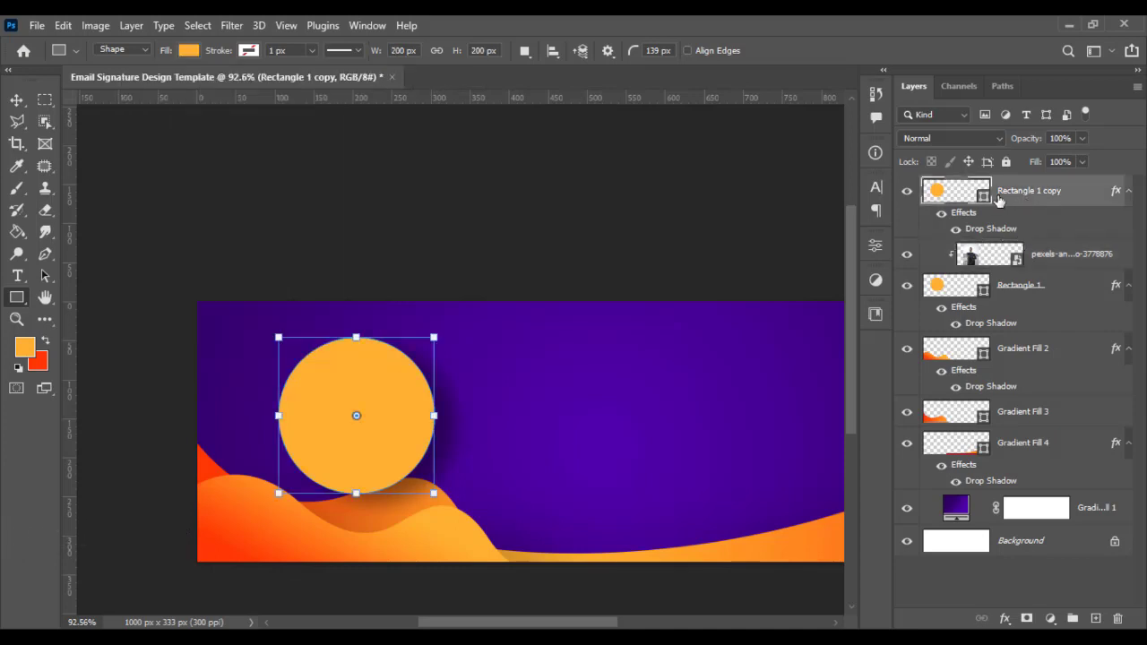
left_click(189, 51)
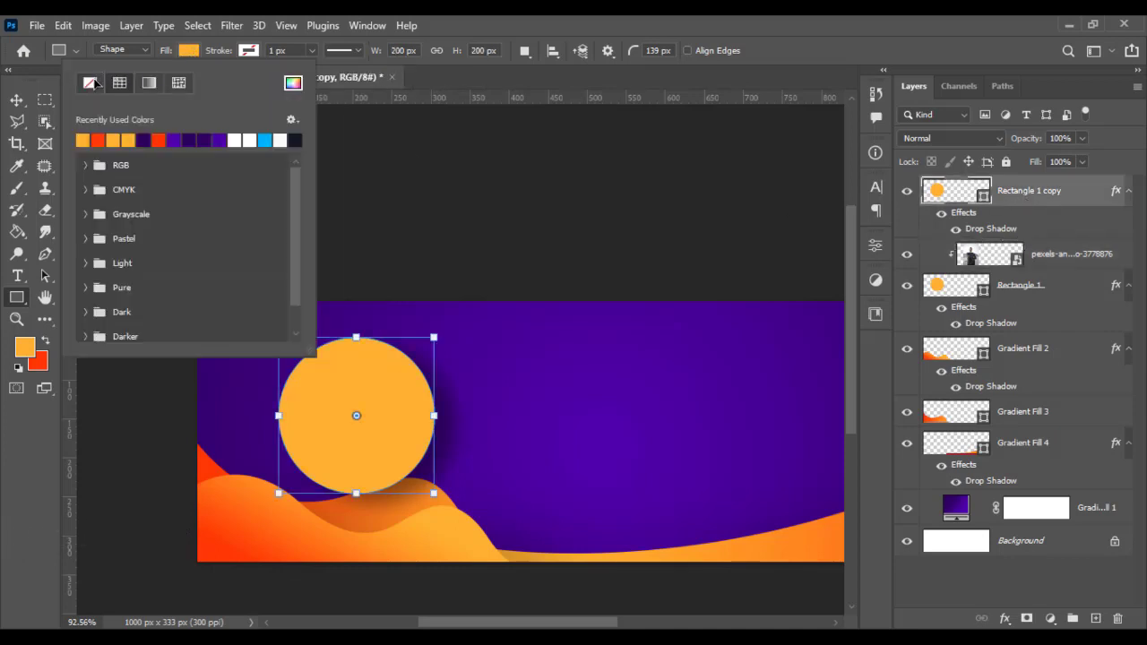
left_click(91, 83)
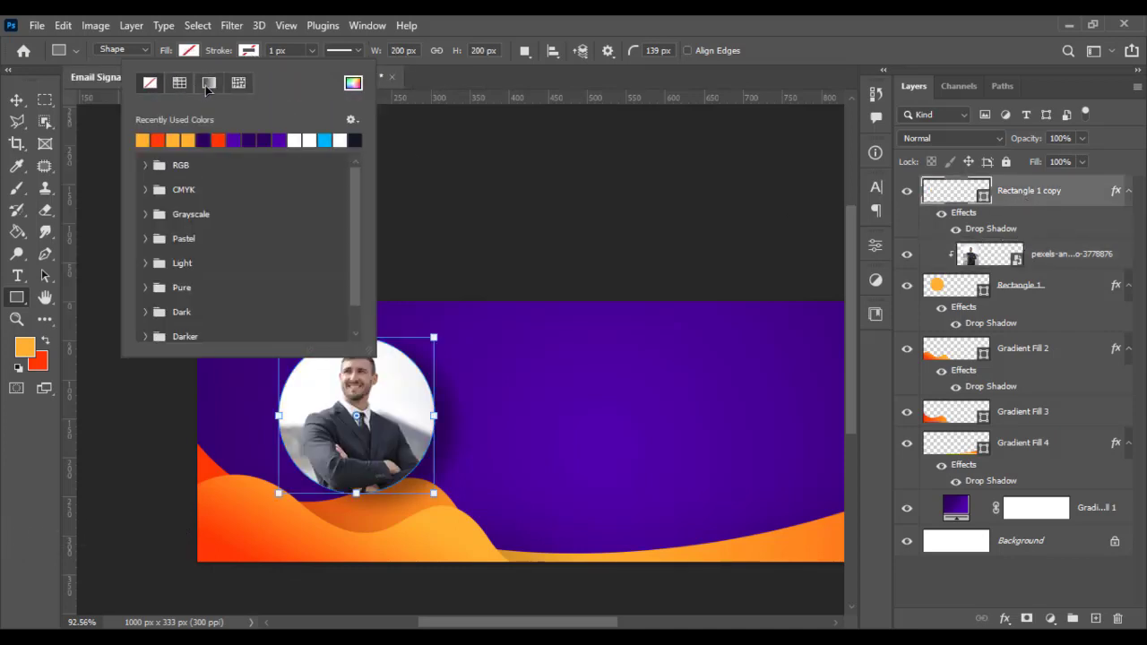
left_click(207, 84)
left_click(139, 140)
left_click(535, 20)
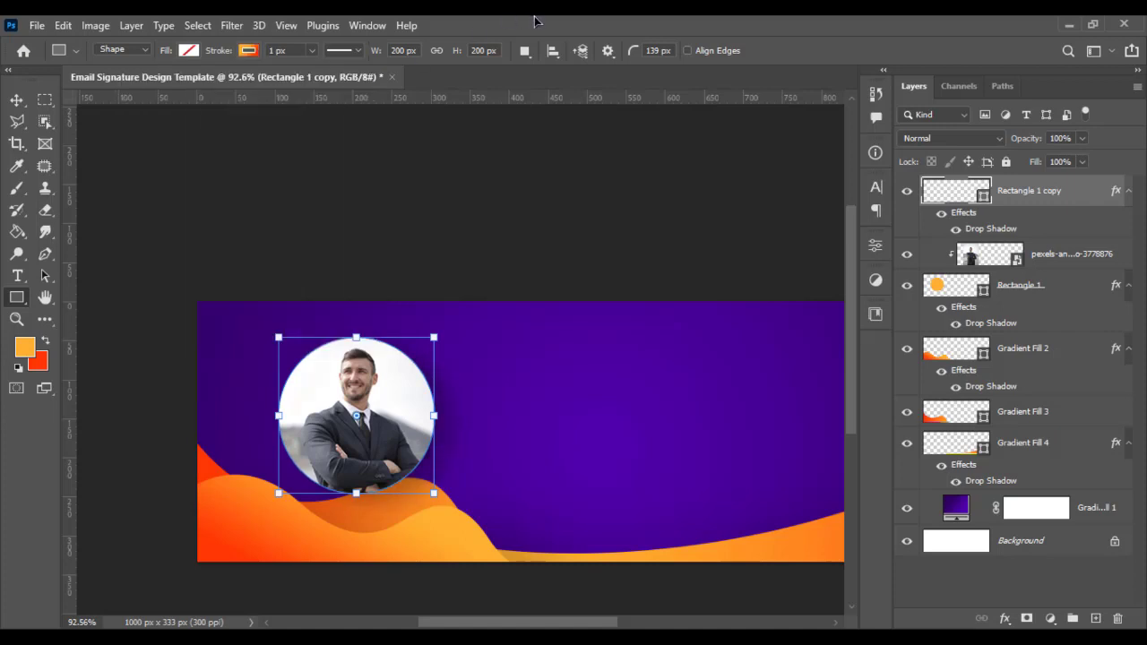
left_click(311, 52)
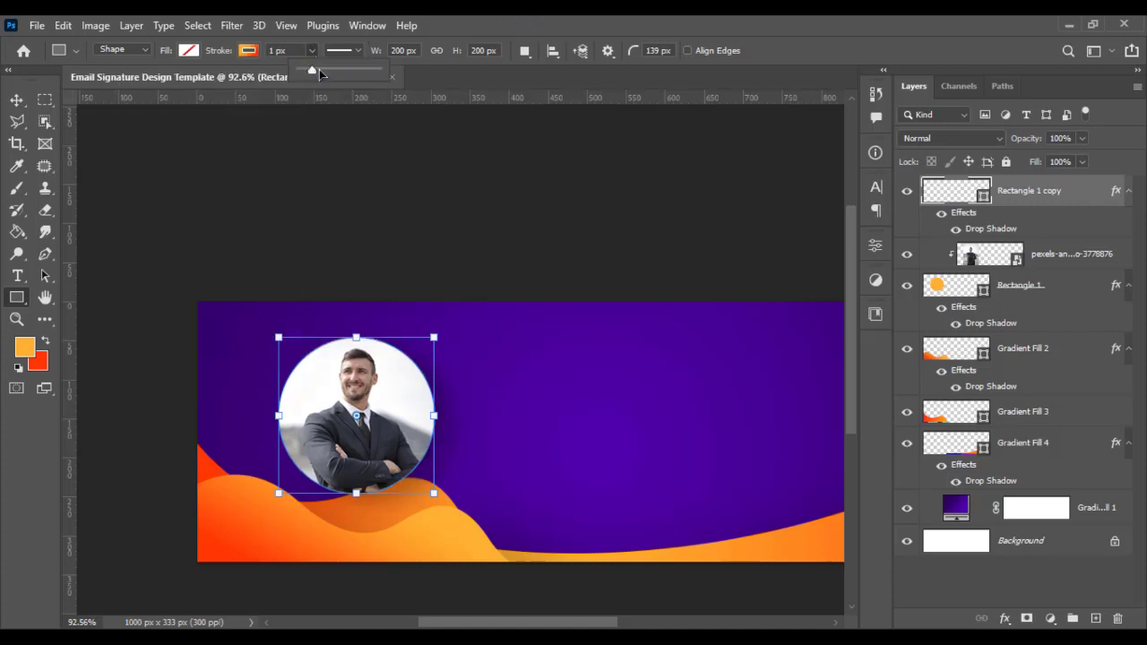
Thicken the ring stroke to 4.68 px and enlarge Rectangle 1 copy to 216.18 px.
left_click_drag(318, 71, 312, 72)
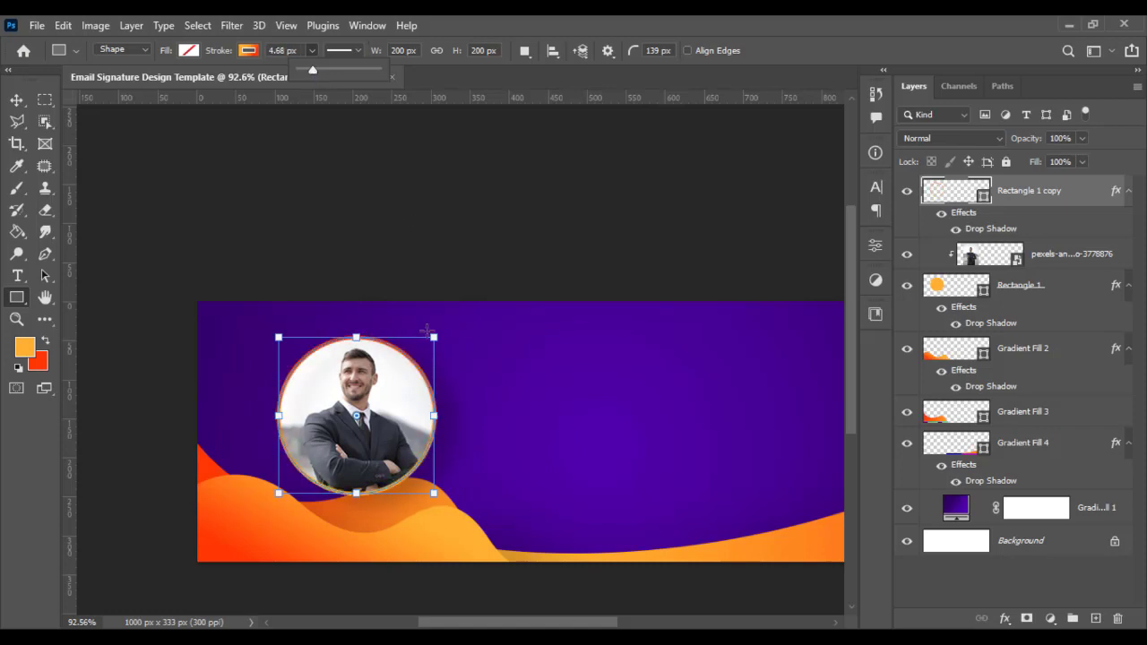
left_click_drag(433, 335, 440, 331)
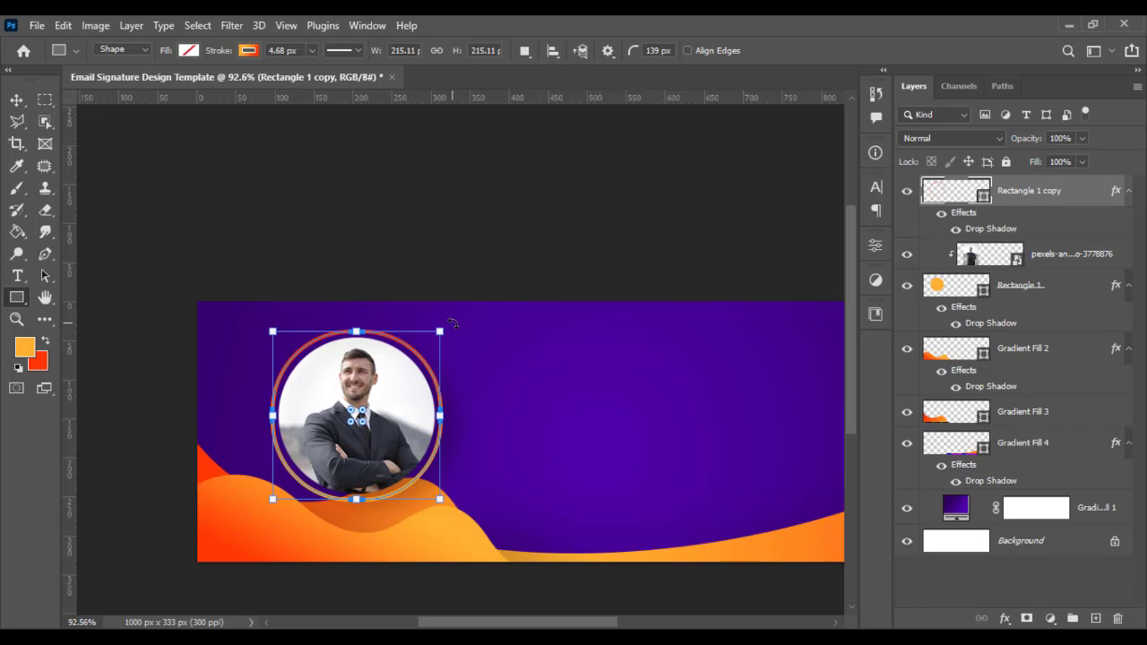
key("ctrl+z")
mouse_move(433, 336)
left_mouse_down()
mouse_move(448, 337)
mouse_move(439, 331)
left_mouse_up()
key("ctrl+z")
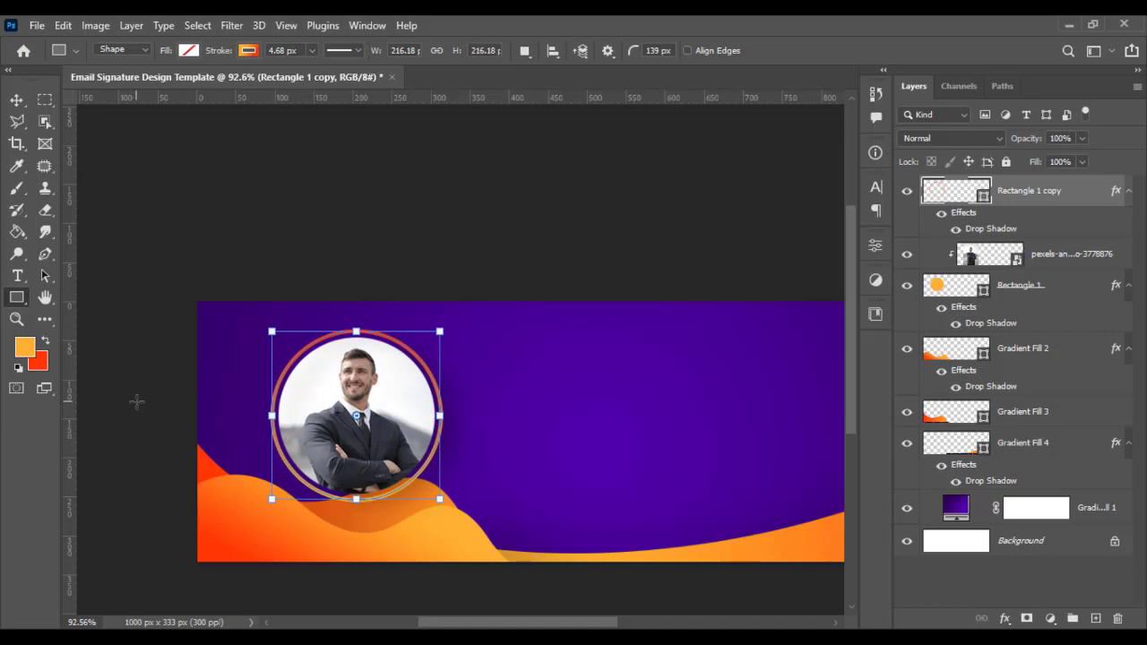
key("Return")
scroll(215, 396, "up", 1)
scroll(215, 396, "down", 2)
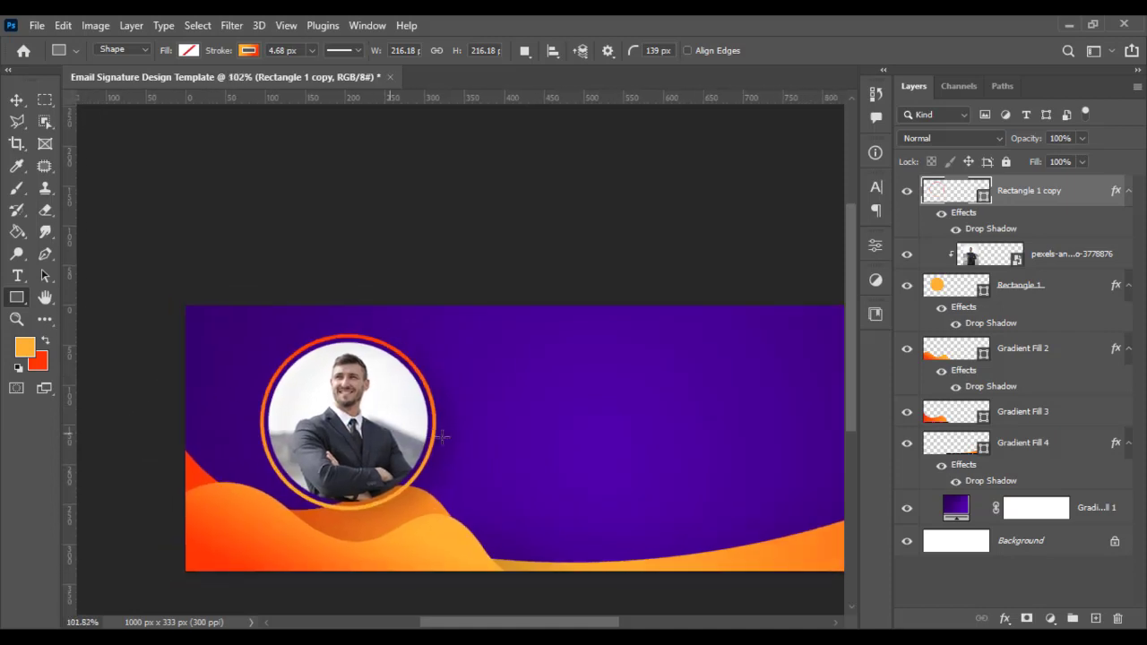
left_click_drag(492, 442, 333, 424)
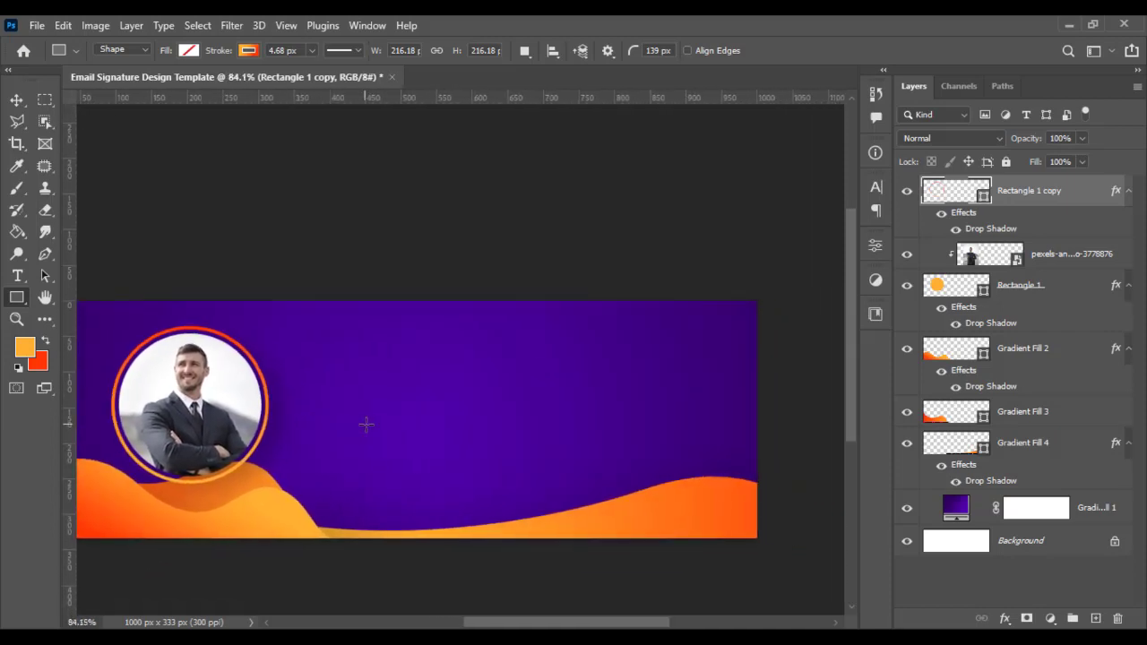
scroll(358, 421, "up", 2)
mouse_move(344, 410)
left_mouse_down()
mouse_move(317, 407)
mouse_move(348, 416)
left_mouse_up()
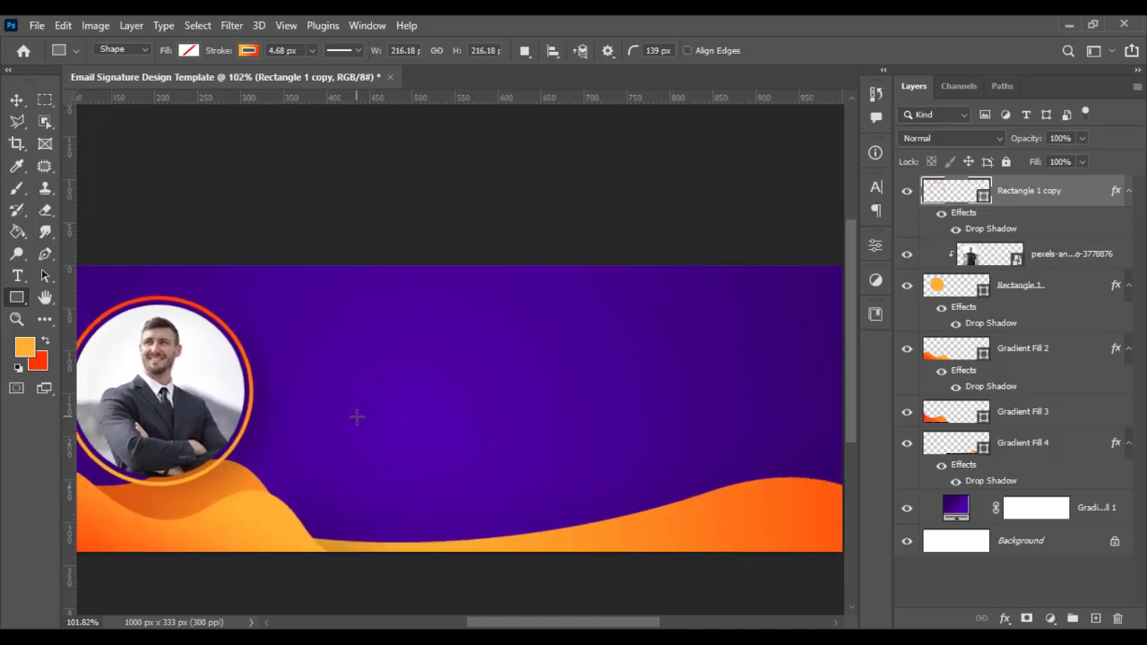
Type the person's name beside the portrait in white (#ffffff) Montserrat Black at 10 pt.
left_click(347, 371)
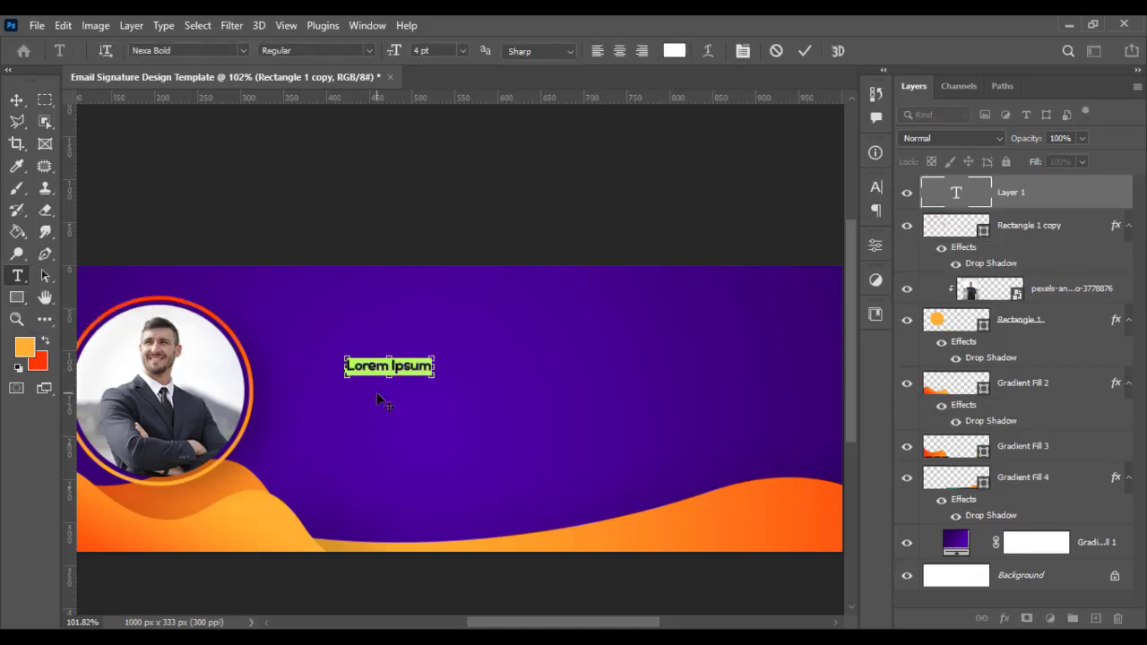
key("BackSpace")
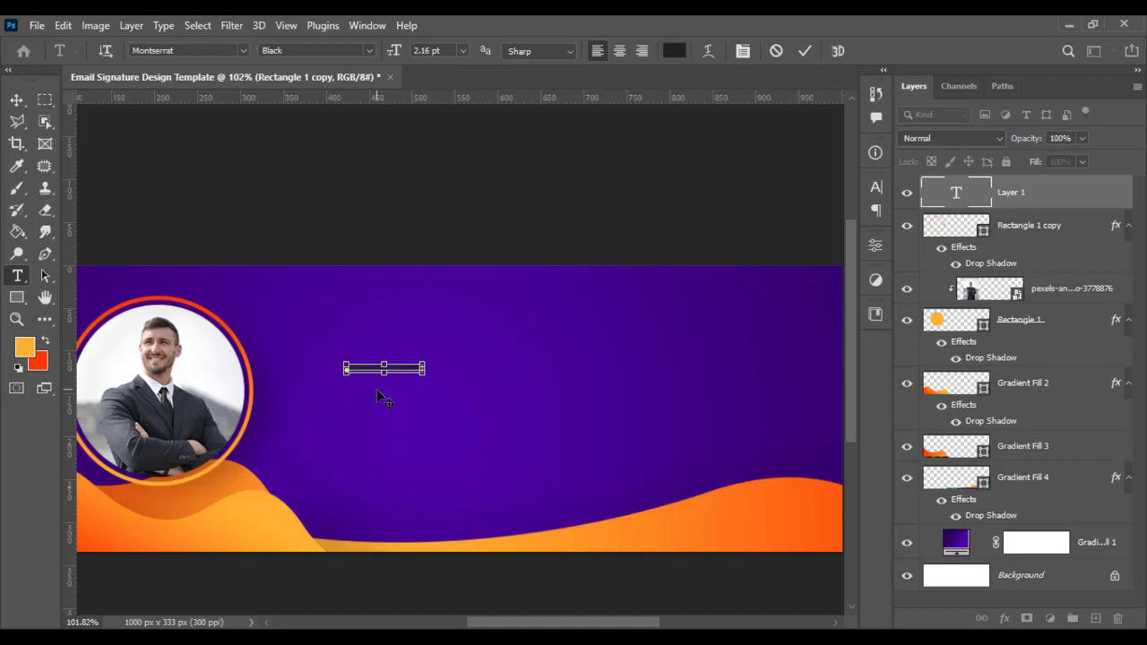
double_click(394, 369)
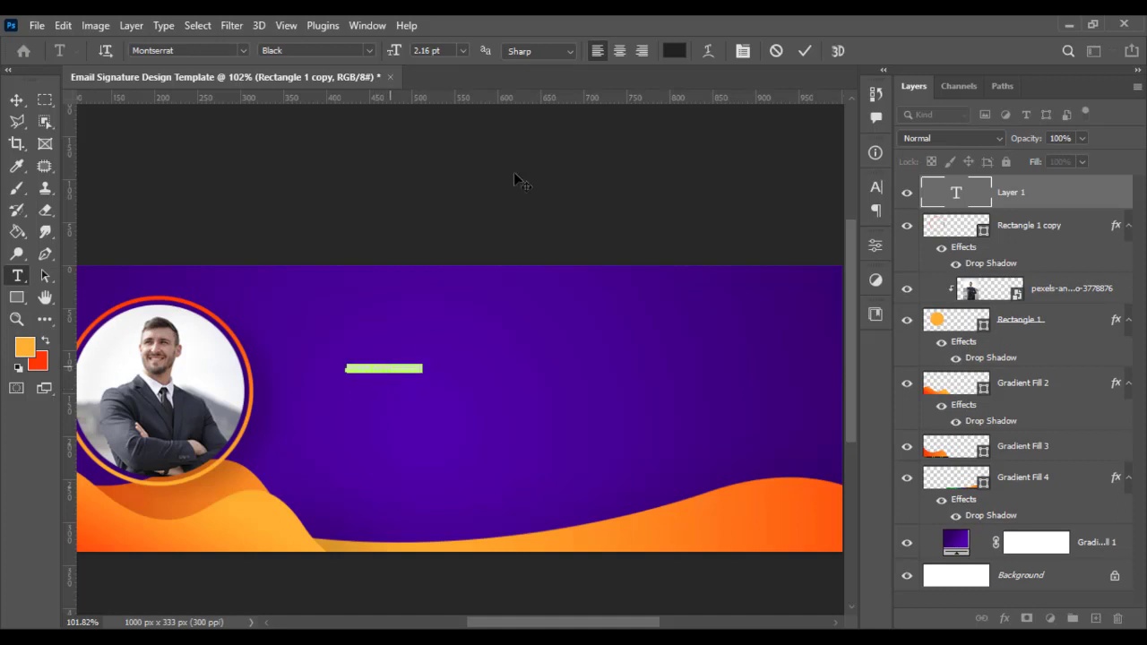
left_click(463, 50)
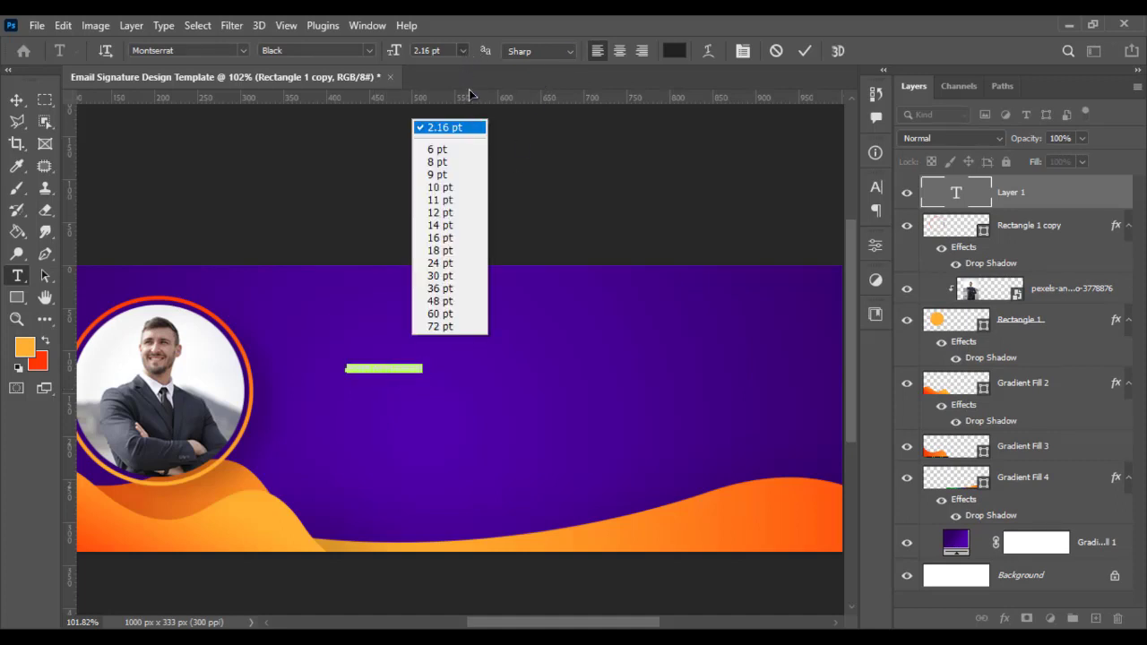
left_click(441, 188)
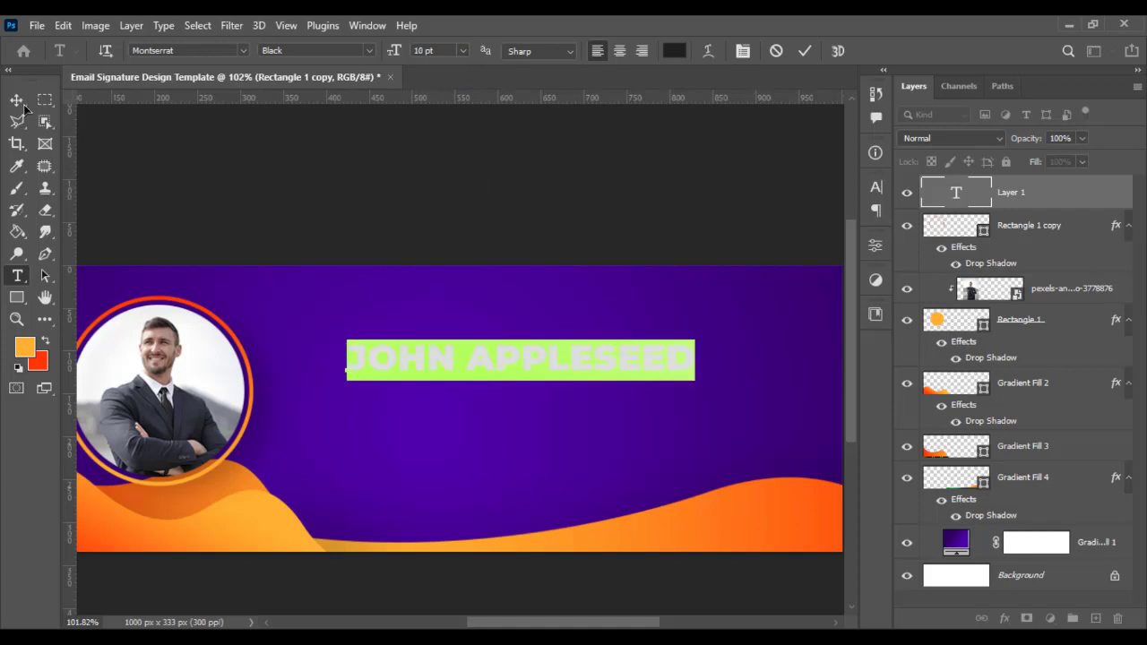
left_click(673, 51)
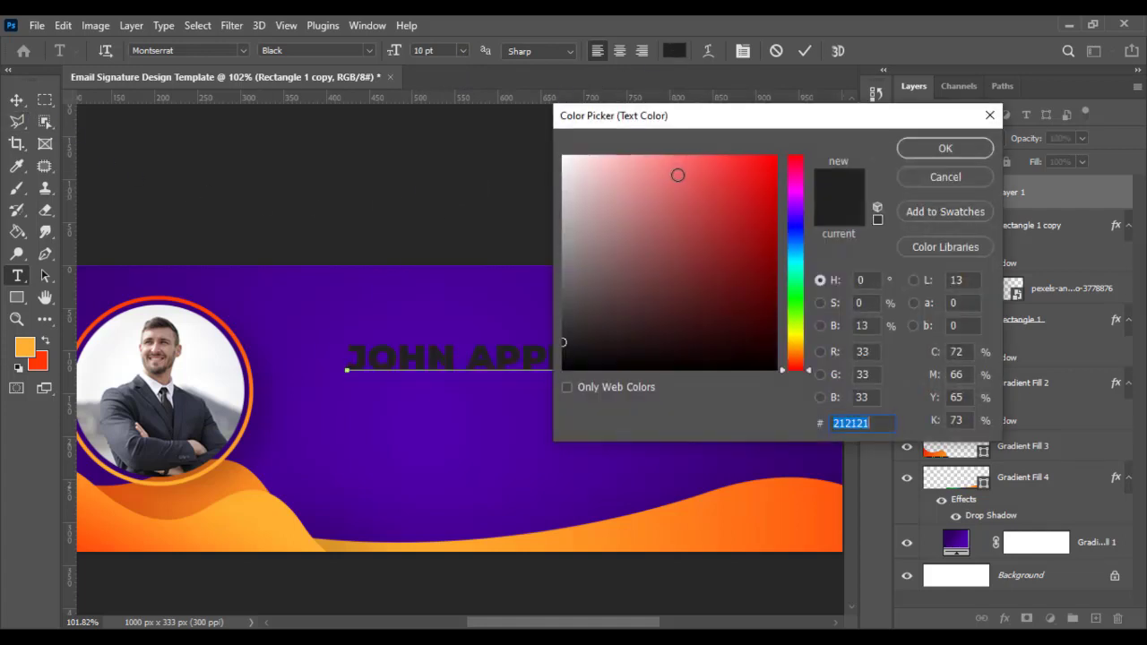
type("ffffff")
left_click(932, 149)
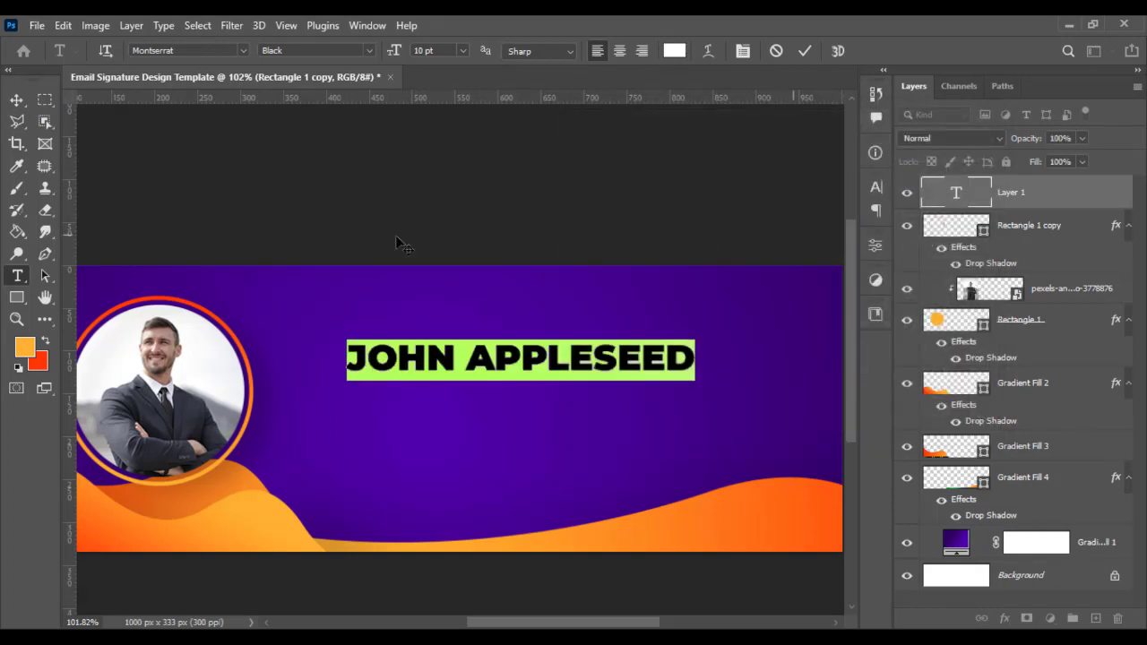
left_click(17, 100)
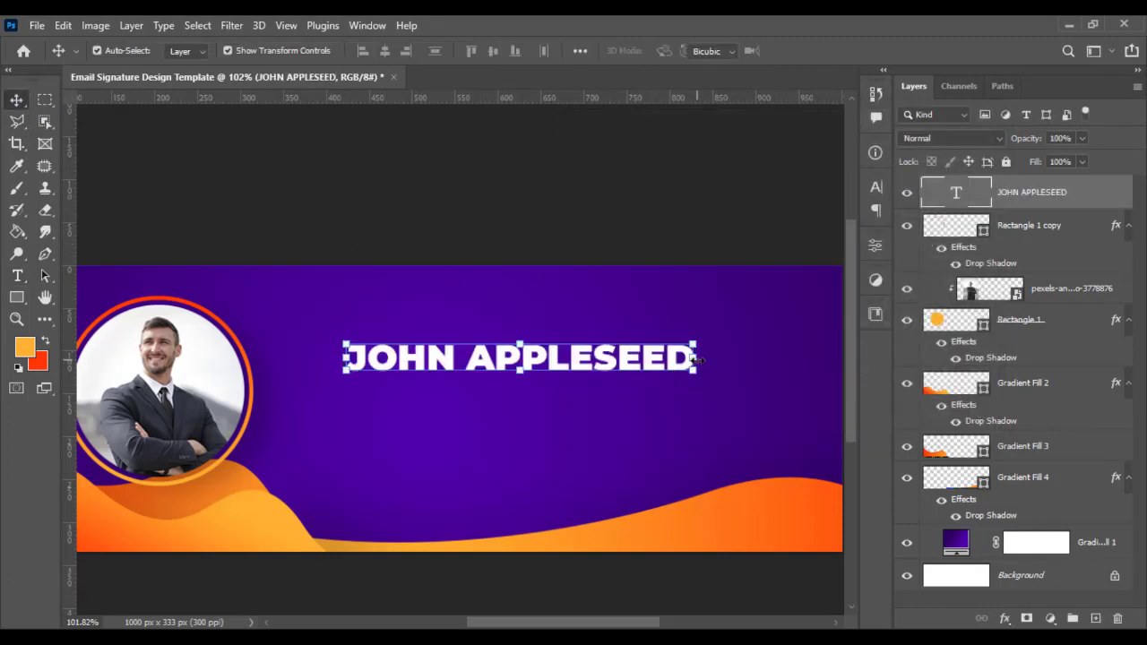
Scale the name to 62.78%, nudge it up, and align its left edge to a vertical guide near 400 px.
left_click_drag(695, 372, 501, 349)
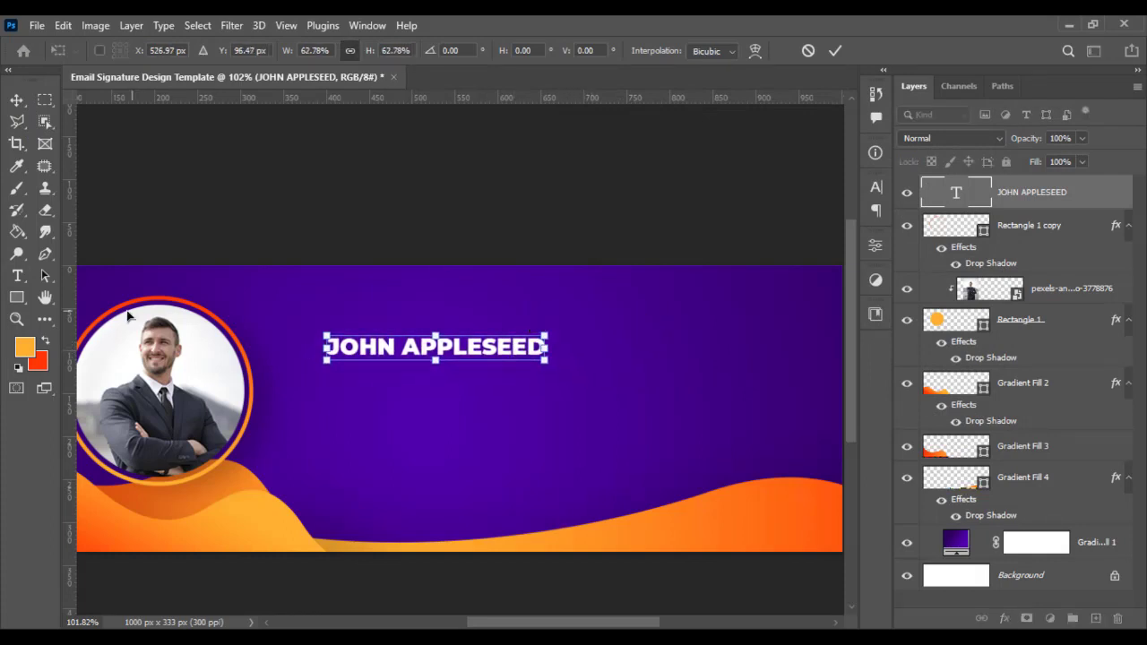
left_click_drag(68, 313, 326, 381)
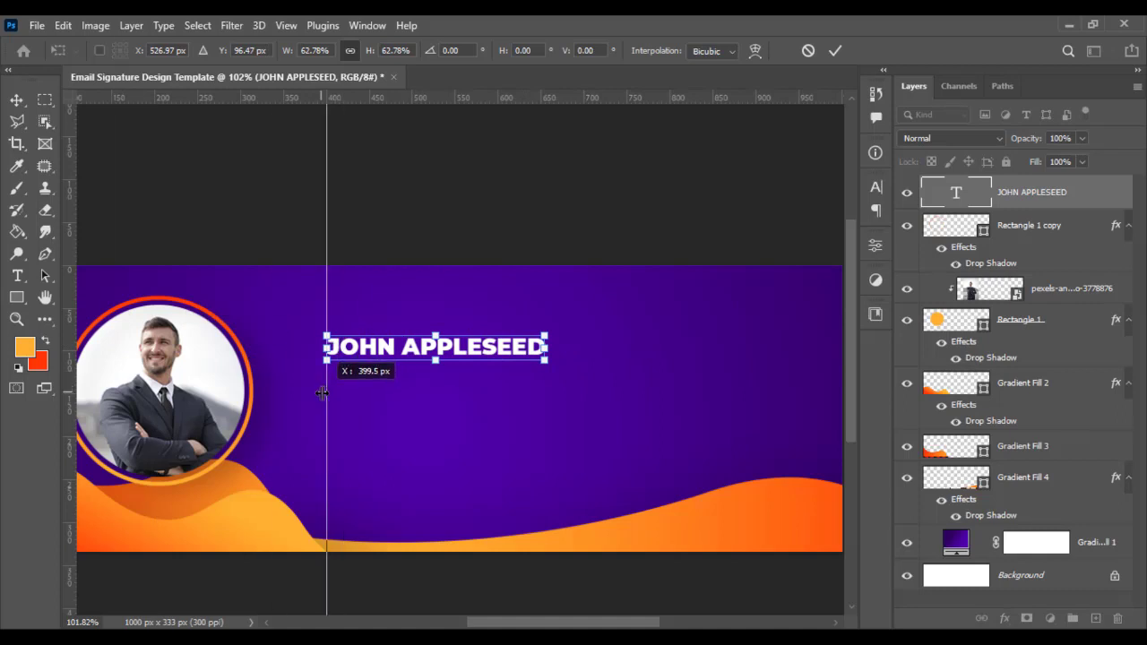
scroll(330, 351, "up", 2)
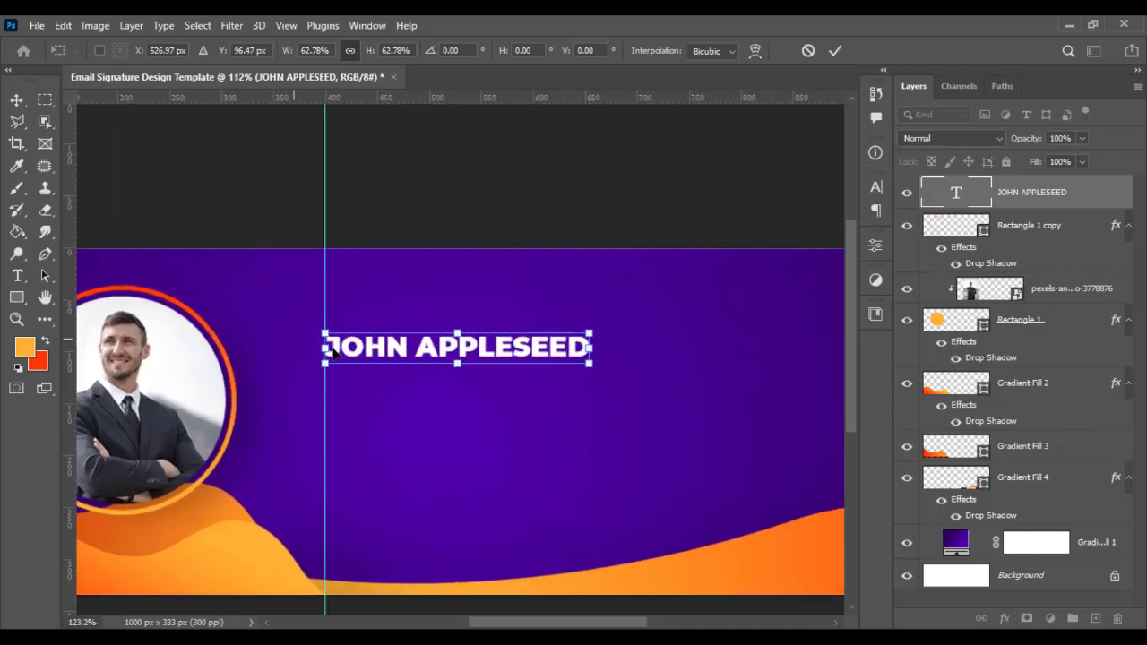
scroll(329, 351, "up", 4)
left_click_drag(374, 328, 394, 304)
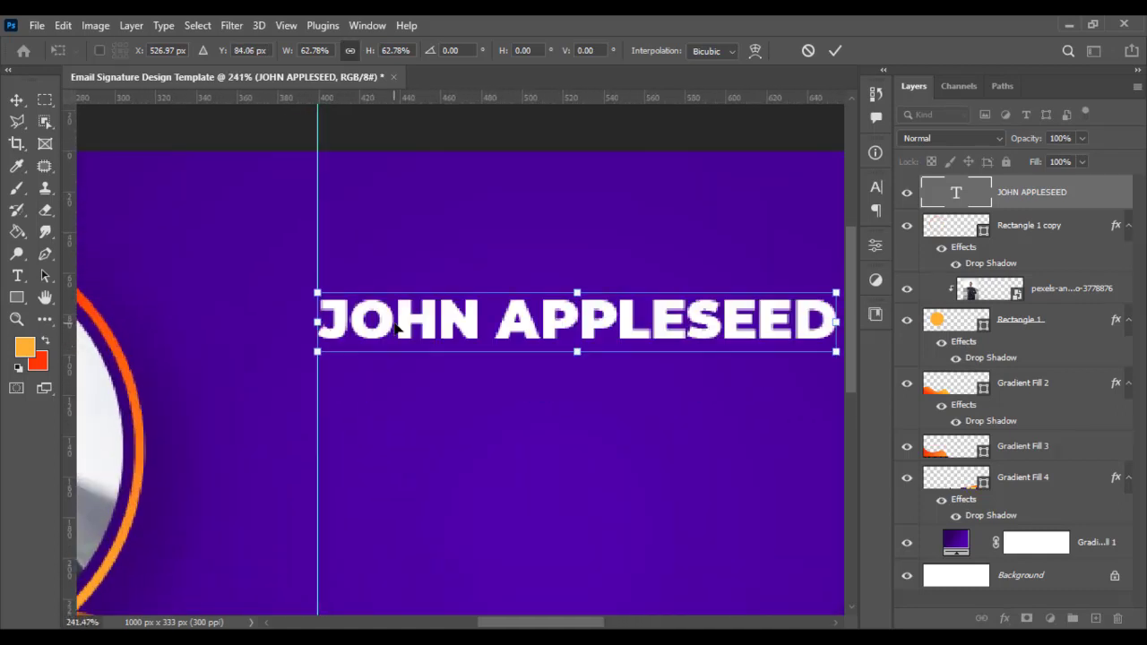
key("Return")
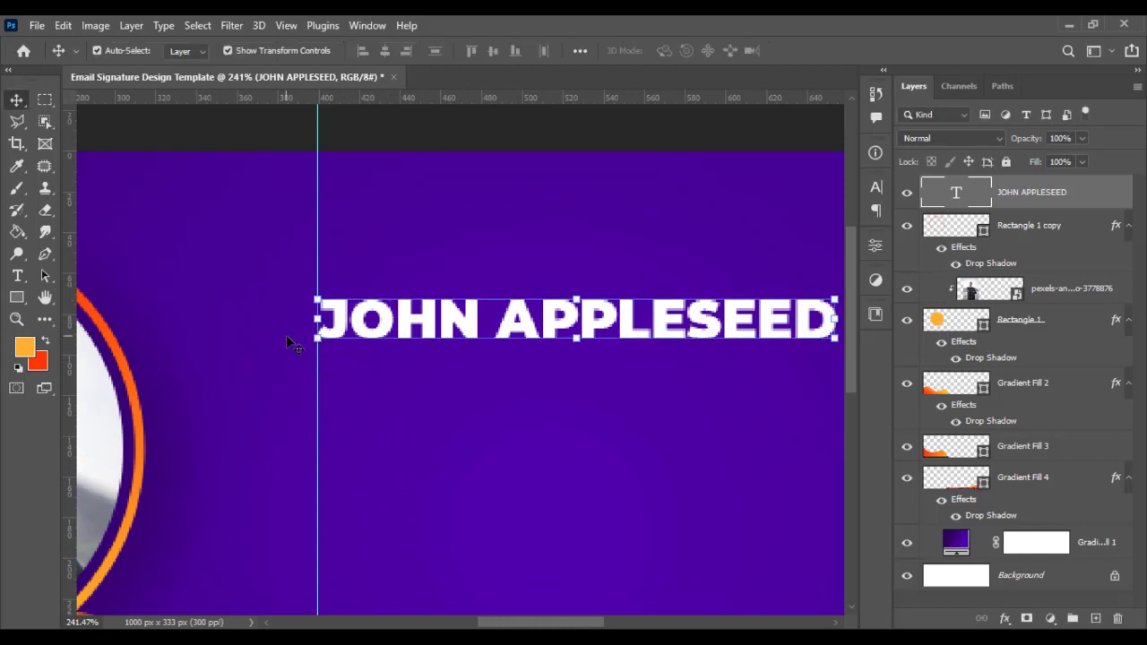
Add a 'Project Manager' text layer below the name.
left_click(17, 278)
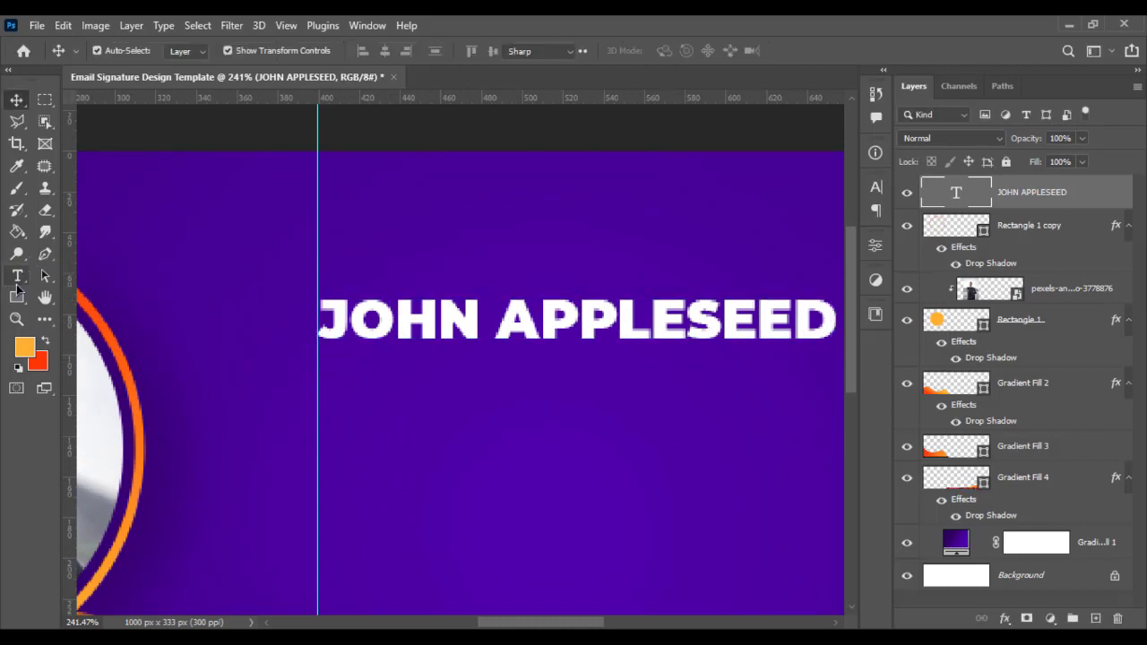
left_click(355, 489)
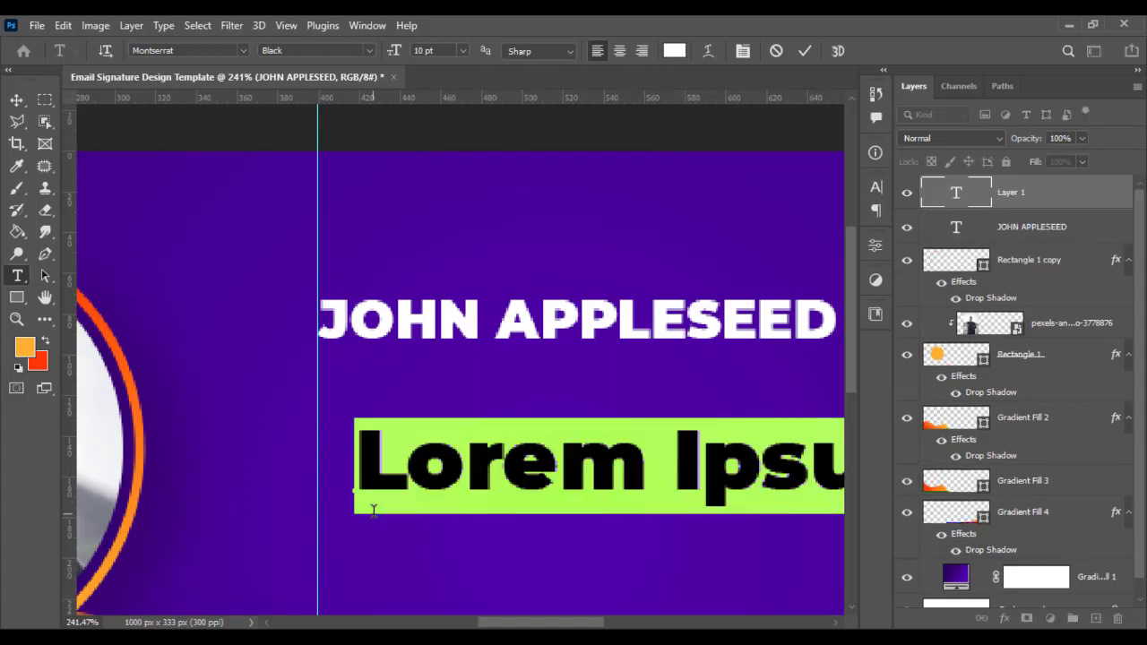
type("pr")
key("BackSpace")
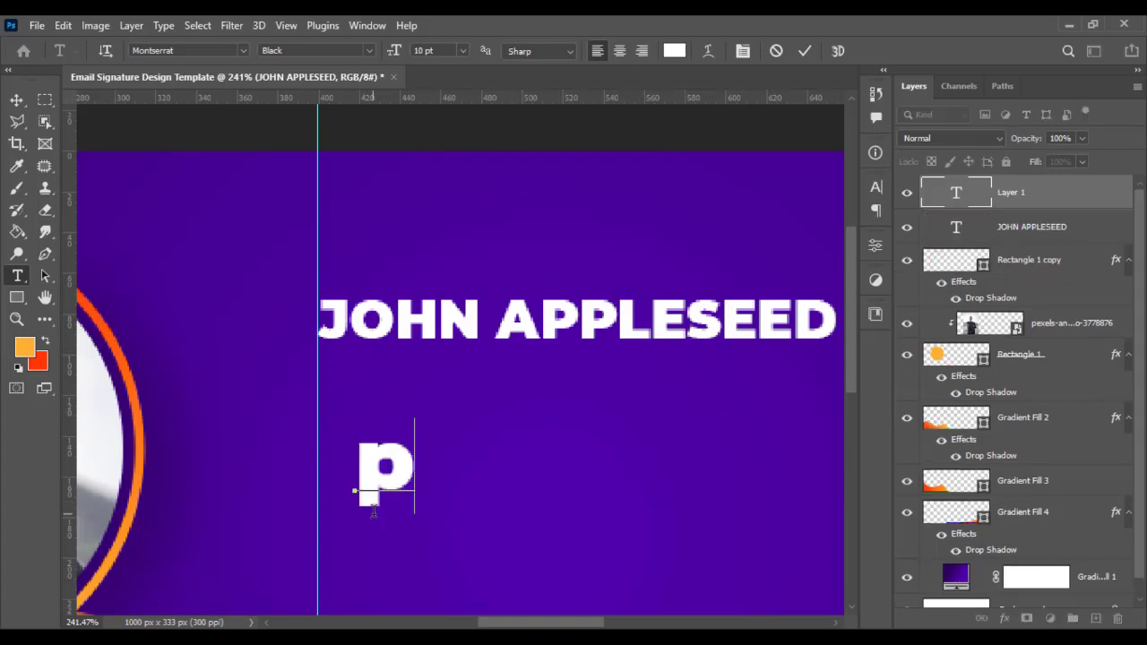
key("BackSpace")
type("Proj")
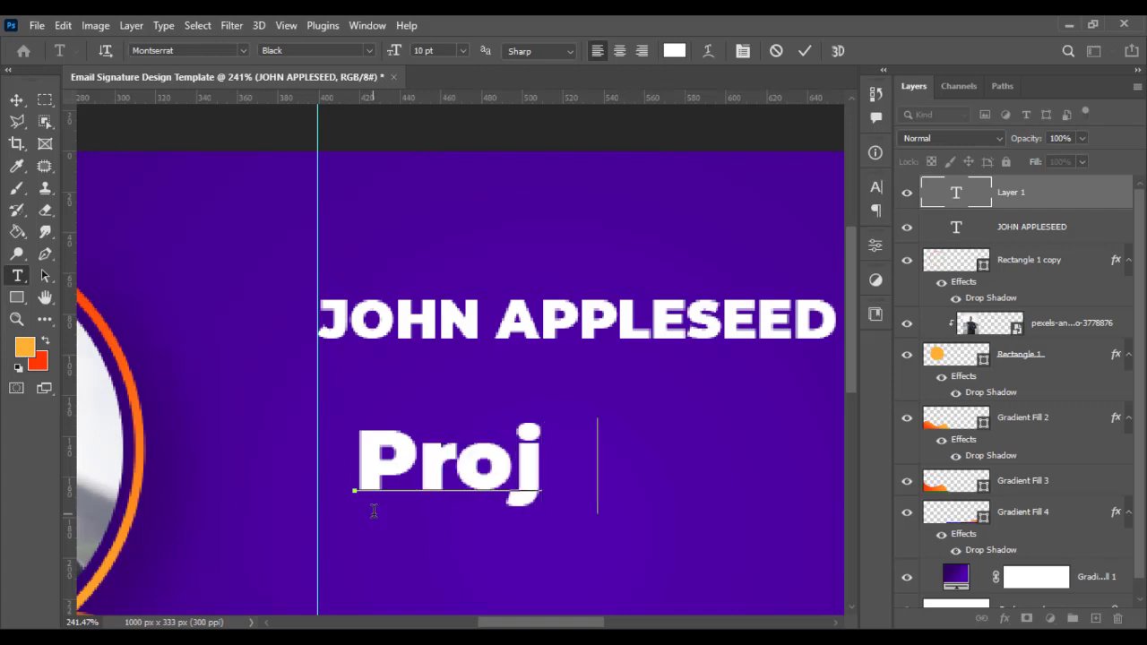
type("ect M")
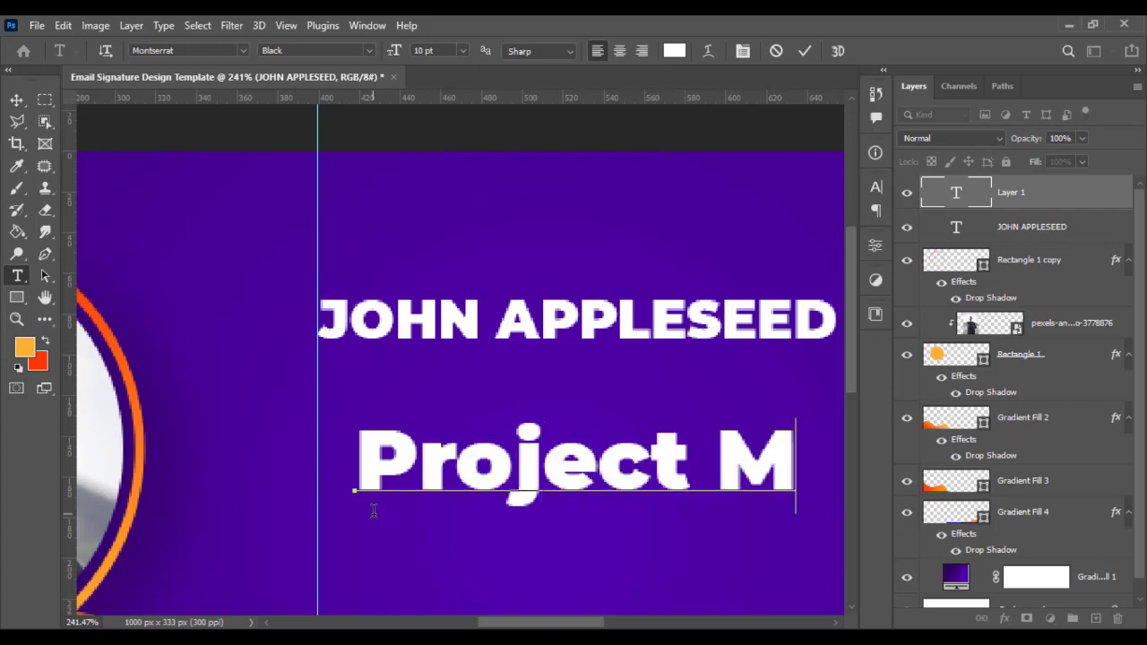
type("a")
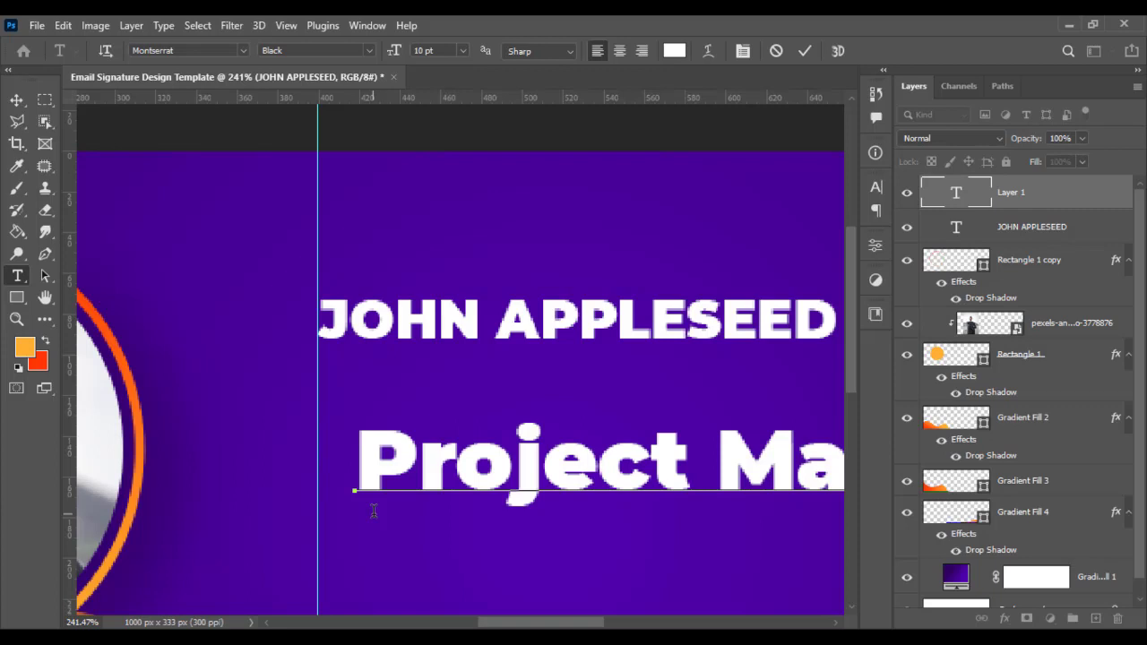
Set the Project Manager title to 6 pt Montserrat Regular.
key("ctrl+a")
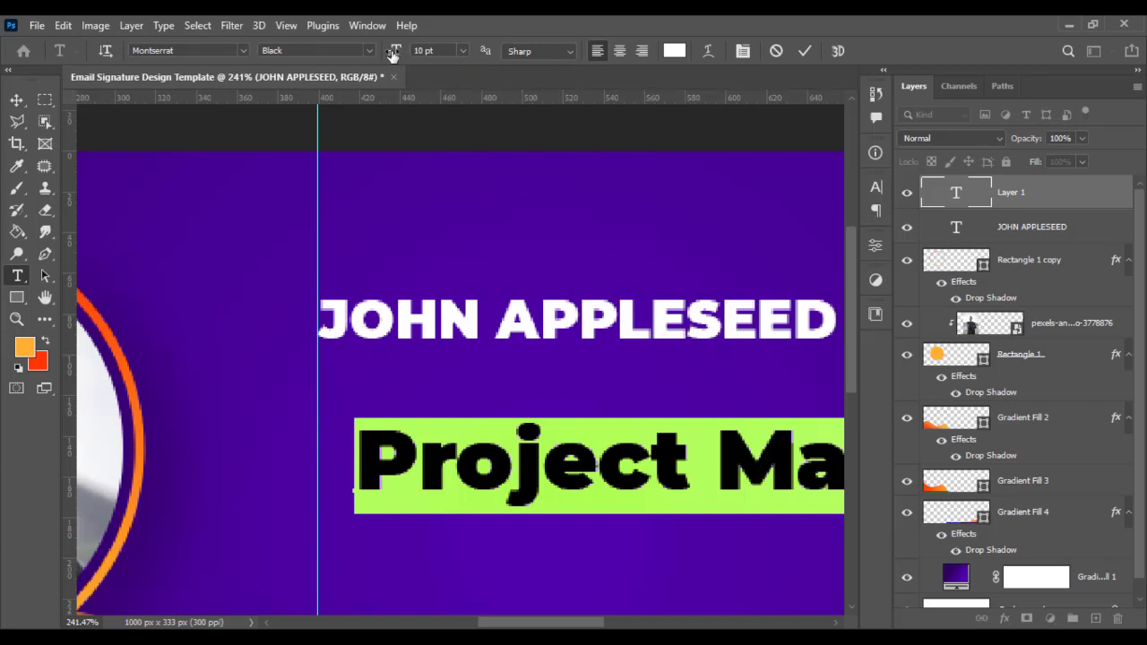
left_click_drag(392, 55, 381, 59)
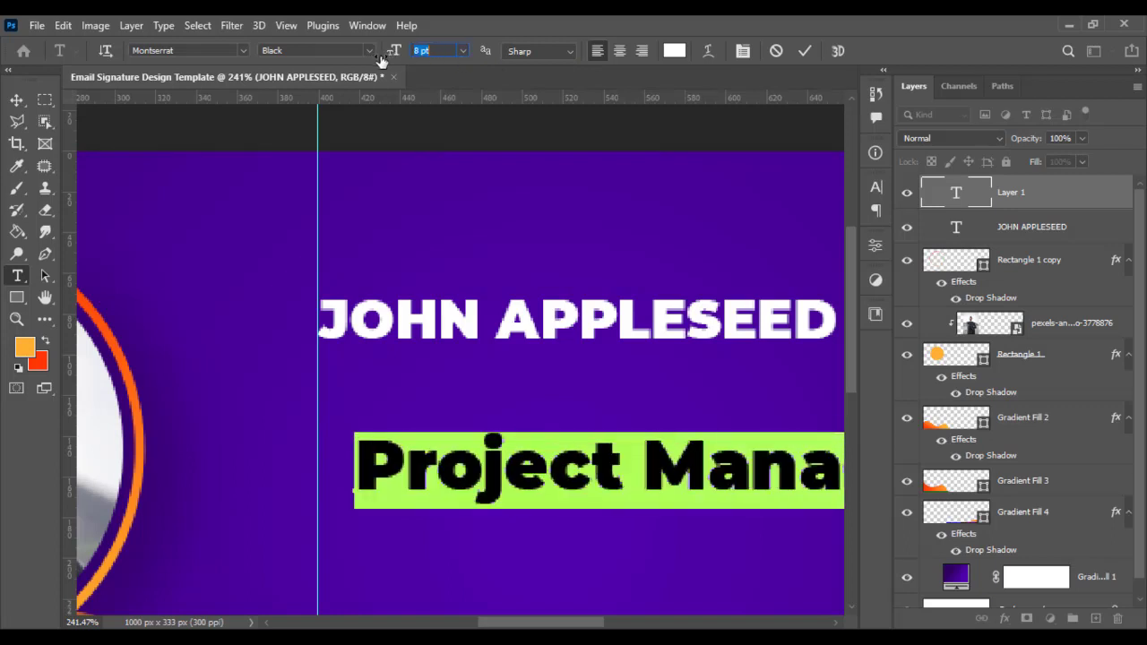
key("Down")
key("Down")
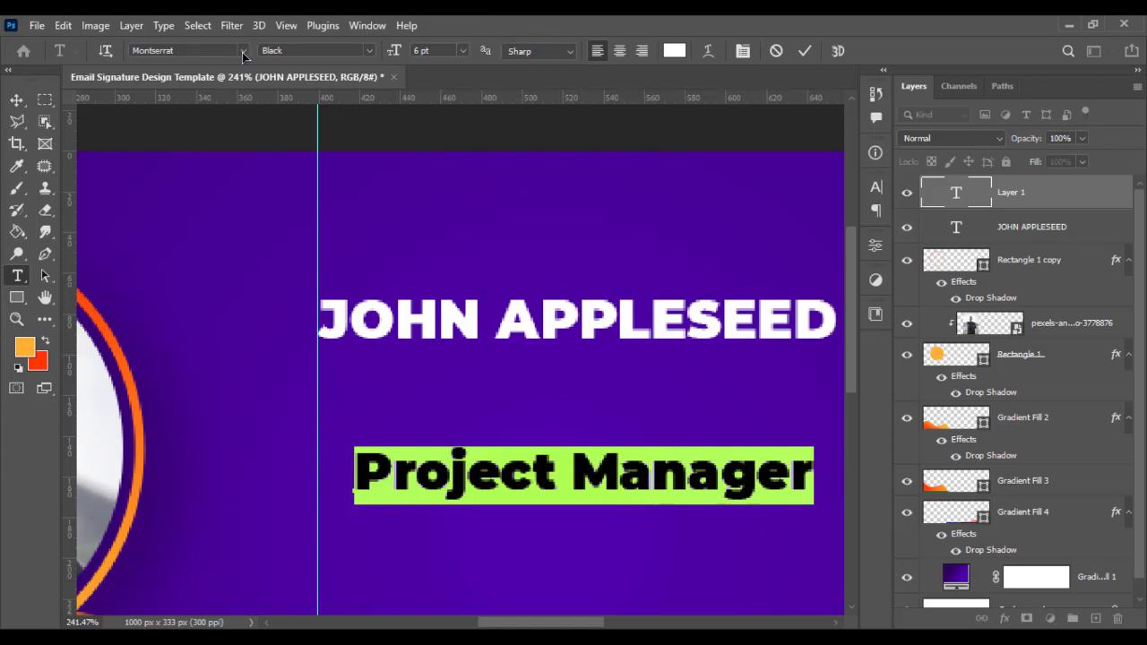
left_click(370, 51)
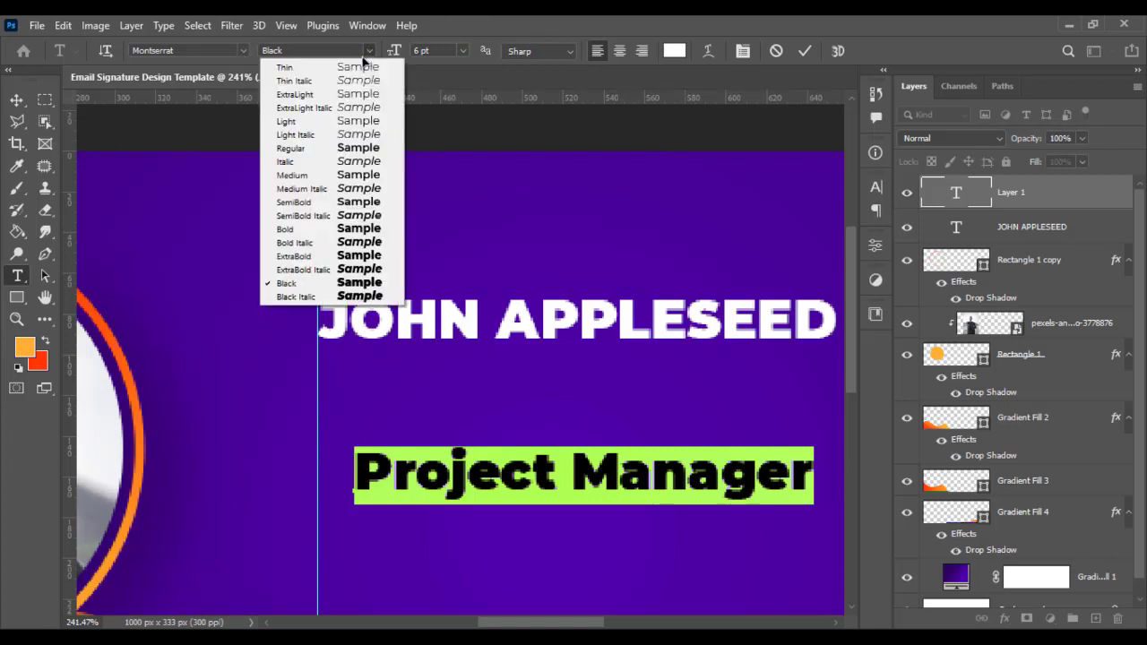
left_click(330, 122)
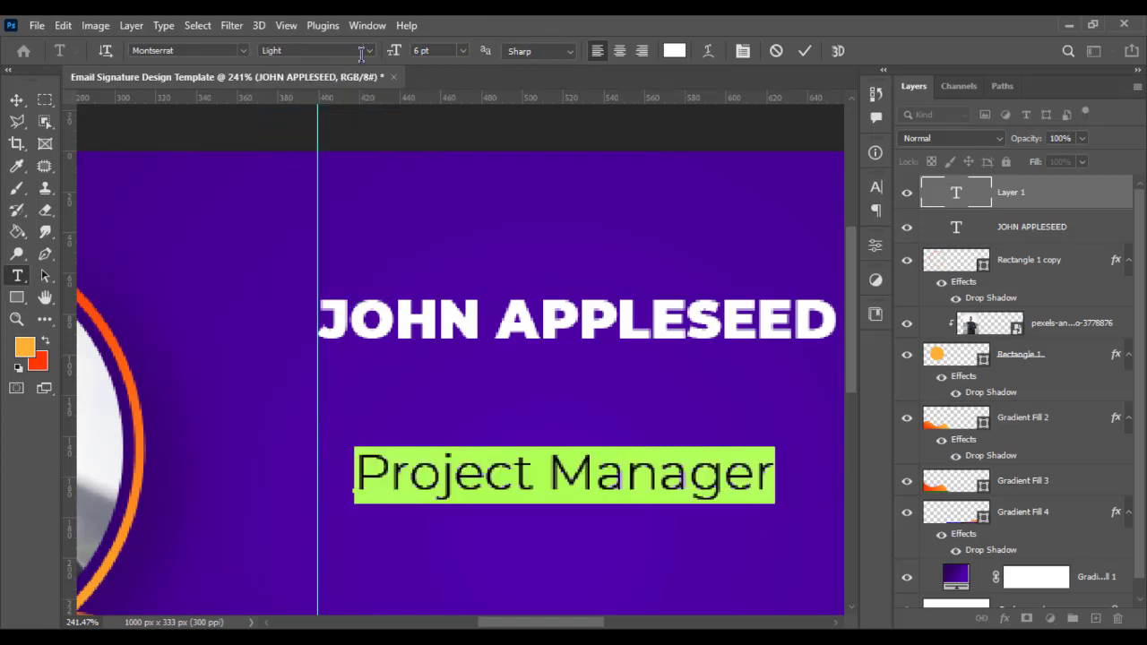
left_click(361, 53)
left_click(320, 152)
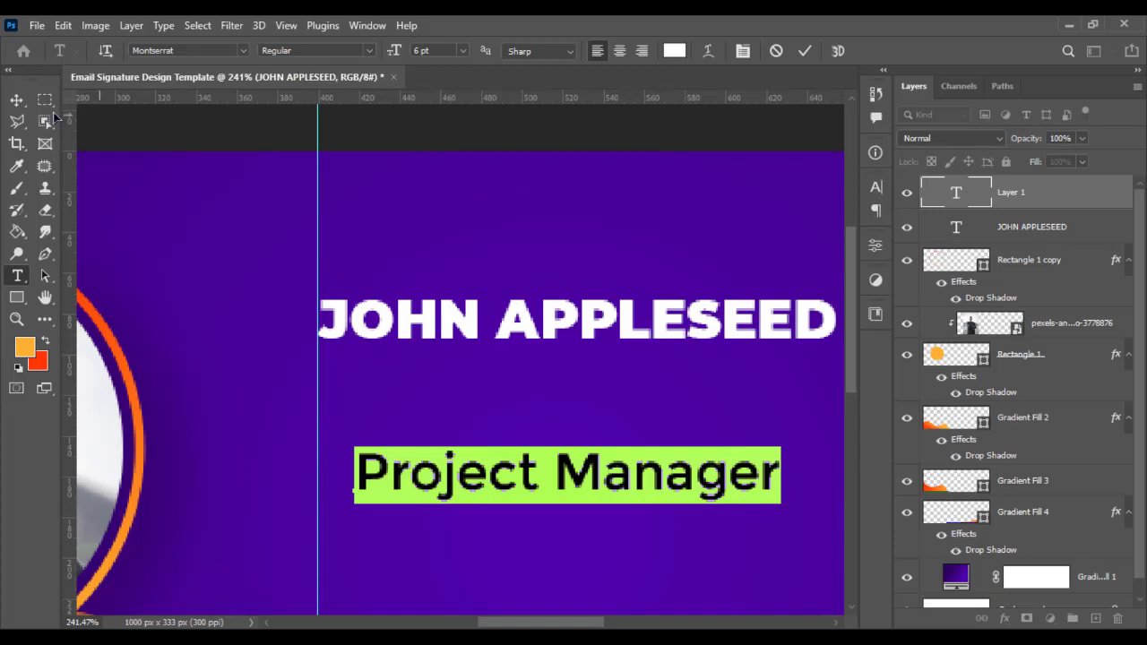
left_click(16, 100)
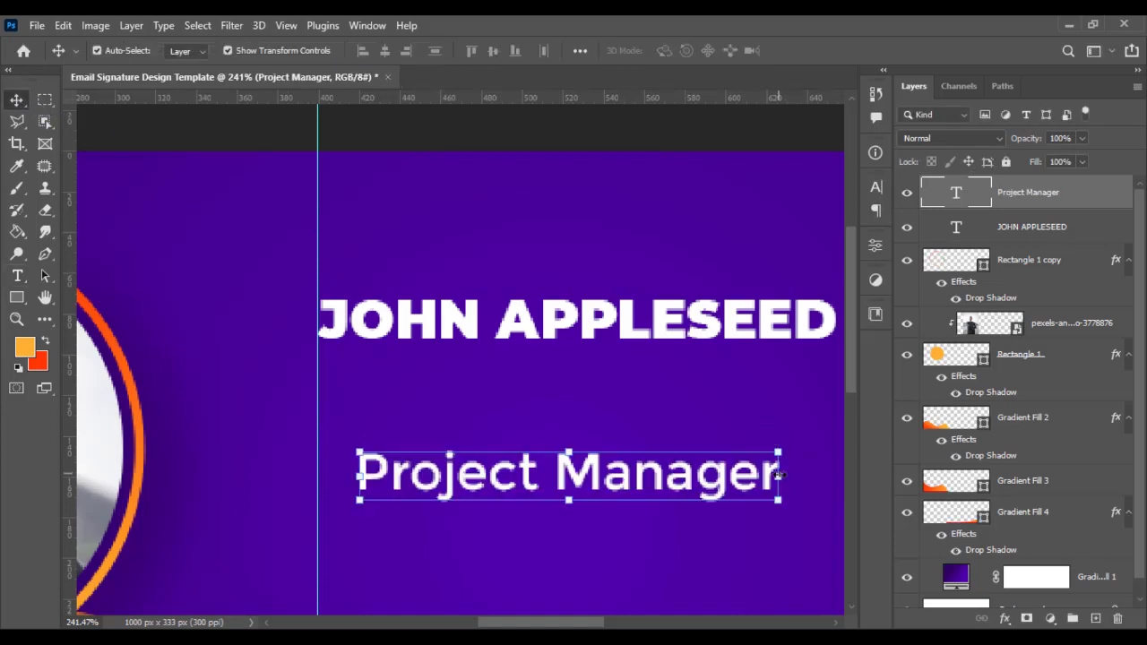
Scale the Project Manager title to about 69% and tuck it under the name, aligned to the guide.
left_click_drag(779, 475, 742, 482)
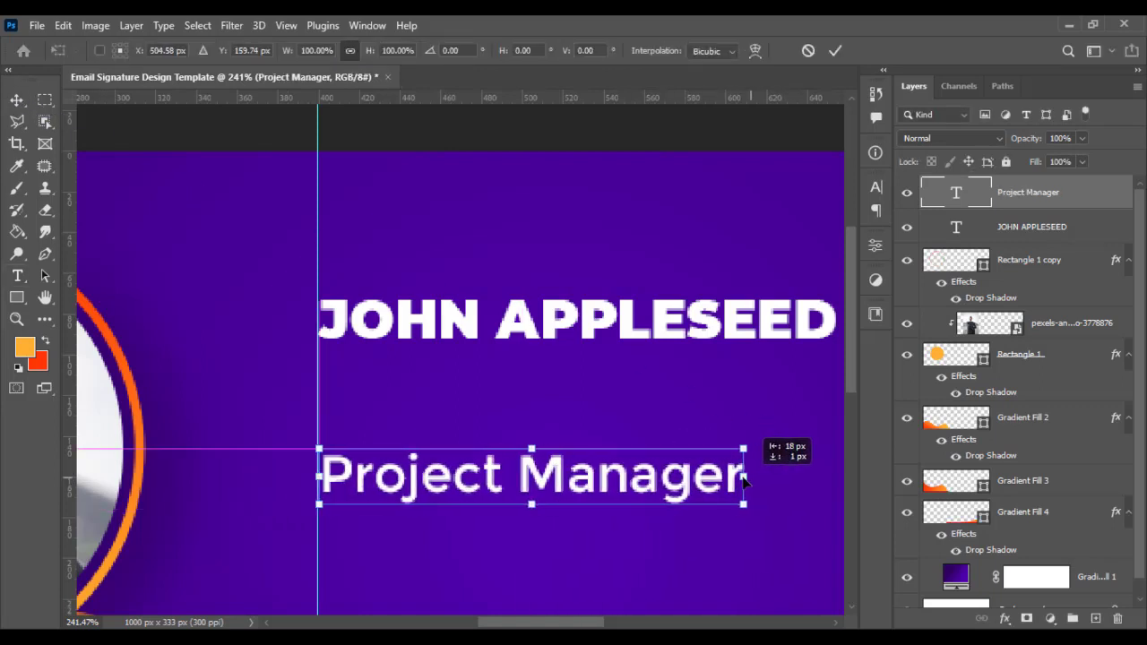
mouse_move(743, 476)
left_mouse_down()
mouse_move(593, 484)
mouse_move(582, 419)
left_mouse_up()
left_click_drag(578, 385, 577, 376)
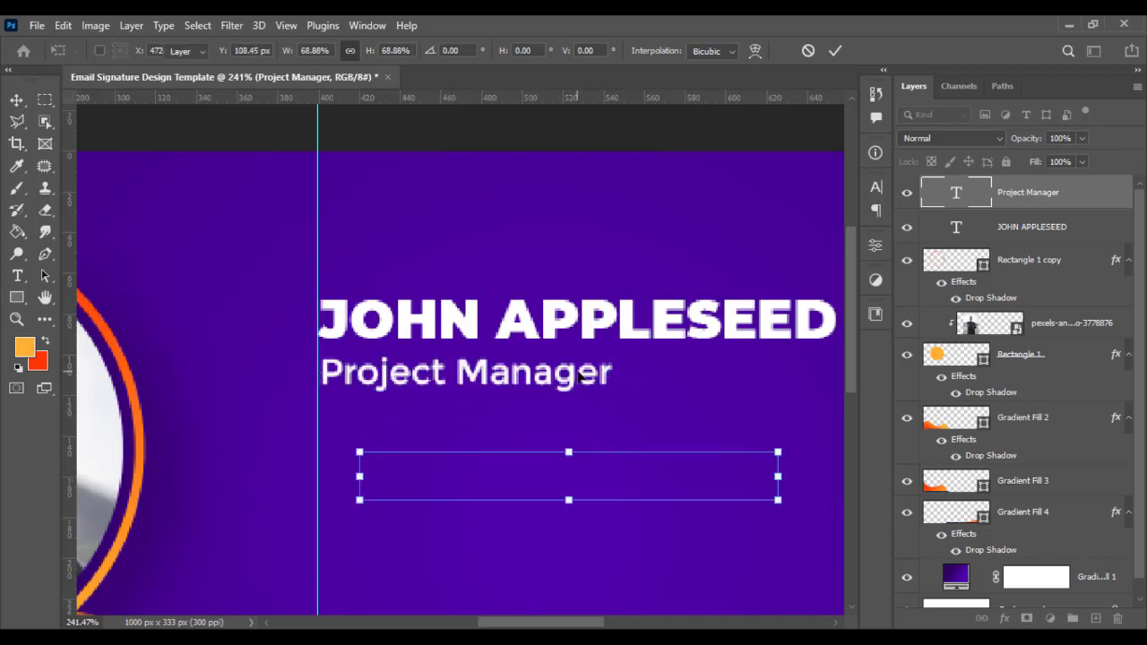
key("Return")
scroll(583, 375, "down", 5)
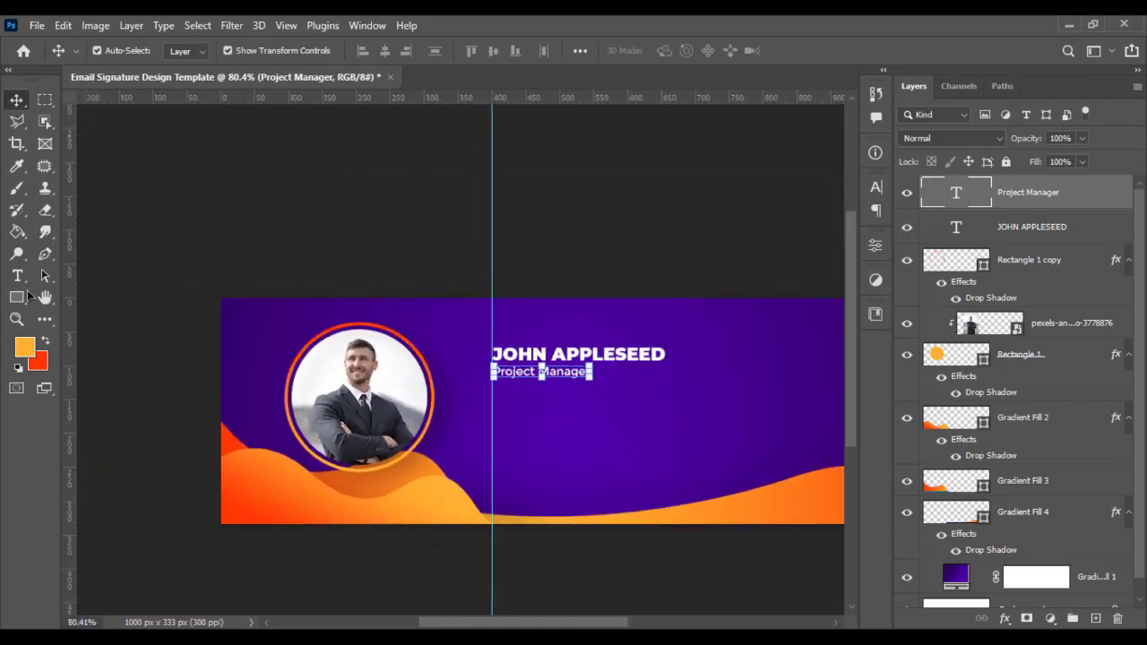
left_click(16, 275)
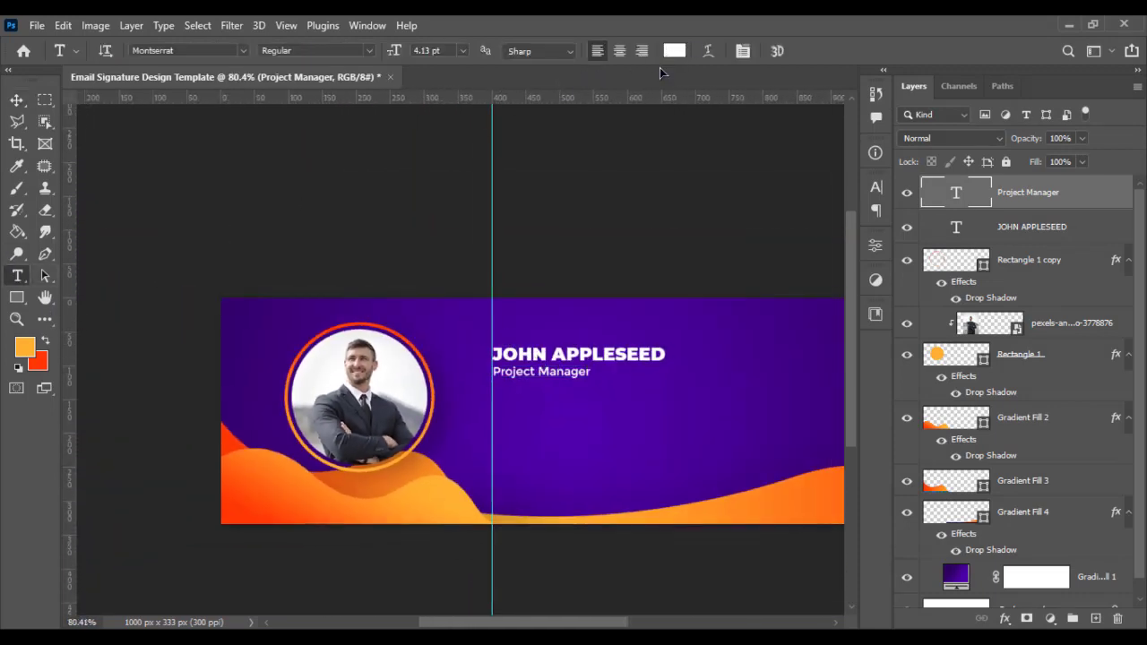
Colour the Project Manager title orange (#ffa92c) sampled from the wave.
left_click(673, 50)
left_click(253, 491)
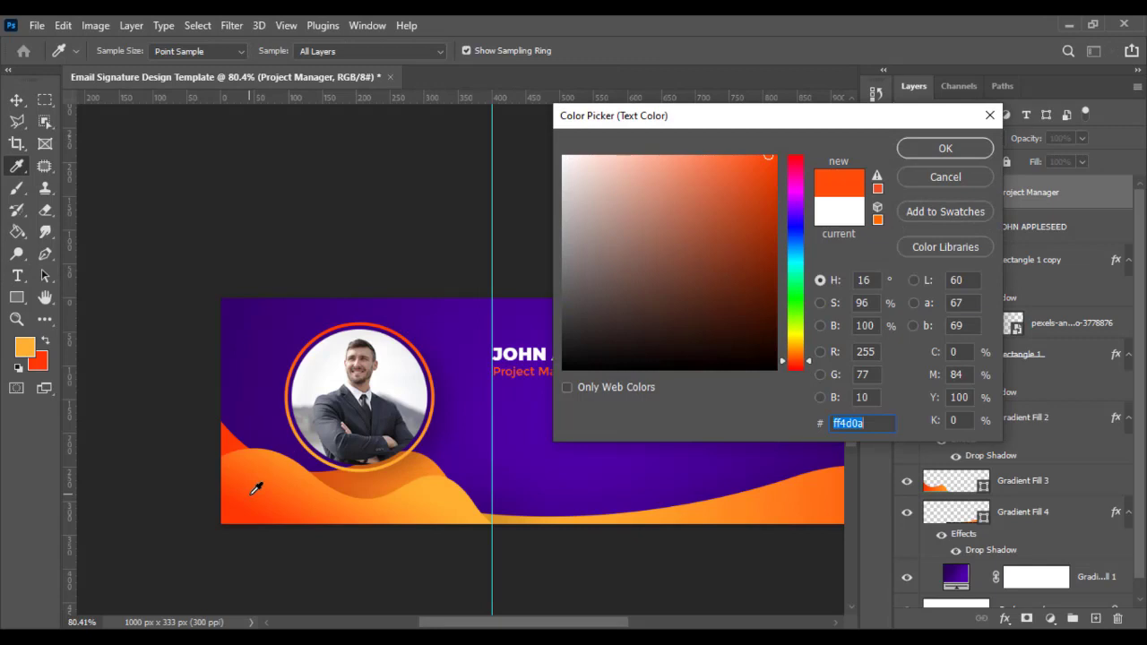
left_click(337, 496)
left_click(414, 493)
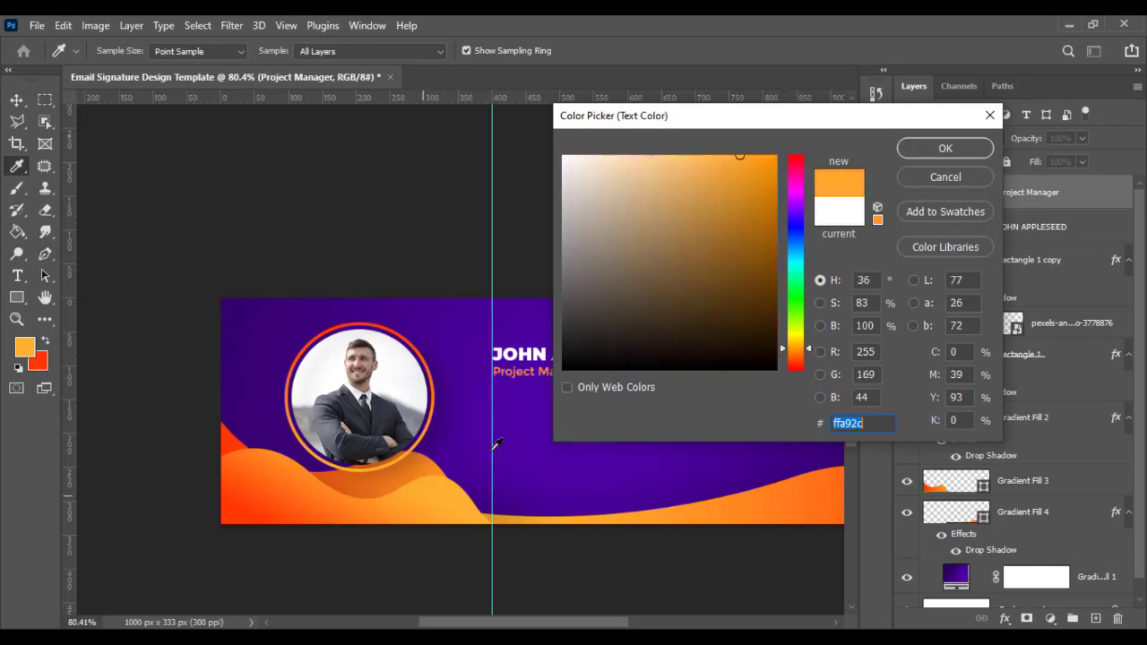
left_click(945, 147)
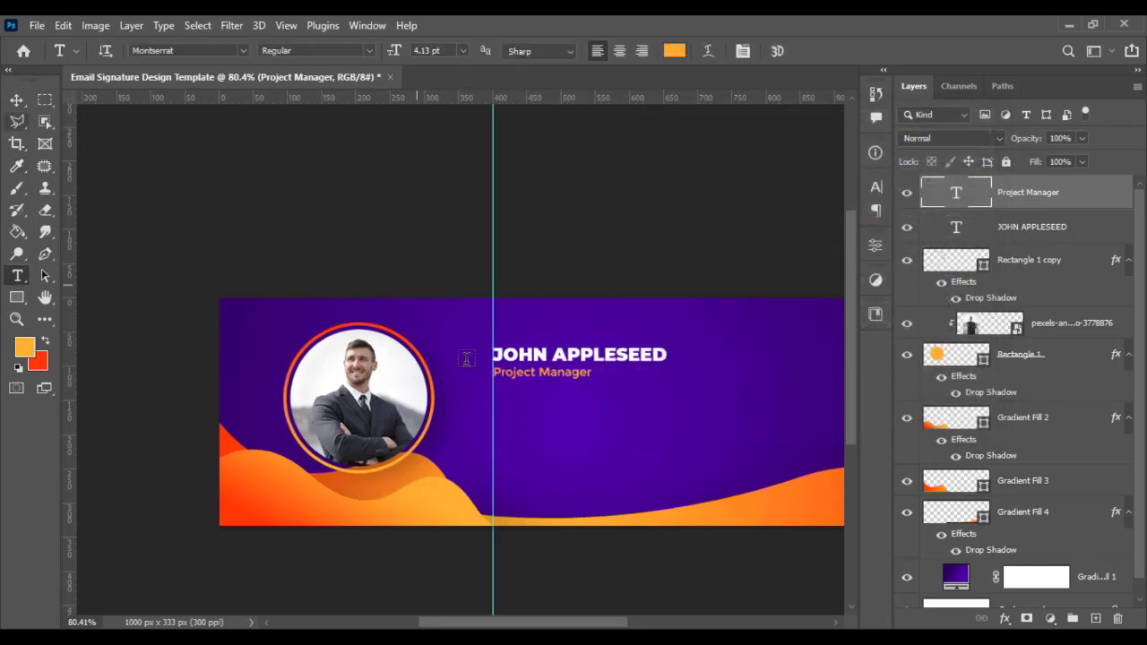
scroll(521, 384, "up", 1)
left_click_drag(521, 383, 363, 369)
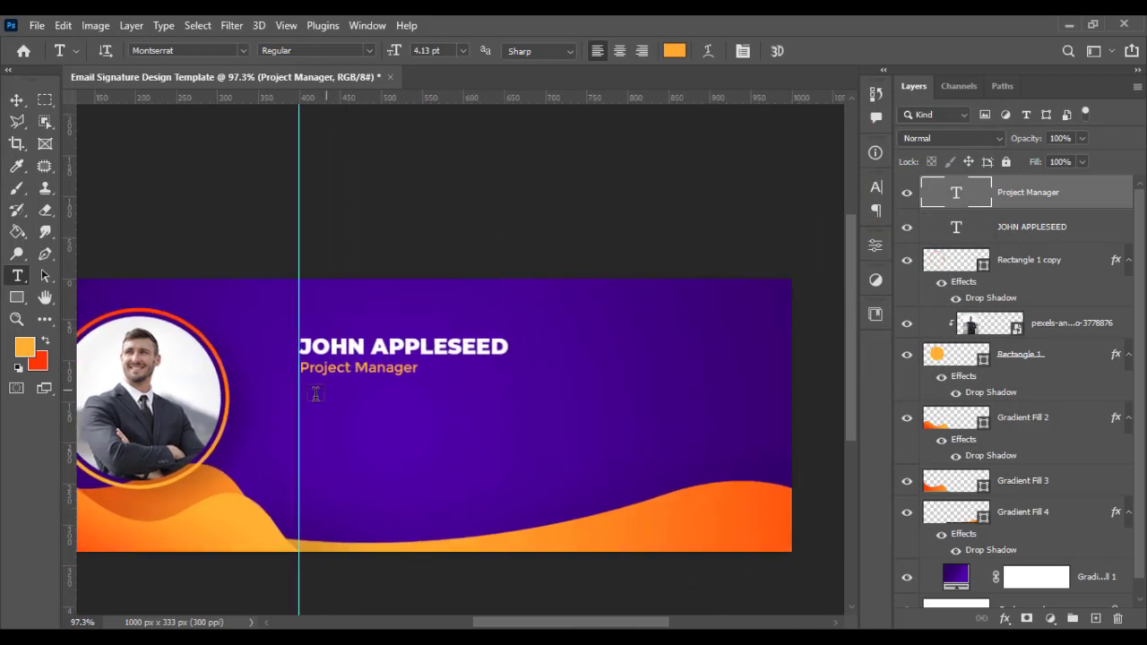
scroll(316, 399, "up", 1)
scroll(317, 402, "up", 1)
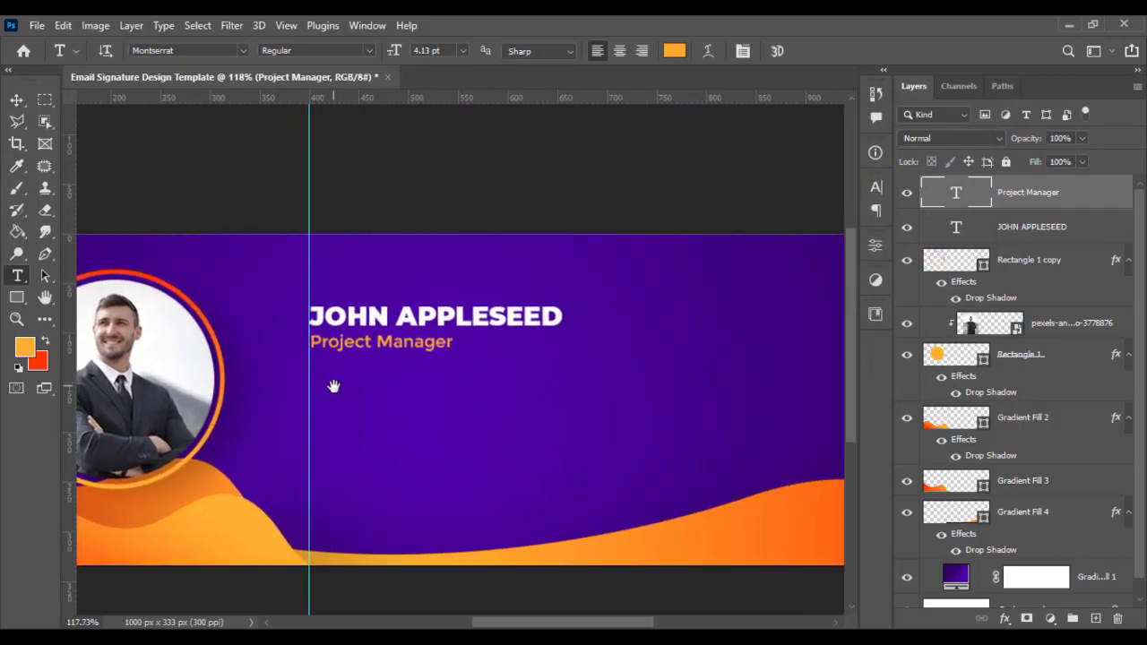
scroll(300, 412, "up", 1)
Paste the phone icon on the guide below the title and open its Blending Options.
key("v")
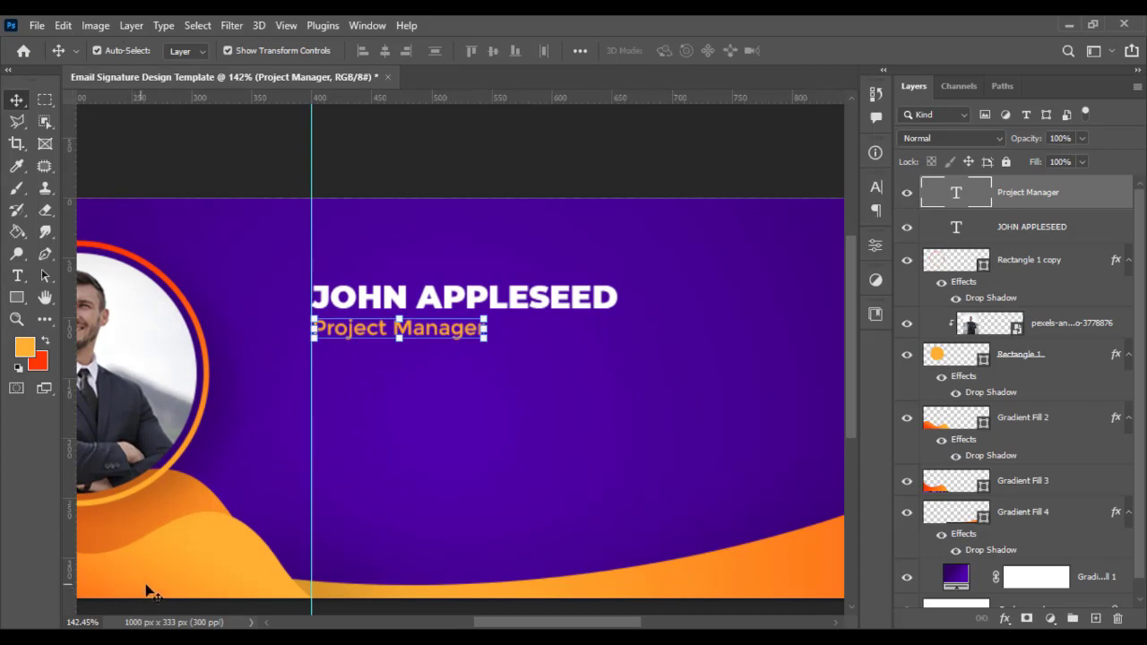
left_click(395, 166)
scroll(330, 415, "up", 1)
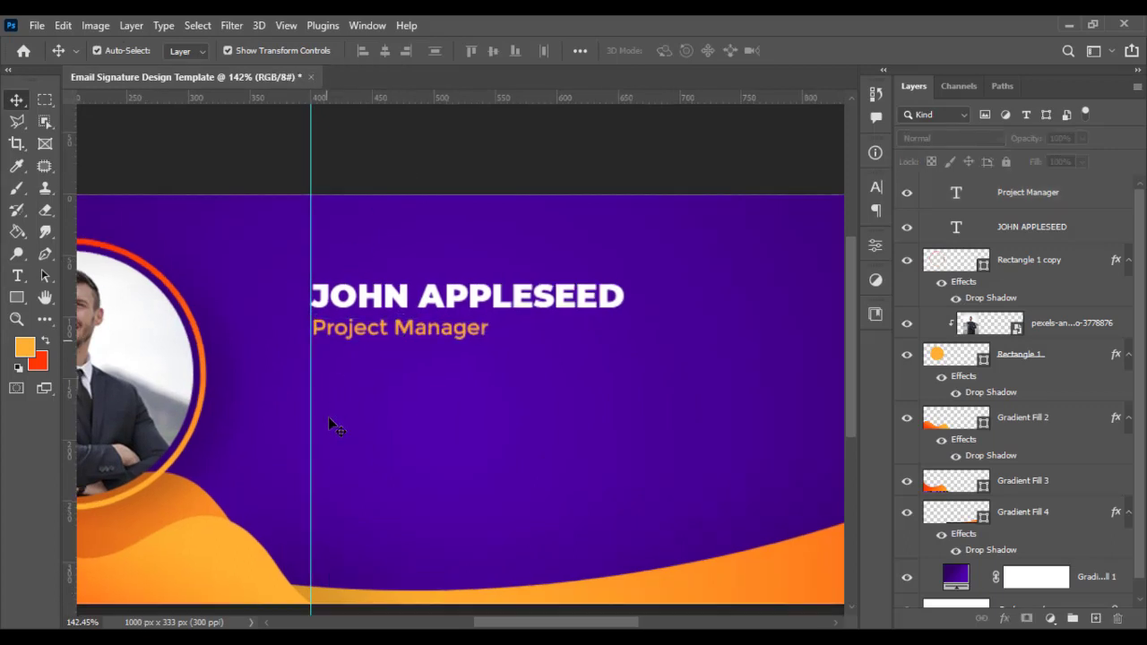
key("ctrl+v")
scroll(334, 412, "up", 3)
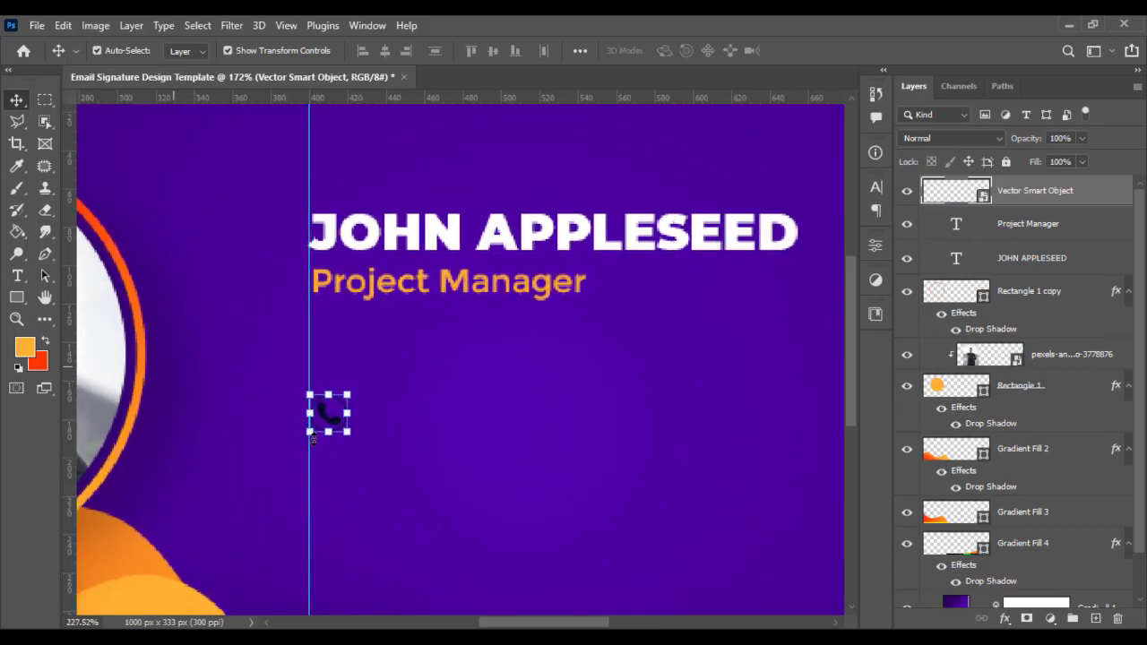
left_click_drag(337, 402, 337, 339)
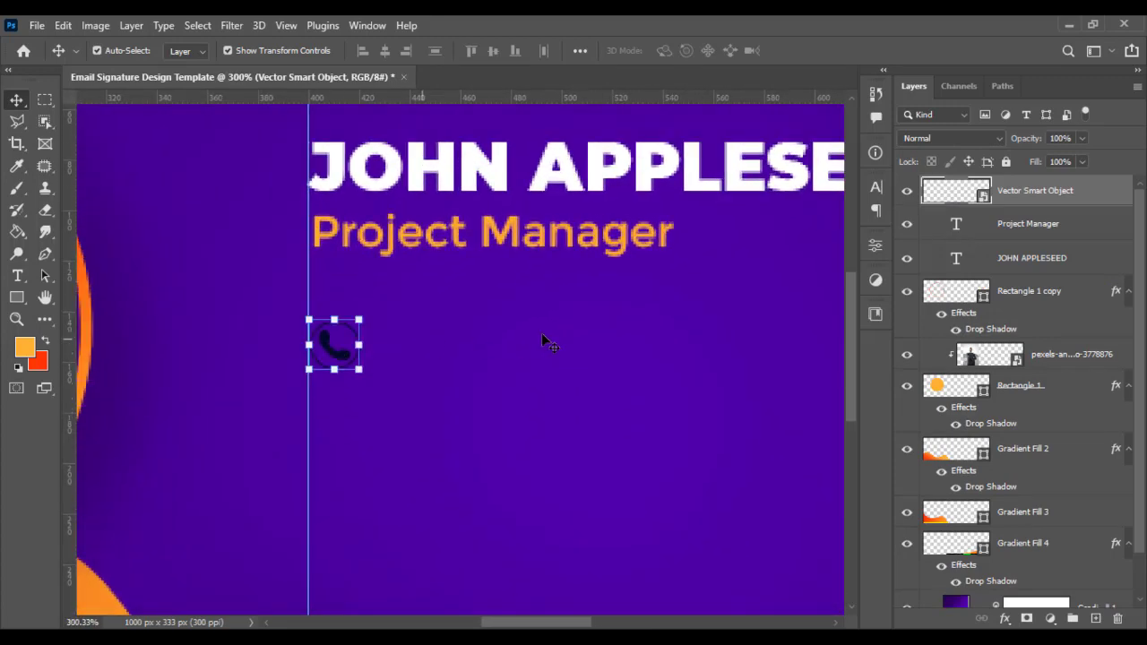
right_click(1010, 193)
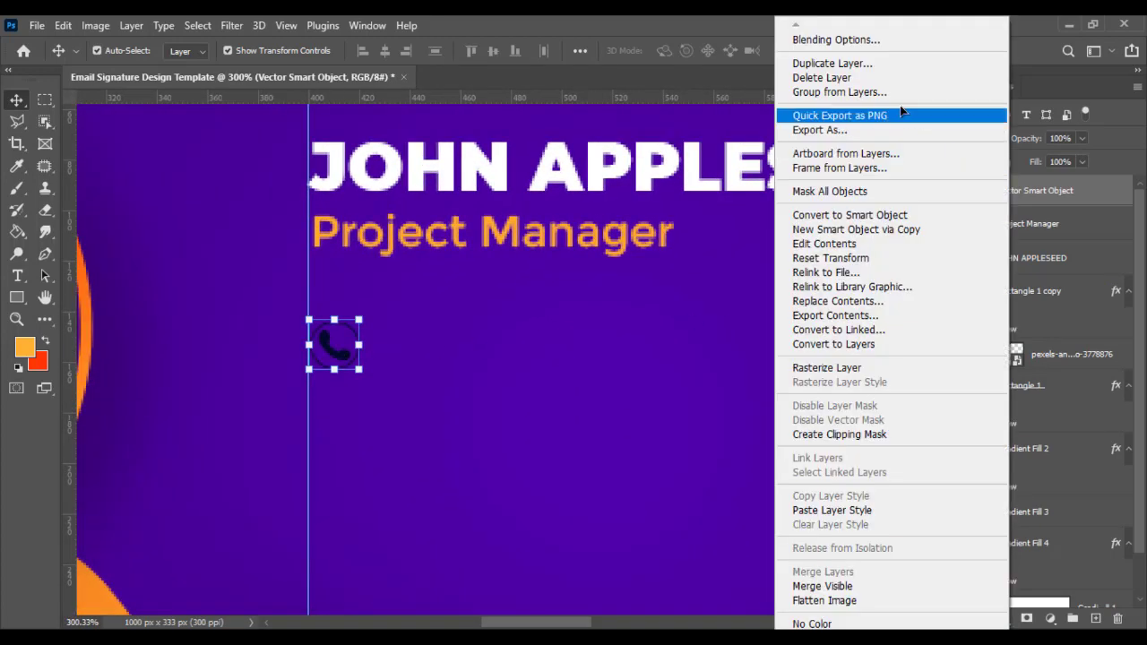
left_click(847, 39)
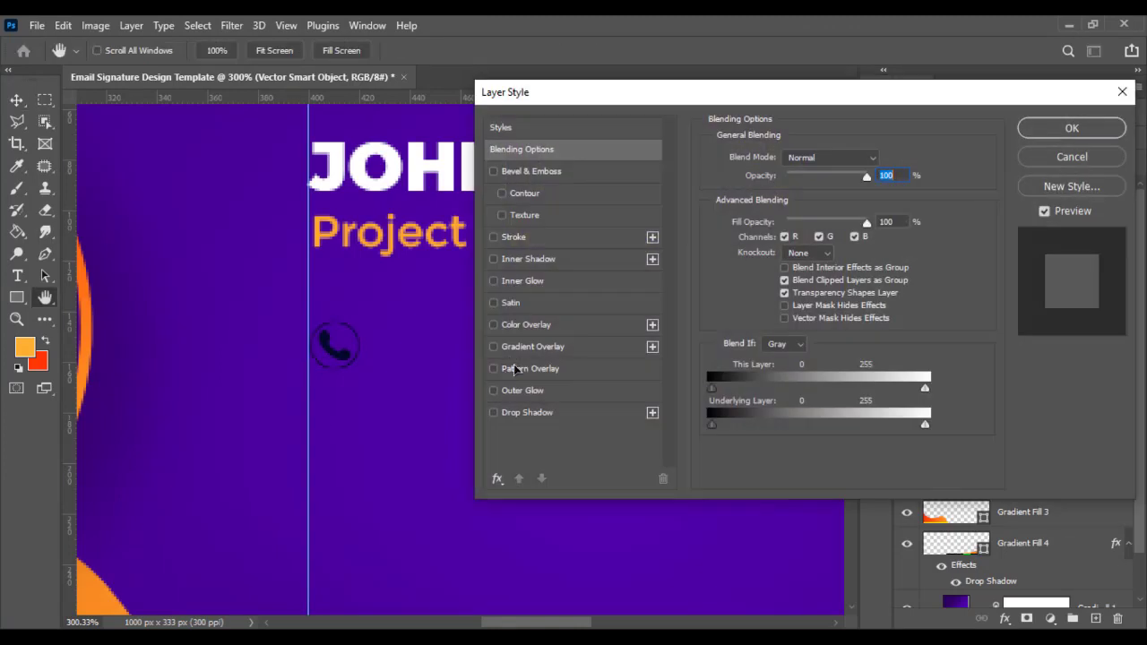
Apply a reversed orange Basics gradient overlay at 90° angle to the phone icon.
left_click(529, 345)
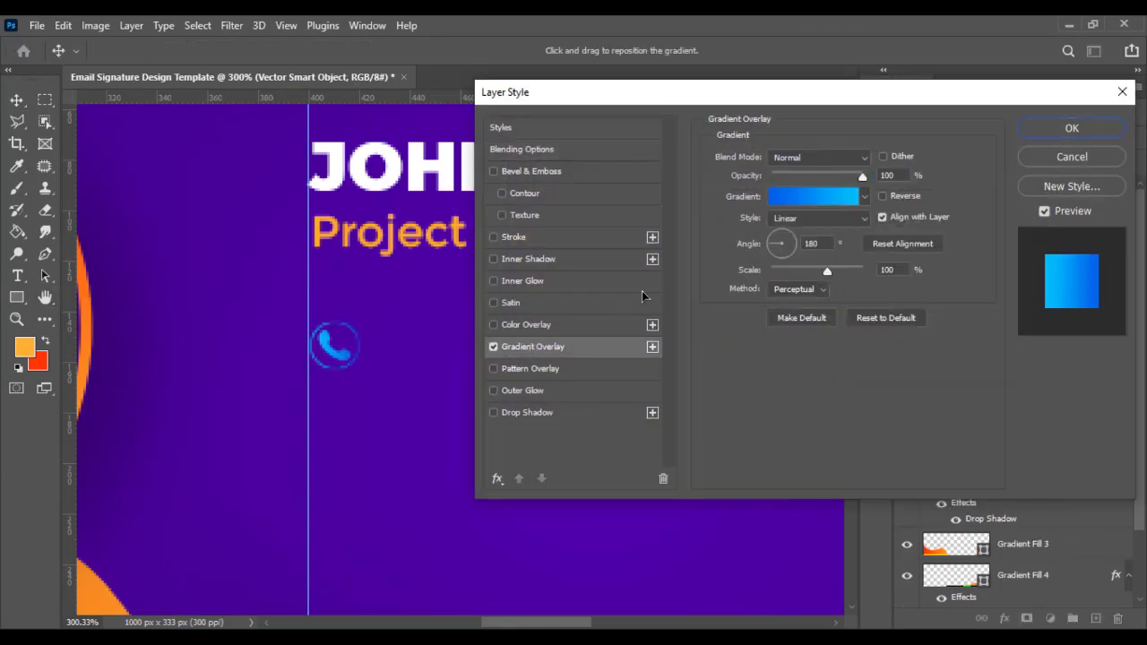
left_click(864, 196)
left_click(747, 255)
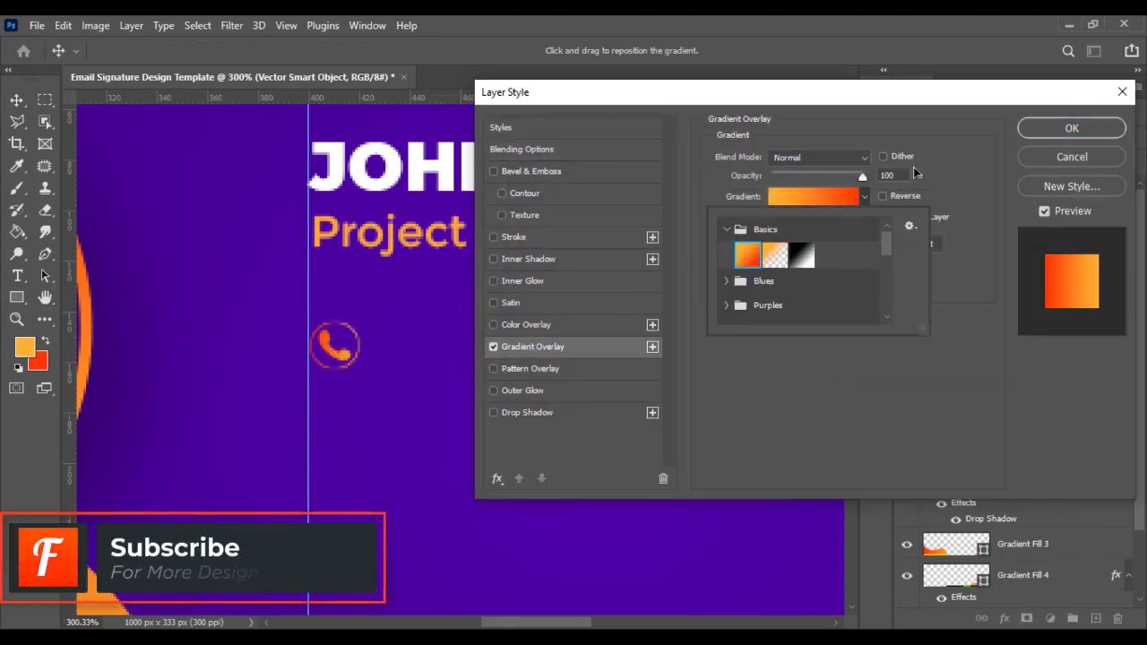
left_click(863, 92)
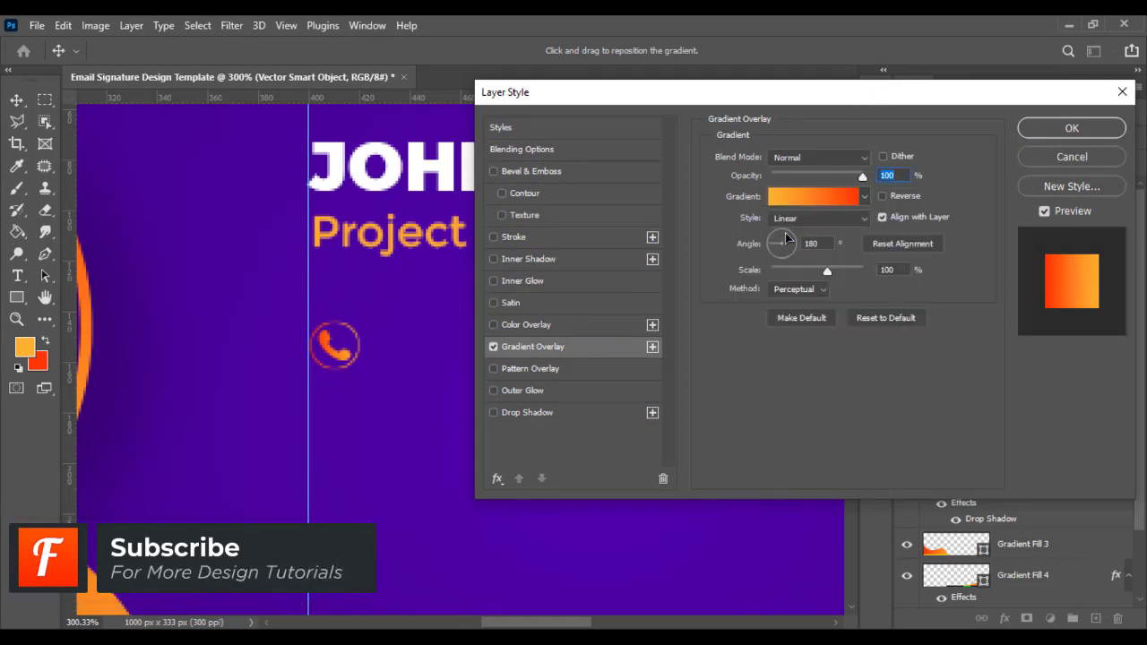
left_click_drag(786, 238, 790, 200)
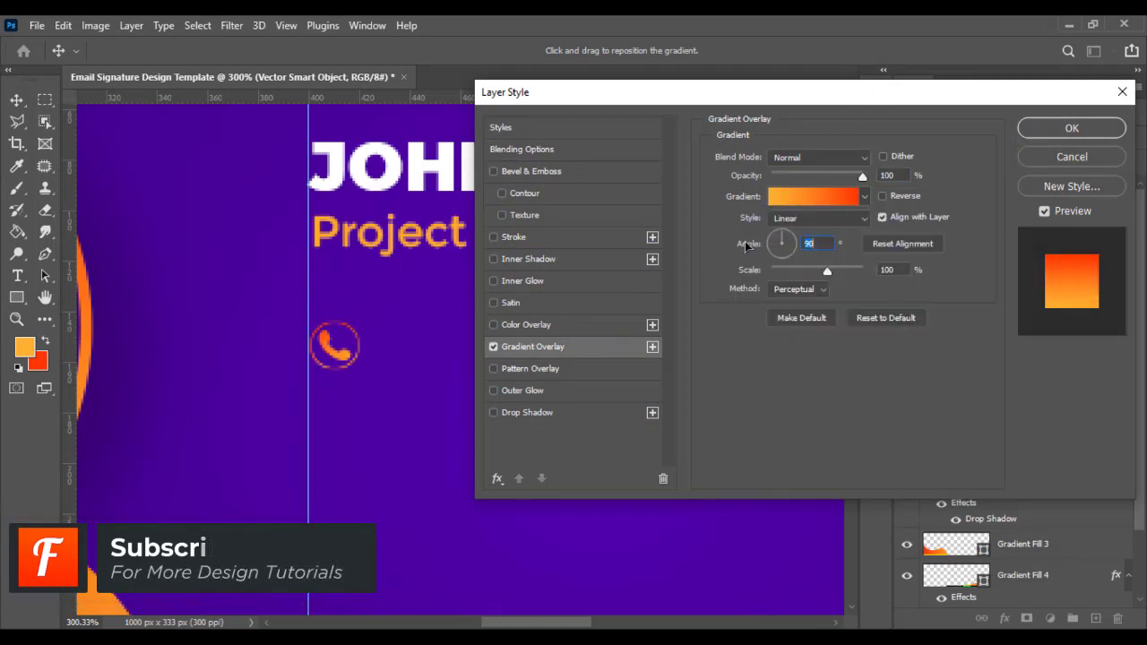
left_click(882, 195)
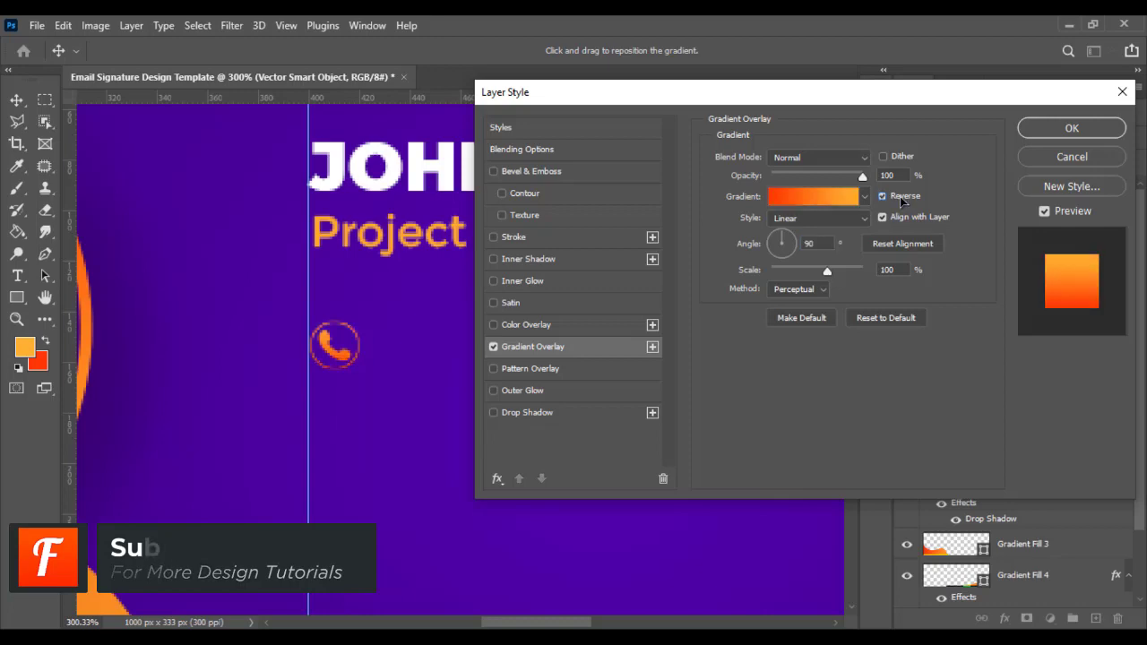
left_click(1071, 128)
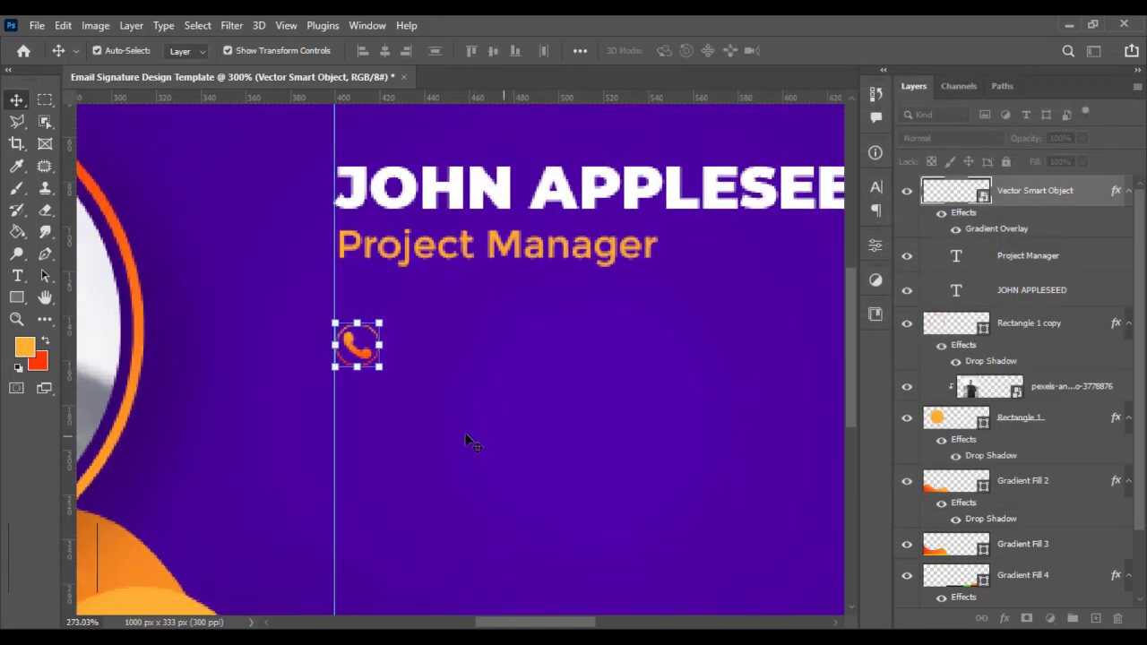
scroll(466, 437, "down", 3, "alt")
scroll(466, 437, "down", 4, "alt")
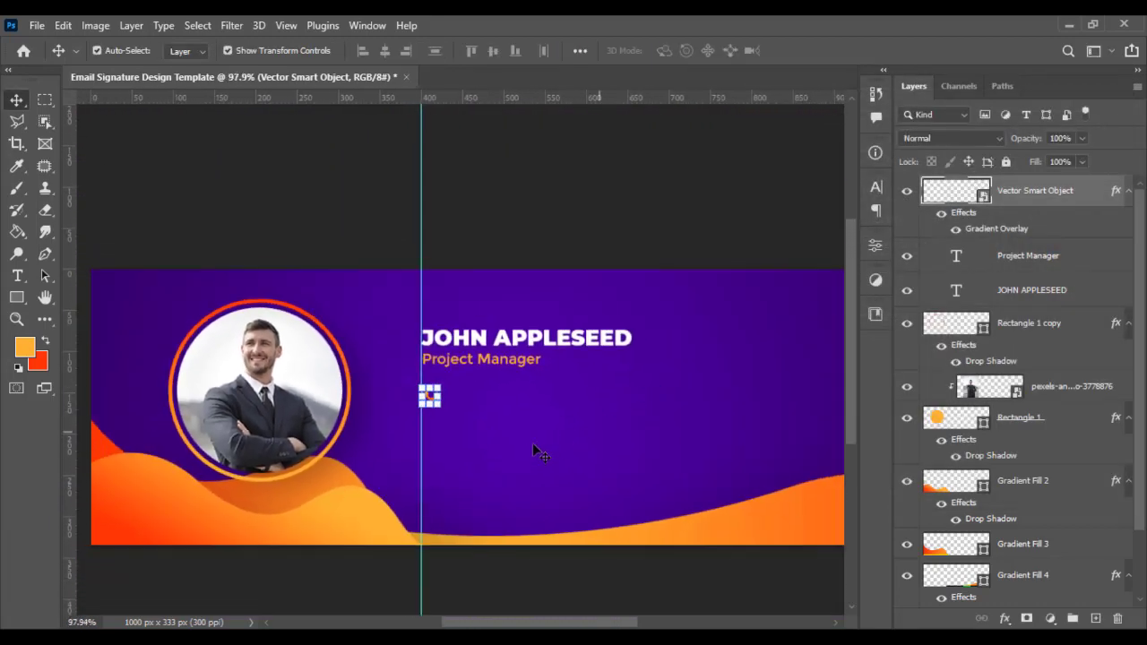
scroll(532, 443, "up", 1, "alt")
left_click(466, 175)
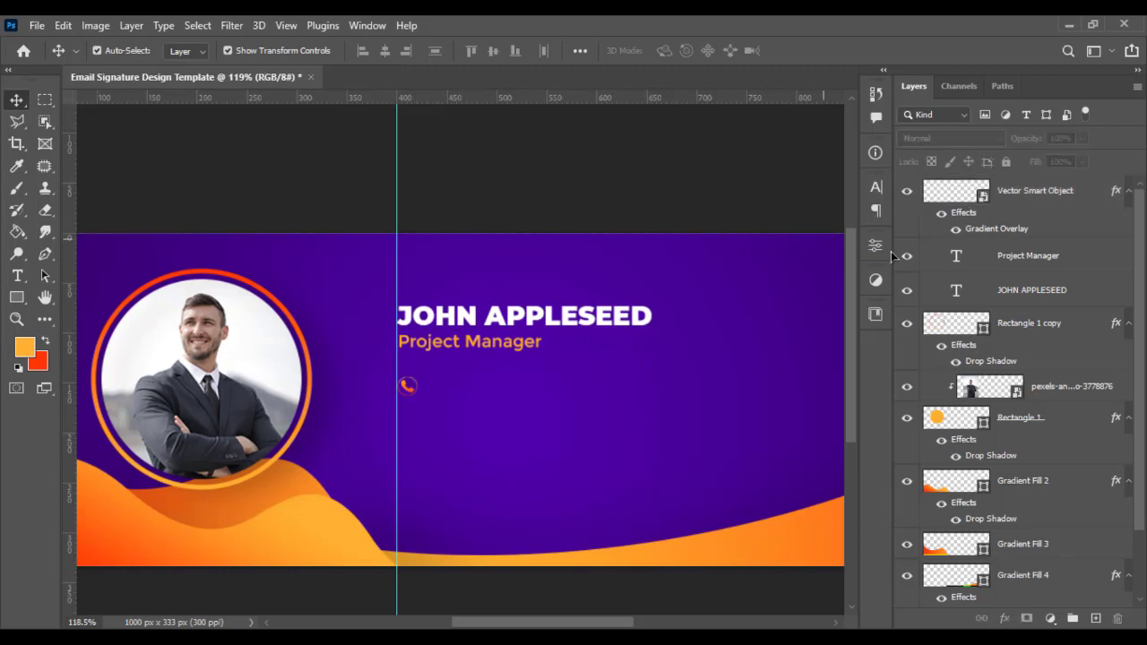
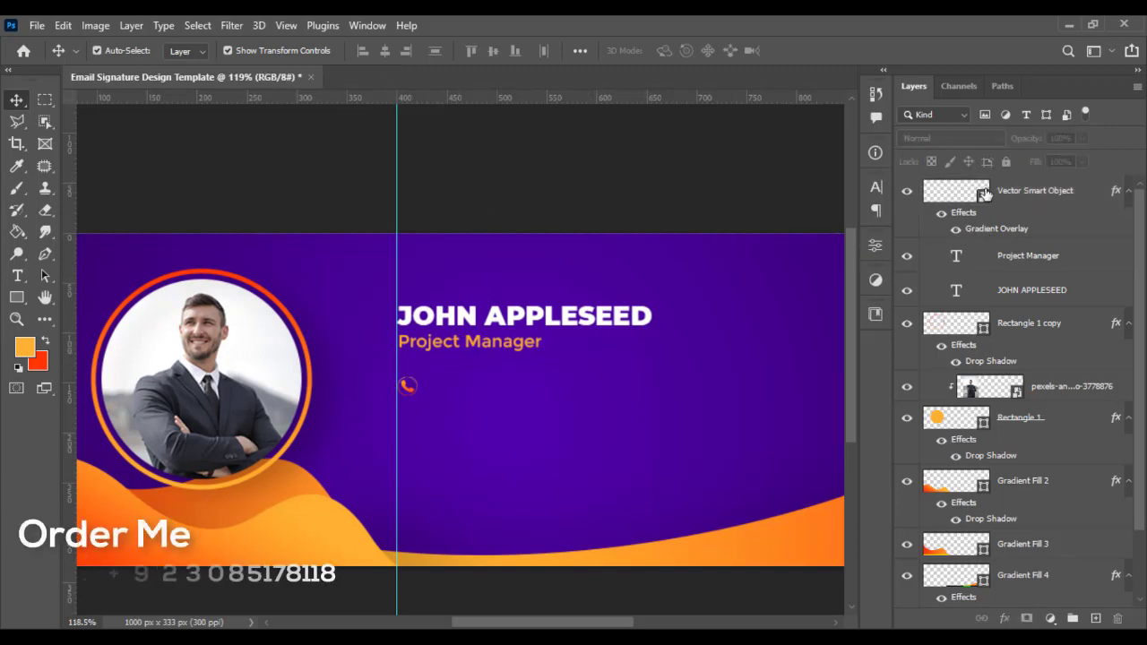
Scale the phone icon up to about 7.73% and align it on the name's vertical guide.
left_click(407, 386)
scroll(407, 386, "up", 2, "alt")
scroll(444, 358, "up", 1, "alt")
key("ctrl+t")
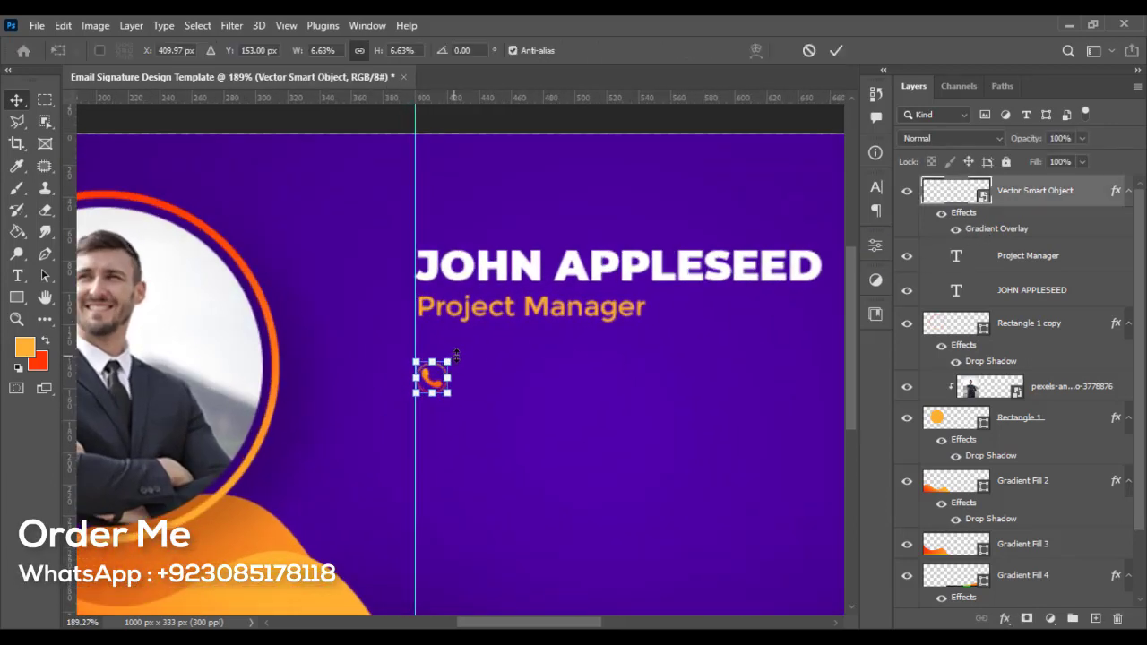
left_click_drag(450, 364, 479, 347)
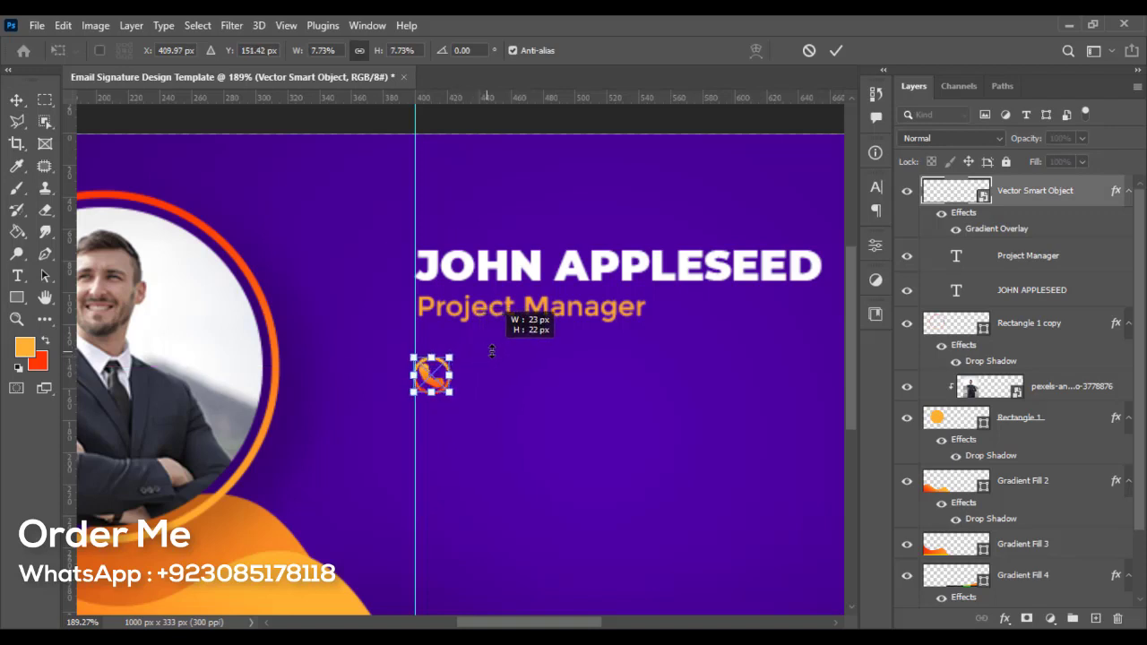
key("Return")
mouse_move(436, 401)
left_mouse_down()
mouse_move(428, 371)
mouse_move(441, 387)
left_mouse_up()
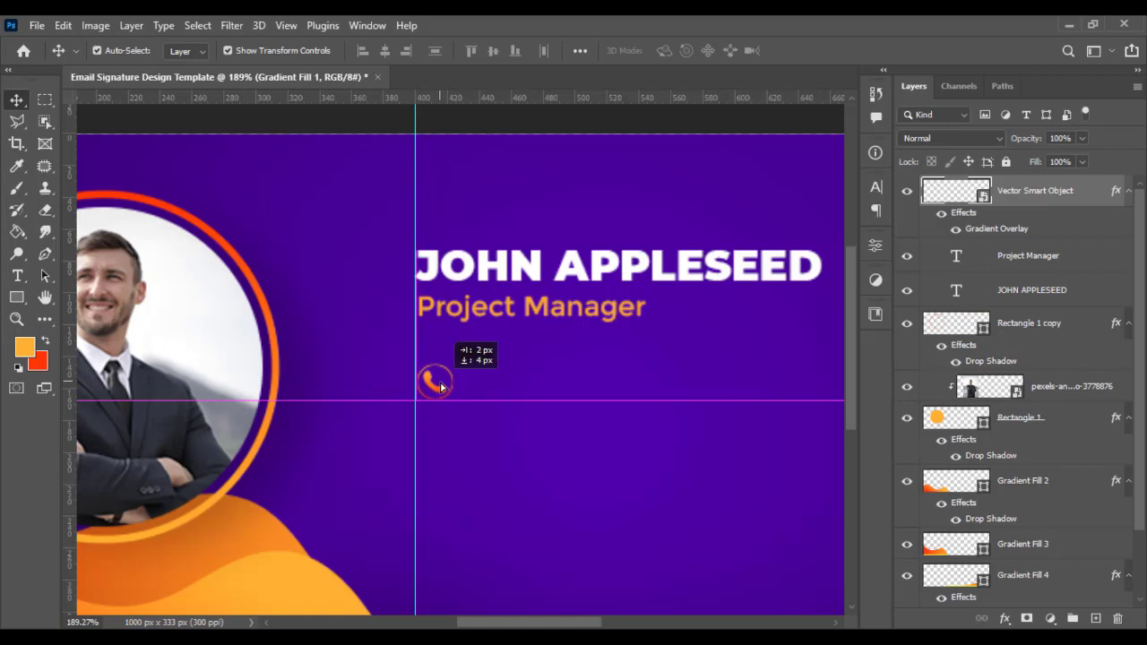
scroll(543, 340, "up", 2)
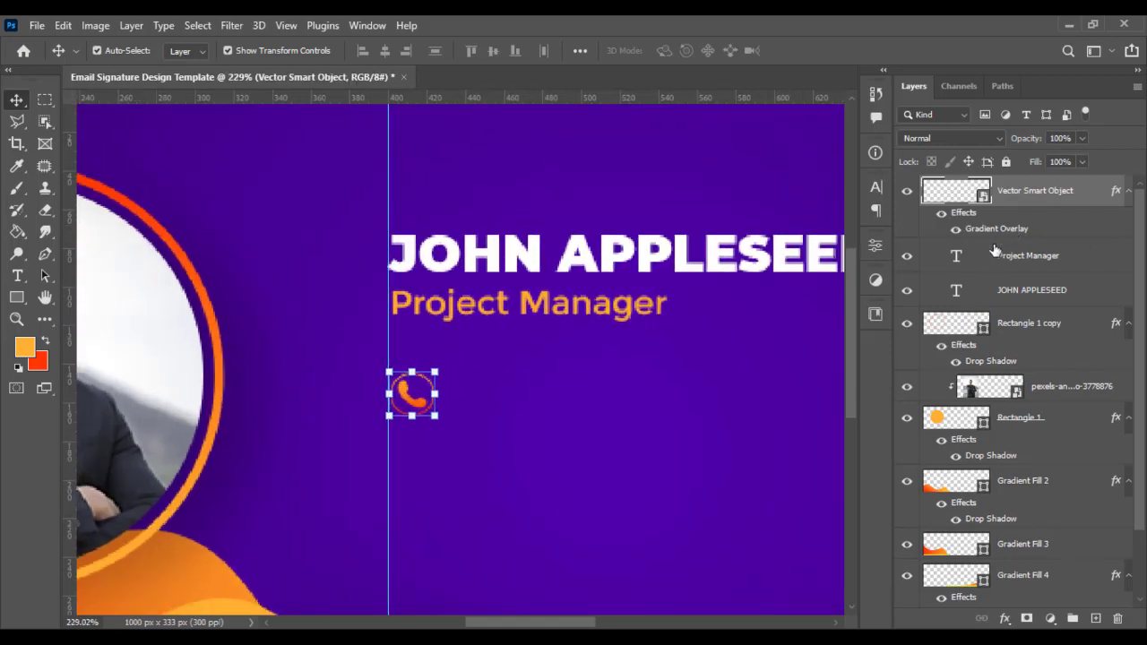
Replace the phone icon's gradient overlay with a solid orange colour overlay sampled from the Project Manager title.
double_click(996, 229)
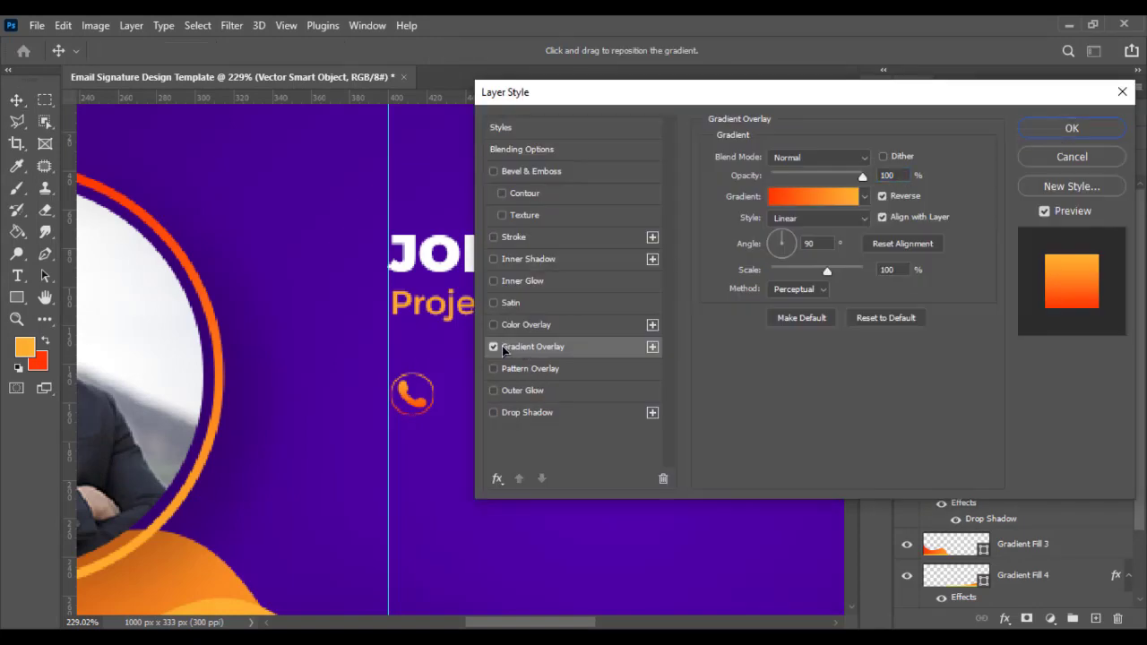
left_click(493, 346)
left_click(522, 324)
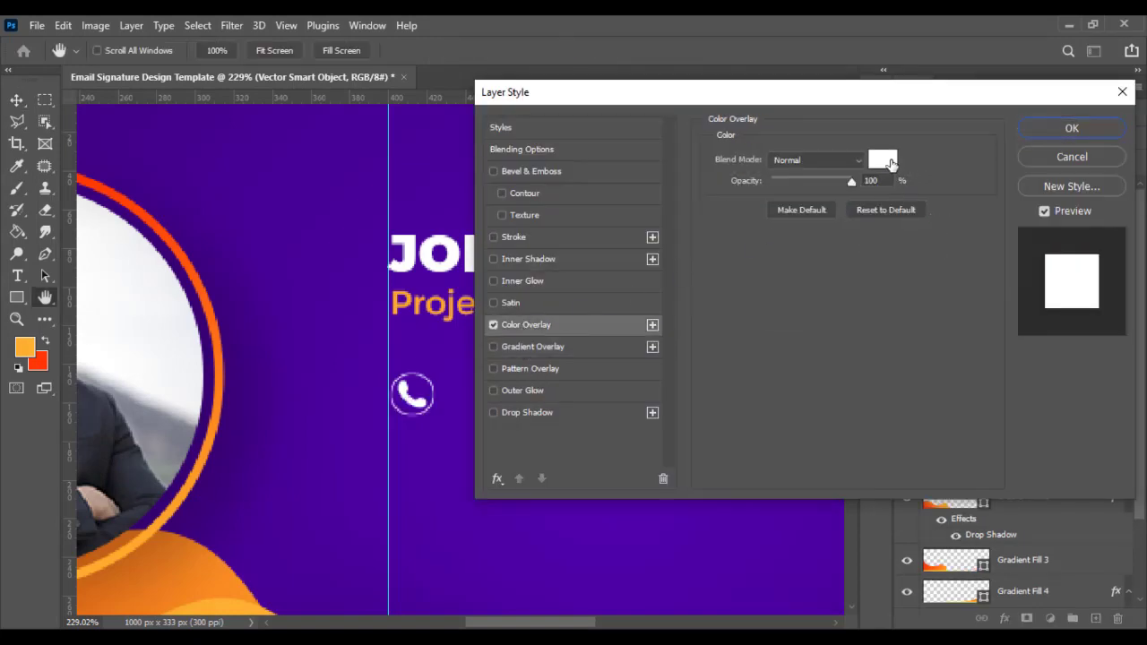
left_click(891, 163)
left_click(432, 303)
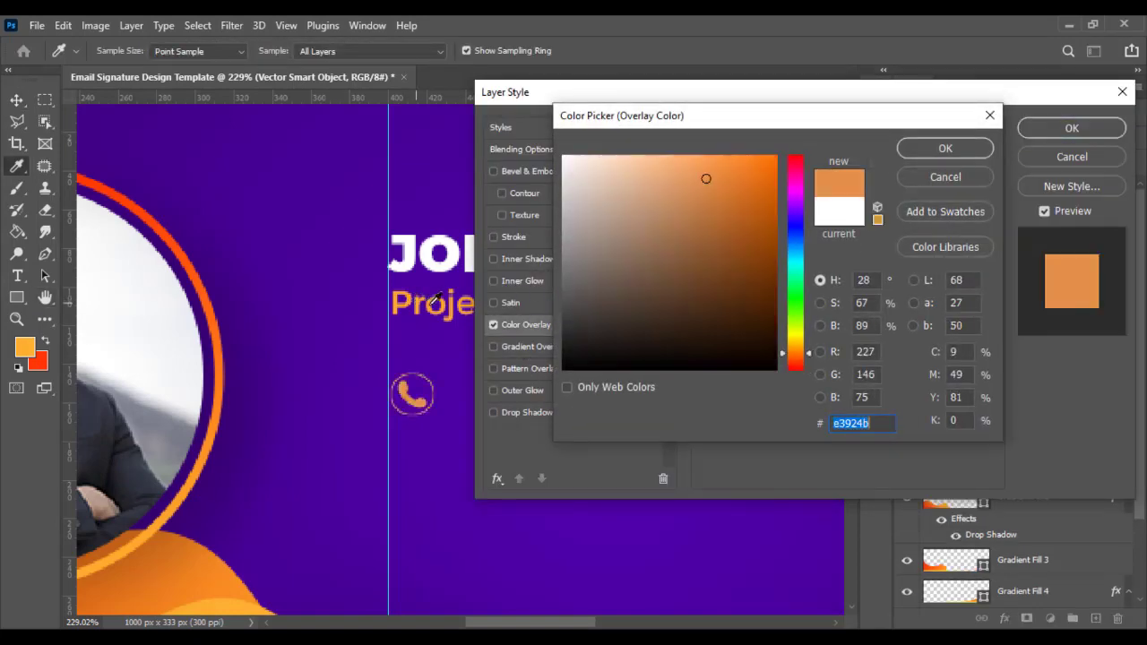
left_click(945, 148)
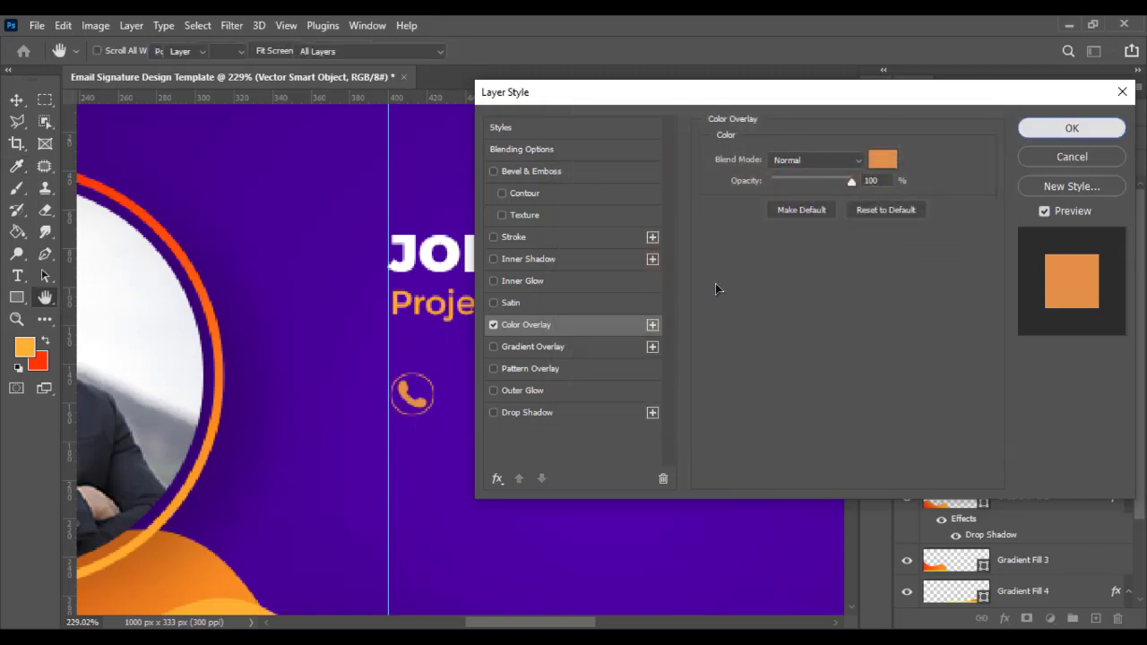
key("Return")
Scale the phone icon up a little further, to about 9.19%.
scroll(469, 427, "down", 2)
scroll(463, 427, "down", 3)
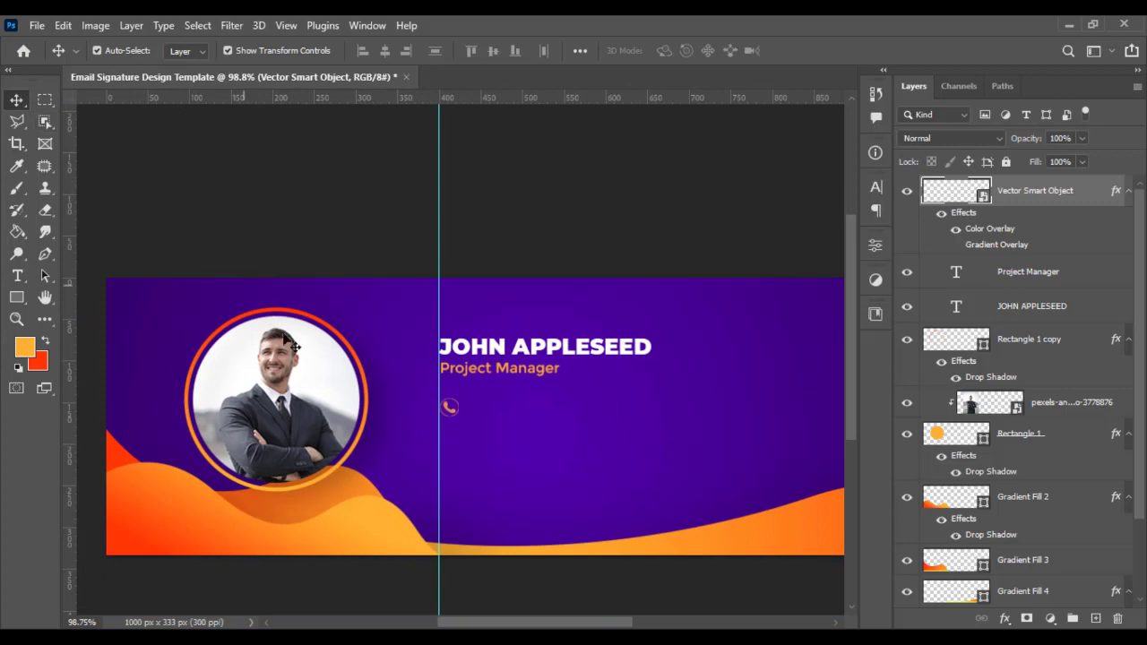
scroll(404, 385, "up", 2)
left_click(577, 436)
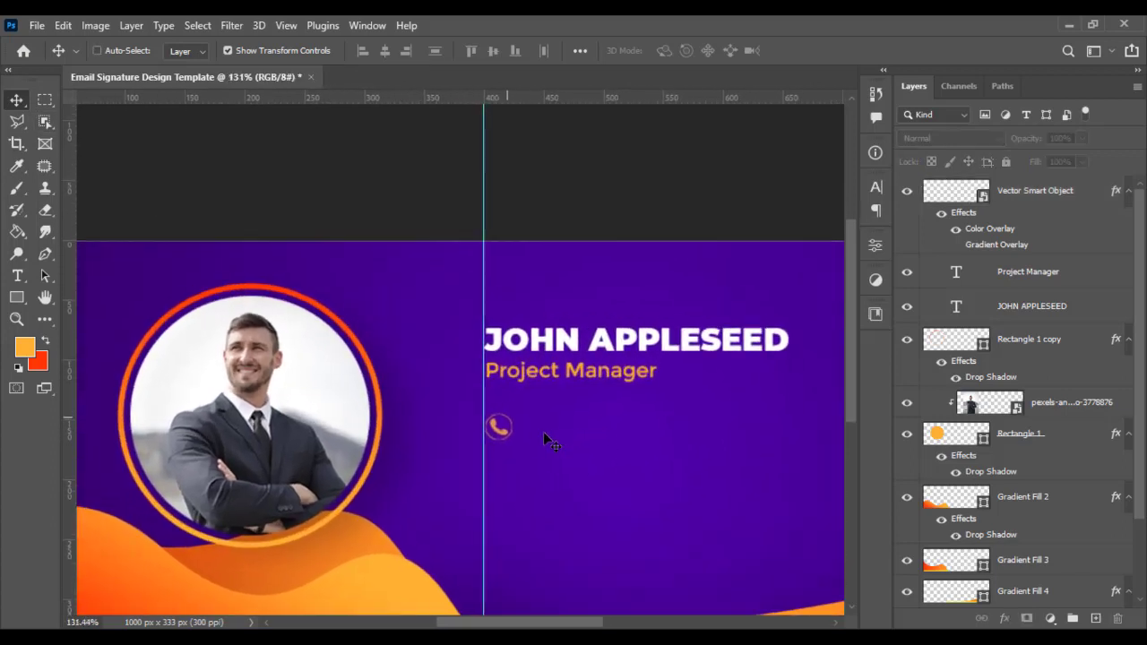
scroll(543, 431, "up", 2)
left_click(993, 201)
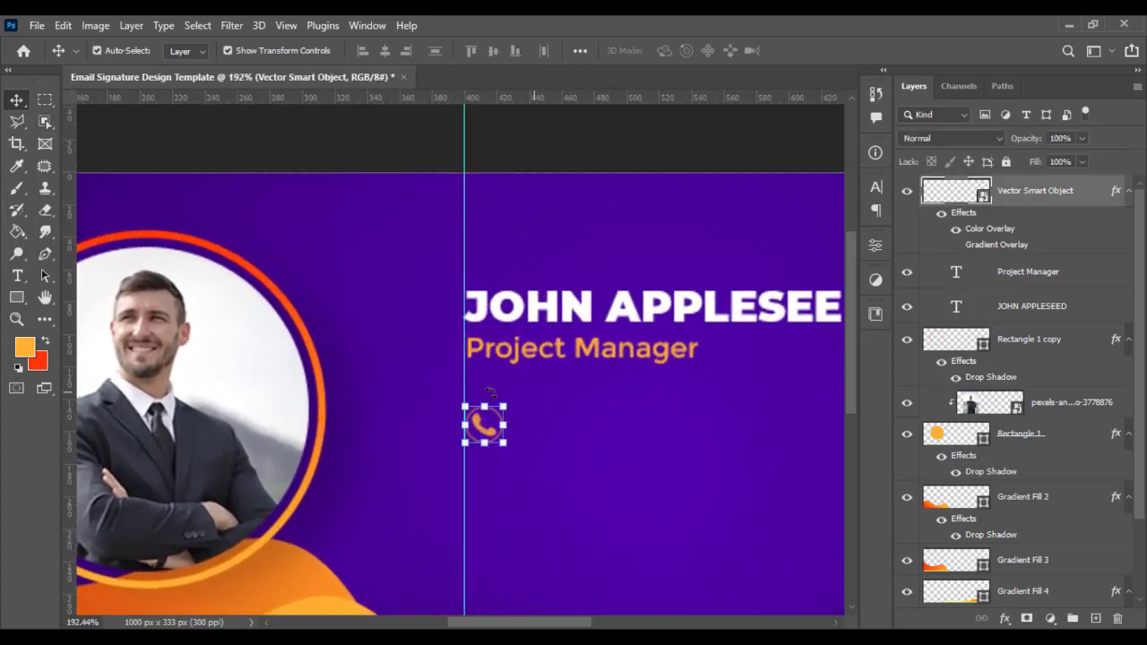
left_click_drag(503, 406, 509, 402)
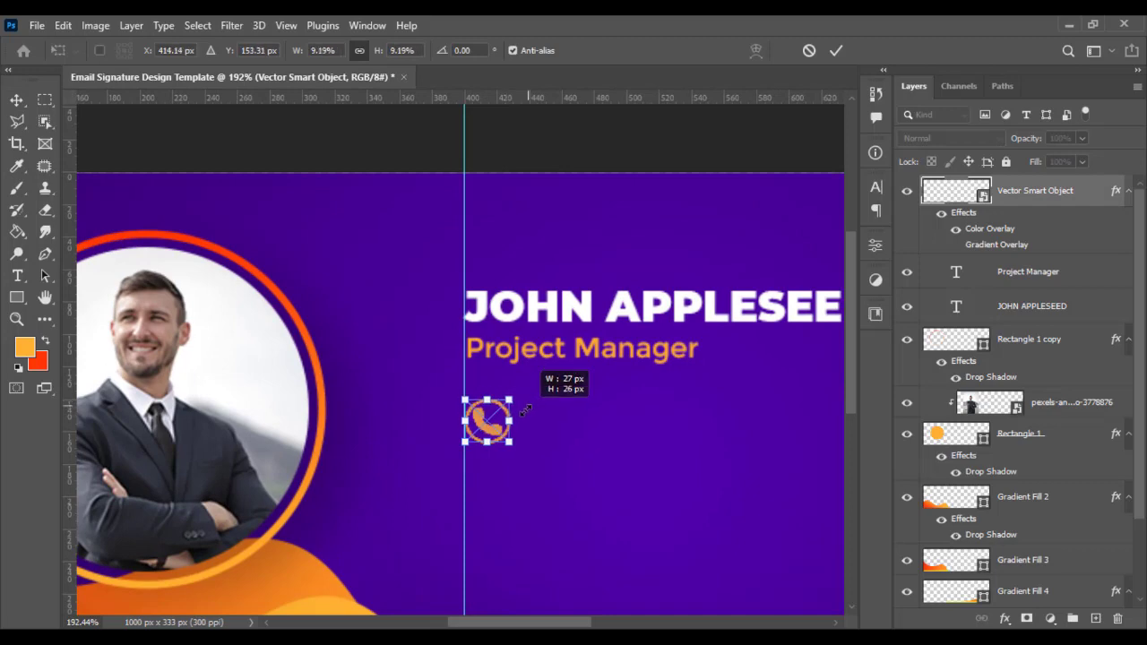
key("Return")
left_click(556, 158)
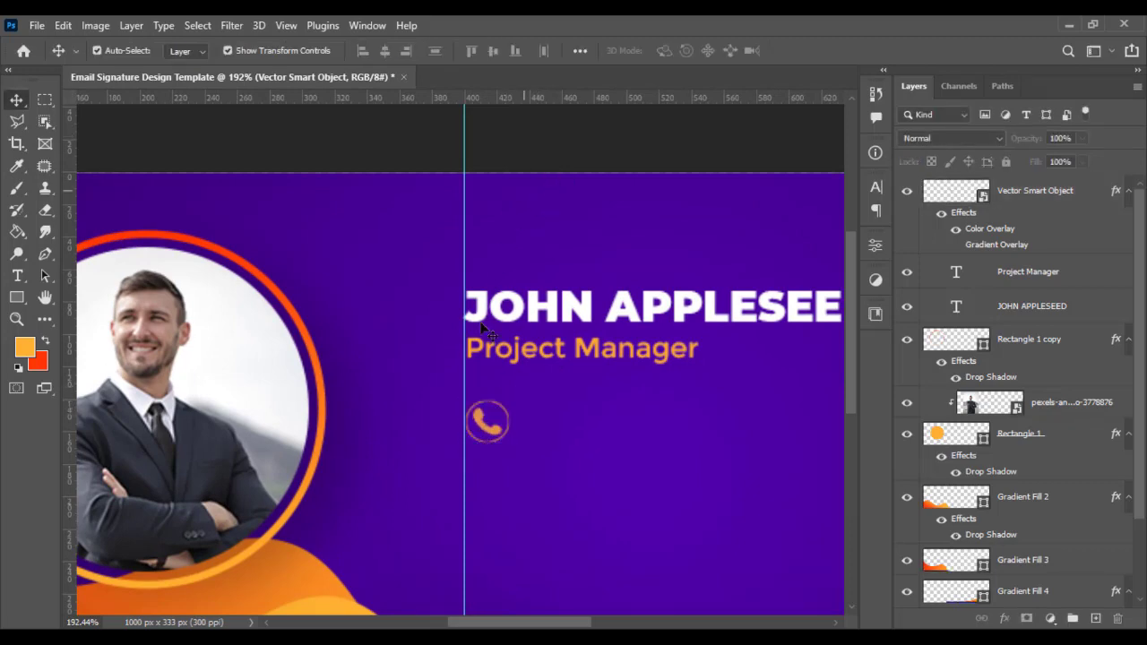
scroll(520, 479, "up", 5)
left_click_drag(525, 492, 421, 511)
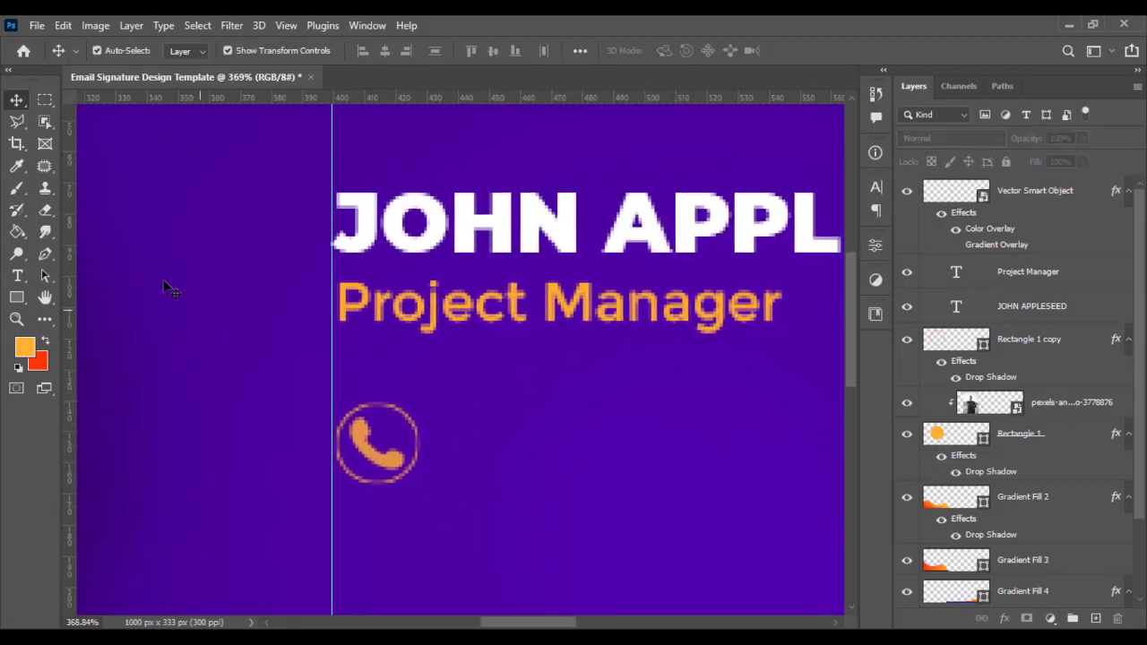
left_click(19, 275)
left_click(465, 450)
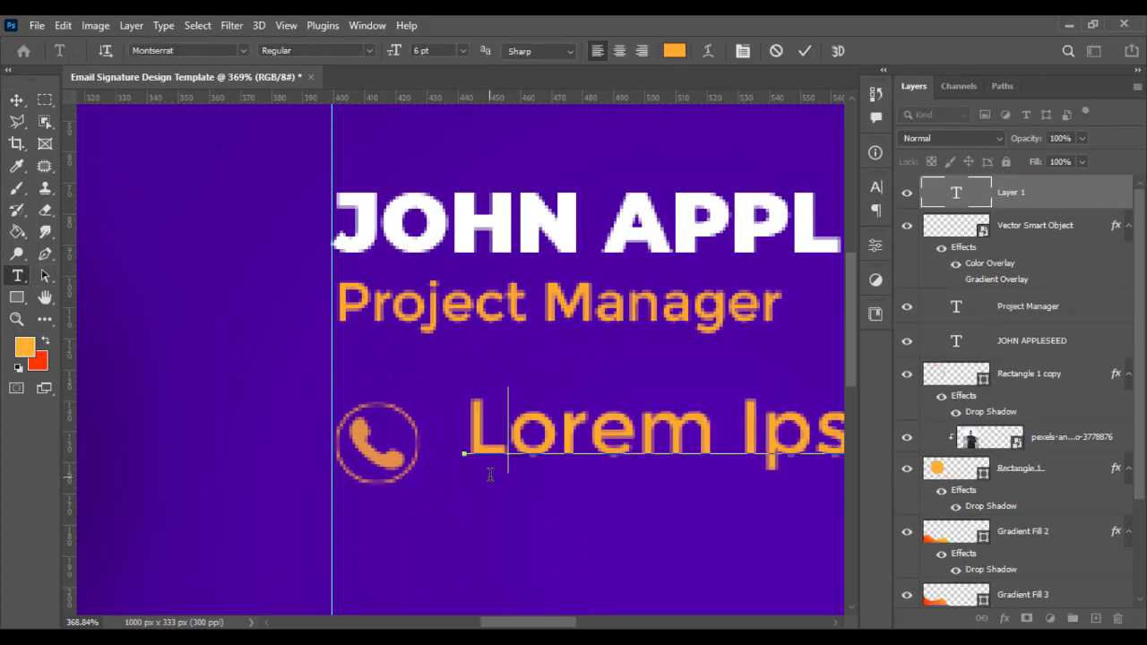
type("+")
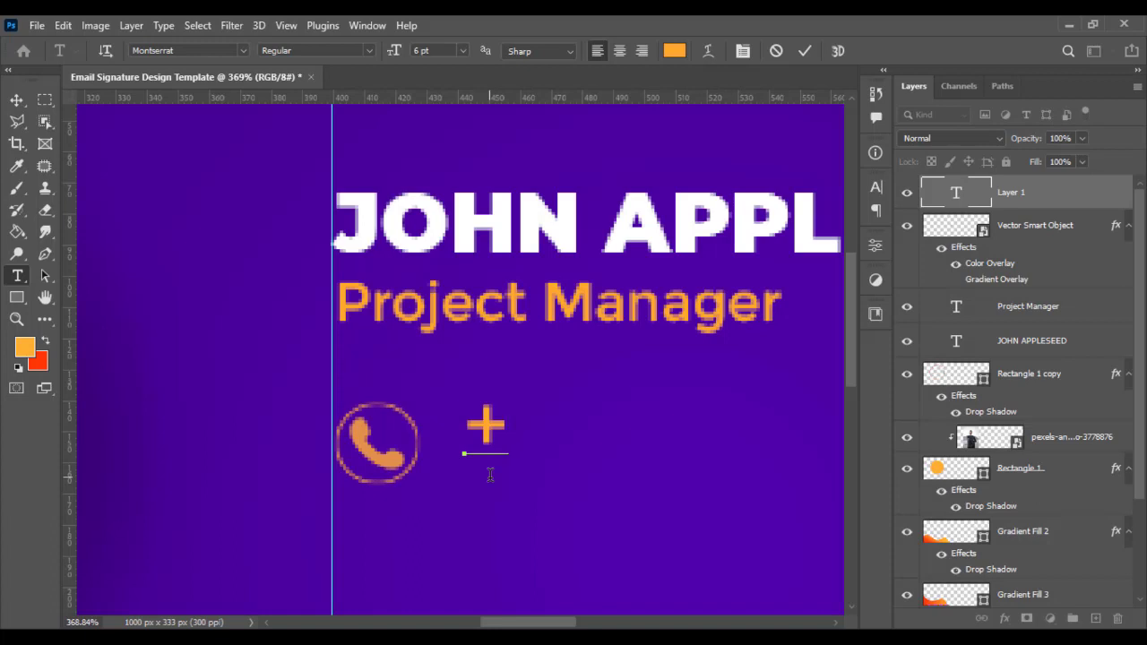
type("99")
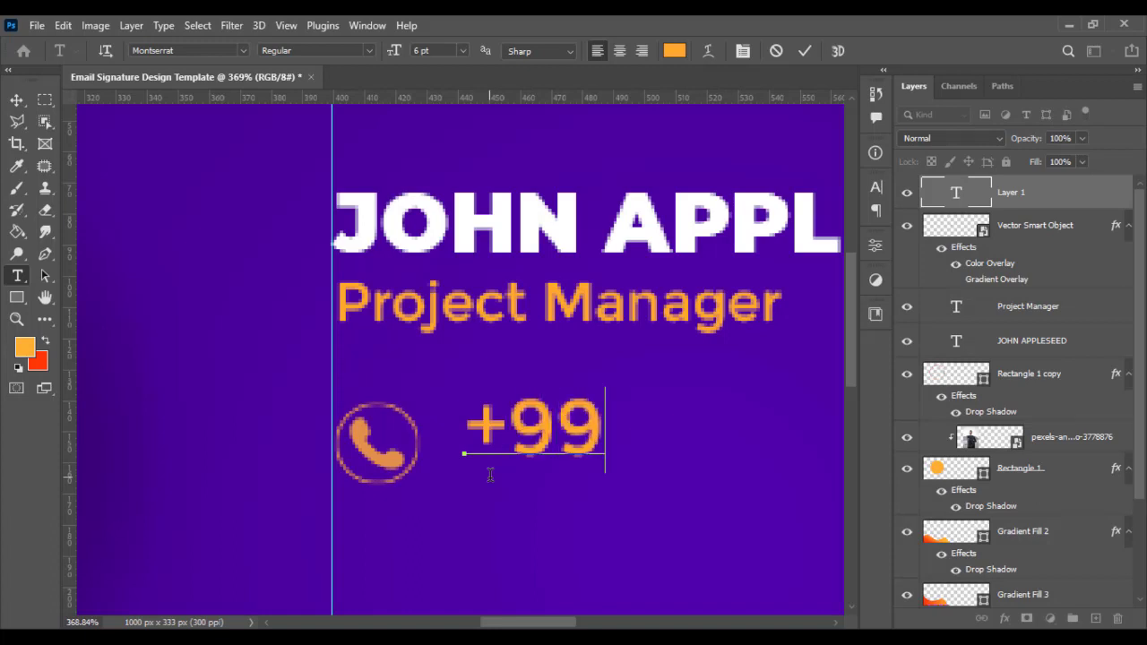
key("BackSpace")
key("BackSpace")
type("-0")
key("BackSpace")
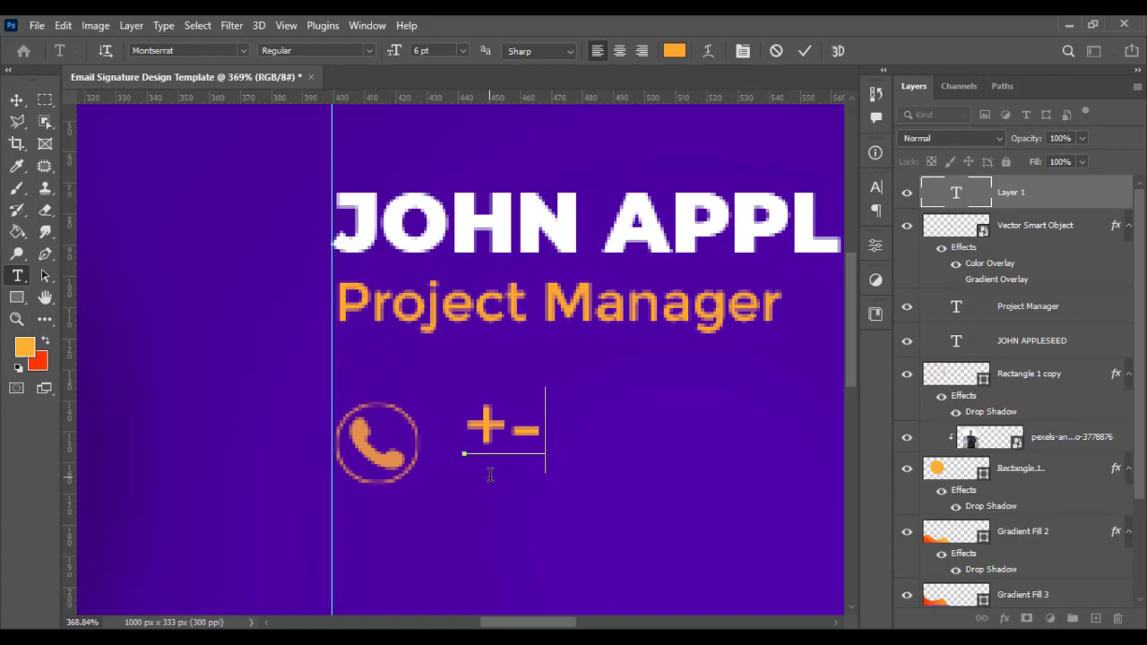
key("BackSpace")
type("00 123")
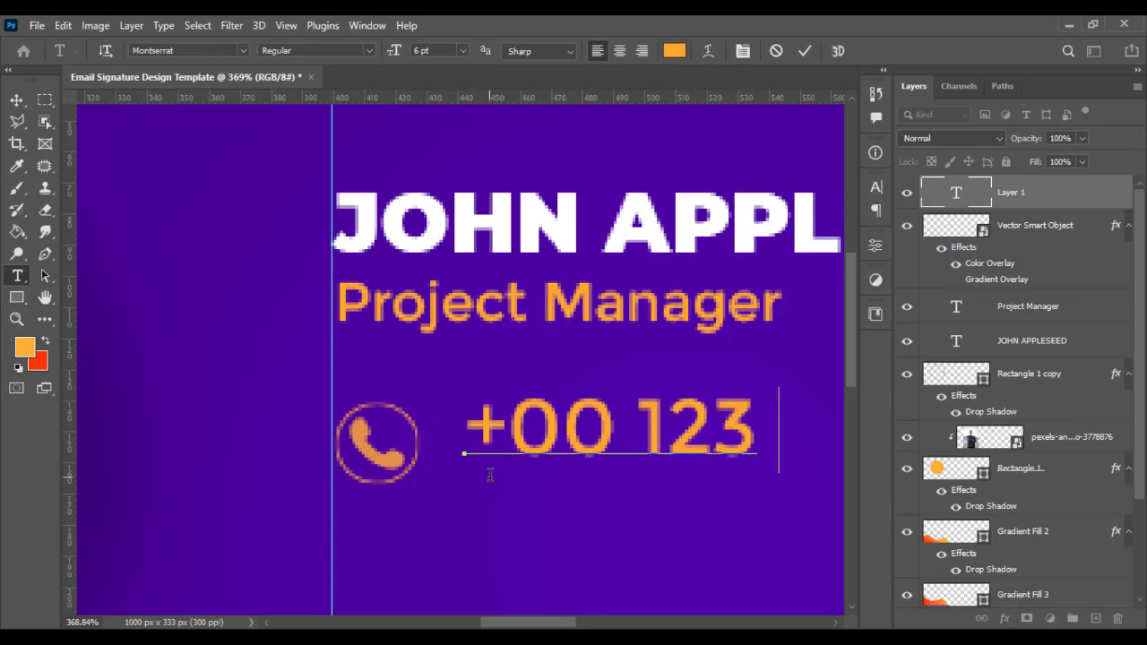
type(" 45")
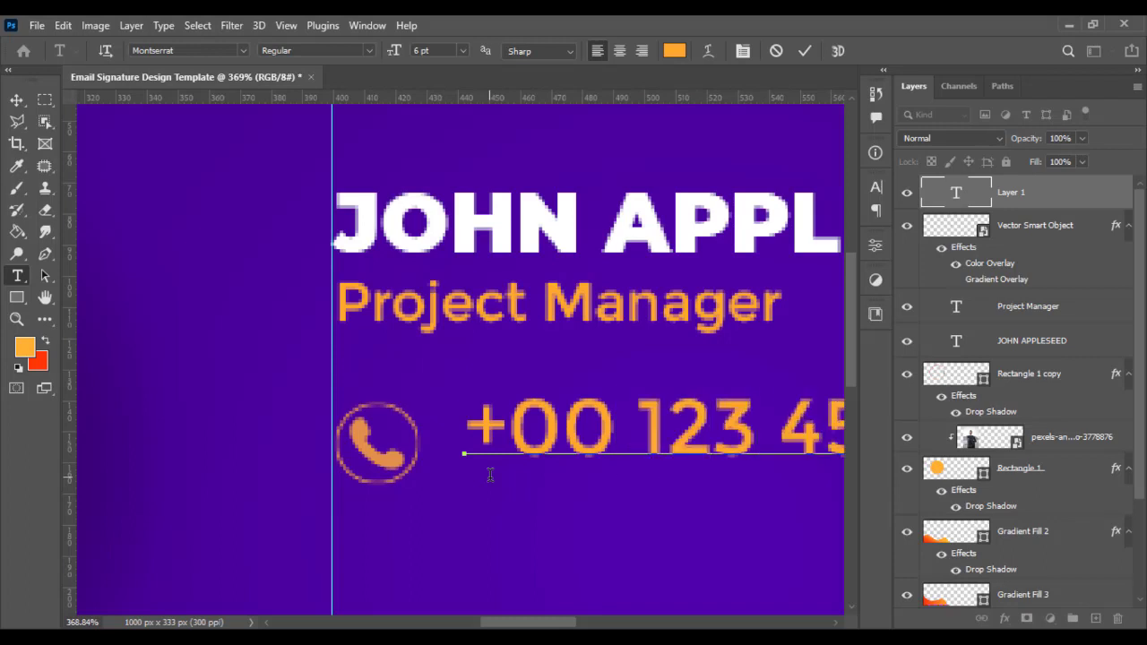
Set the phone number's text colour to white (#ffffff).
key("ctrl+a")
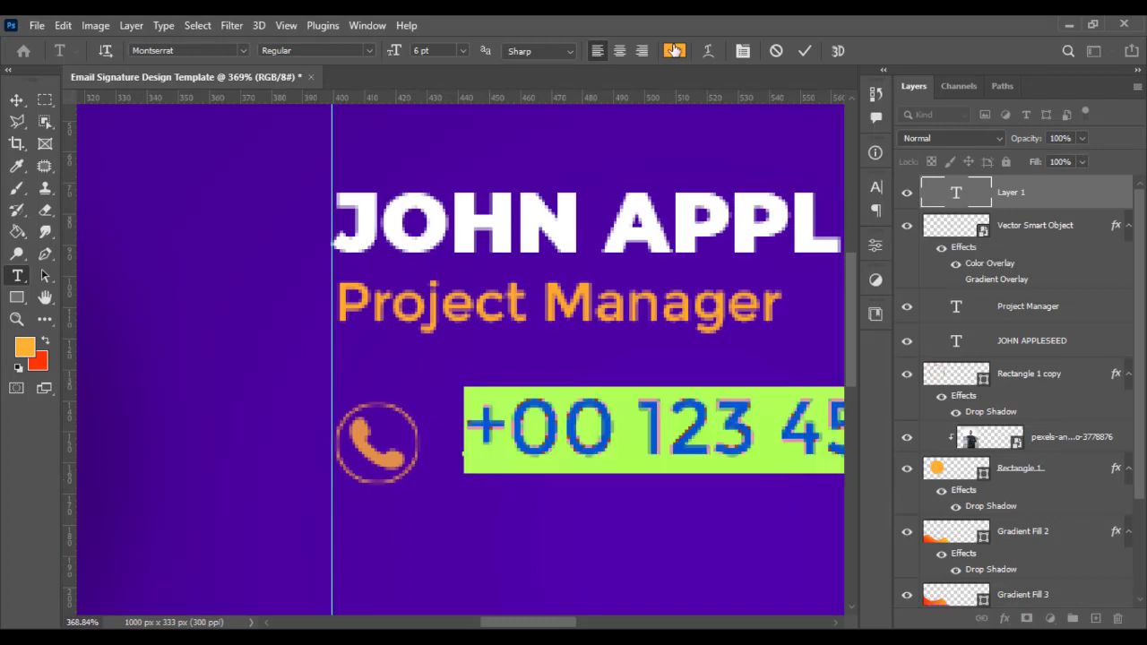
left_click(674, 50)
type("ffffff")
left_click(946, 146)
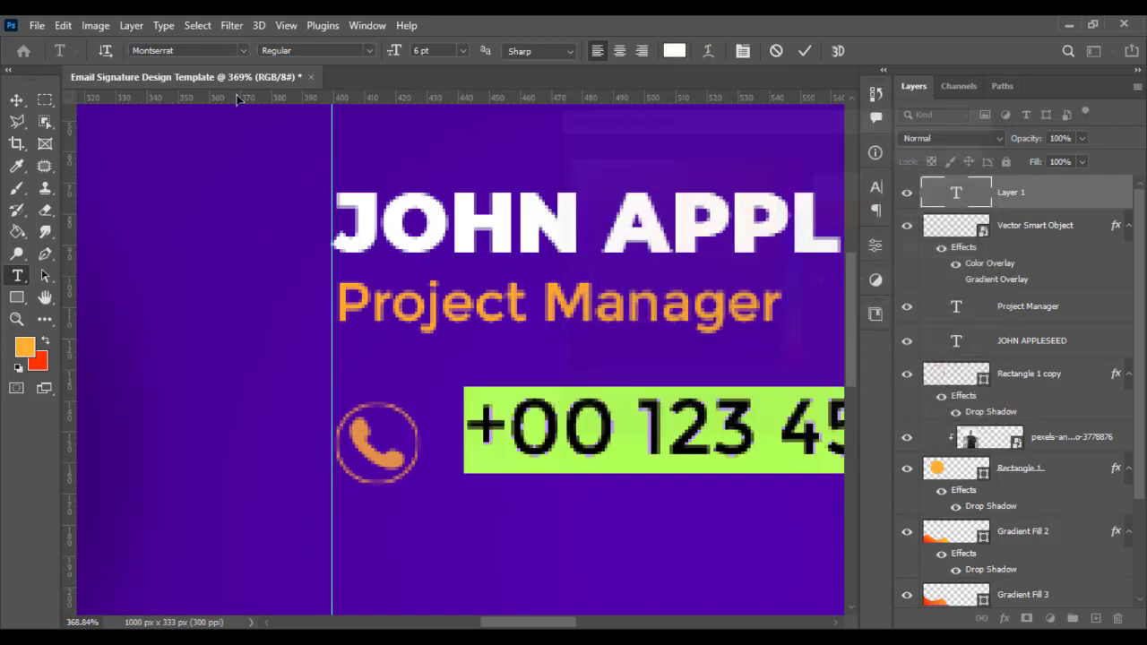
Resize the phone number text and position it beside the phone icon.
left_click(16, 99)
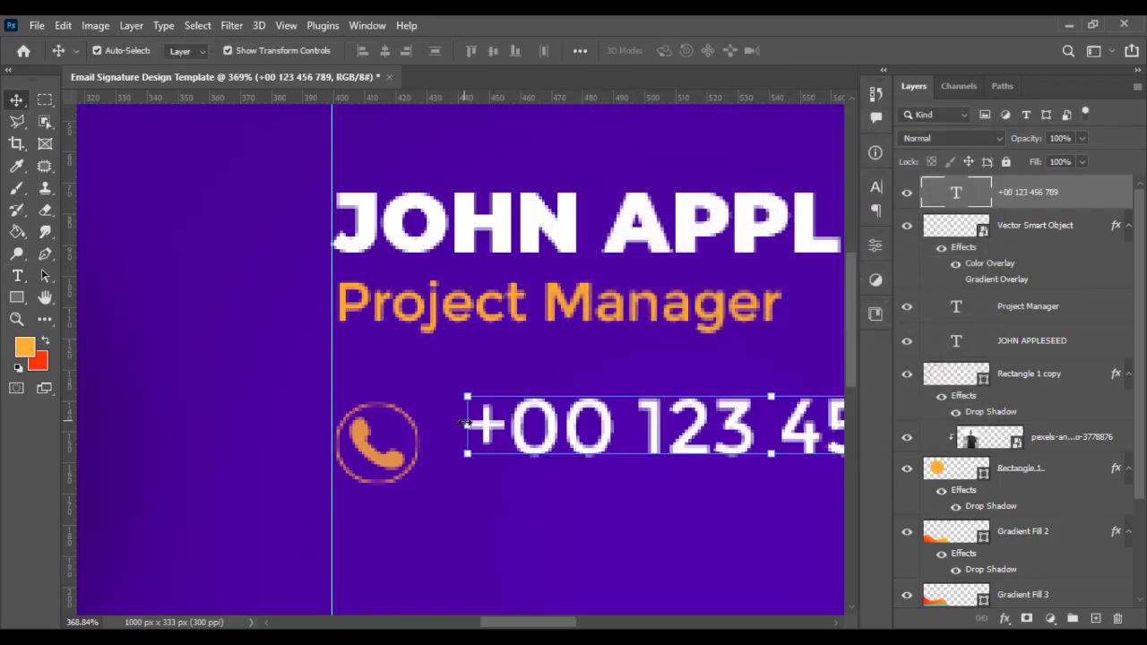
left_click_drag(465, 422, 441, 443)
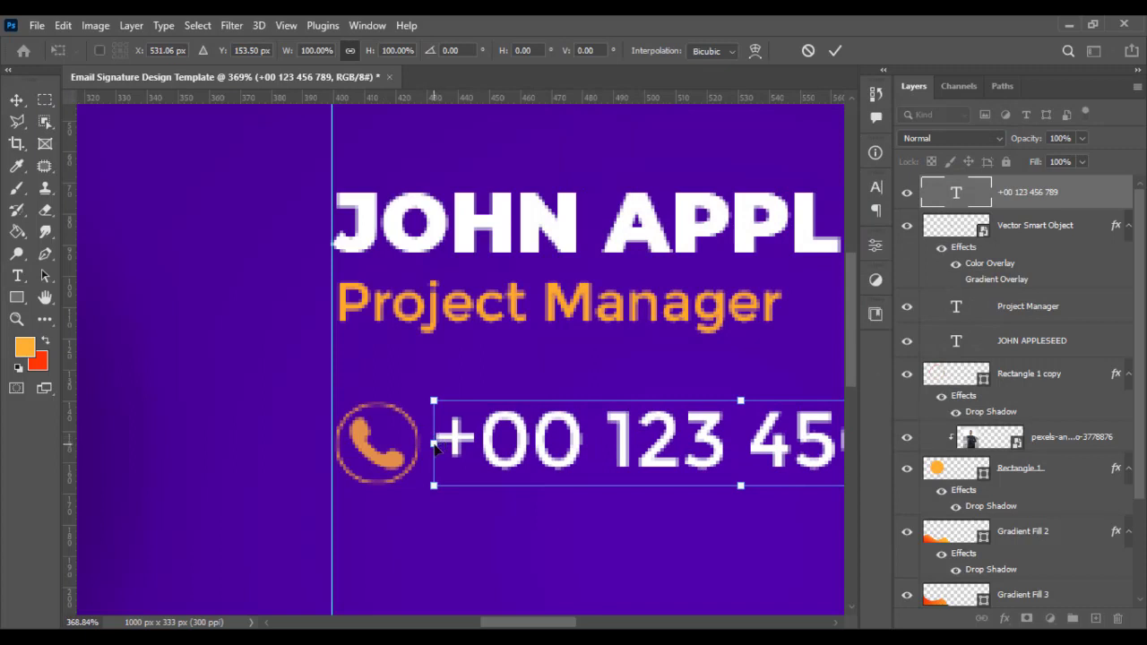
left_click_drag(431, 443, 658, 444)
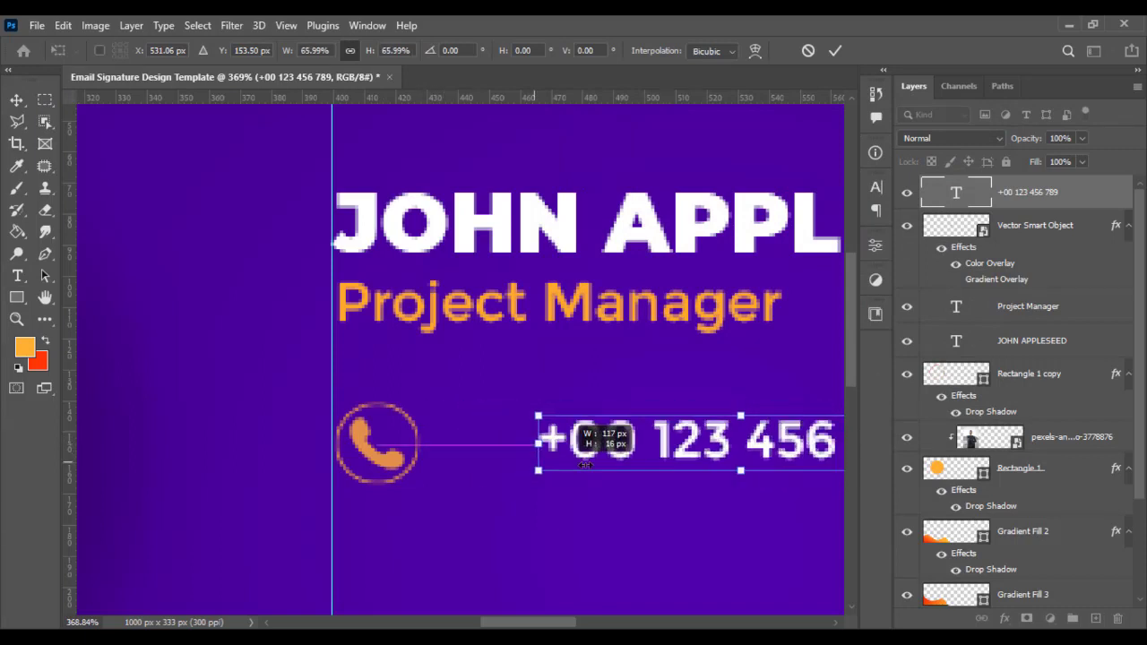
left_click_drag(731, 445, 532, 419)
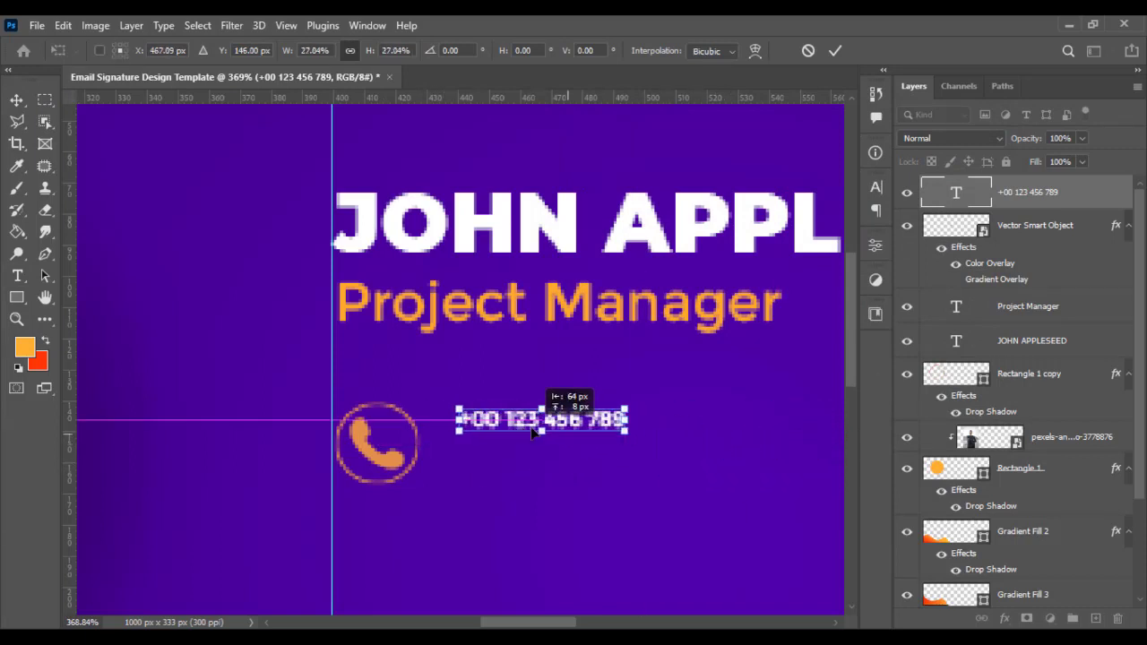
left_click_drag(628, 419, 753, 421)
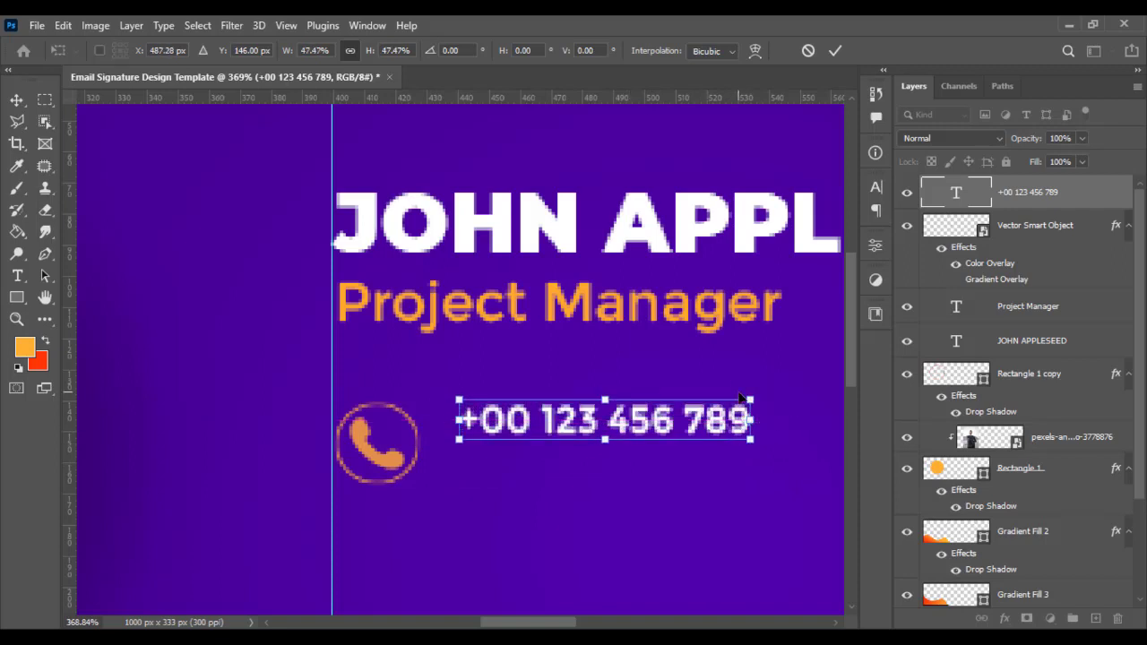
key("Return")
Duplicate the phone number onto a second line below and move both lines closer to the icon.
left_click_drag(568, 418, 568, 460)
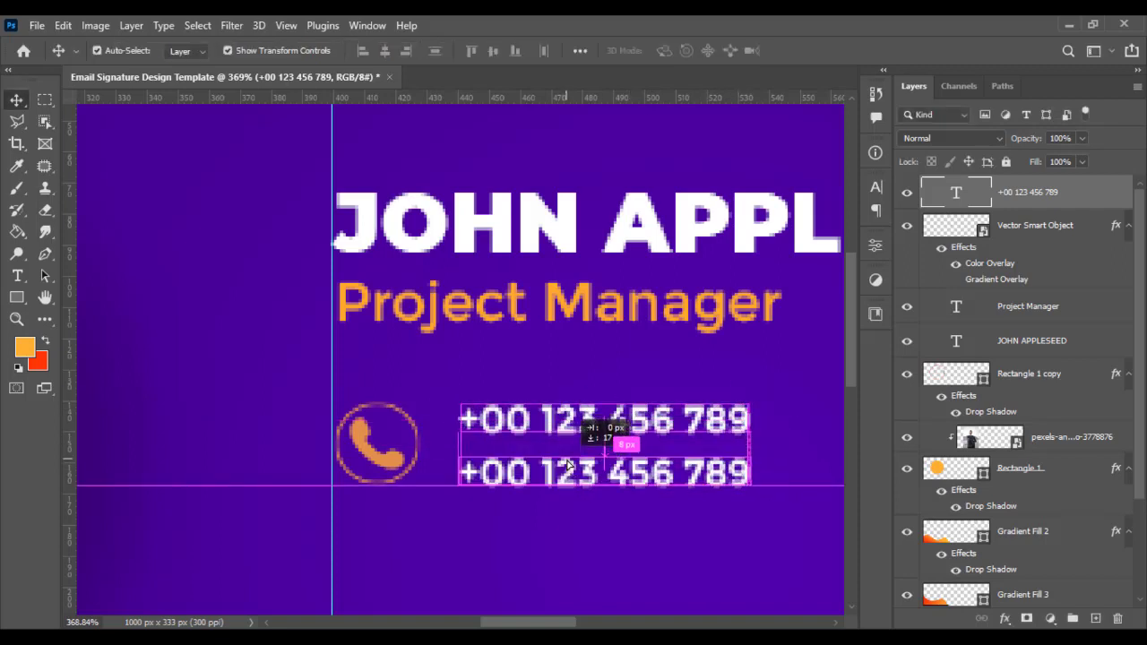
left_click(578, 419, "shift")
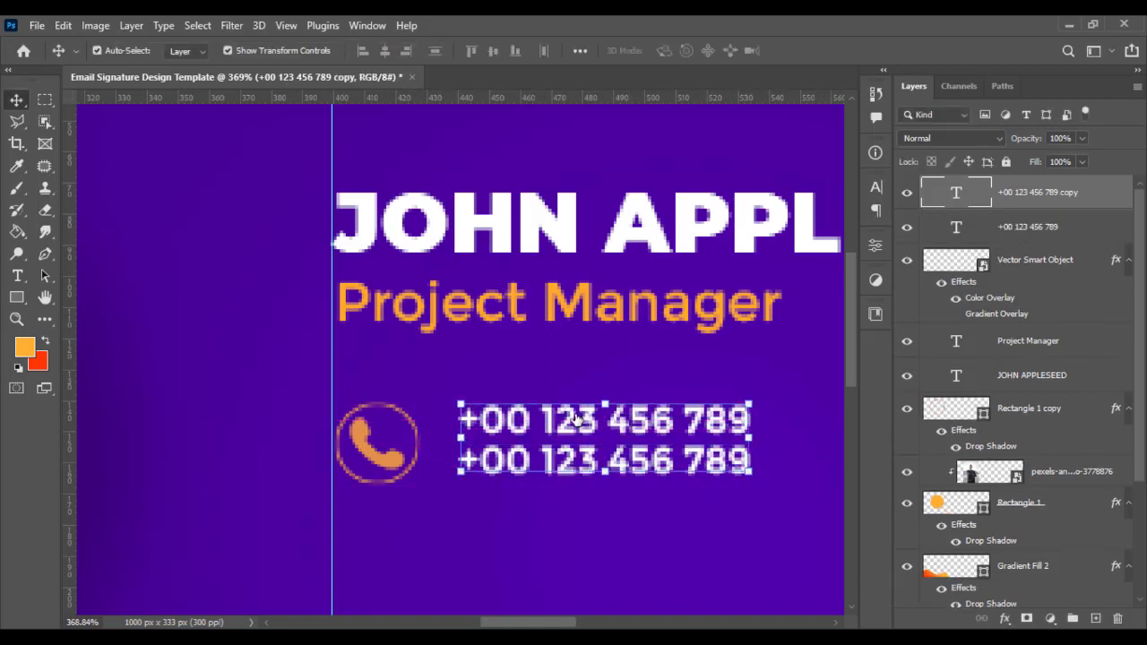
left_click_drag(553, 445, 529, 436)
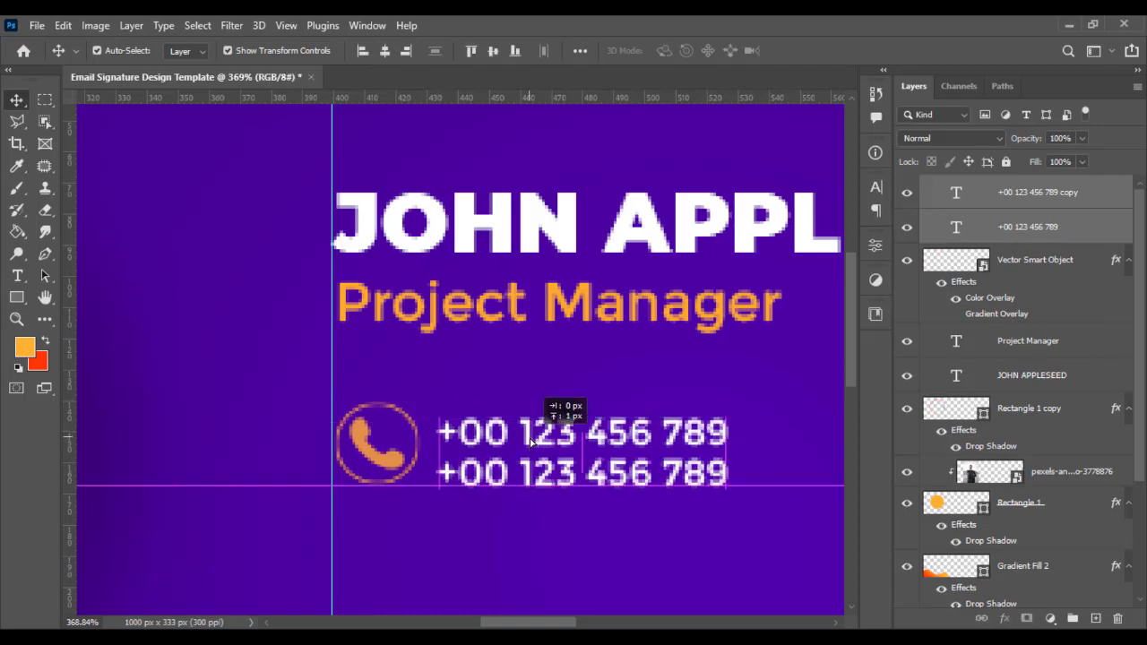
scroll(530, 437, "down", 1)
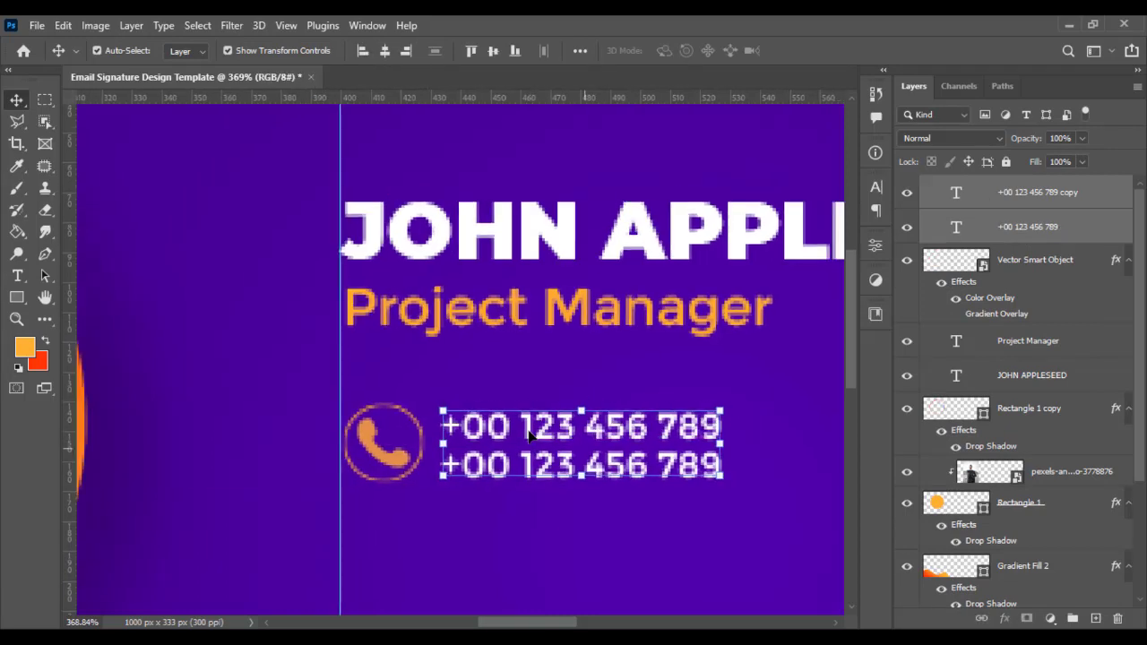
scroll(531, 439, "down", 2)
scroll(528, 448, "down", 2)
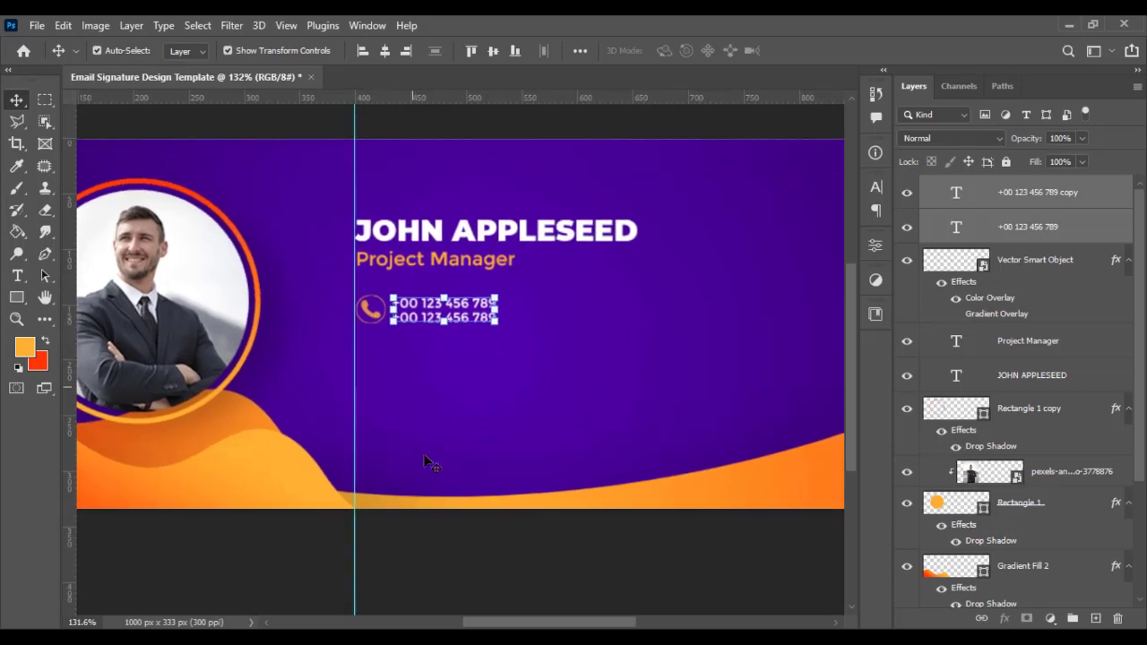
left_click(430, 524)
scroll(398, 521, "up", 1)
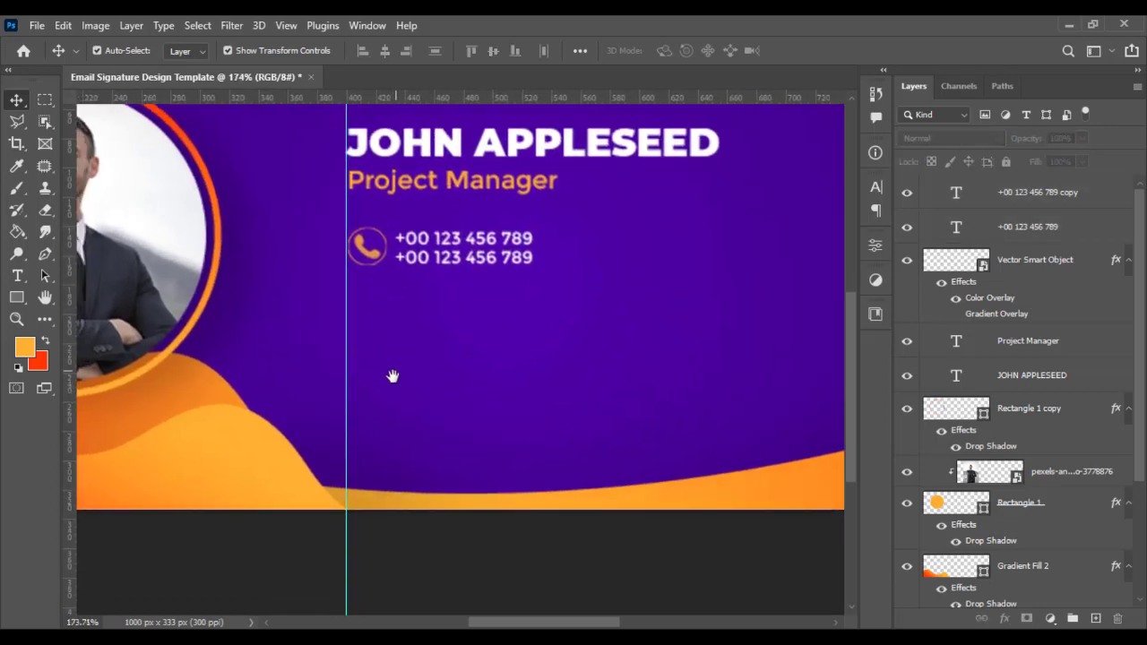
left_click(376, 260)
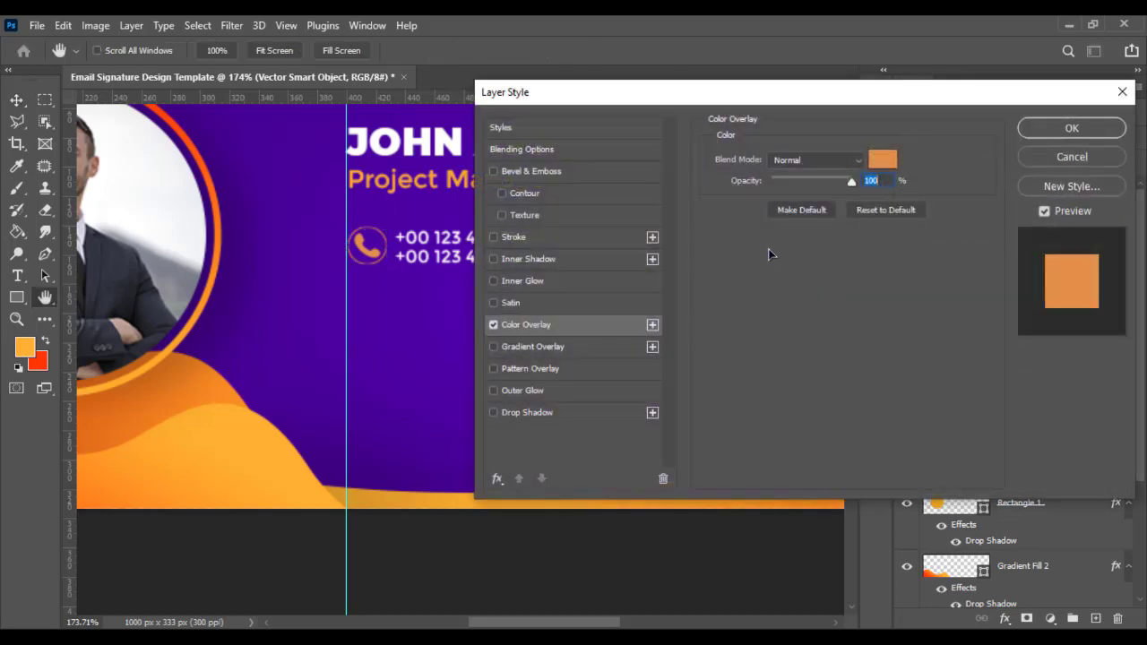
Change the round phone icon's colour overlay to white (#ffffff).
left_click(884, 160)
type("ffffff")
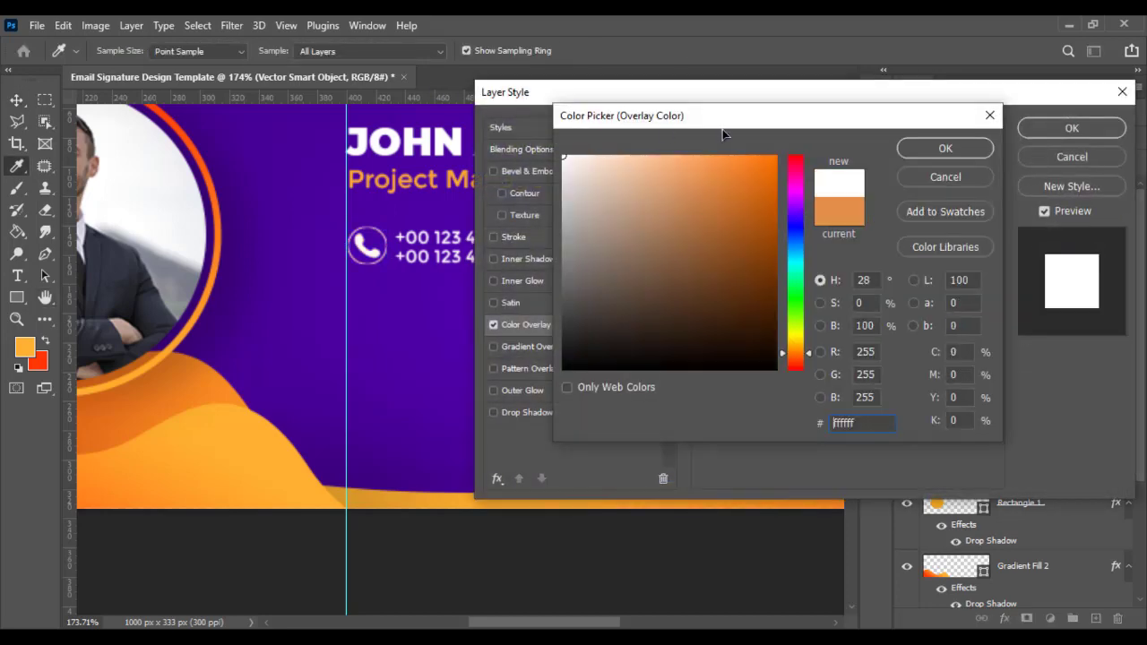
left_click(975, 149)
left_click(1072, 128)
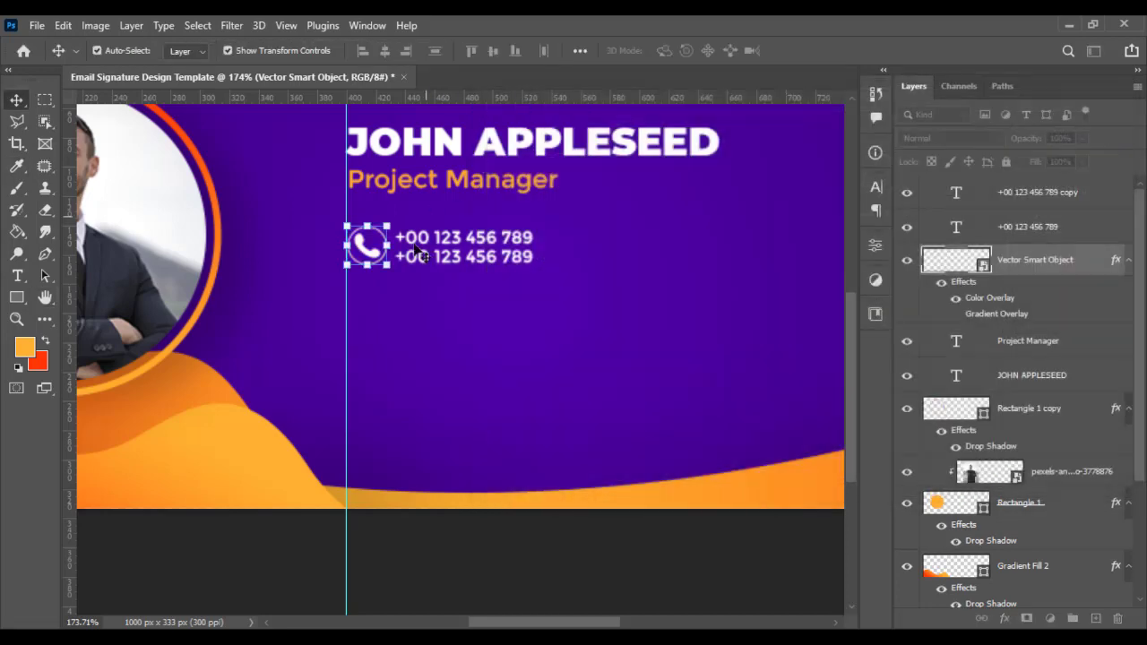
scroll(398, 287, "up", 1)
scroll(398, 287, "down", 2)
left_click(418, 533)
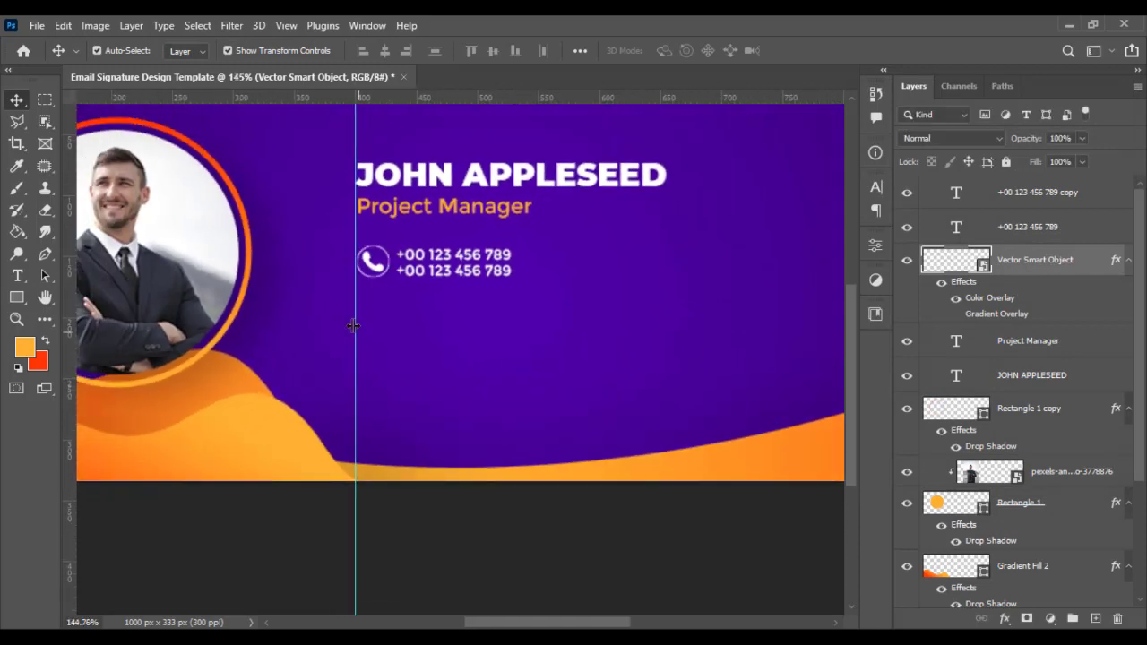
scroll(390, 279, "up", 1)
scroll(469, 422, "up", 1)
scroll(466, 440, "up", 1)
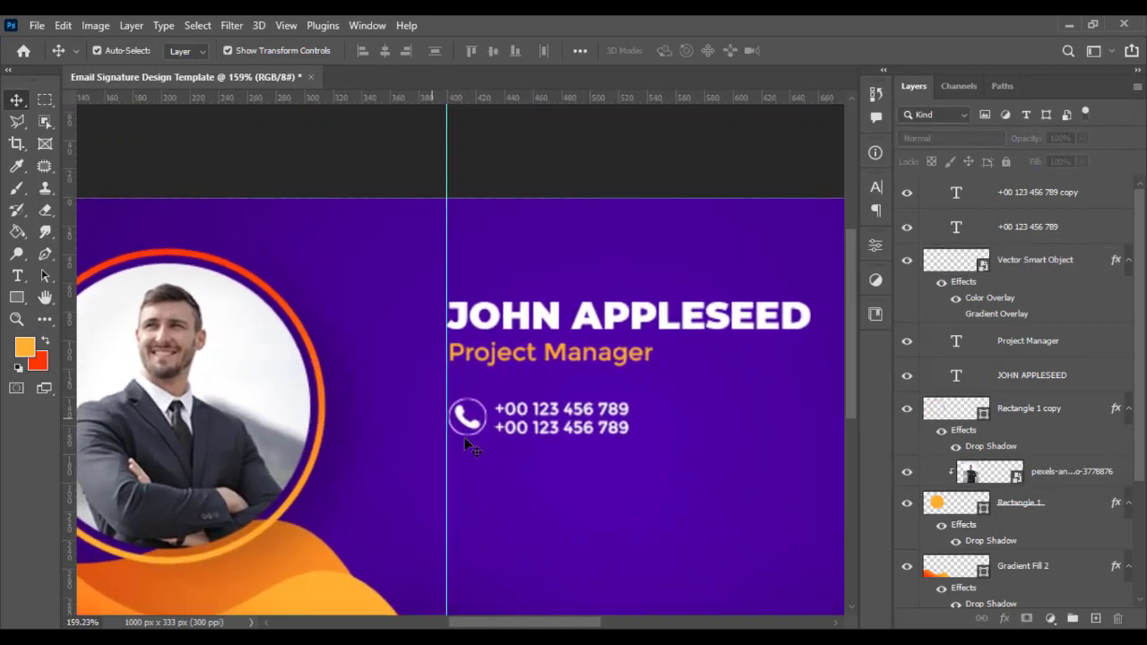
scroll(466, 445, "up", 1)
scroll(466, 445, "up", 2)
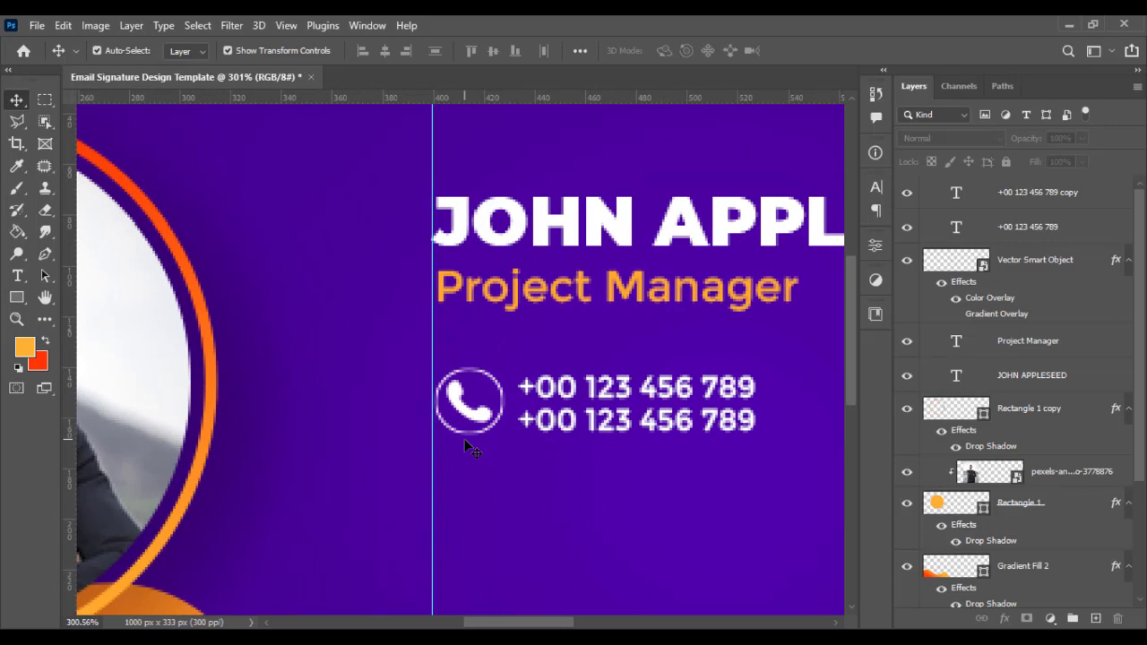
Paste the orange mobile-phone icon and delete the old round phone icon.
key("ctrl+v")
left_click(990, 303)
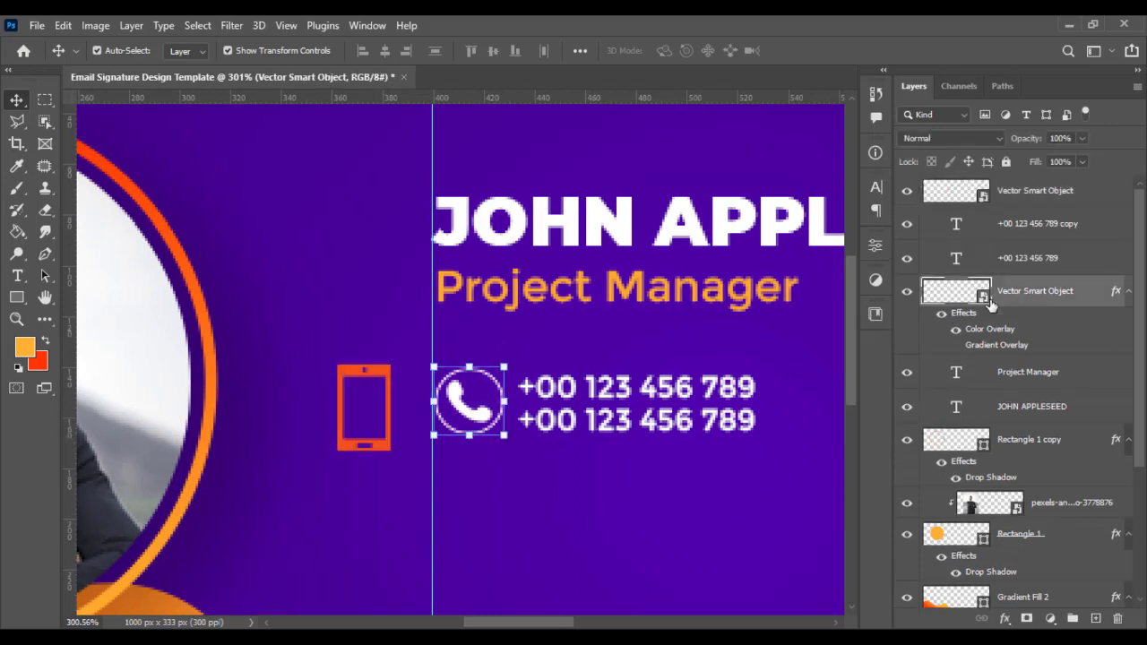
key("Delete")
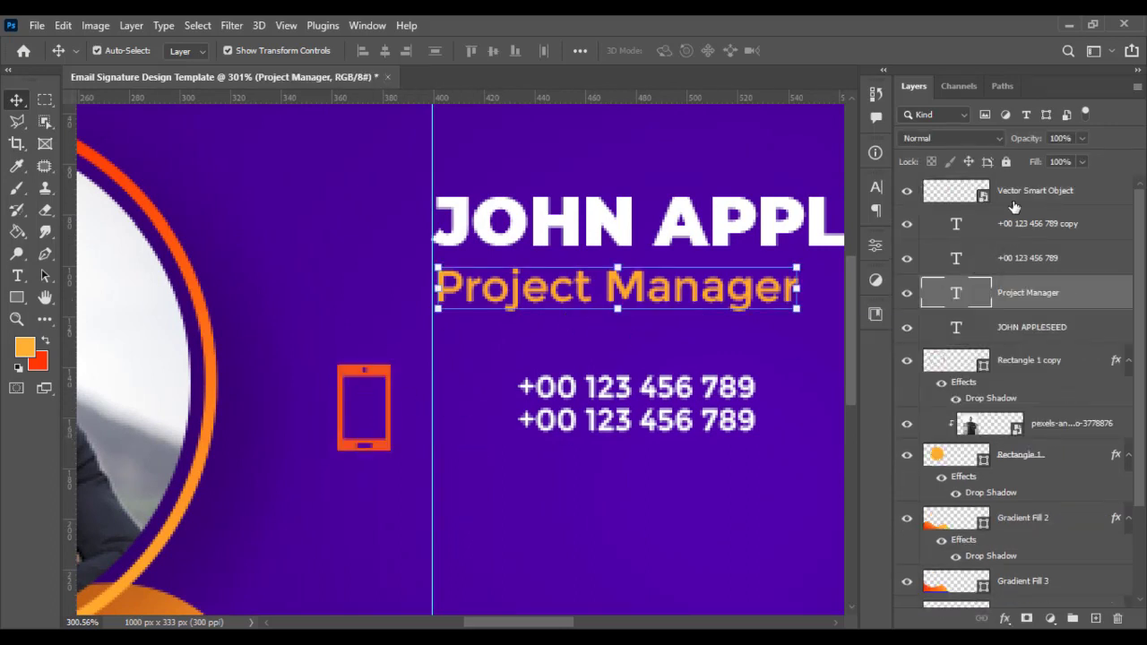
Scale the mobile-phone icon to about 22% and place it on the guide beside the numbers.
key("alt+period")
left_click_drag(392, 361, 384, 374)
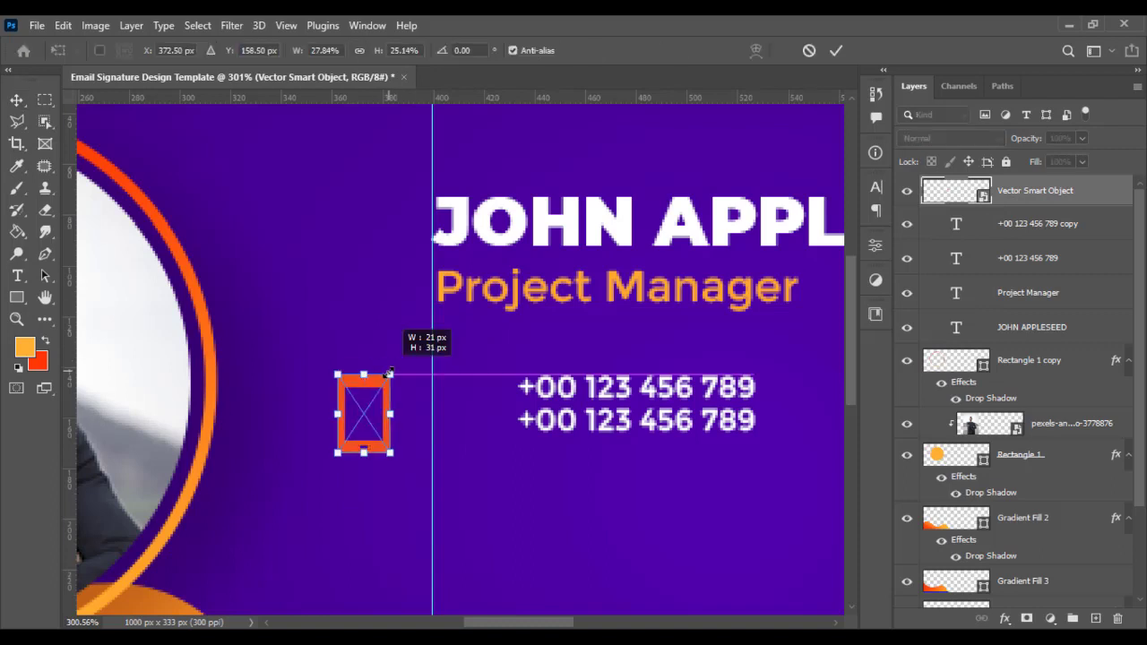
left_click_drag(364, 413, 474, 404)
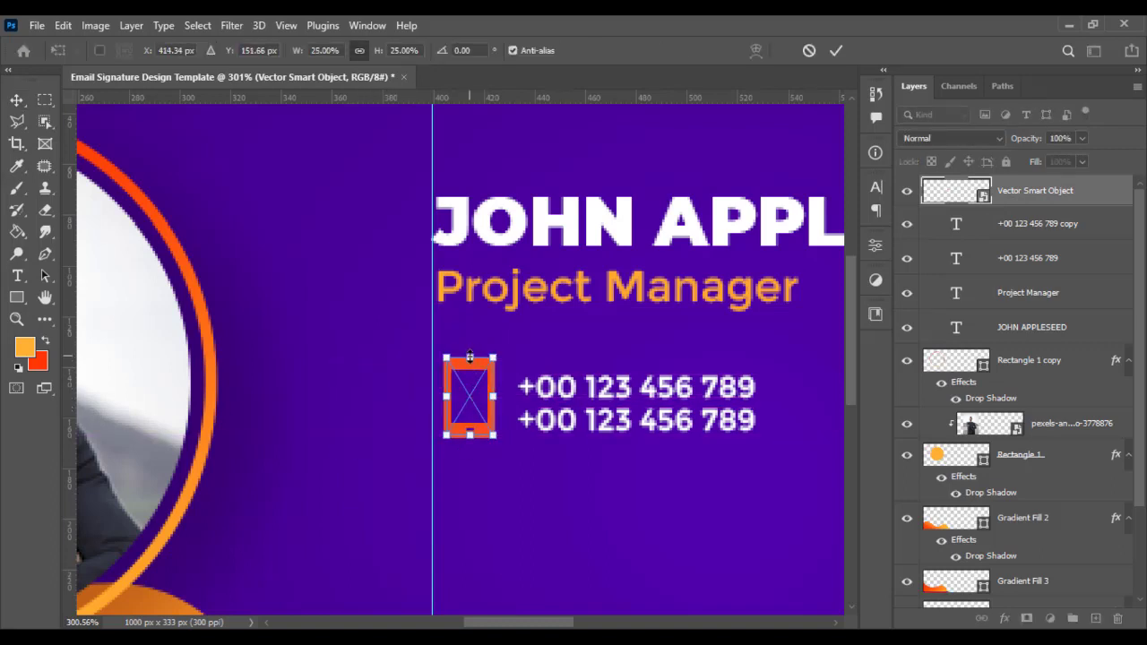
left_click_drag(470, 356, 455, 391)
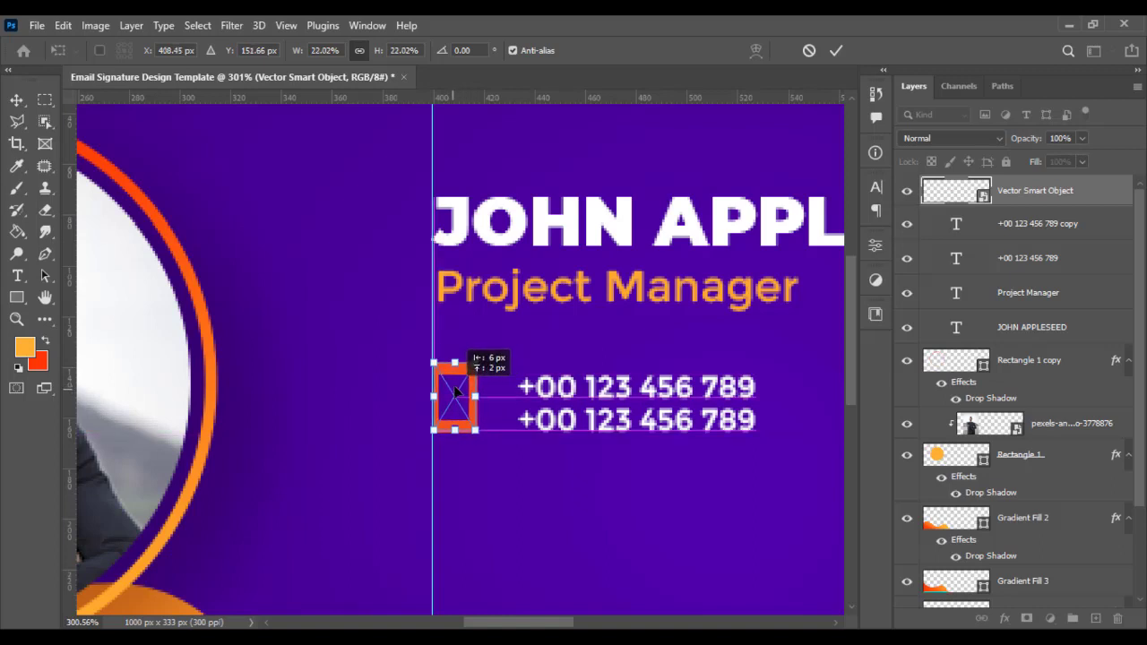
key("Return")
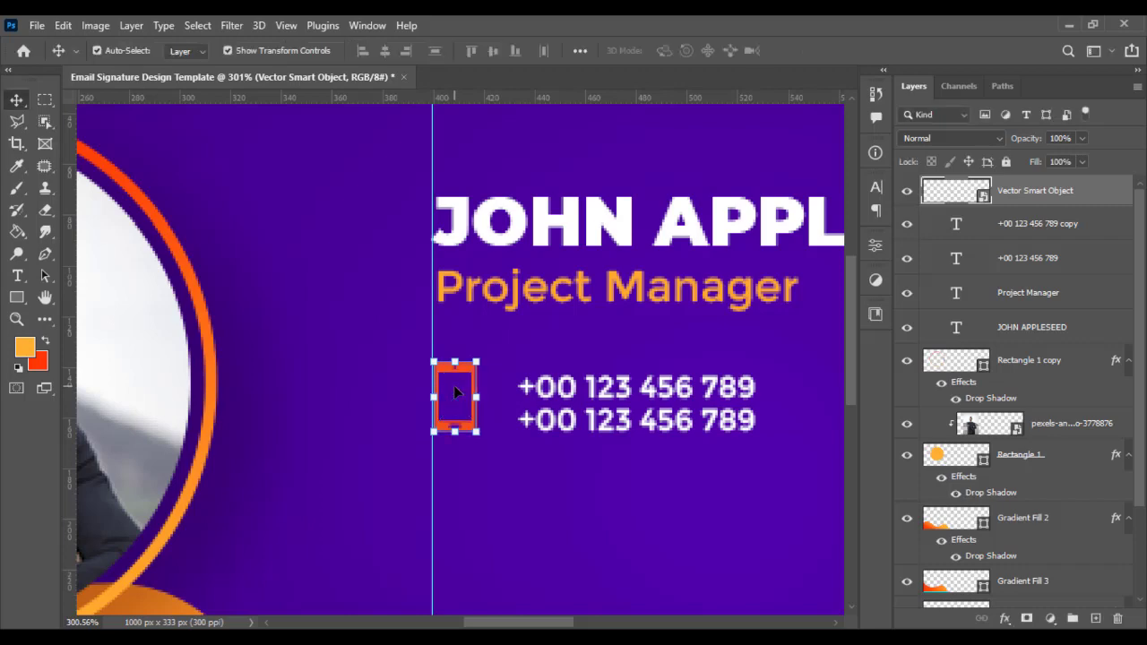
left_click(483, 462)
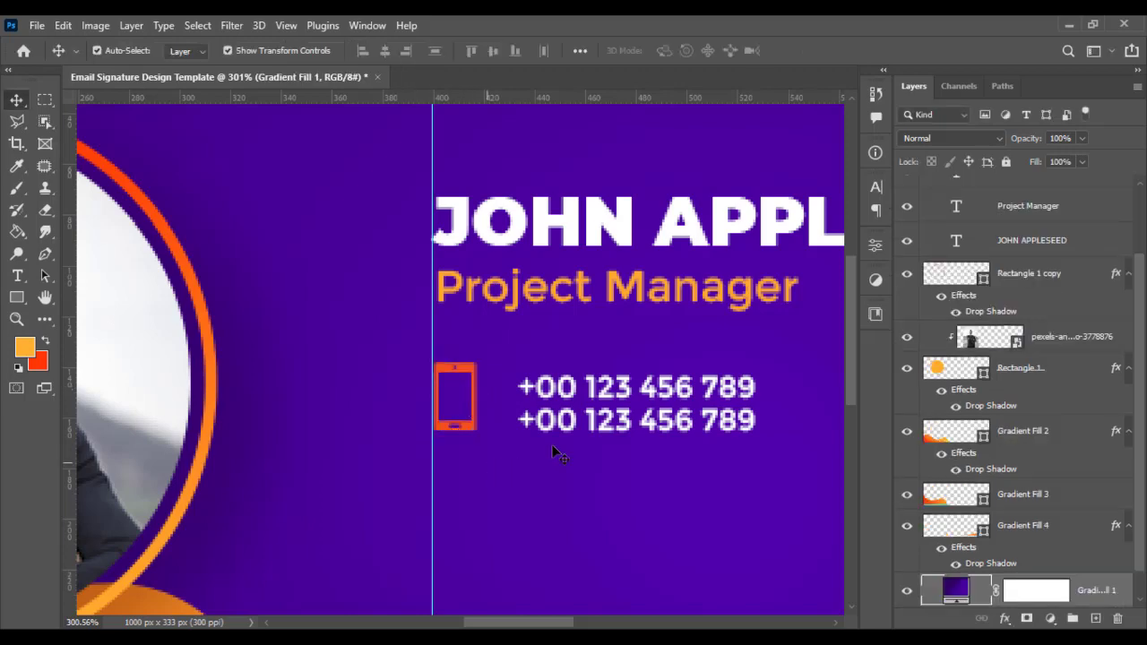
Give the mobile-phone icon a white colour overlay through its blending options.
left_click(1005, 274)
right_click(1044, 193)
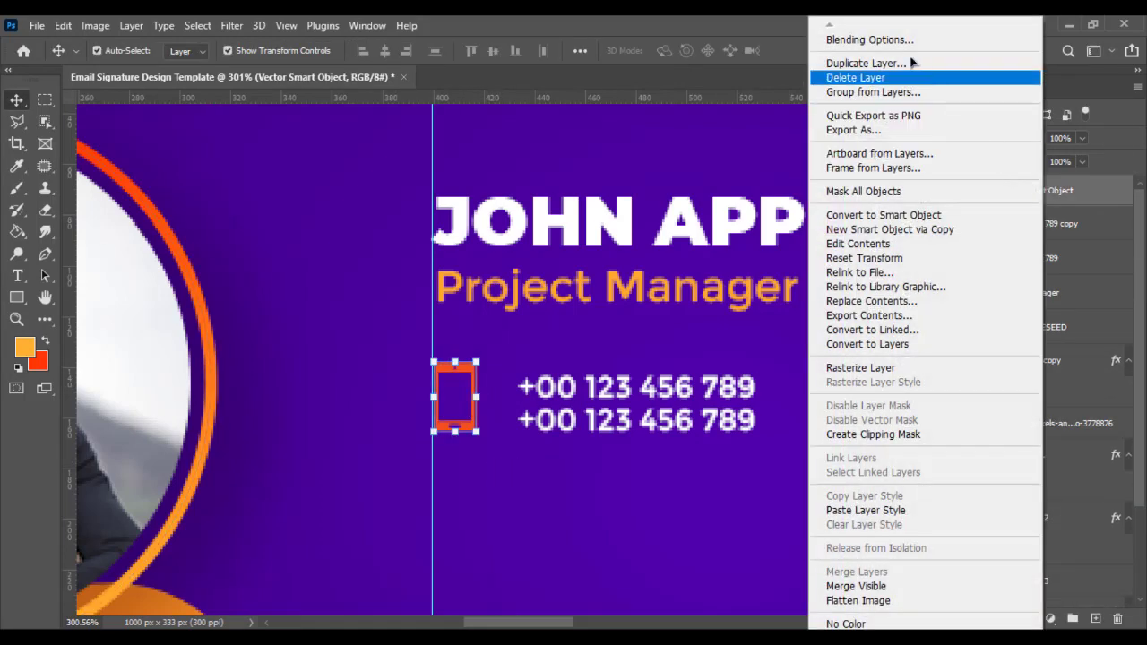
key("Escape")
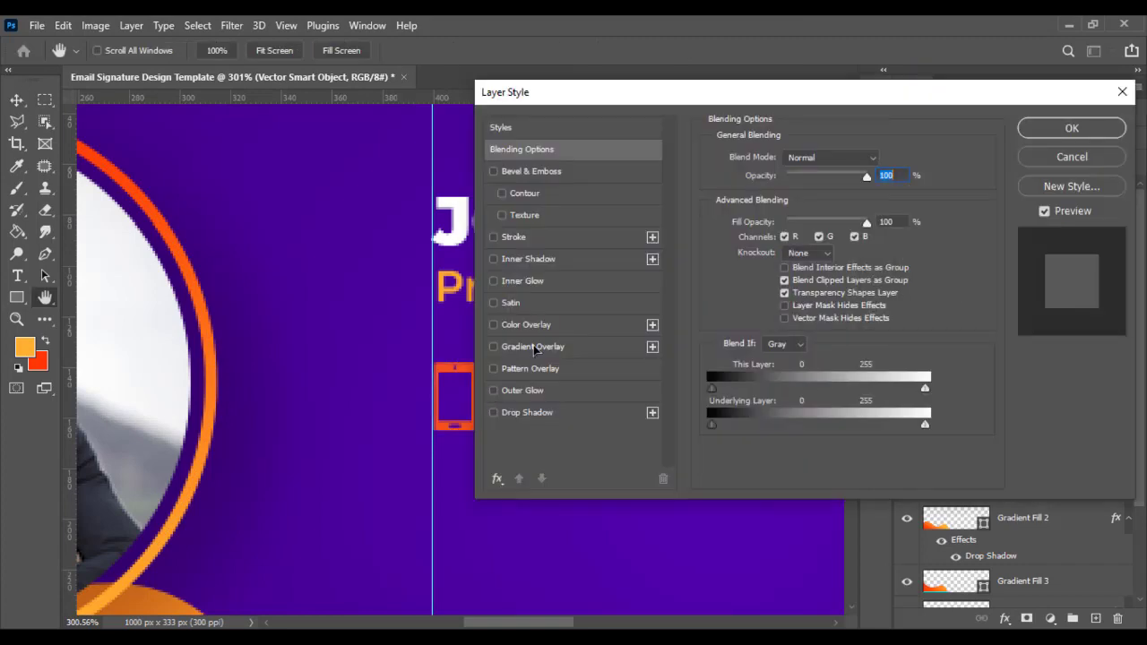
left_click(536, 325)
left_click(1048, 131)
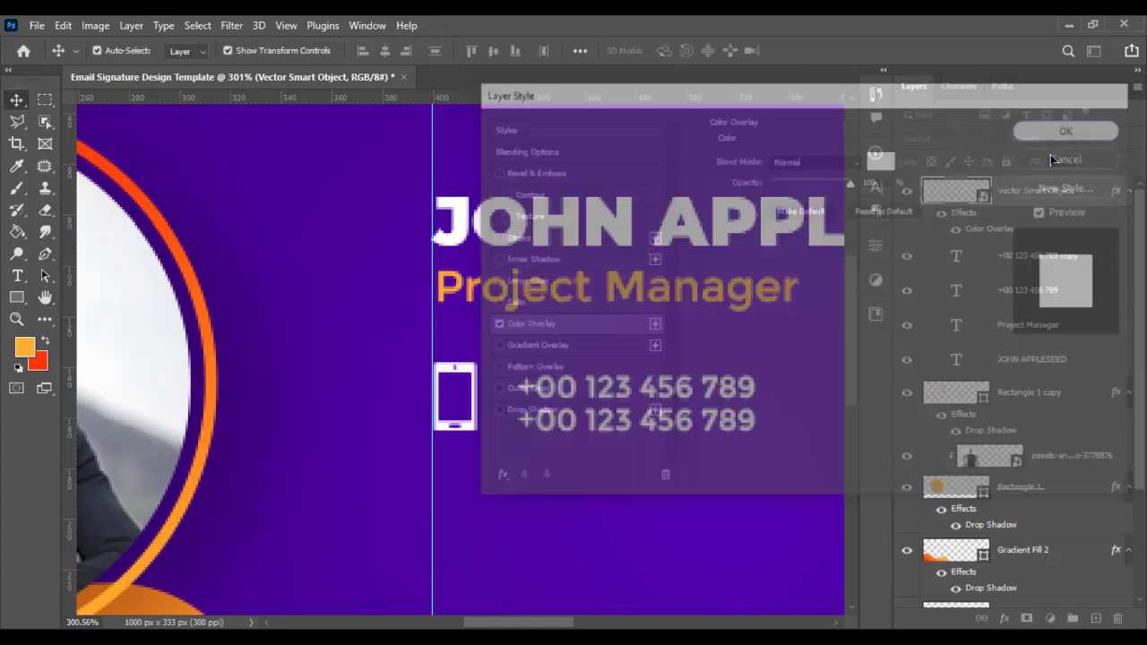
left_click(1030, 256)
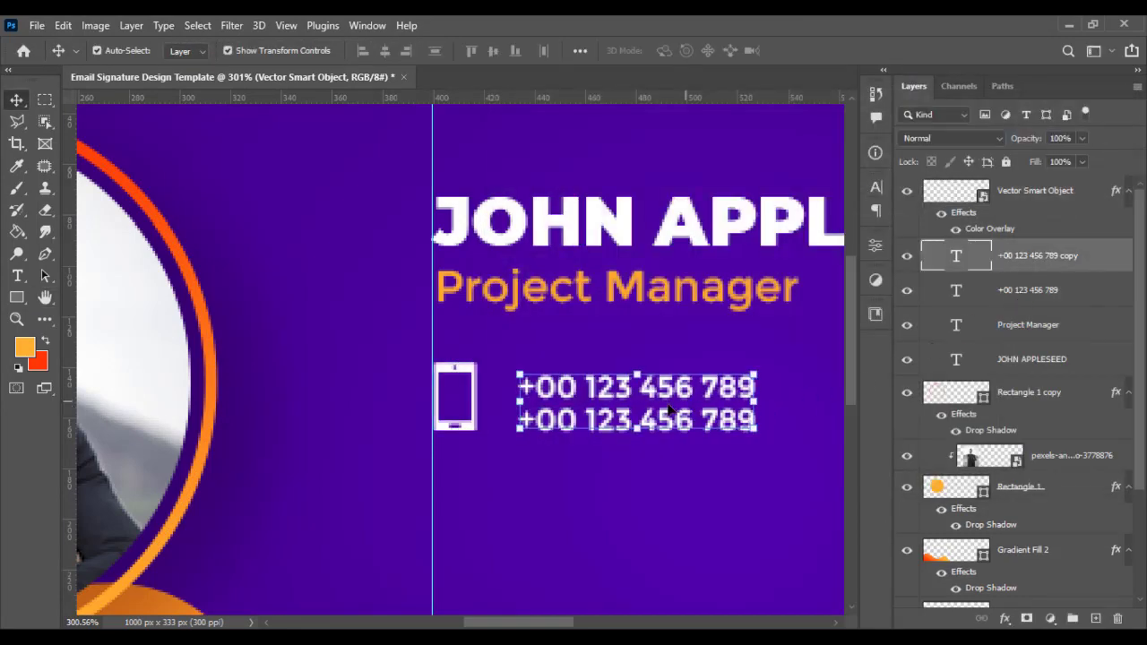
Move the phone-number lines closer to the icon and shrink the mobile-phone icon slightly.
left_click(1030, 290, "shift")
left_click_drag(673, 409, 640, 405)
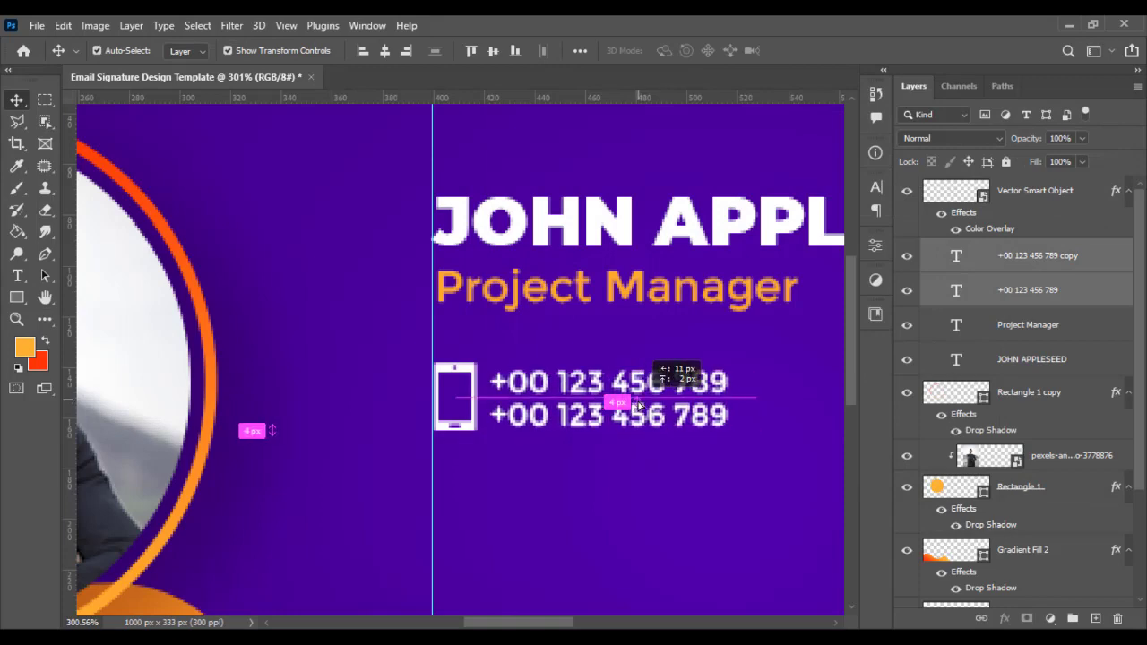
scroll(630, 220, "down", 6)
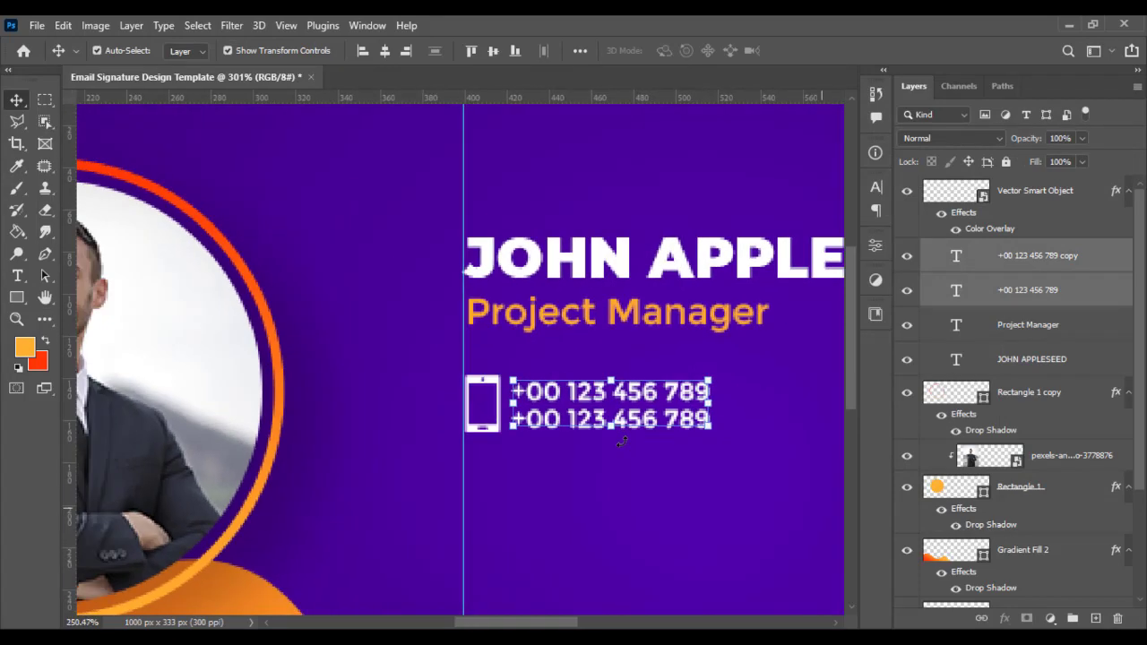
left_click(632, 226)
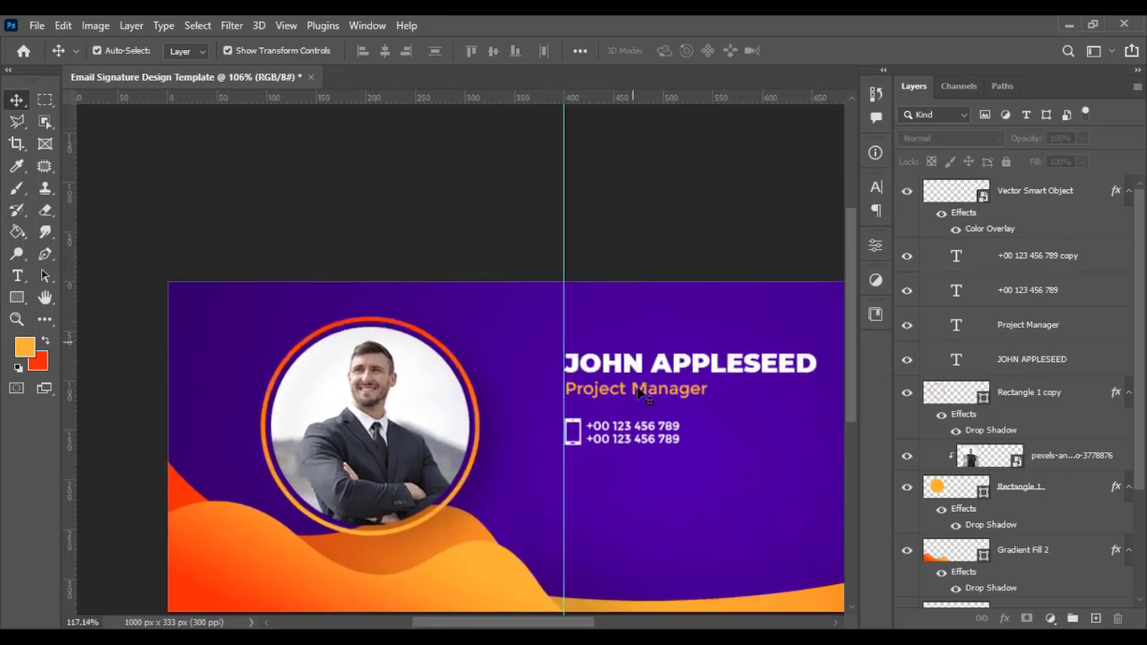
scroll(620, 431, "up", 4)
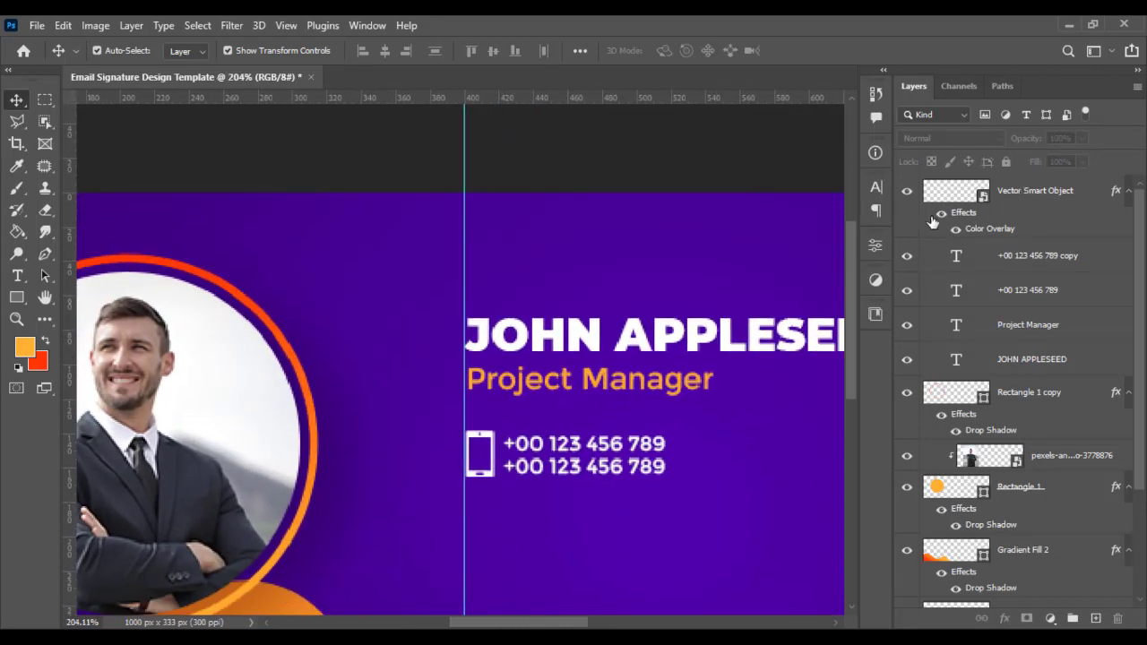
left_click(483, 429)
left_click_drag(494, 428, 502, 419)
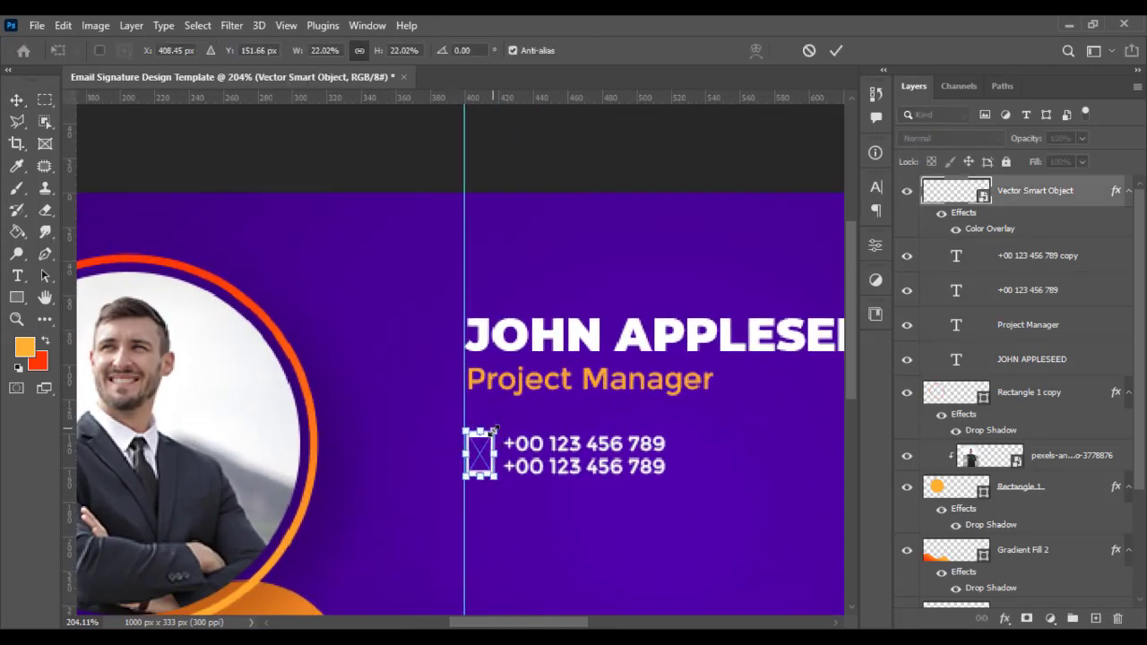
key("Return")
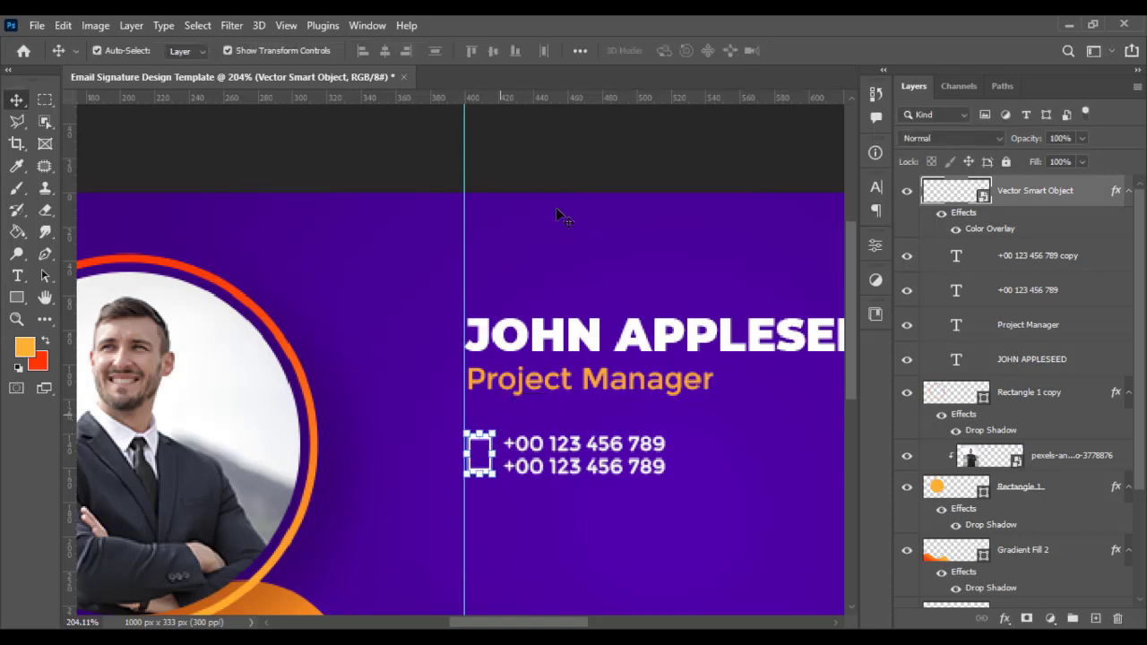
left_click(573, 164)
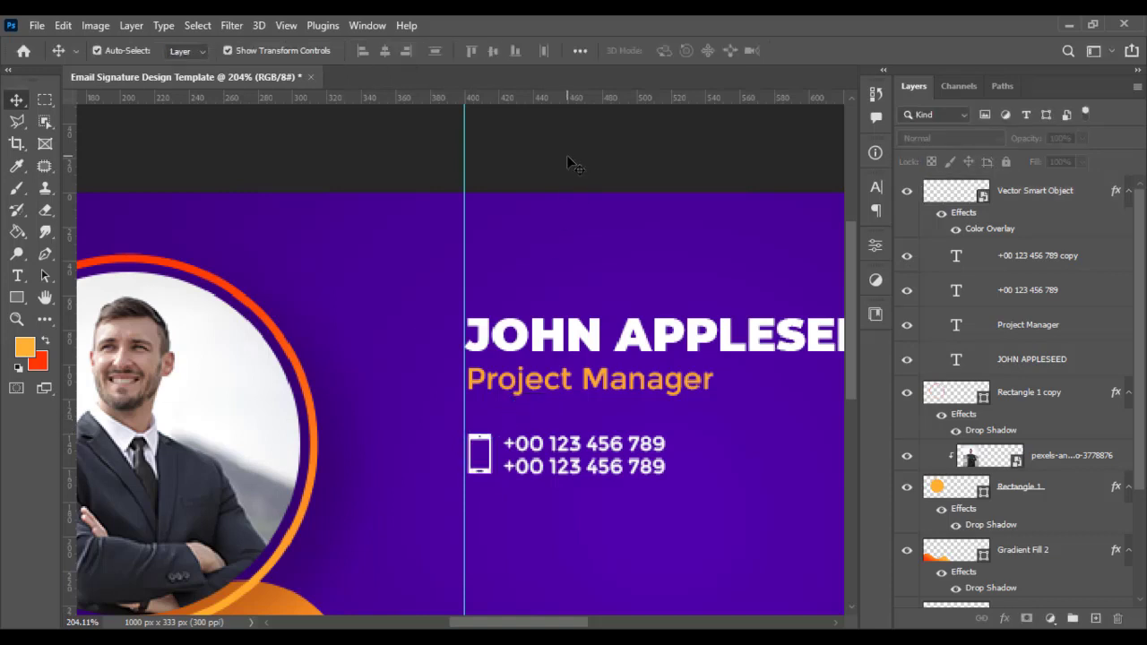
Set both phone-number lines to Montserrat Light.
left_click(1030, 255)
left_click(1031, 289, "shift")
key("t")
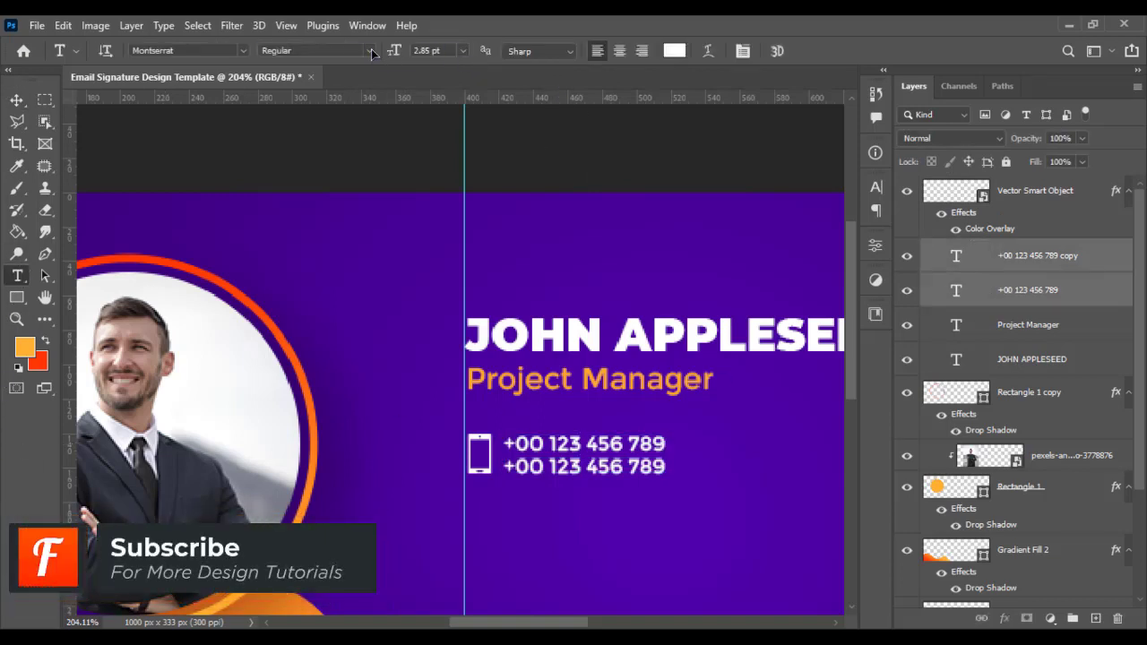
left_click(371, 52)
left_click(305, 118)
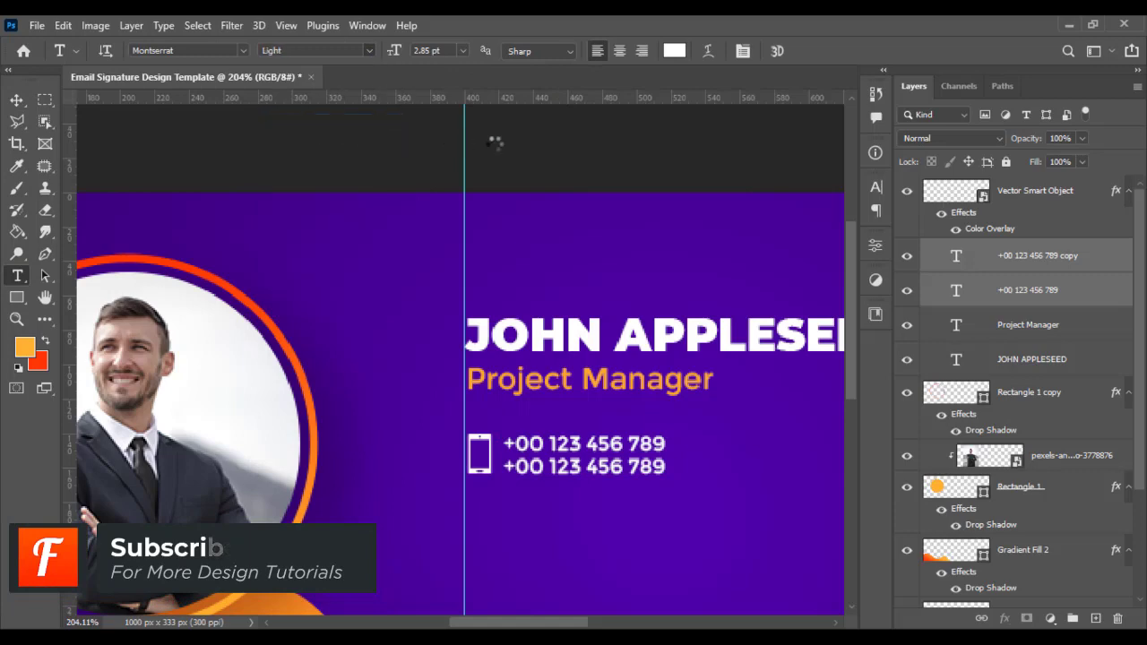
left_click(17, 99)
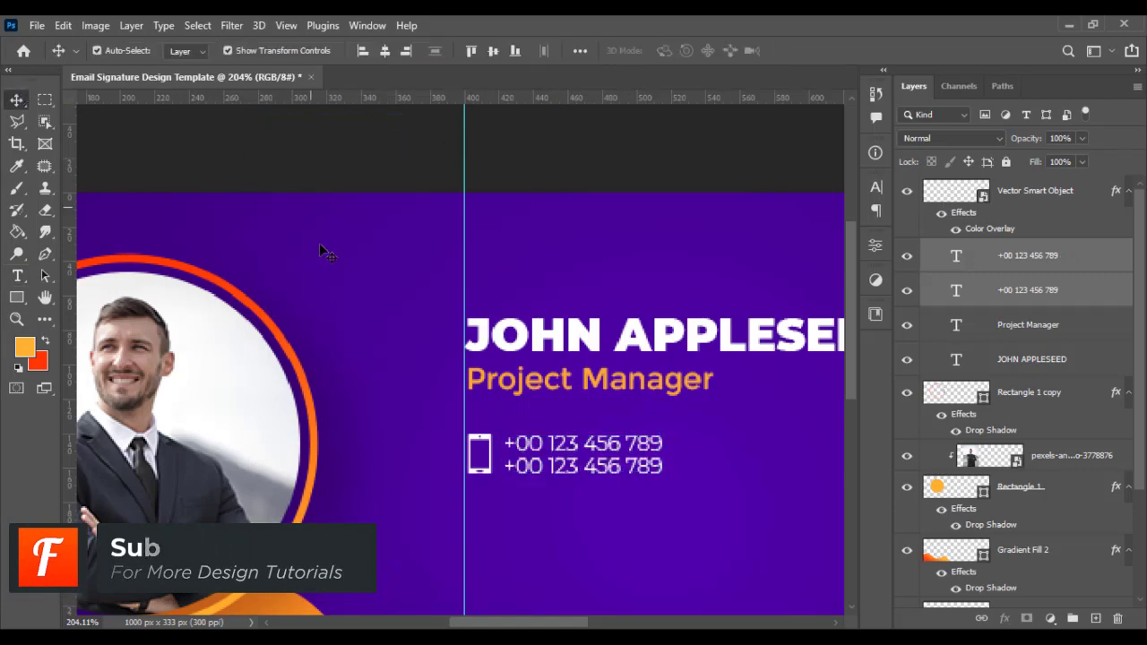
Paste the white envelope email icon below the phone numbers.
scroll(328, 263, "down", 3)
scroll(484, 412, "down", 2)
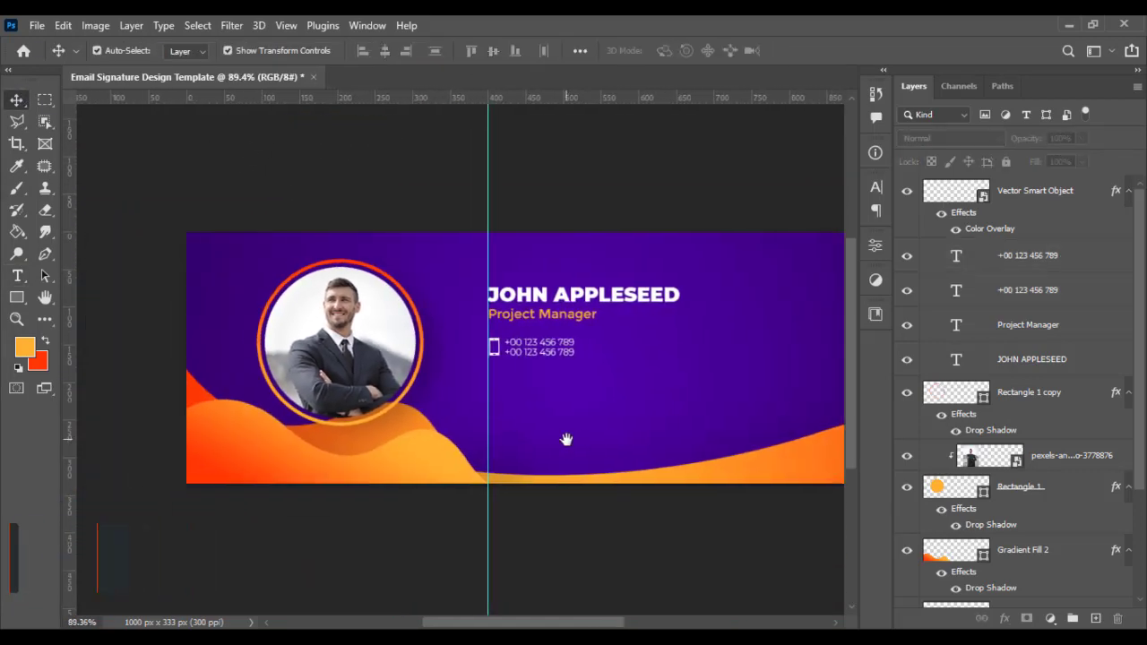
scroll(564, 438, "up", 2)
scroll(538, 433, "up", 2)
scroll(533, 424, "up", 3)
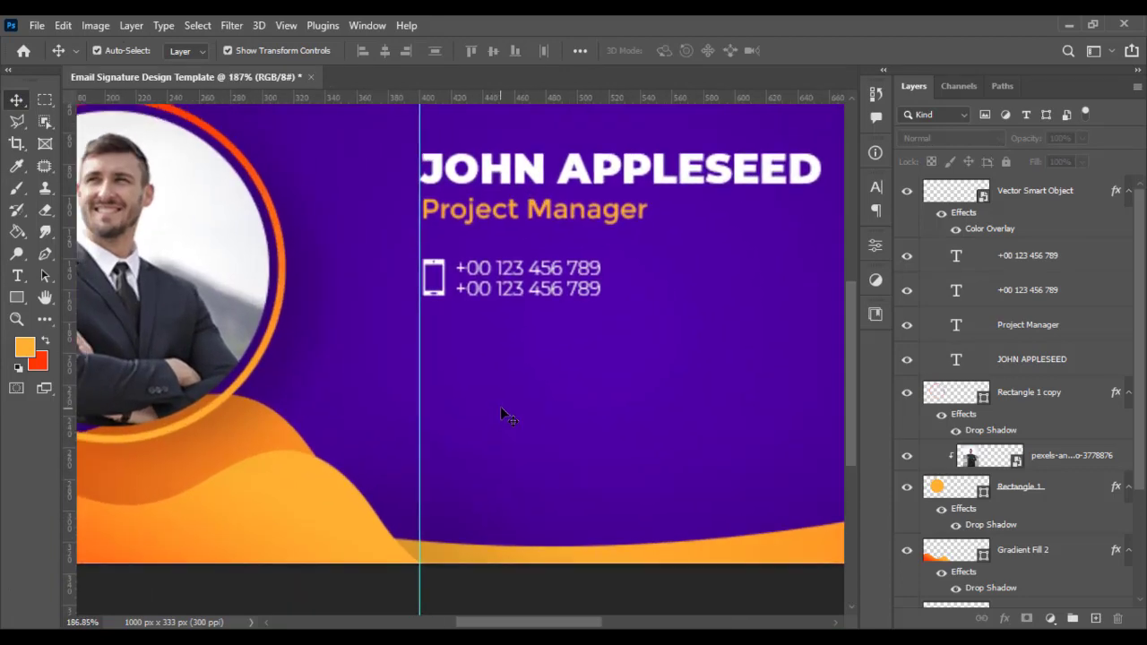
key("ctrl+v")
scroll(472, 422, "up", 2)
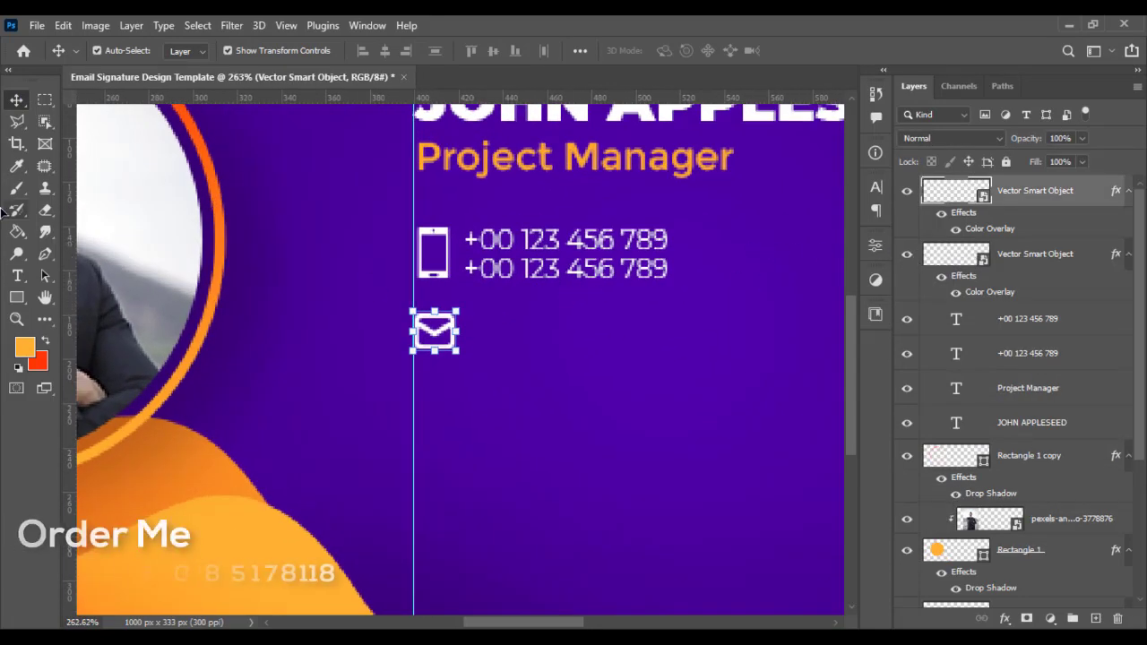
key("t")
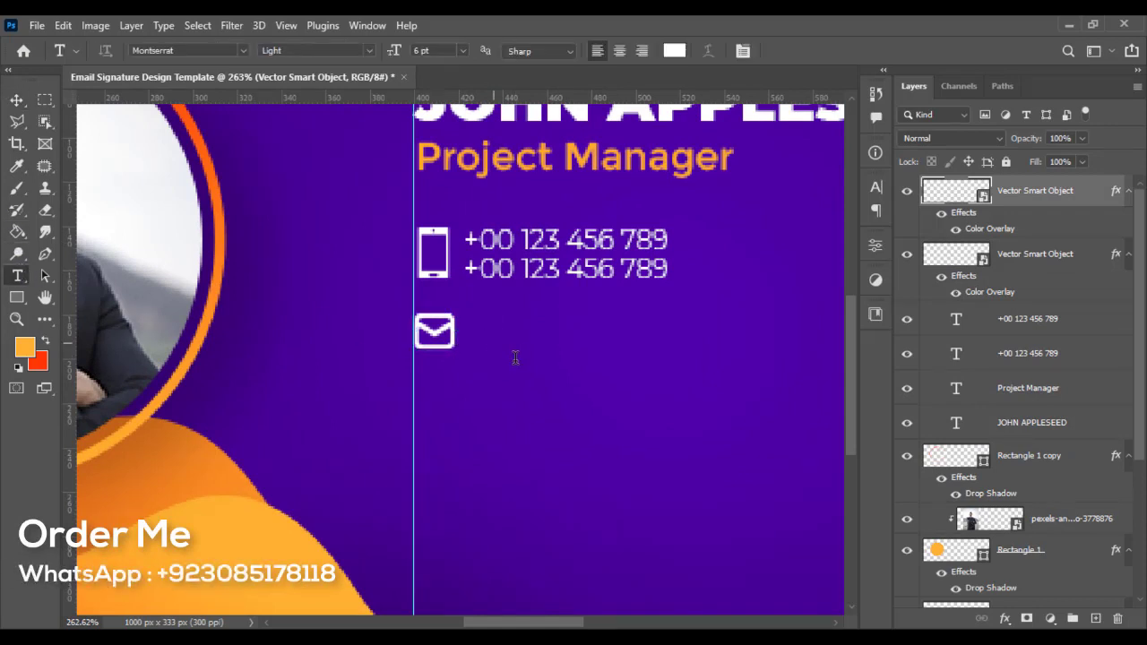
left_click(494, 343)
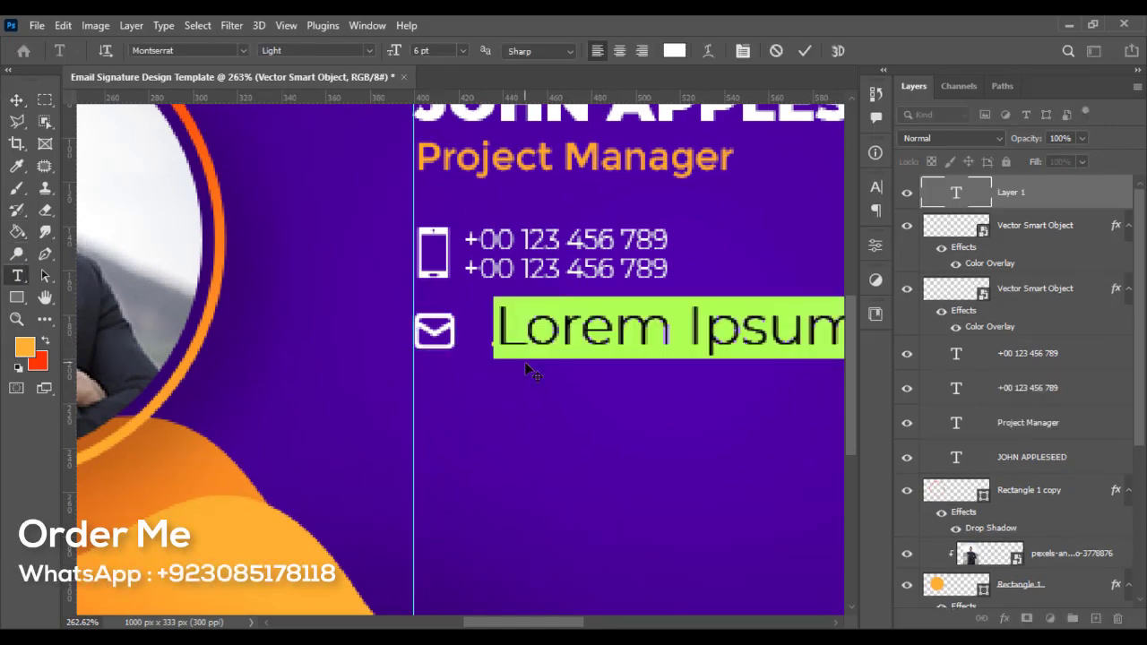
type("info")
type("@")
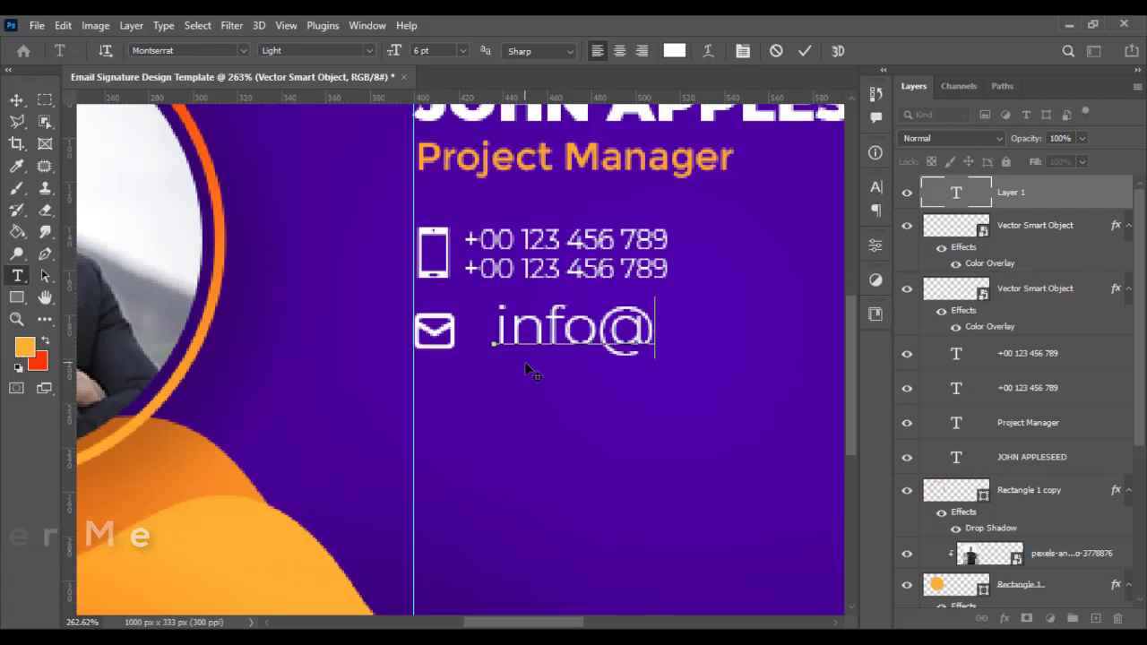
type("comap")
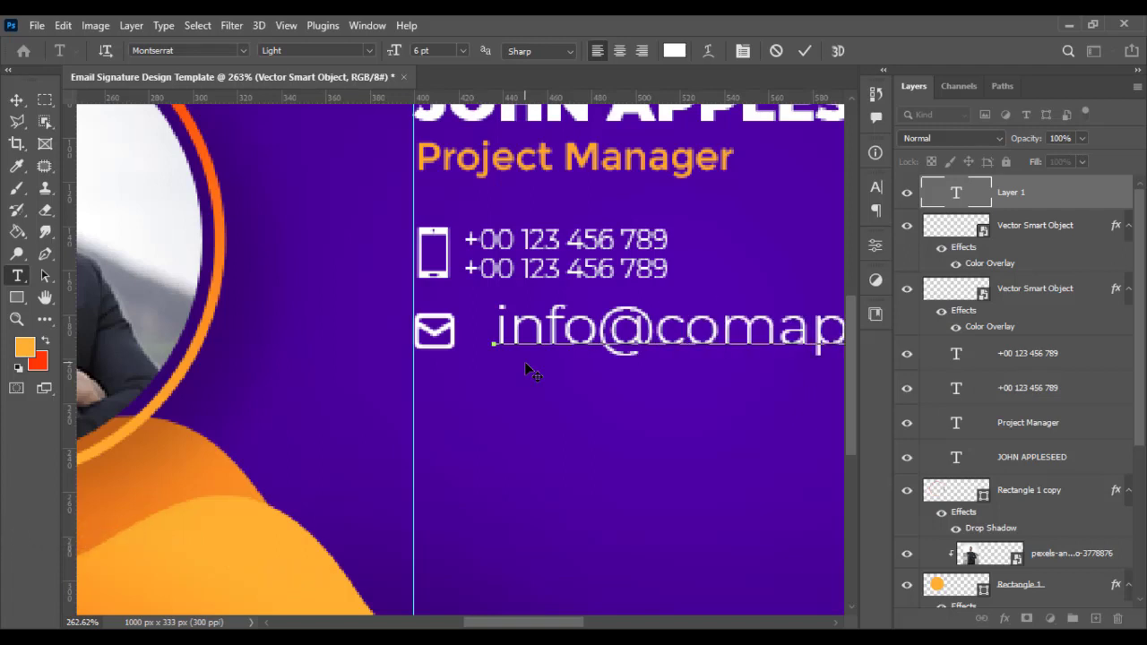
key("BackSpace")
key("BackSpace")
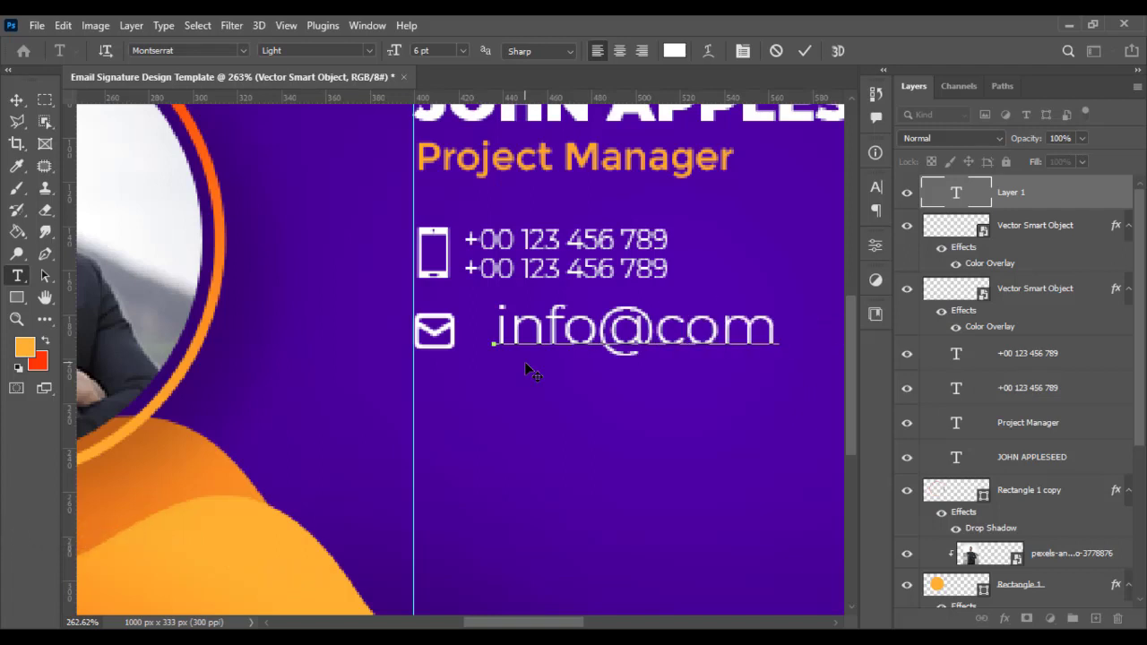
type("pa")
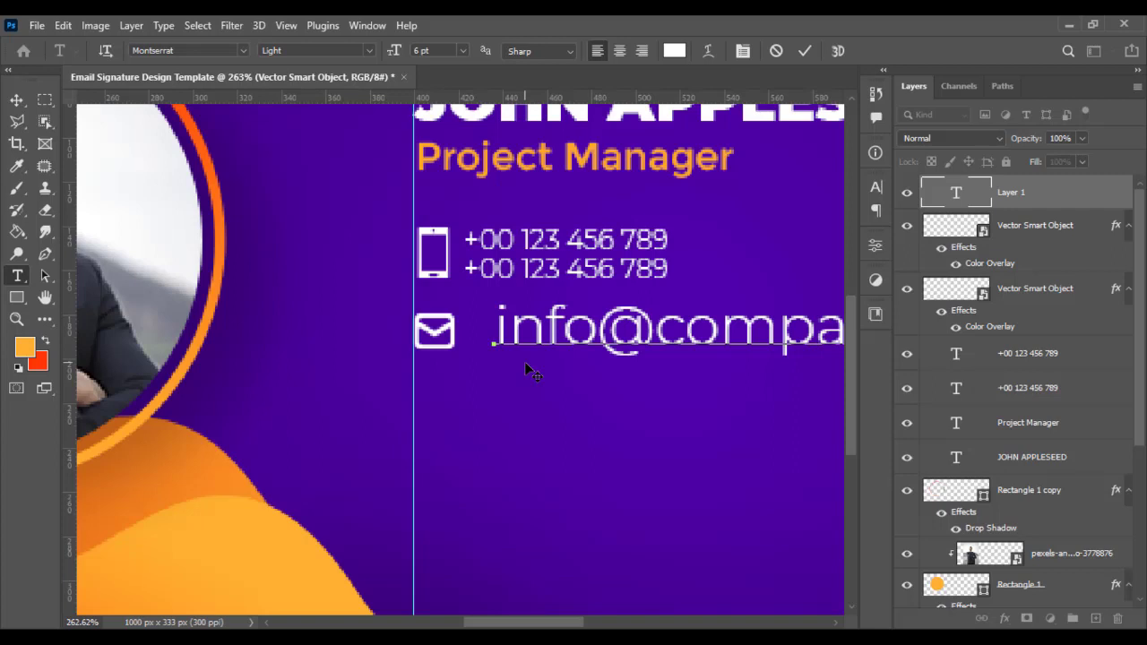
Set the email text to 4 pt and scale it to match the phone-number lines.
key("ctrl+a")
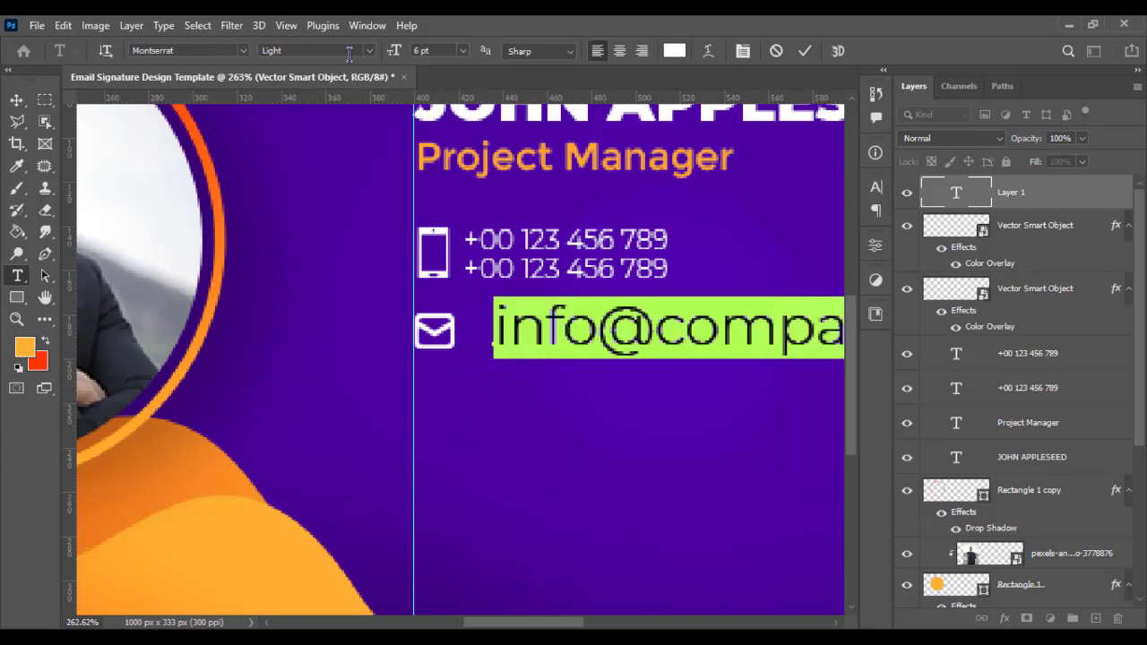
left_click_drag(394, 55, 381, 55)
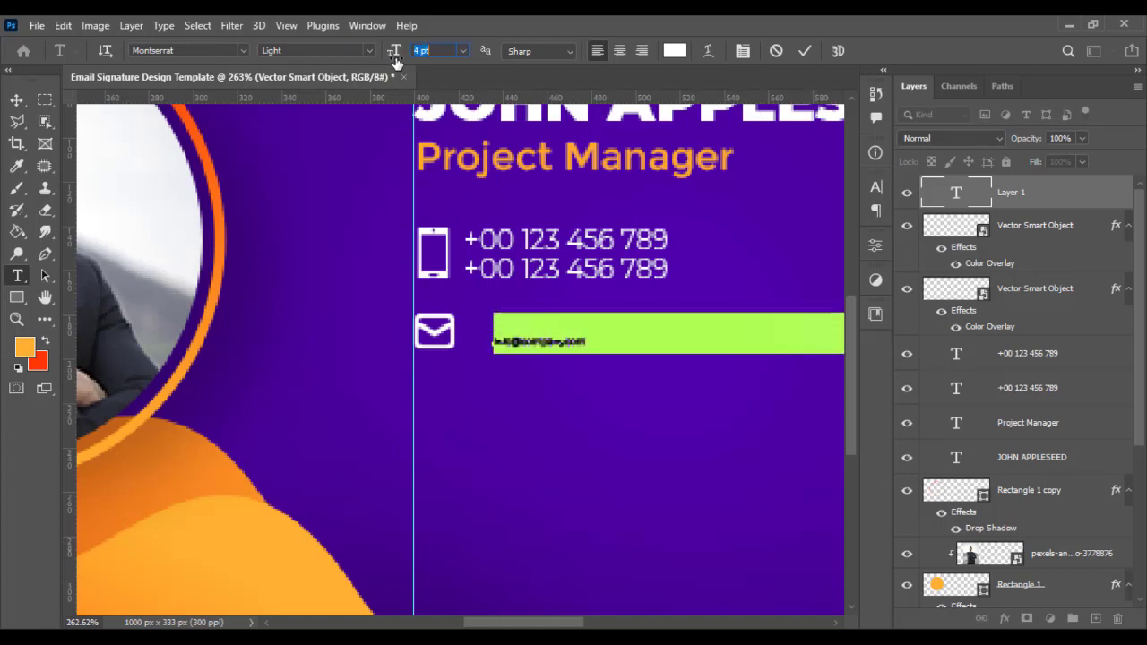
left_click(16, 99)
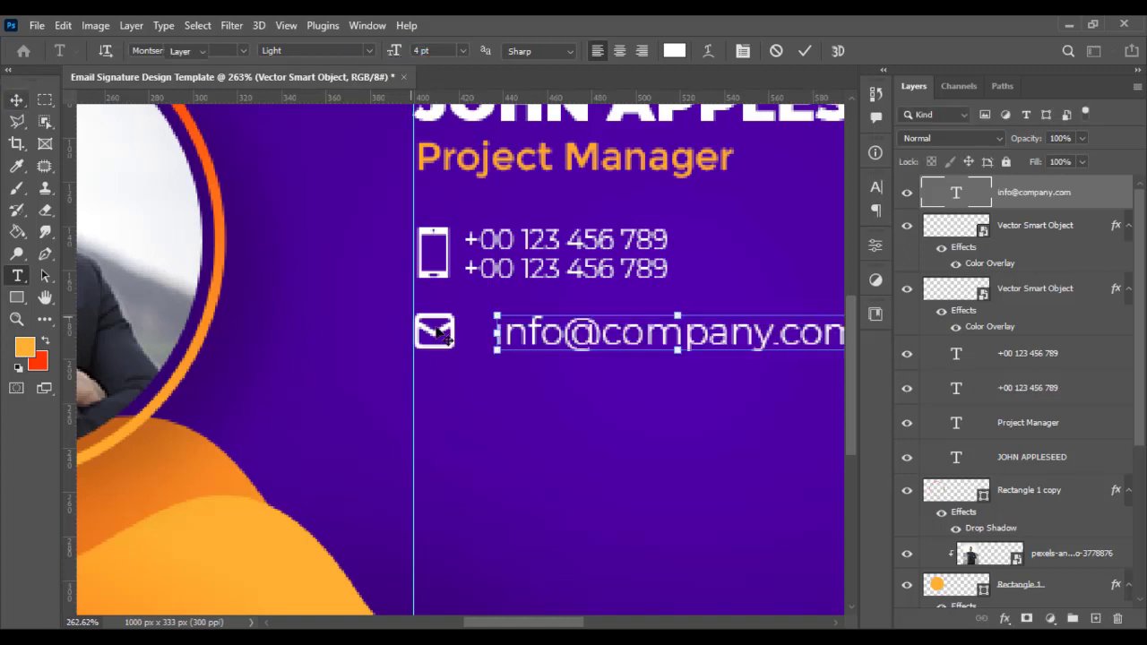
left_click_drag(525, 340, 500, 337)
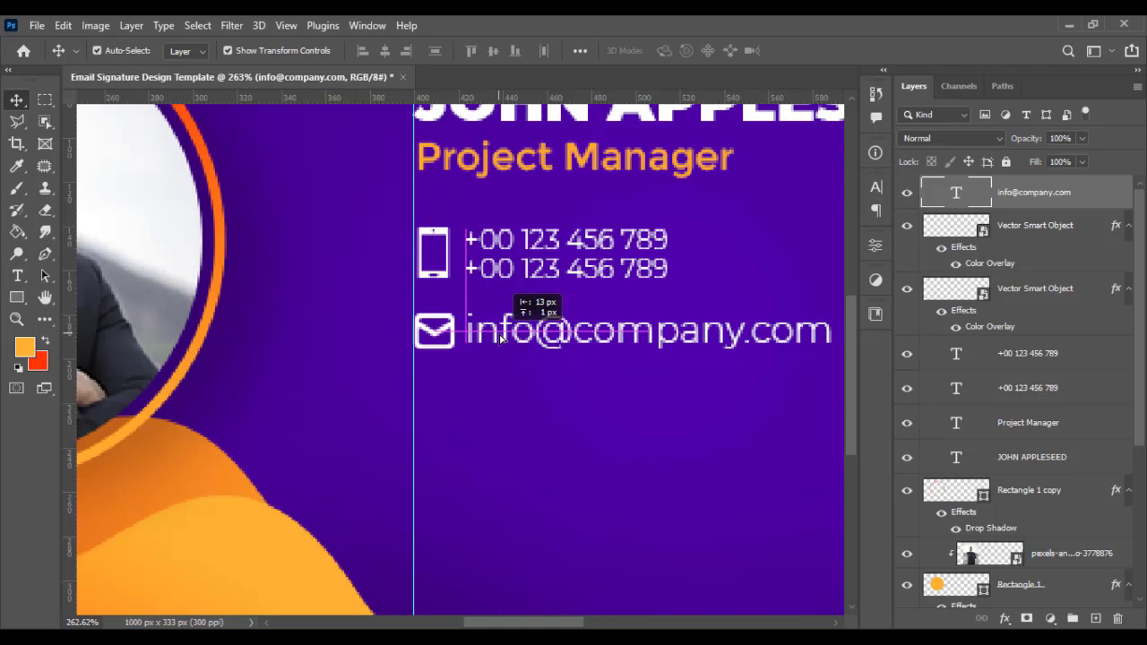
scroll(680, 339, "down", 3)
left_click_drag(786, 335, 734, 337)
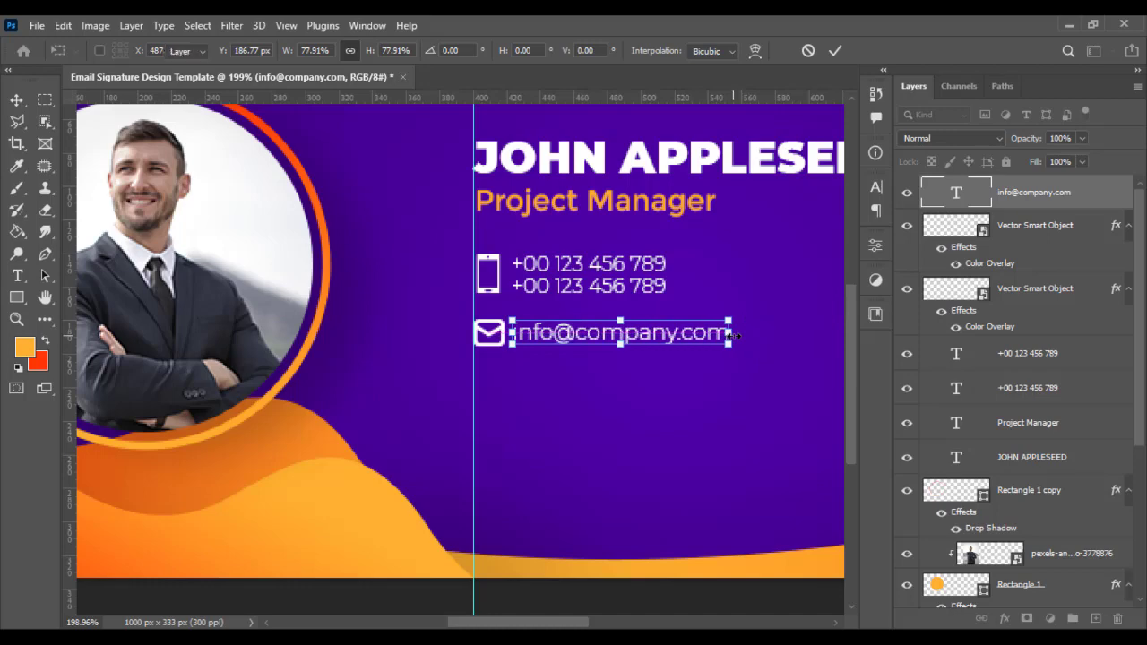
key("Return")
Fine-tune the email line's position beside its envelope icon.
left_click_drag(556, 335, 556, 325)
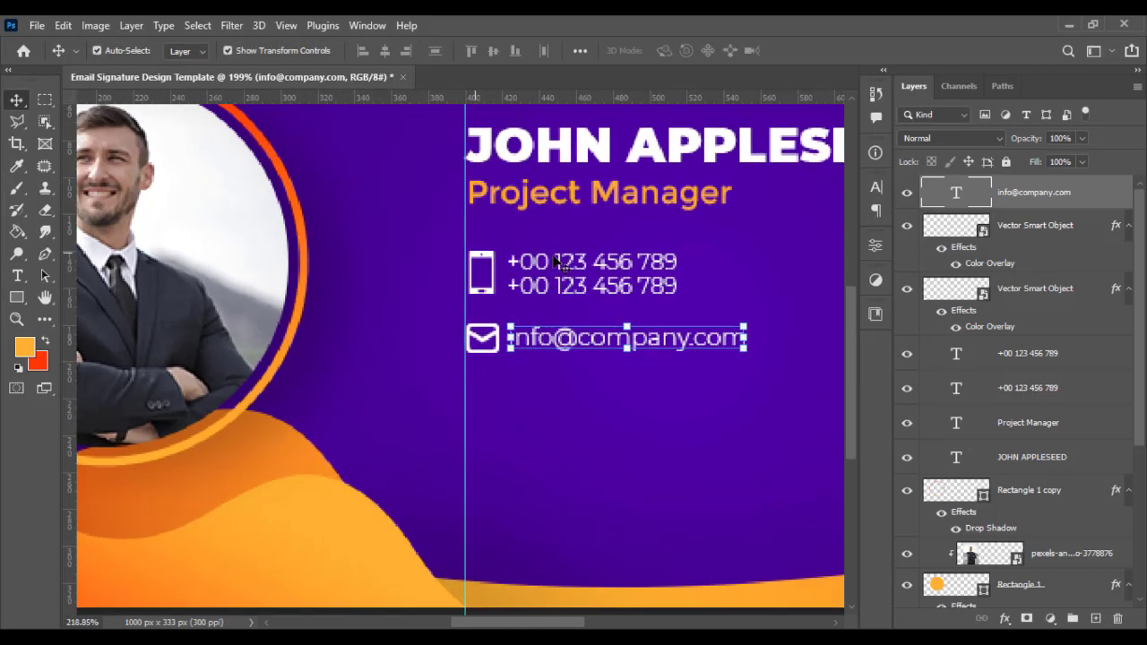
scroll(555, 256, "up", 2)
scroll(556, 251, "down", 2)
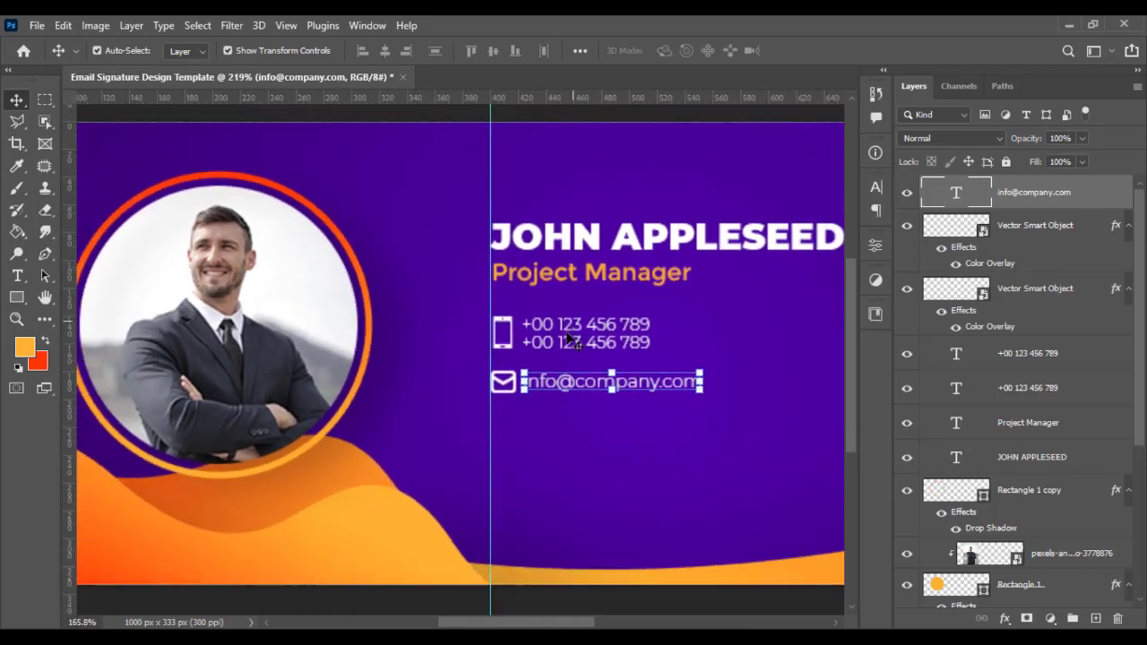
scroll(566, 527, "down", 2)
left_click(572, 516)
scroll(555, 466, "up", 1)
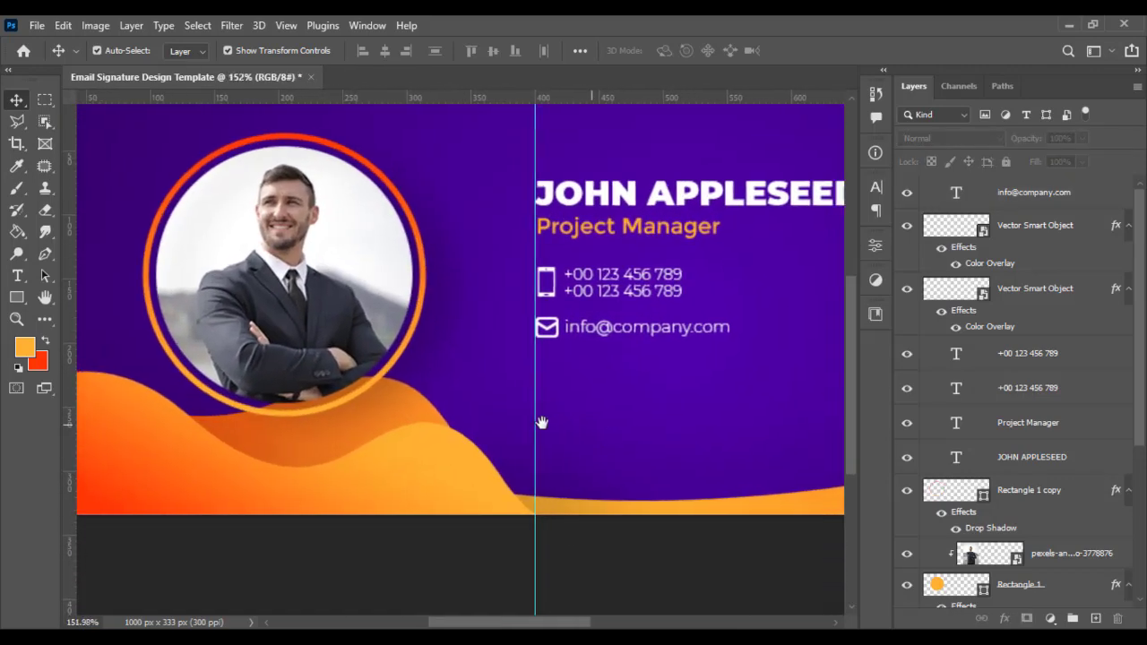
scroll(519, 416, "up", 2)
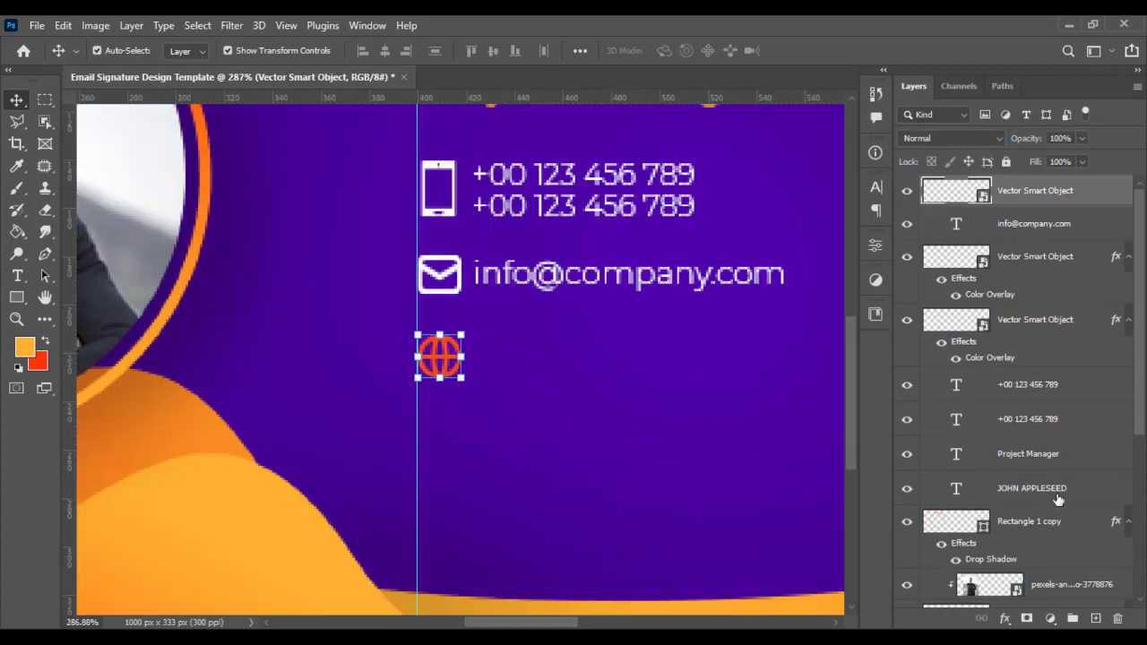
Paste the white icon style onto the globe and duplicate the email line down beside it.
right_click(1022, 202)
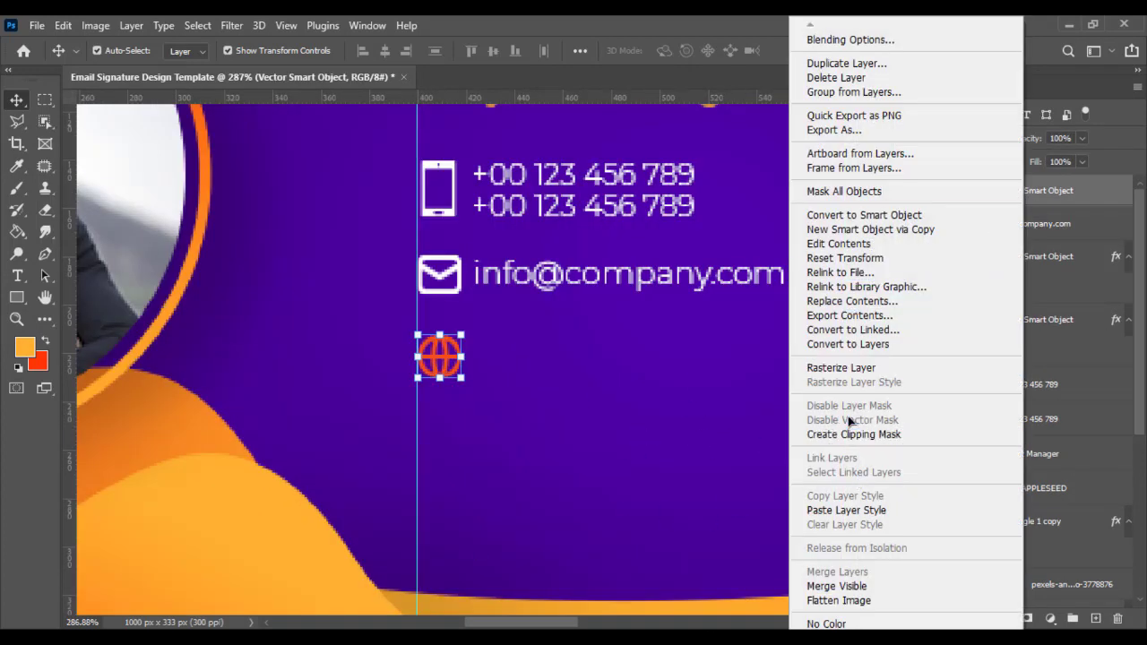
left_click(834, 509)
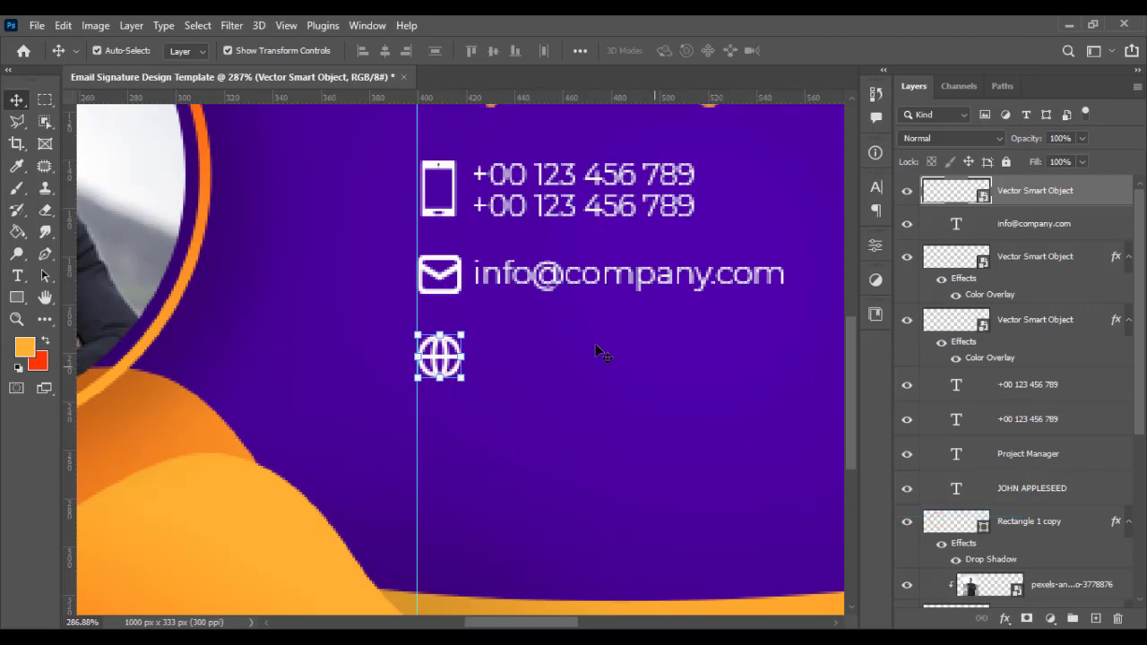
left_click(549, 285)
left_click_drag(549, 283, 540, 360)
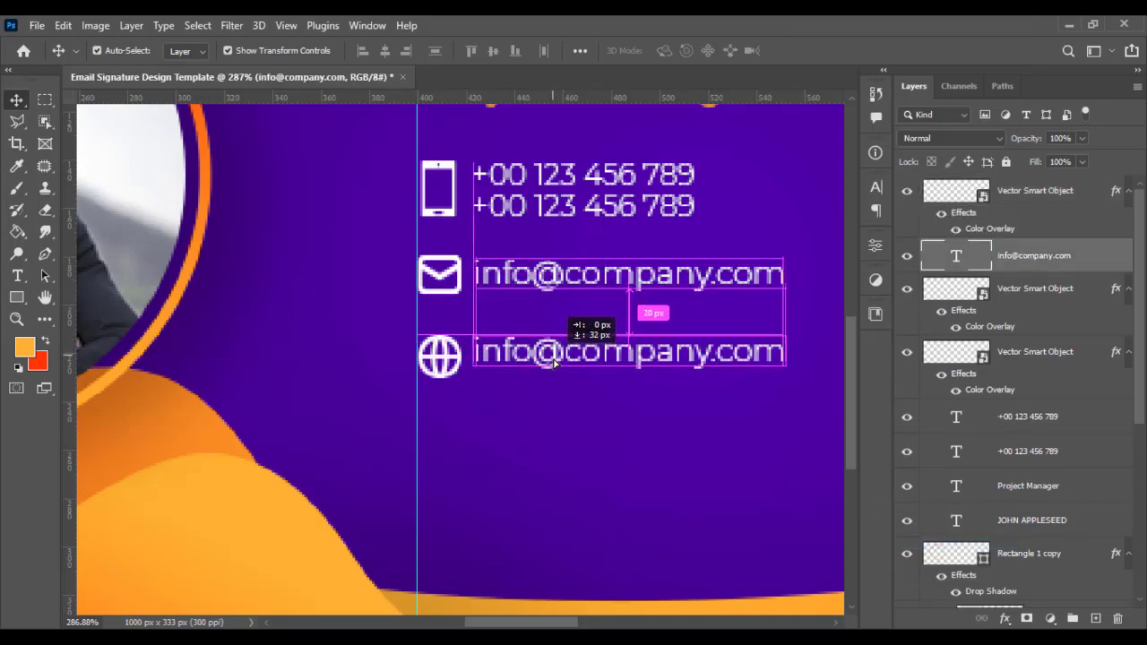
double_click(538, 359)
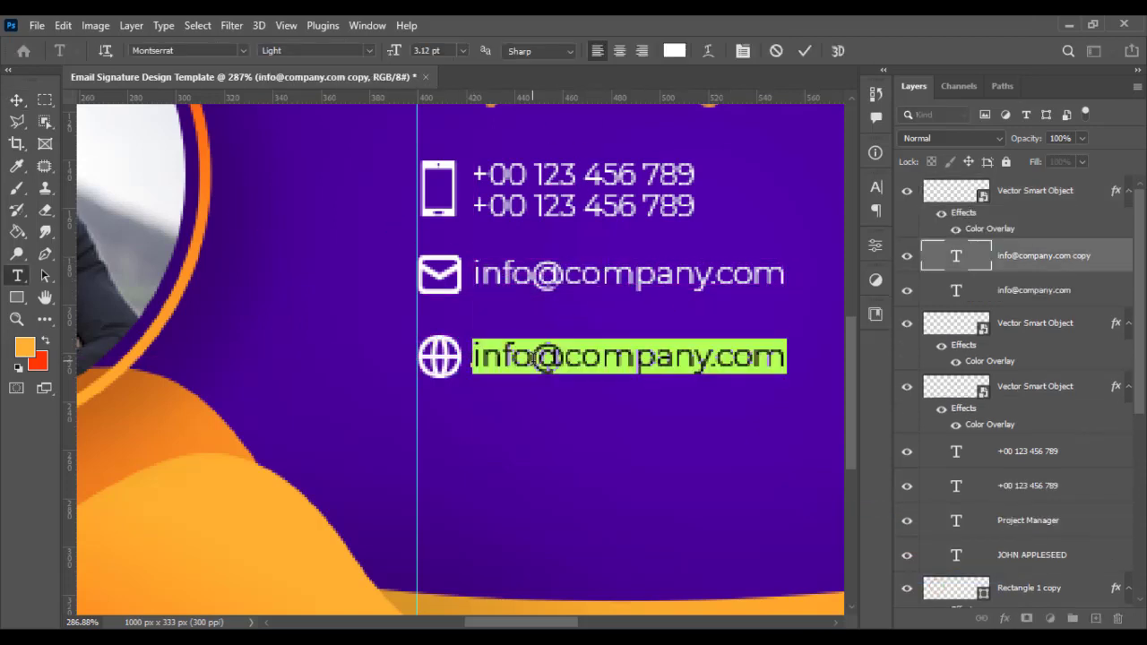
type("www")
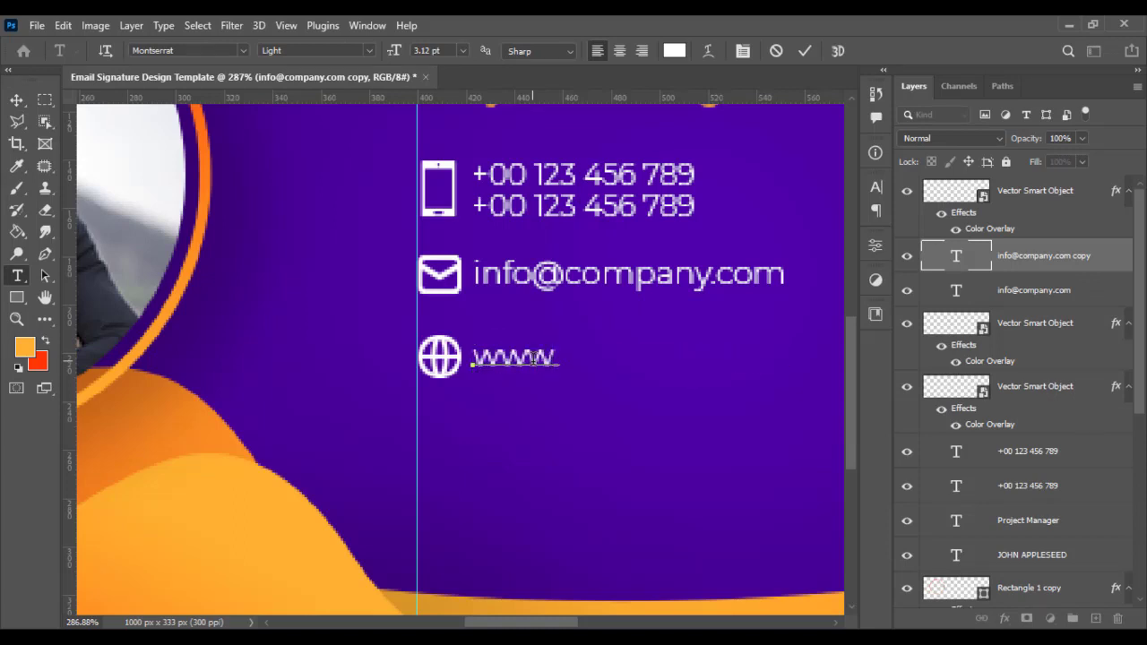
type("mapn")
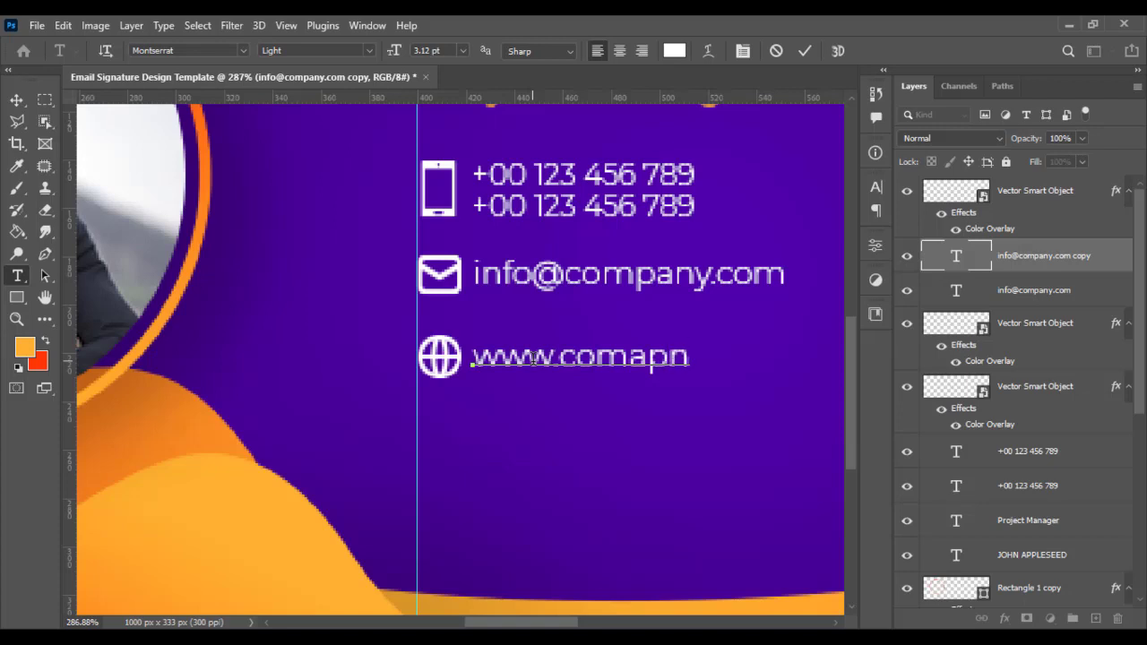
key("BackSpace")
key("BackSpace")
key("Left")
type("pany")
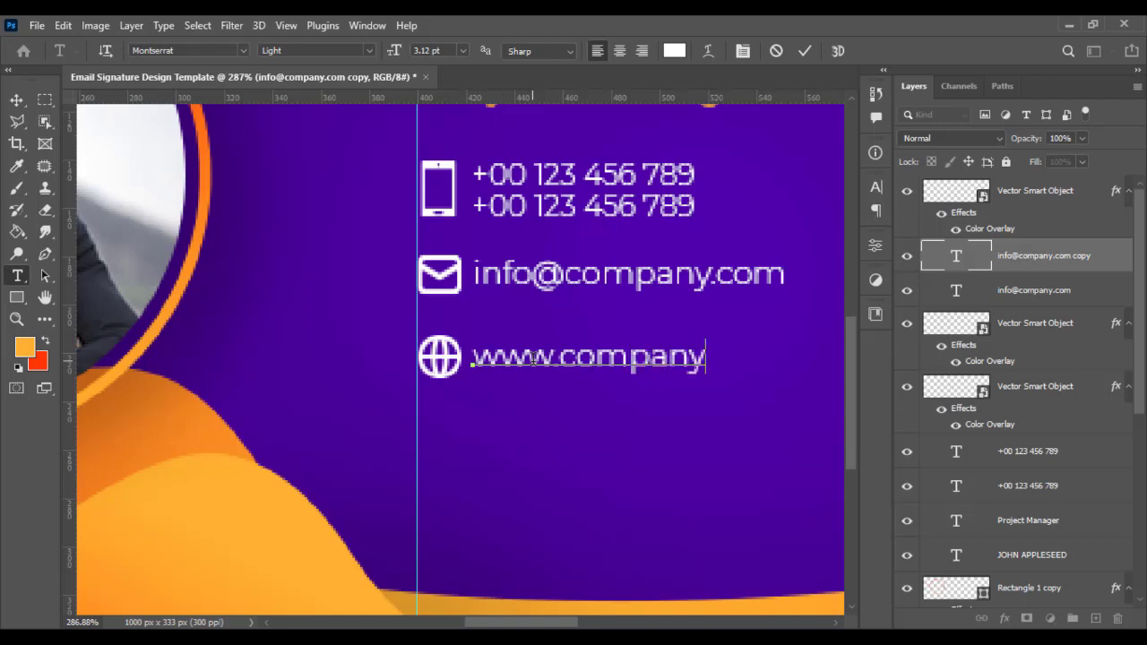
type("url.c")
type("om")
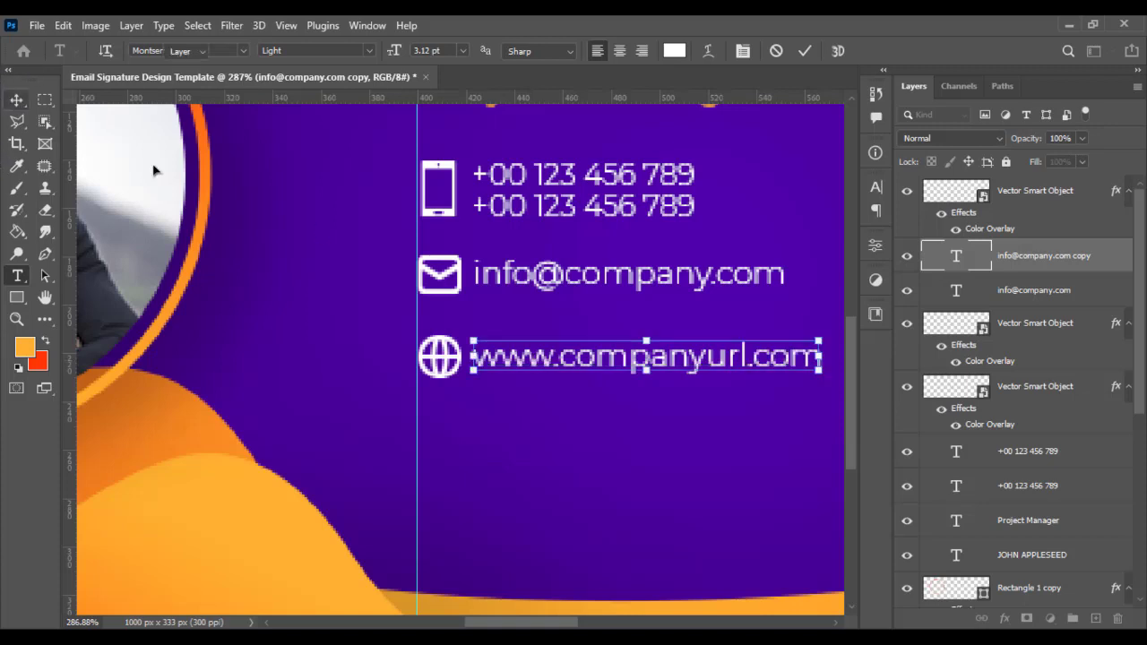
scroll(471, 483, "down", 4)
key("ctrl+Return")
key("v")
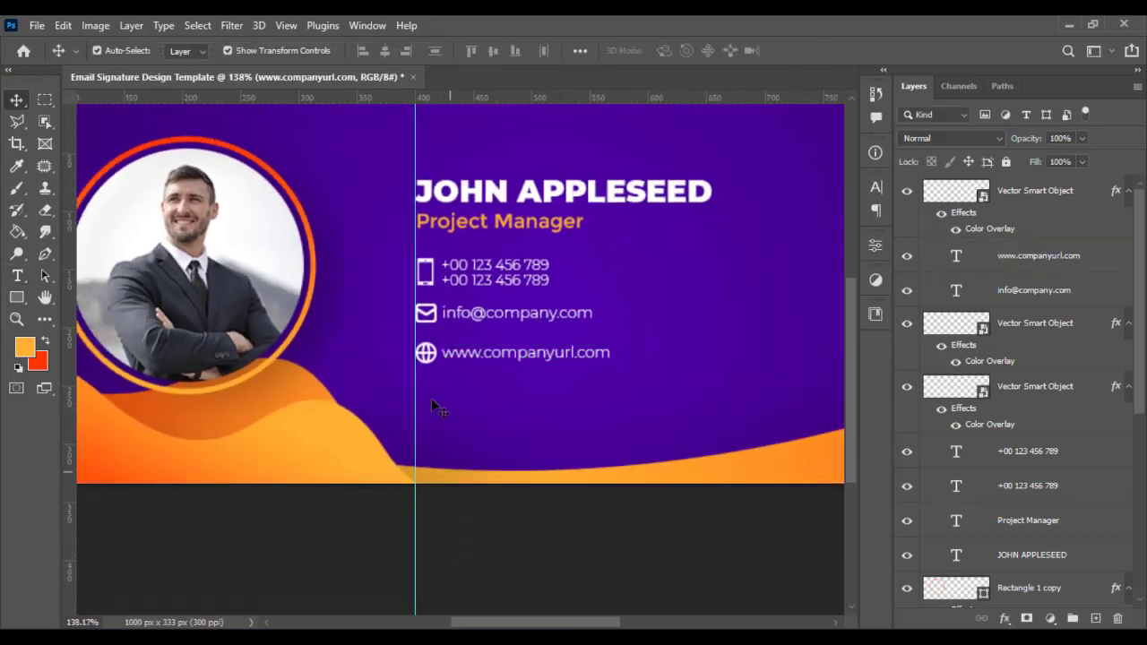
scroll(431, 398, "up", 1)
scroll(440, 351, "up", 2)
scroll(500, 295, "up", 1)
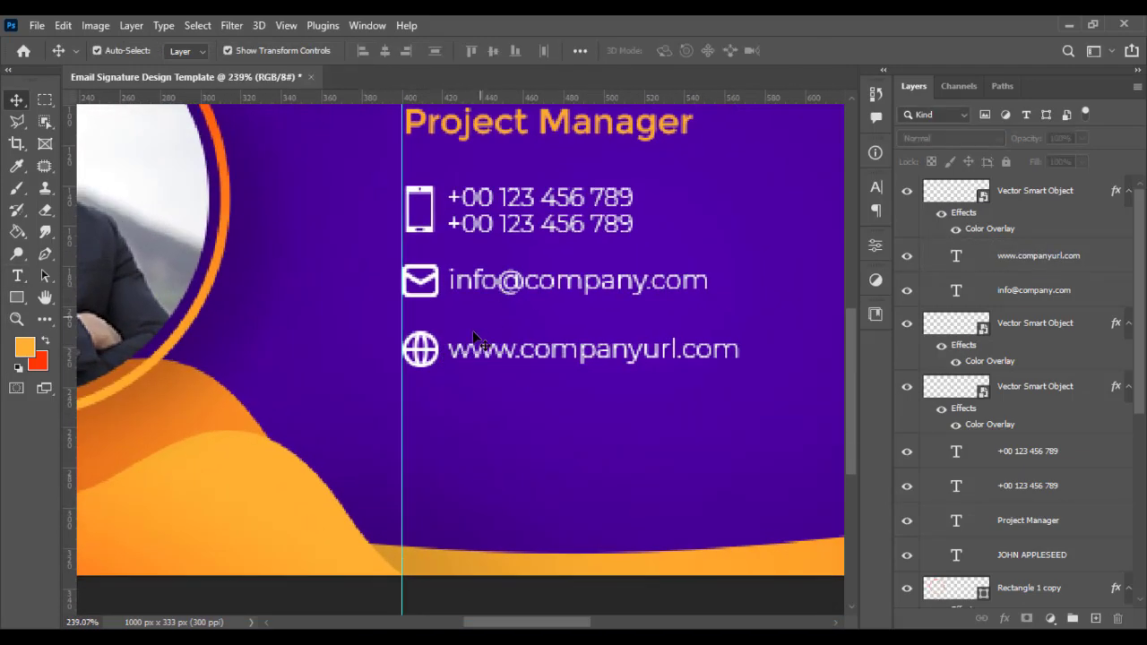
left_click(1057, 263)
left_click(1055, 290, "shift")
left_click(1045, 451, "shift")
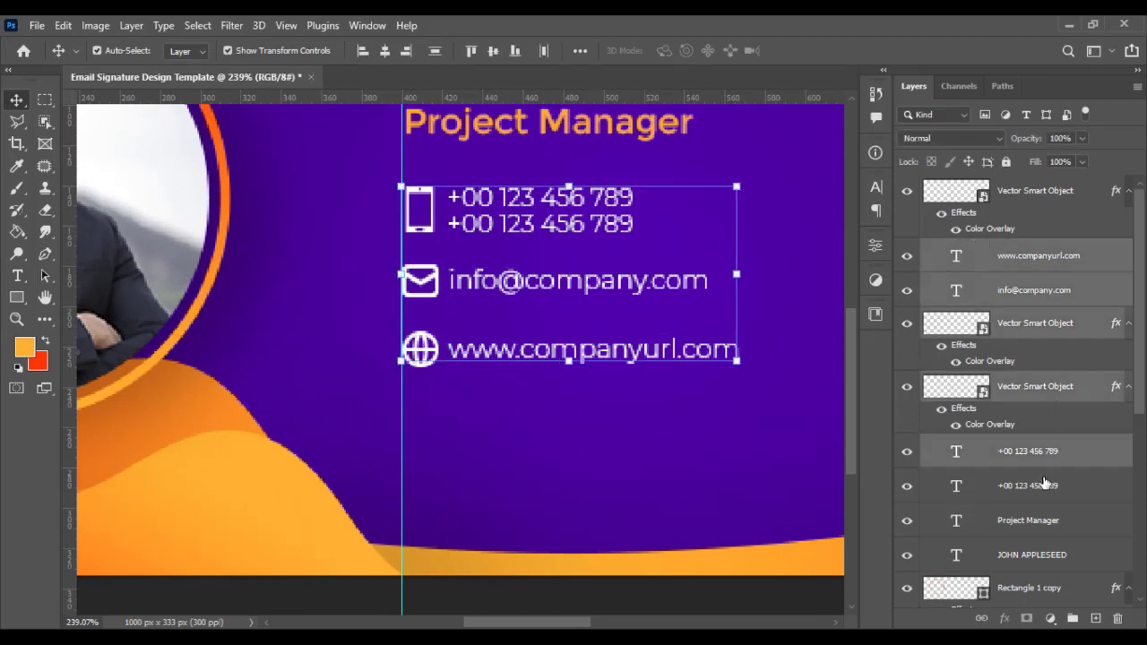
left_click(1063, 299)
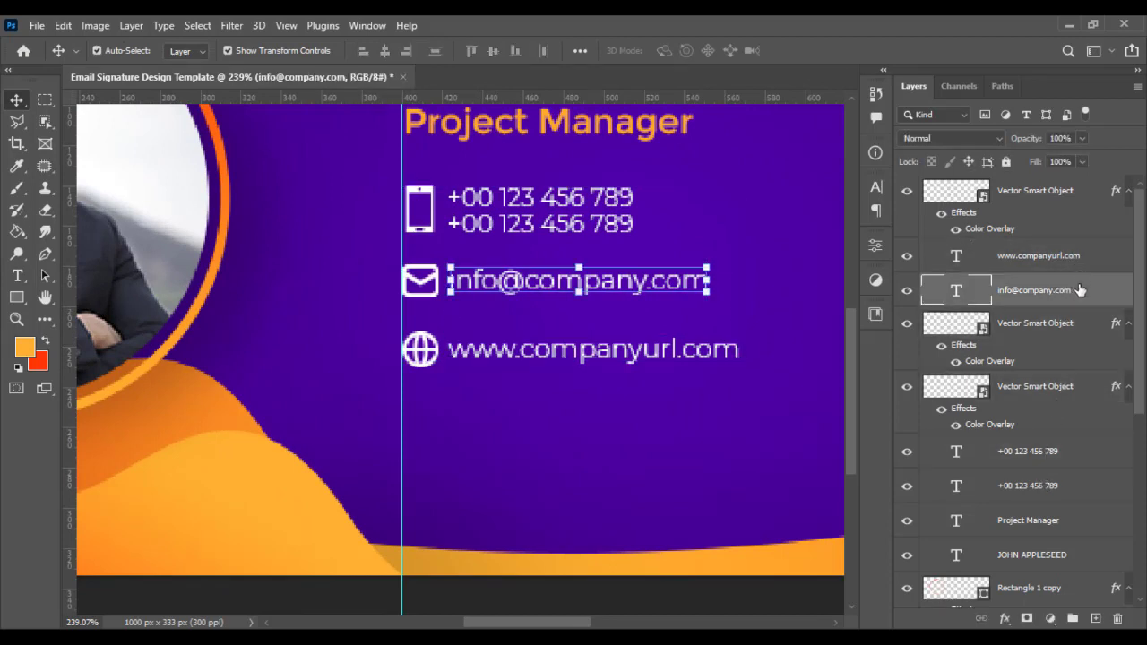
left_click(1039, 256, "ctrl")
left_click(1030, 450, "ctrl")
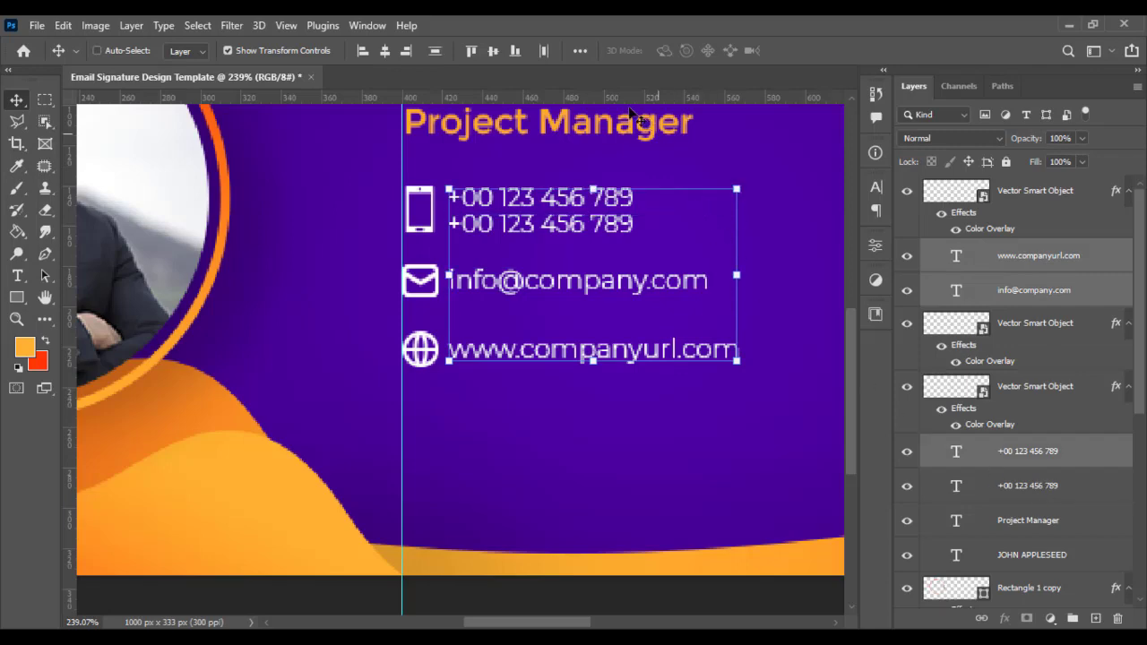
Left-align the contact text lines to one shared edge beside their icons.
left_click(358, 51)
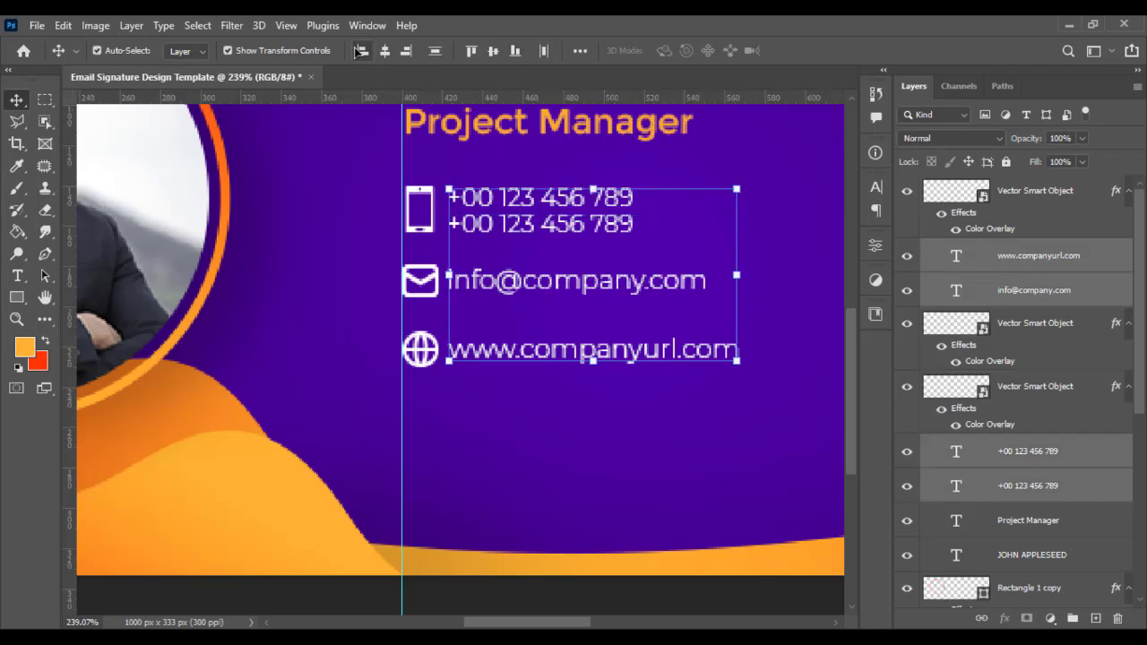
scroll(466, 202, "down", 1)
mouse_move(466, 201)
left_mouse_down()
mouse_move(522, 358)
mouse_move(445, 442)
left_mouse_up()
left_click(506, 130)
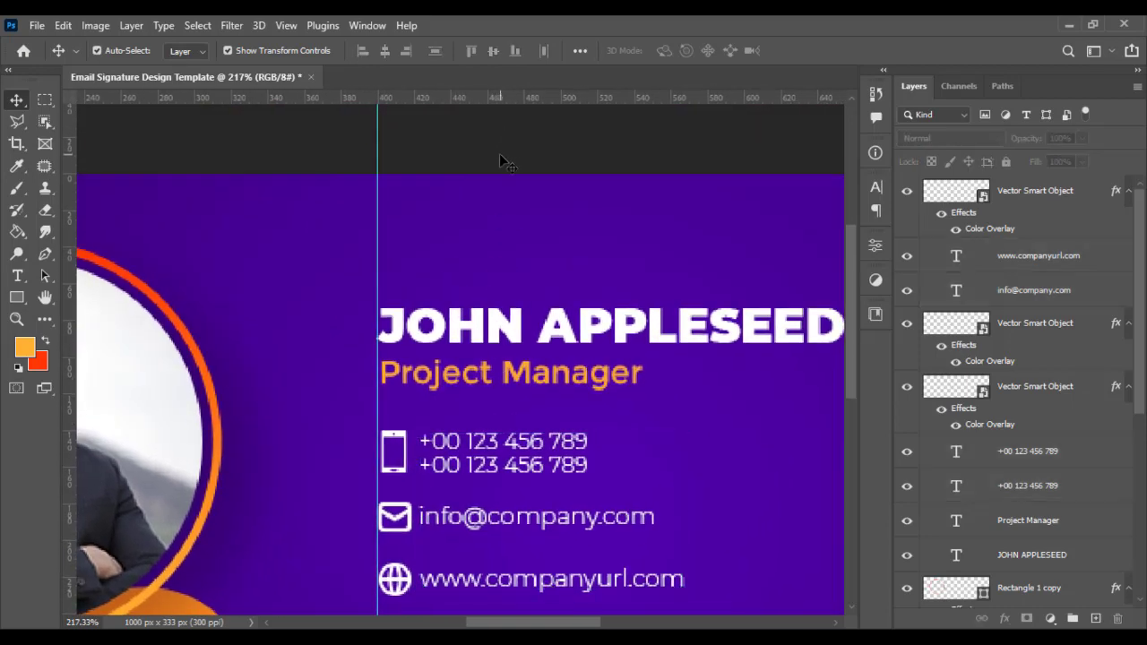
Paste the location-pin icon below the globe icon and scale it down to about 24%.
key("ctrl+v")
scroll(305, 231, "up", 1)
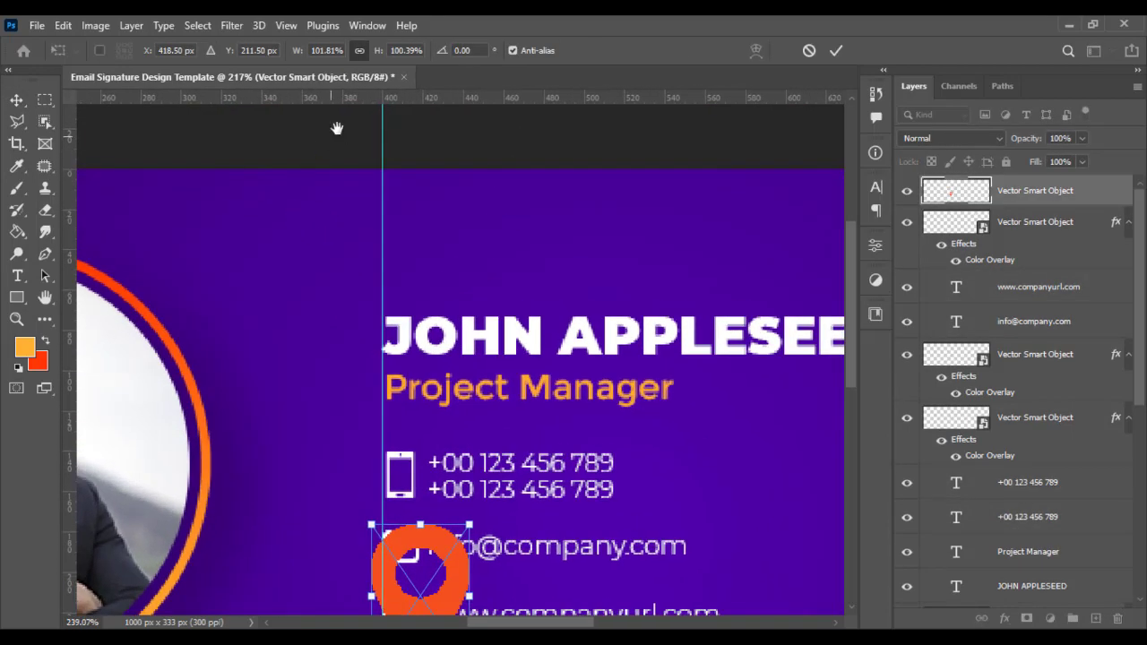
left_click_drag(371, 328, 491, 72)
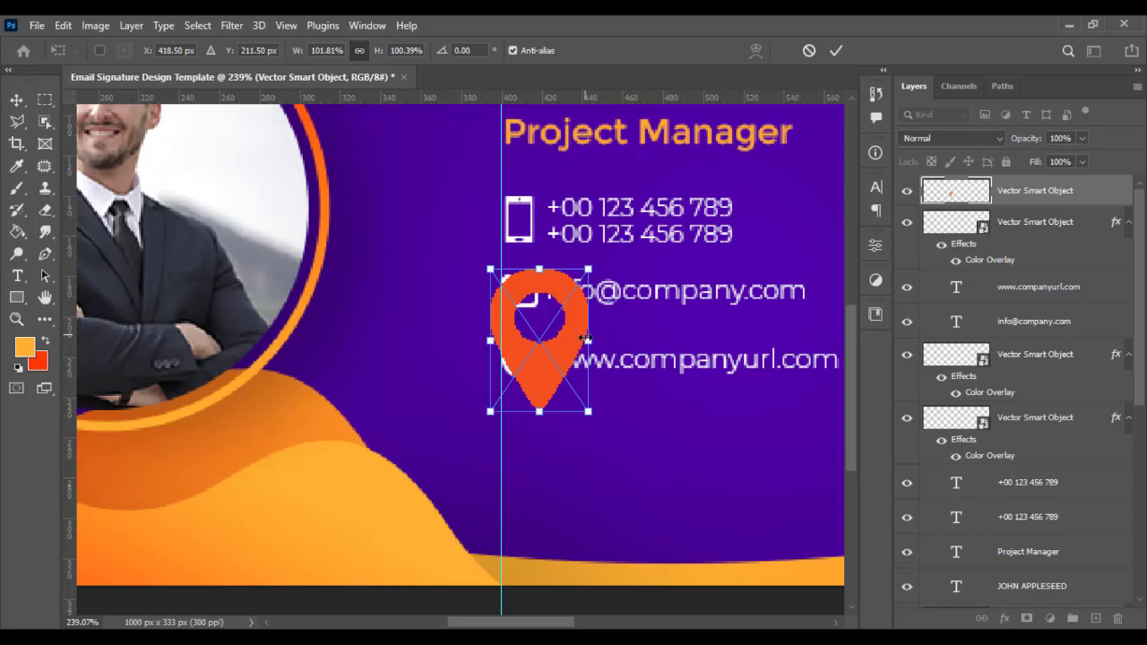
mouse_move(585, 339)
left_mouse_down()
mouse_move(527, 359)
mouse_move(530, 421)
left_mouse_up()
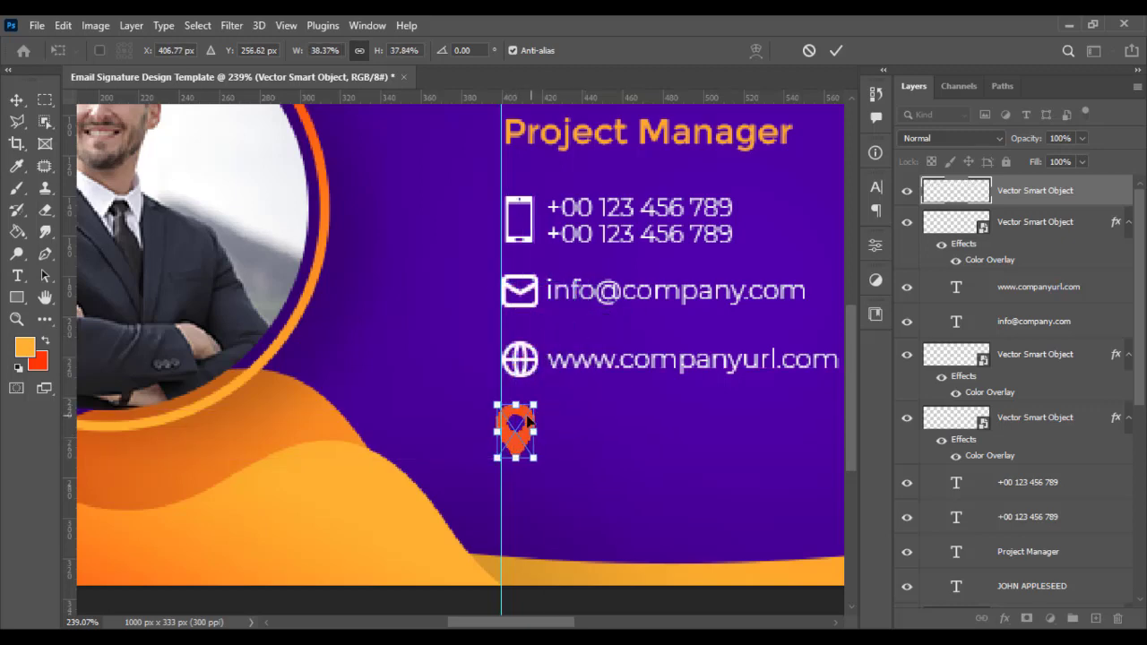
scroll(529, 420, "up", 1)
scroll(533, 407, "up", 2)
scroll(537, 398, "up", 2)
scroll(543, 390, "up", 4)
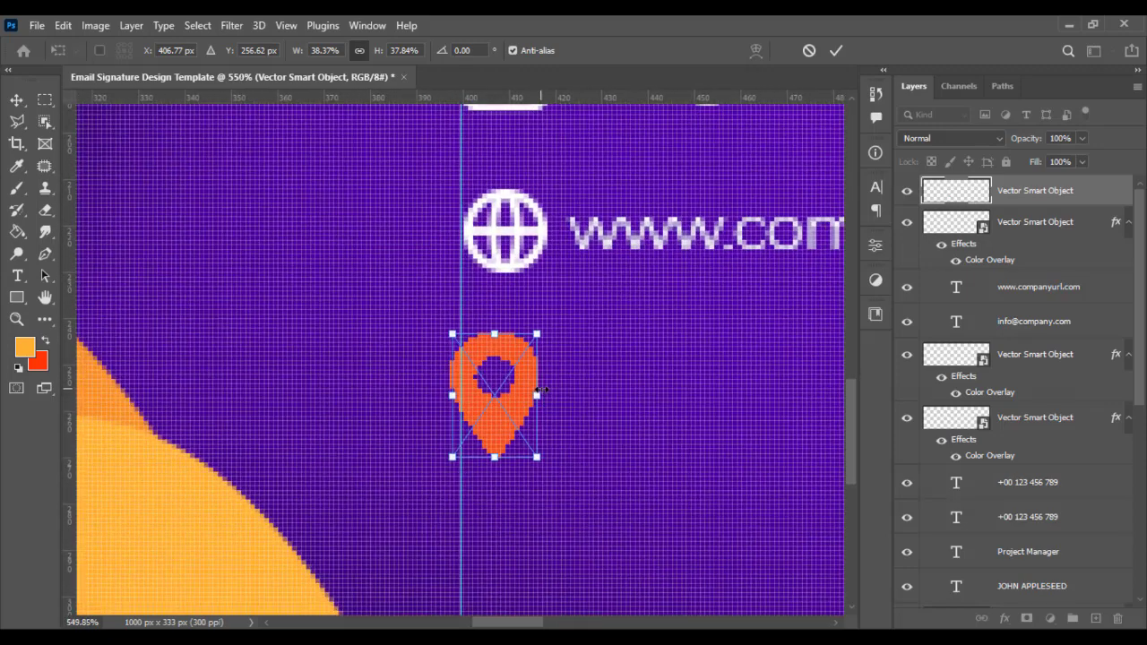
left_click_drag(543, 390, 504, 403)
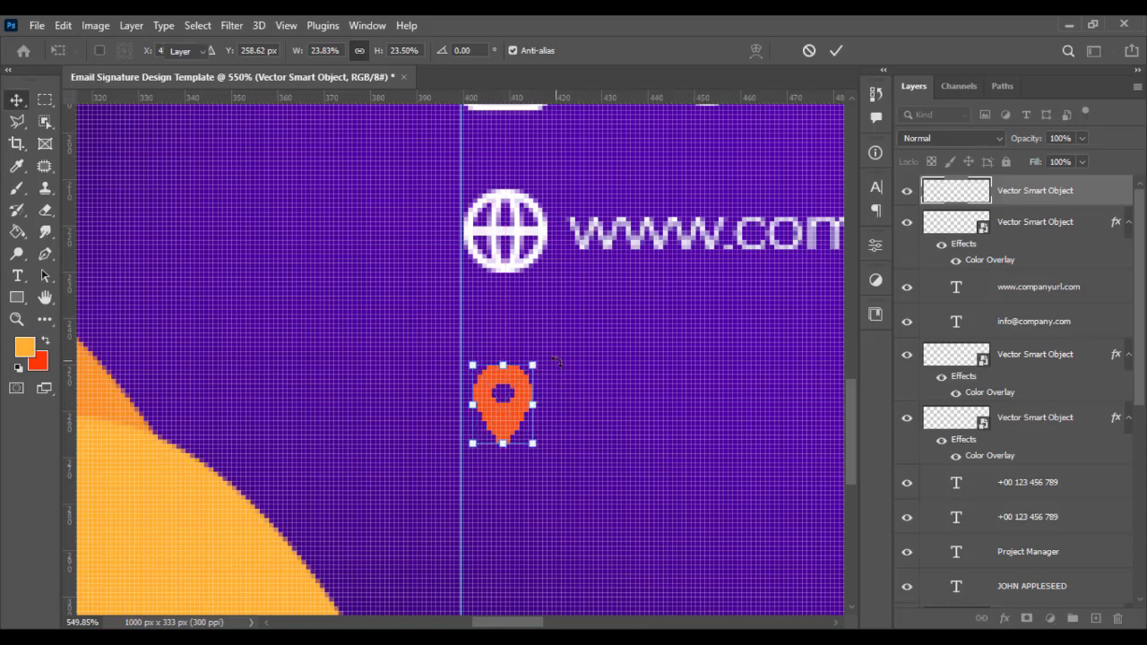
key("Return")
Paste the copied white layer style onto the pin icon's layer.
scroll(591, 336, "down", 3)
scroll(609, 350, "down", 3)
scroll(583, 394, "up", 1)
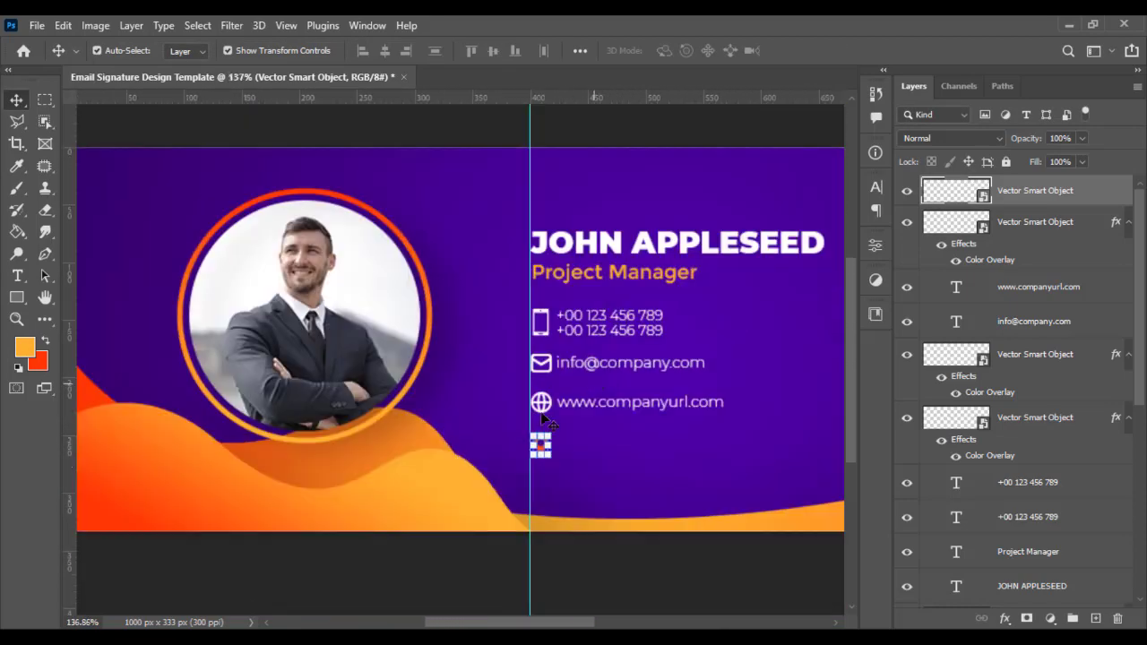
scroll(546, 439, "up", 2)
scroll(540, 455, "up", 2)
scroll(539, 454, "up", 1)
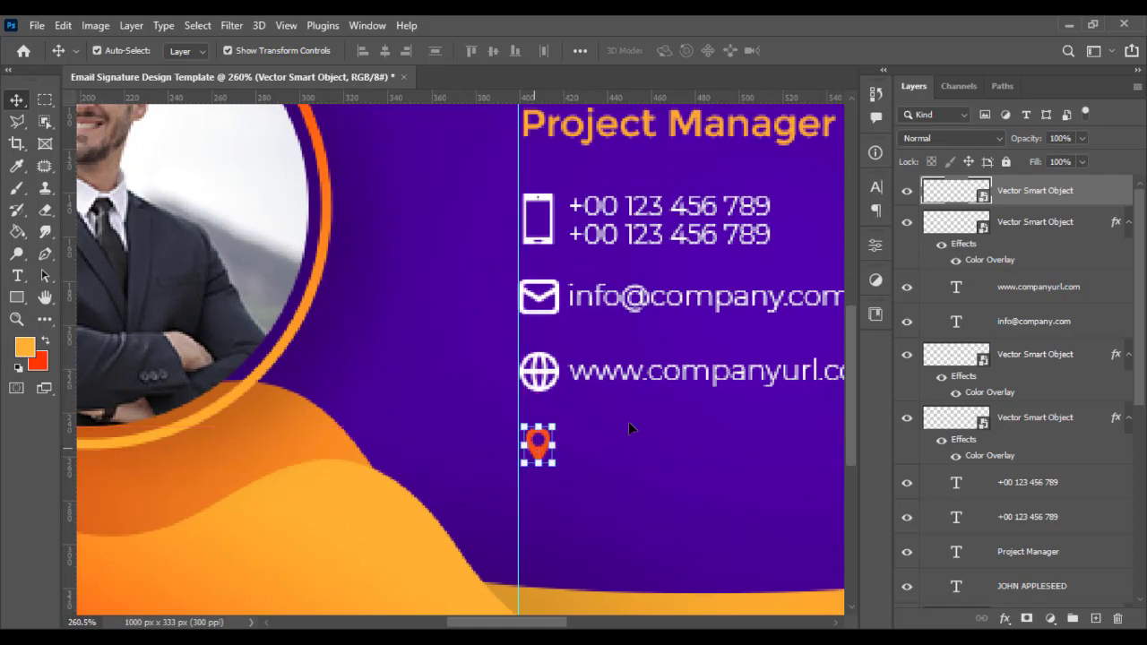
right_click(1032, 195)
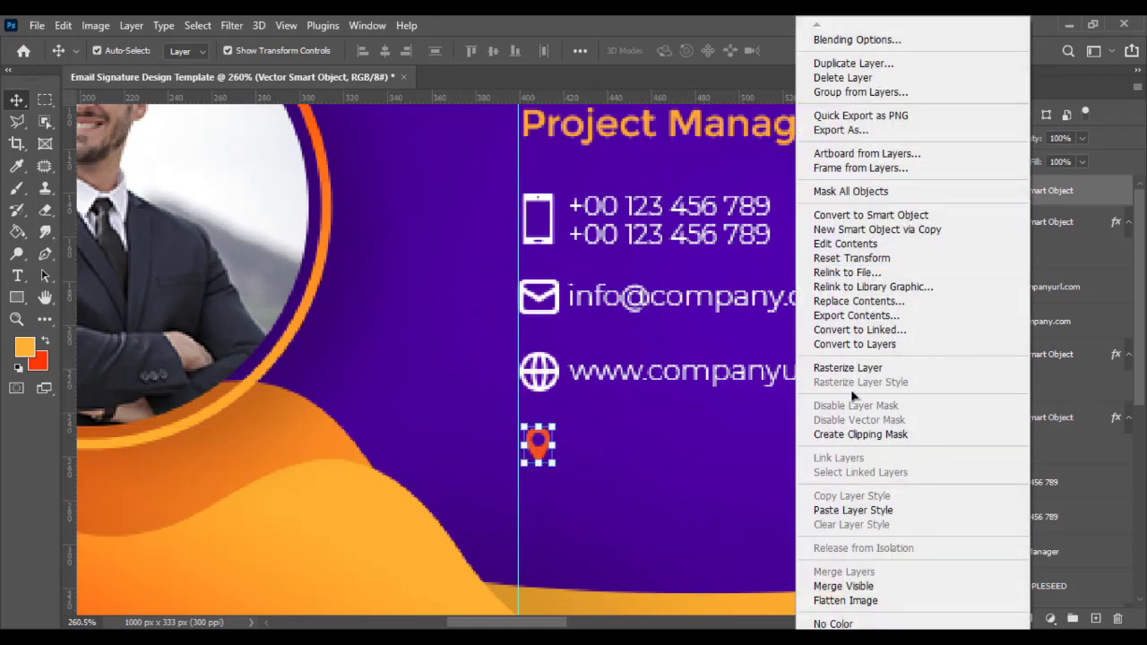
left_click(853, 510)
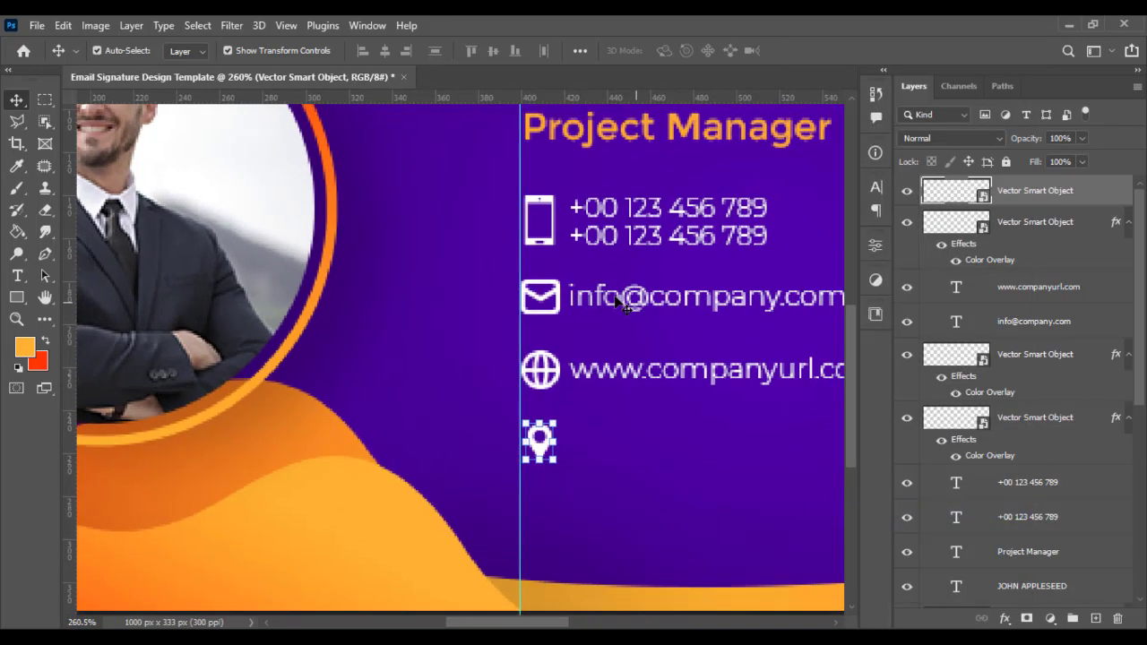
scroll(624, 302, "down", 1)
scroll(614, 296, "down", 1)
scroll(545, 179, "up", 1)
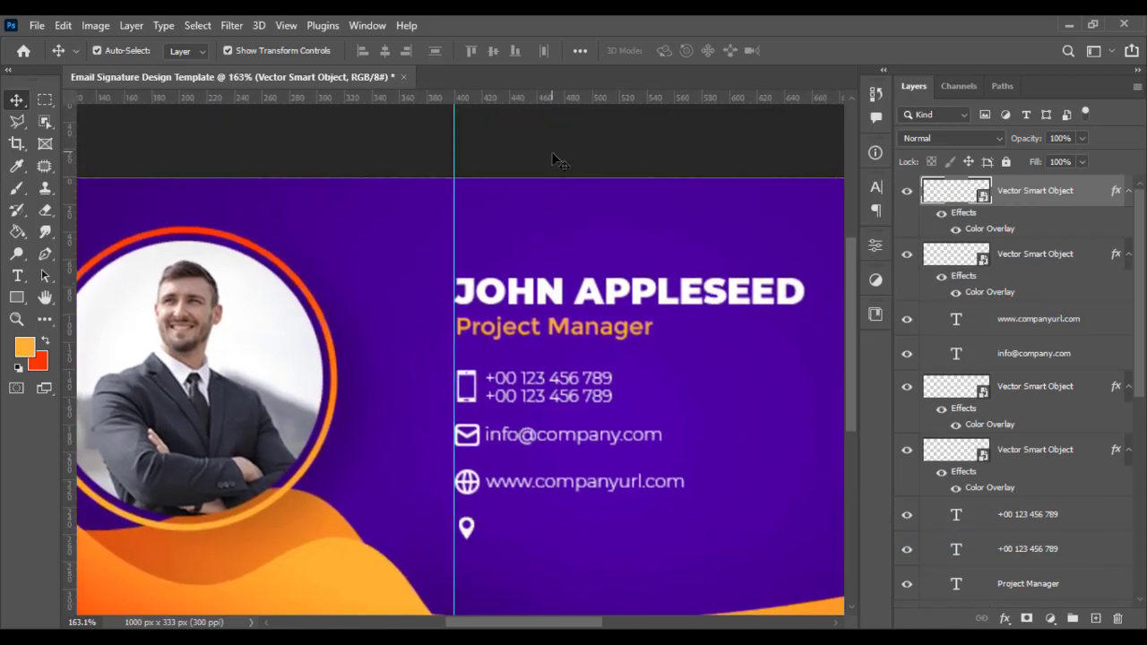
Duplicate the website line beside the pin, clear its text and colour it #ffffff.
left_click(555, 159)
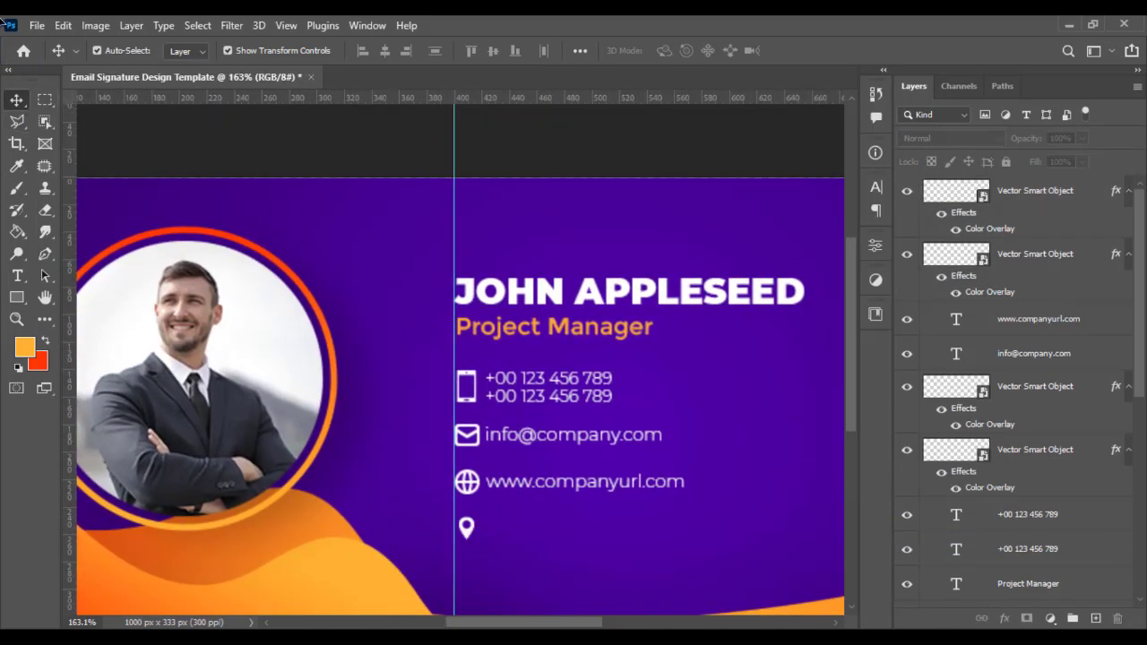
scroll(599, 546, "up", 2)
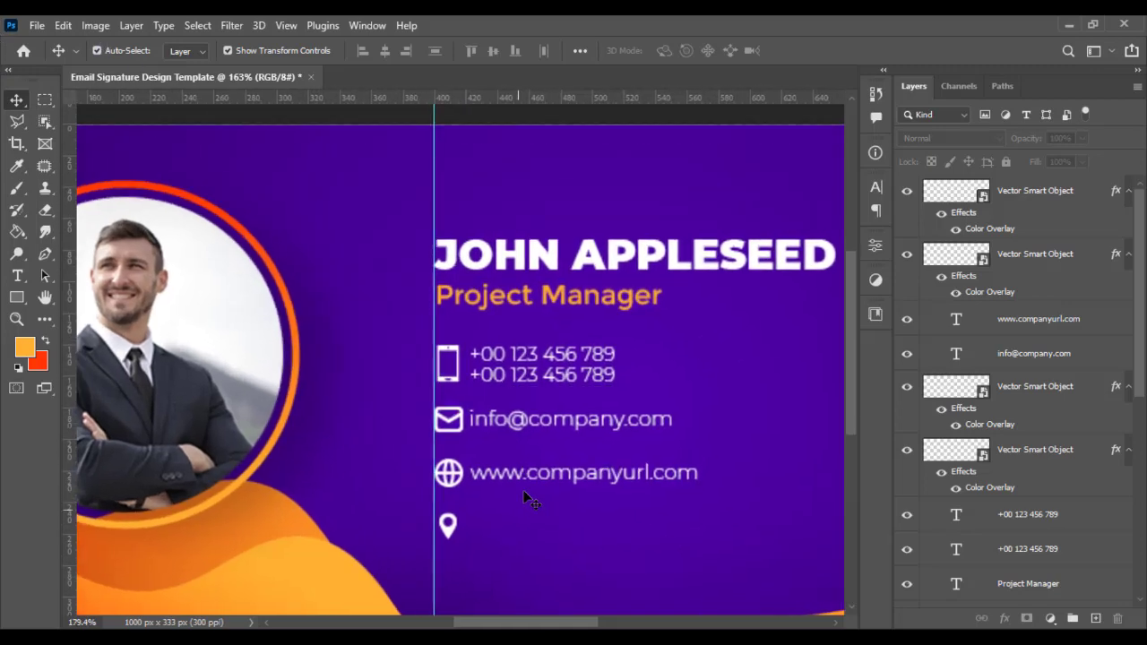
scroll(525, 499, "up", 2)
left_click_drag(520, 476, 504, 527)
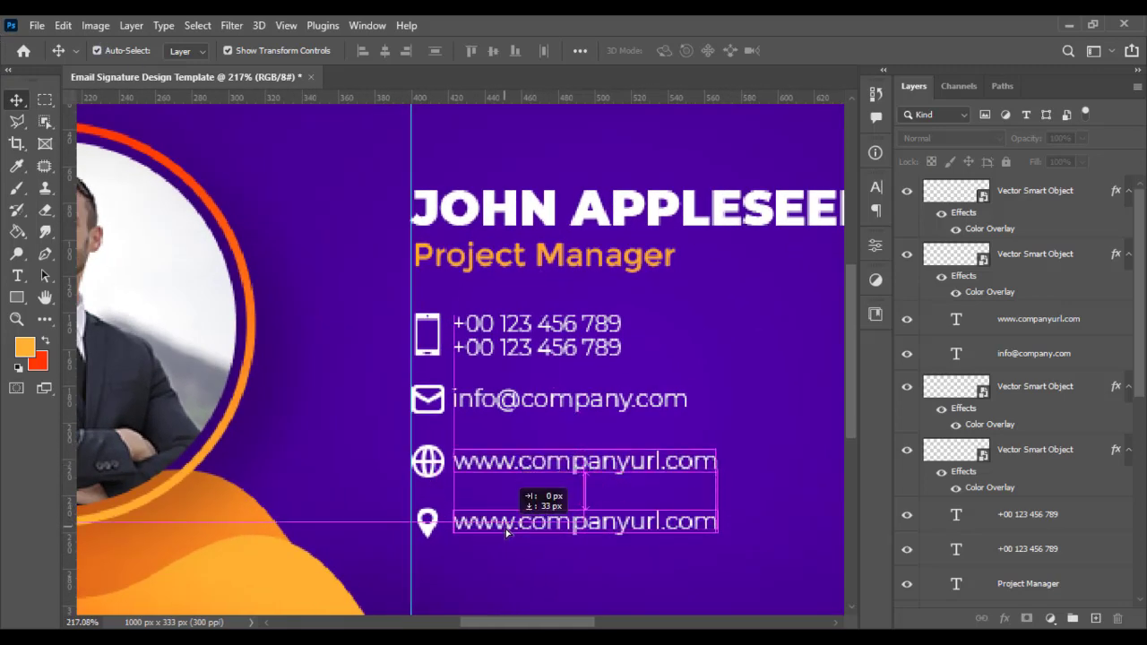
double_click(505, 526)
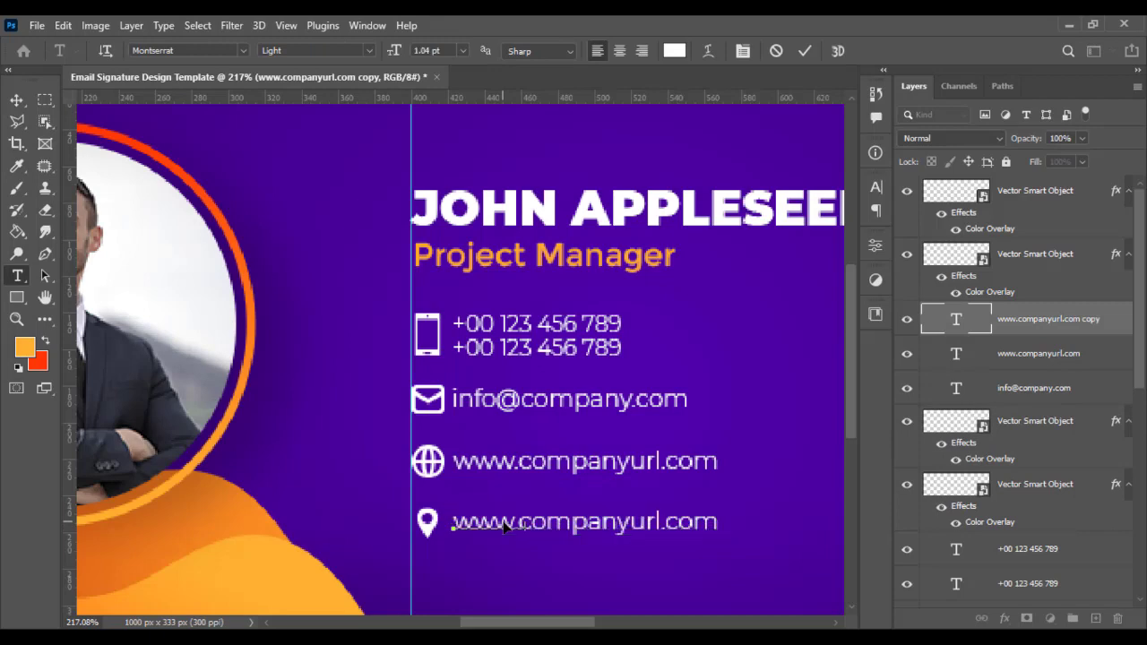
key("BackSpace")
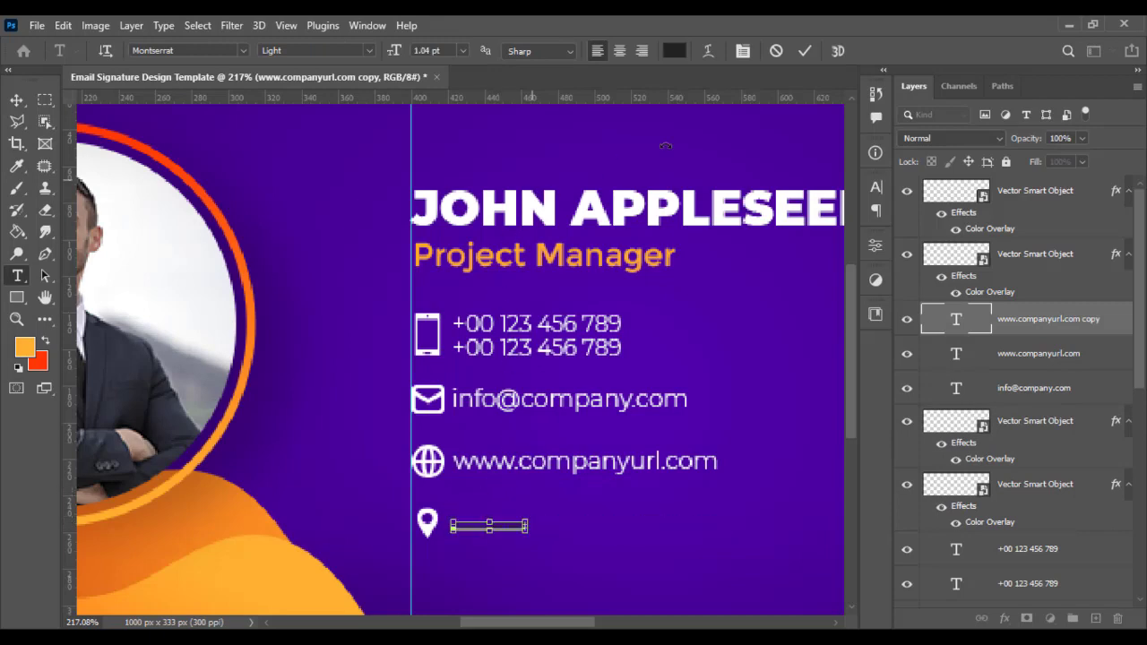
left_click(674, 50)
type("ffffff")
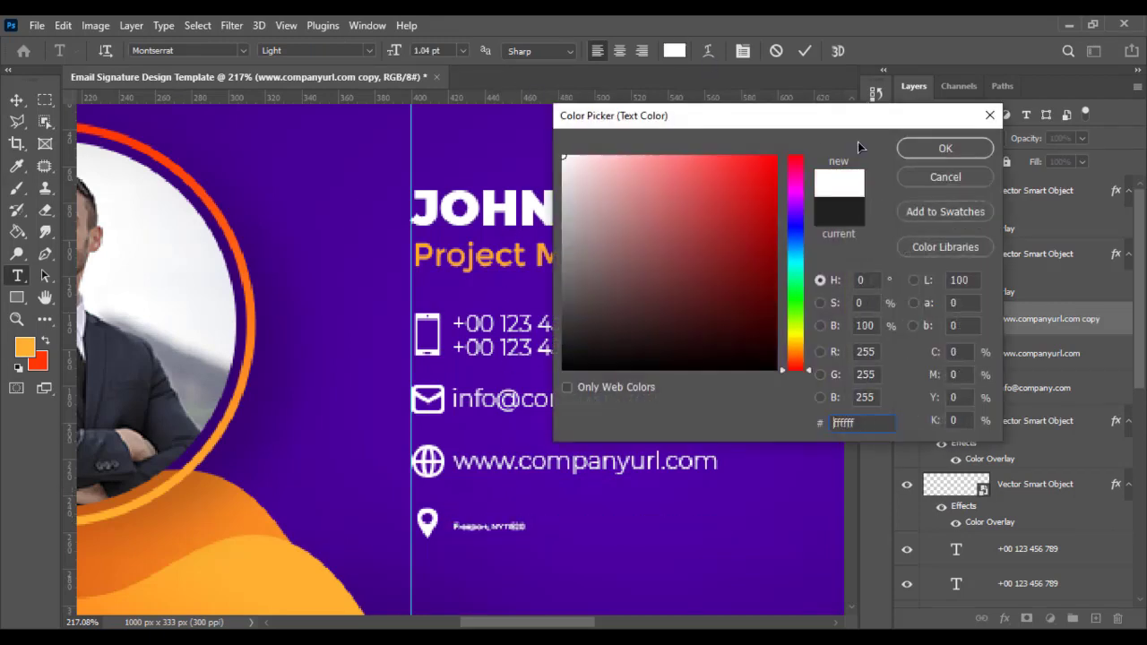
left_click(943, 149)
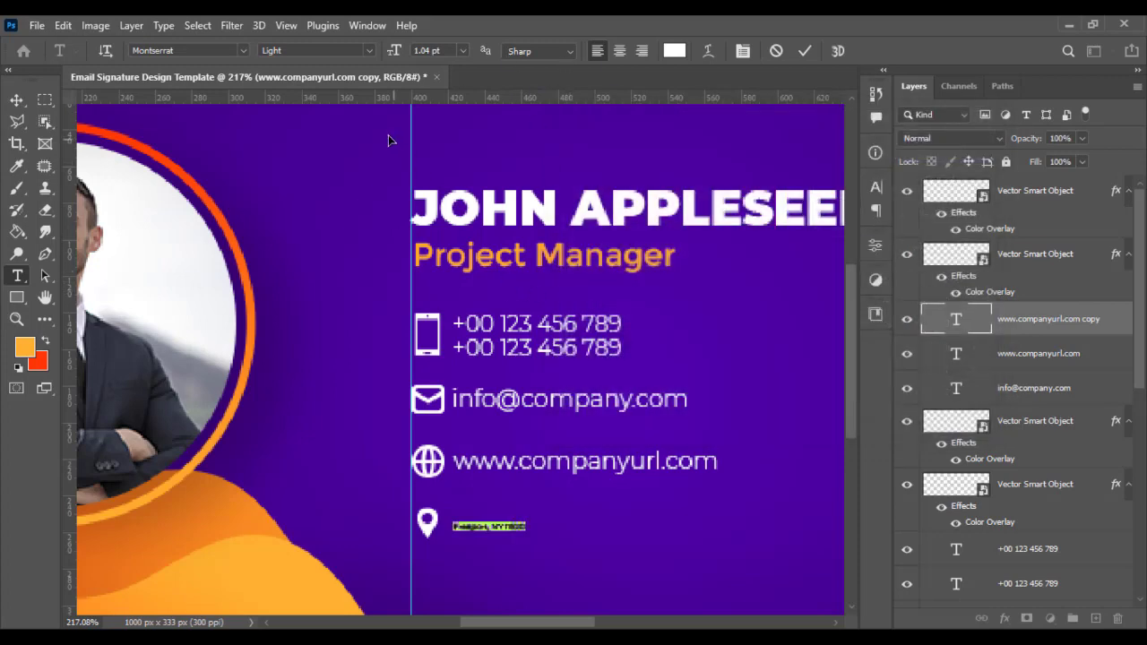
Set the address text to 4 pt and duplicate it as a second line below.
left_click_drag(401, 57, 401, 64)
type("4")
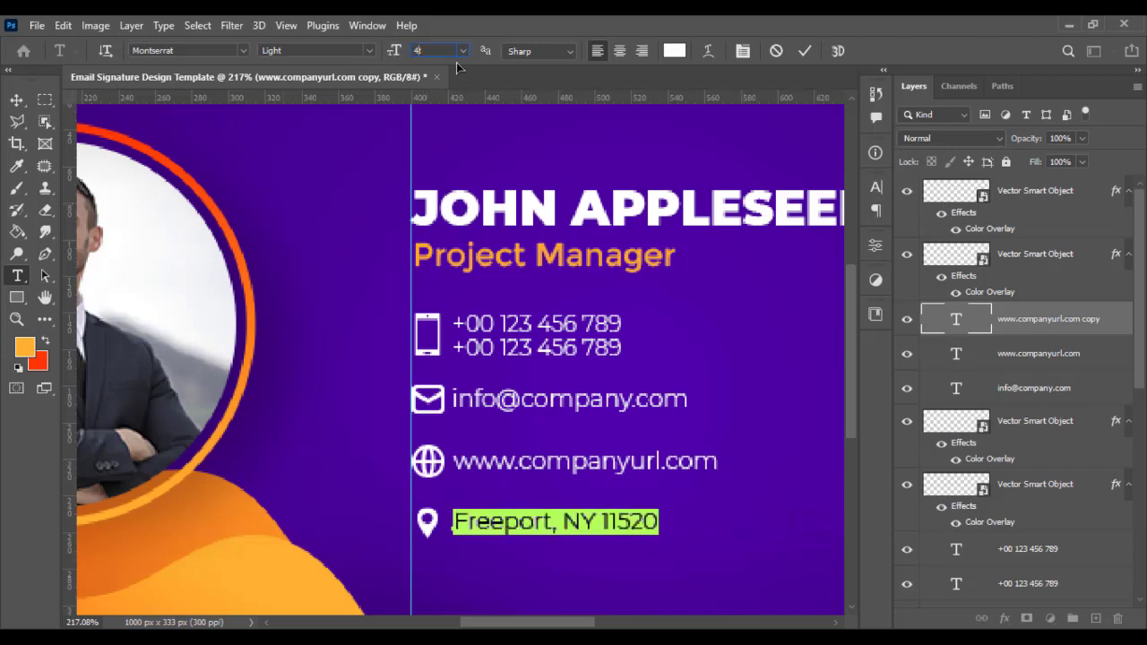
left_click_drag(403, 59, 456, 62)
left_click(567, 270)
left_click_drag(439, 51, 383, 50)
type("4")
key("Return")
left_click(16, 98)
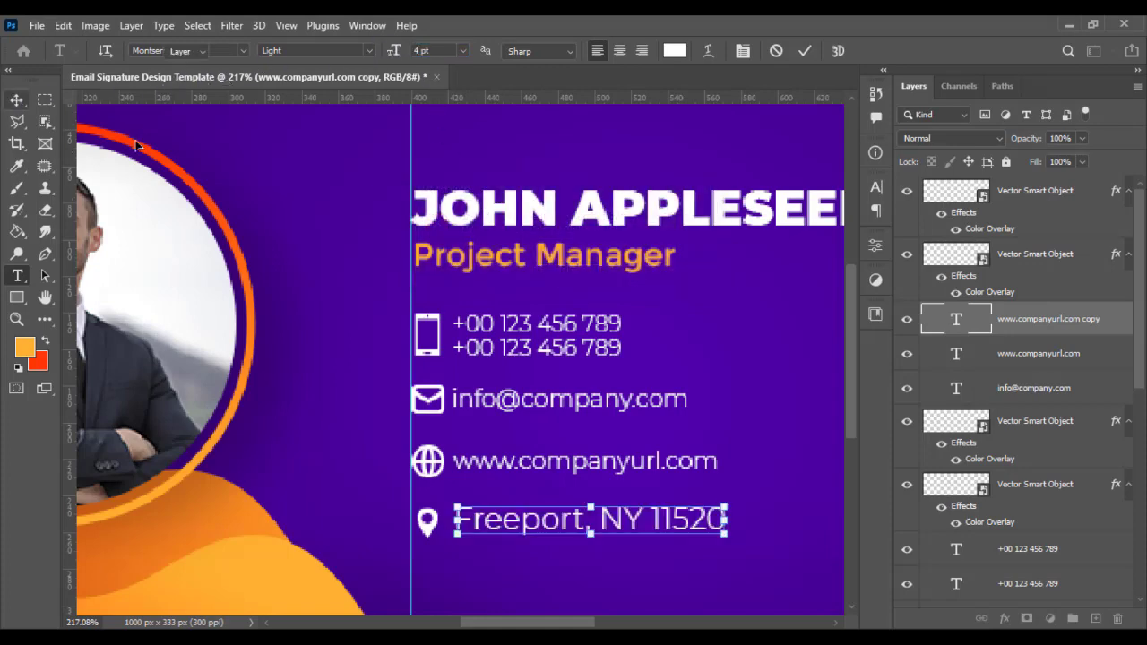
left_click_drag(528, 520, 528, 552)
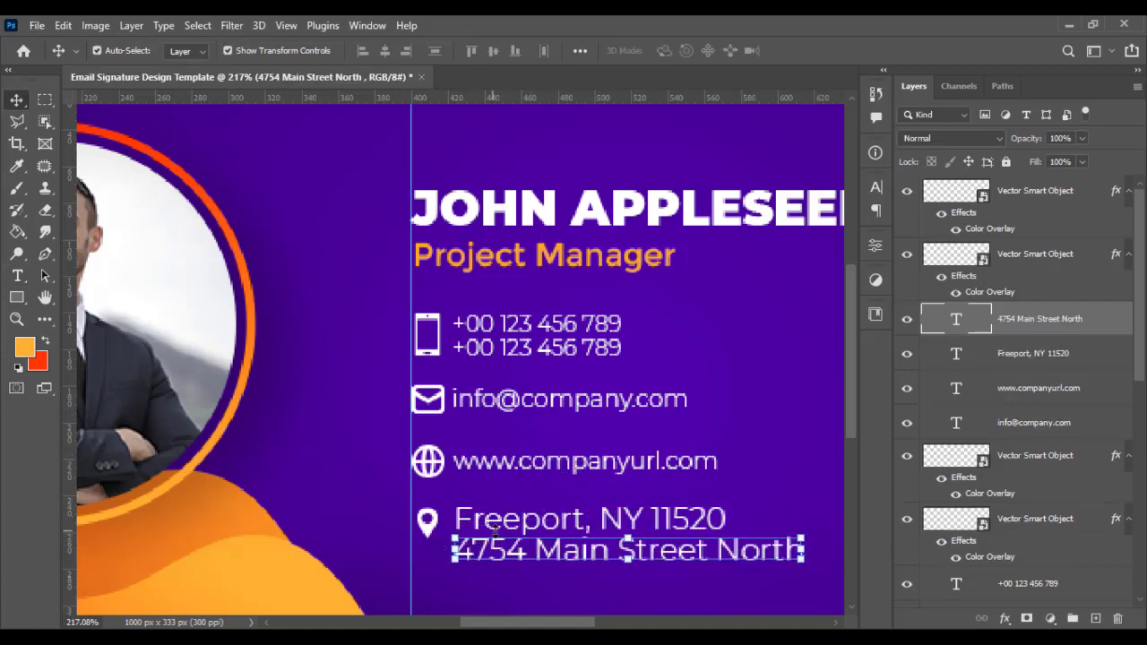
Nudge the city-and-ZIP and street lines into even spacing below the website row.
left_click(1007, 355, "shift")
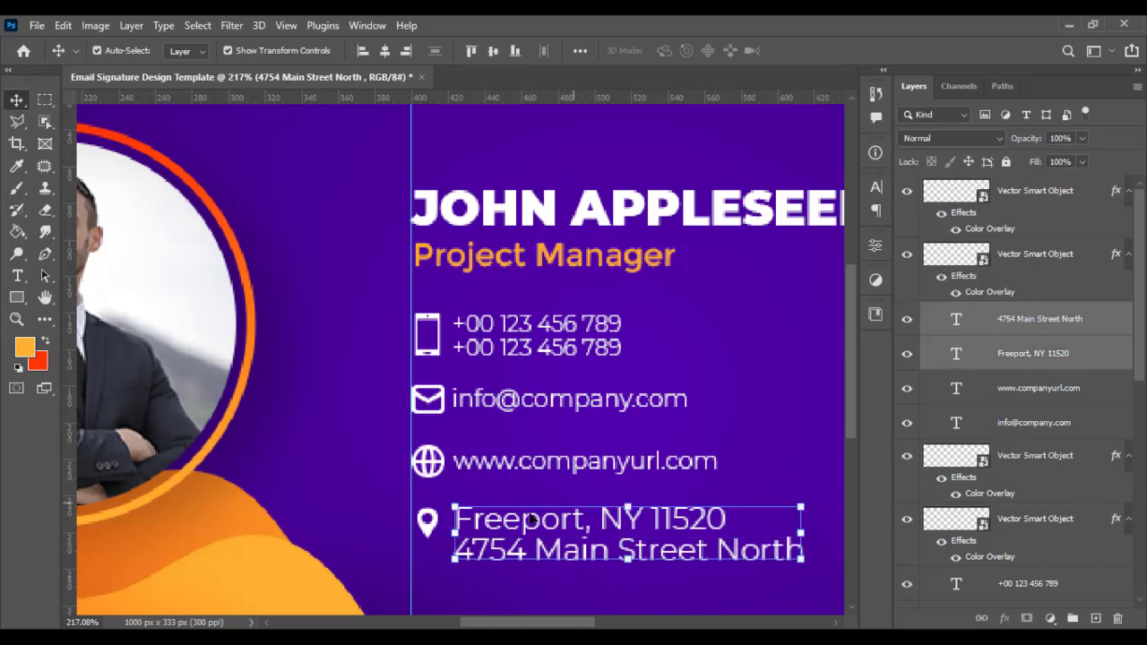
left_click_drag(506, 533, 506, 521)
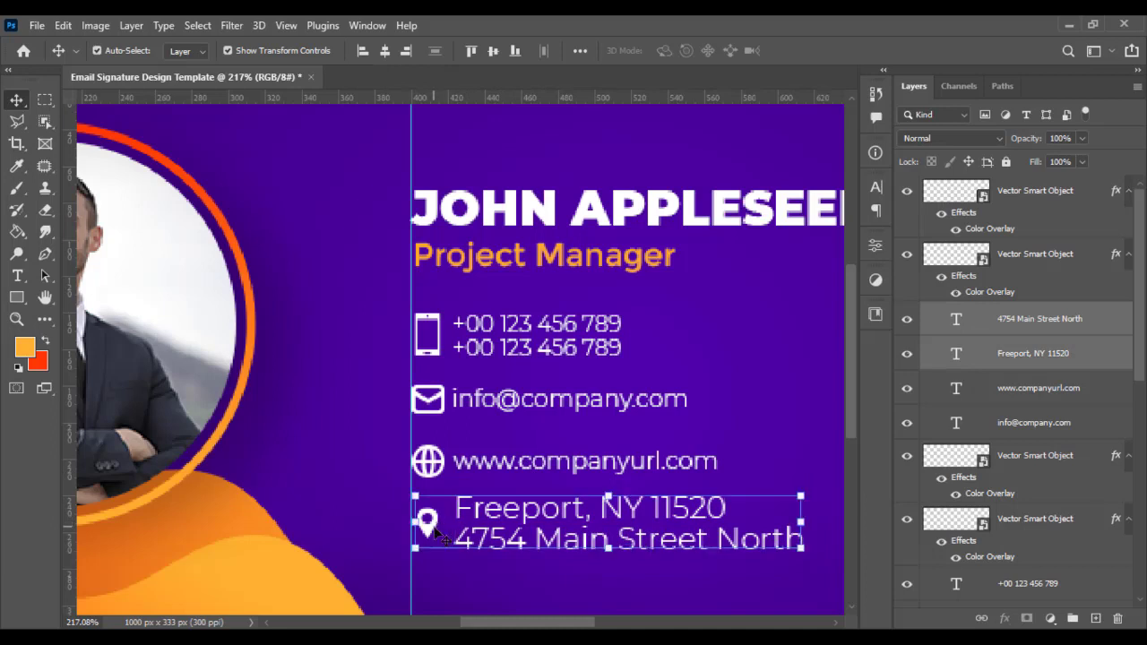
left_click_drag(525, 517, 525, 526)
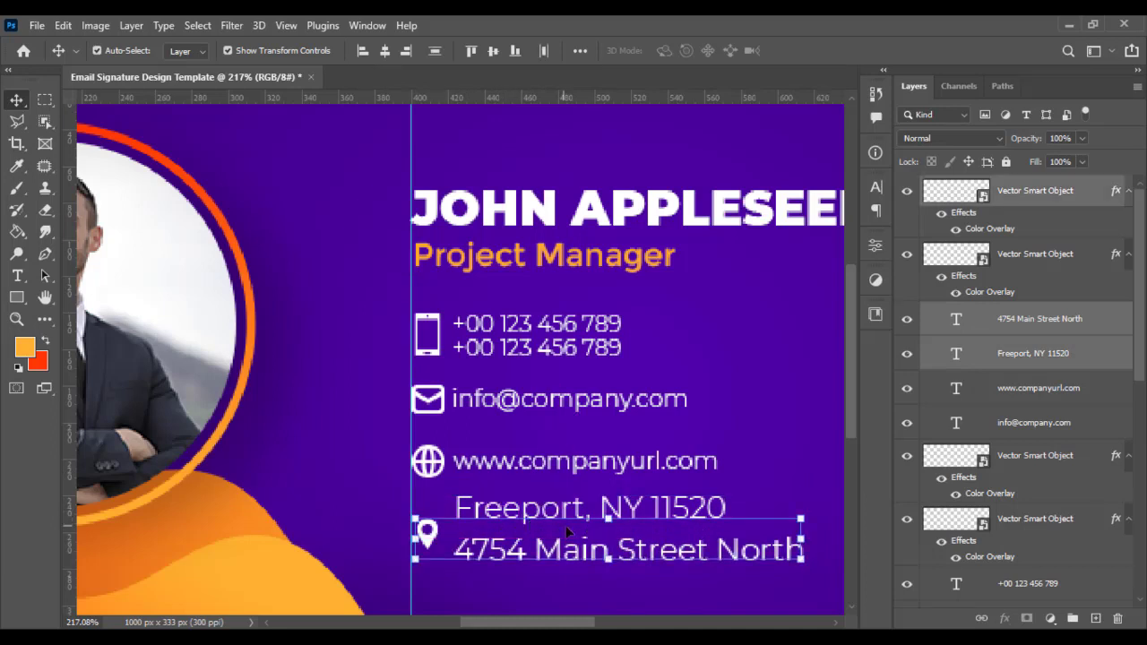
key("ctrl+z")
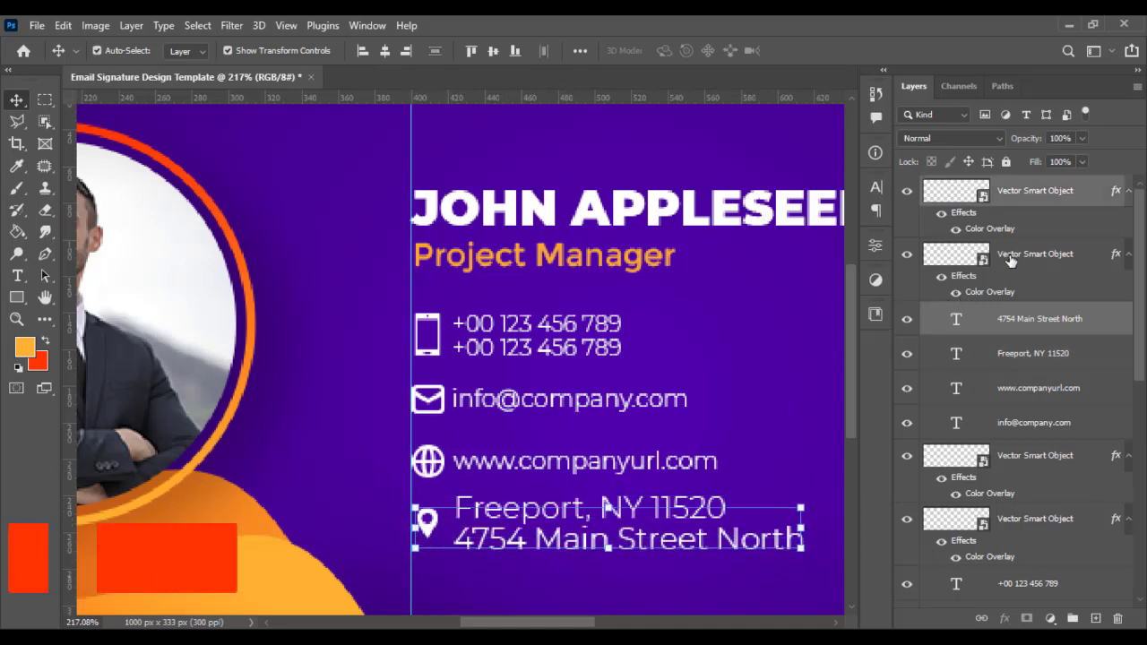
left_click(1024, 356, "ctrl")
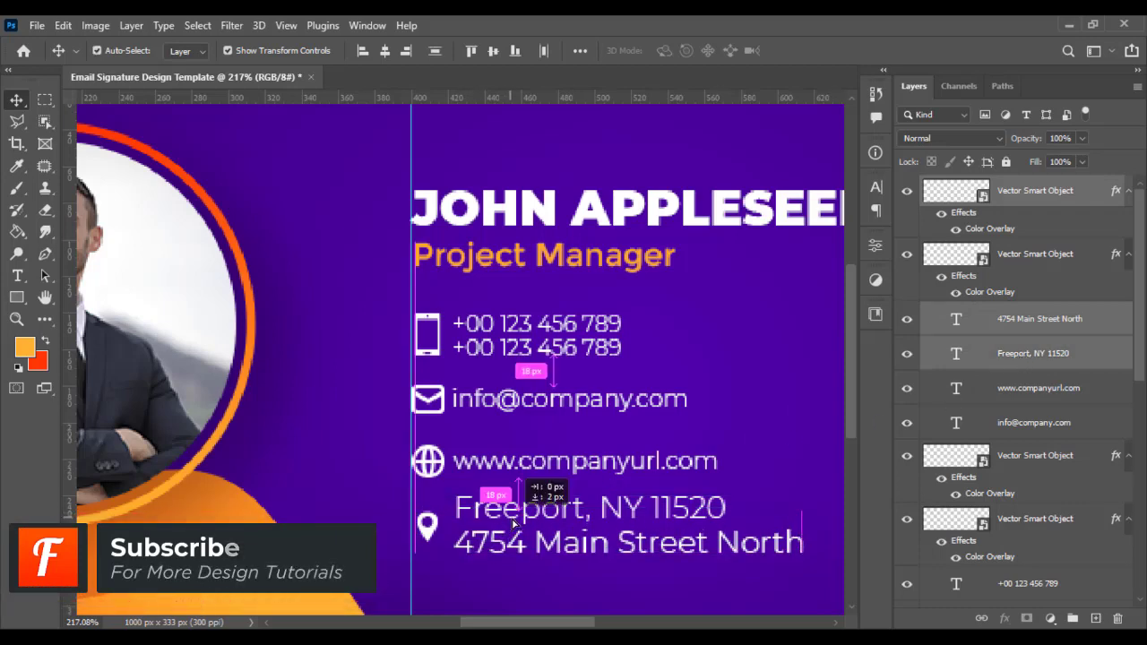
left_click_drag(561, 523, 566, 522)
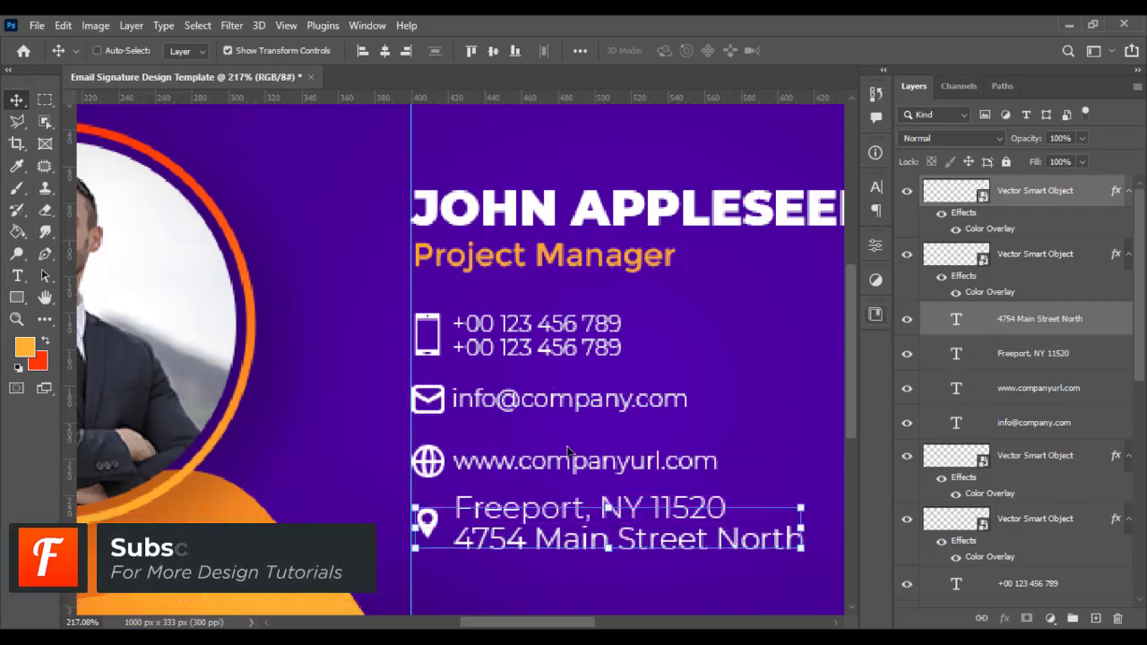
left_click(1022, 359, "shift")
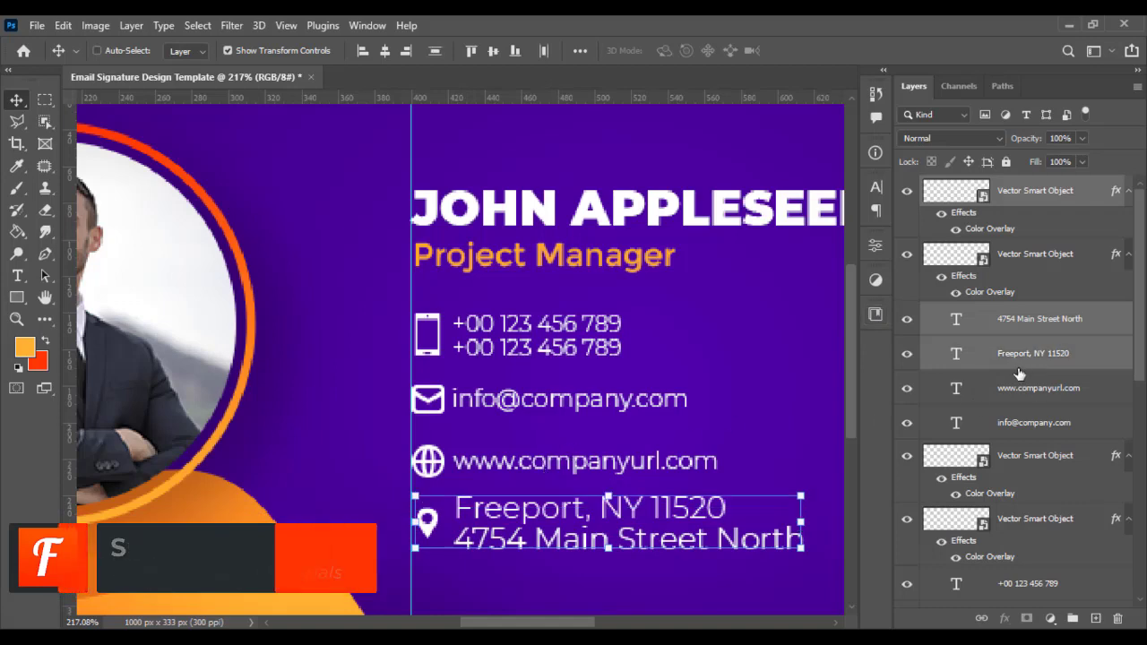
left_click_drag(517, 522, 518, 530)
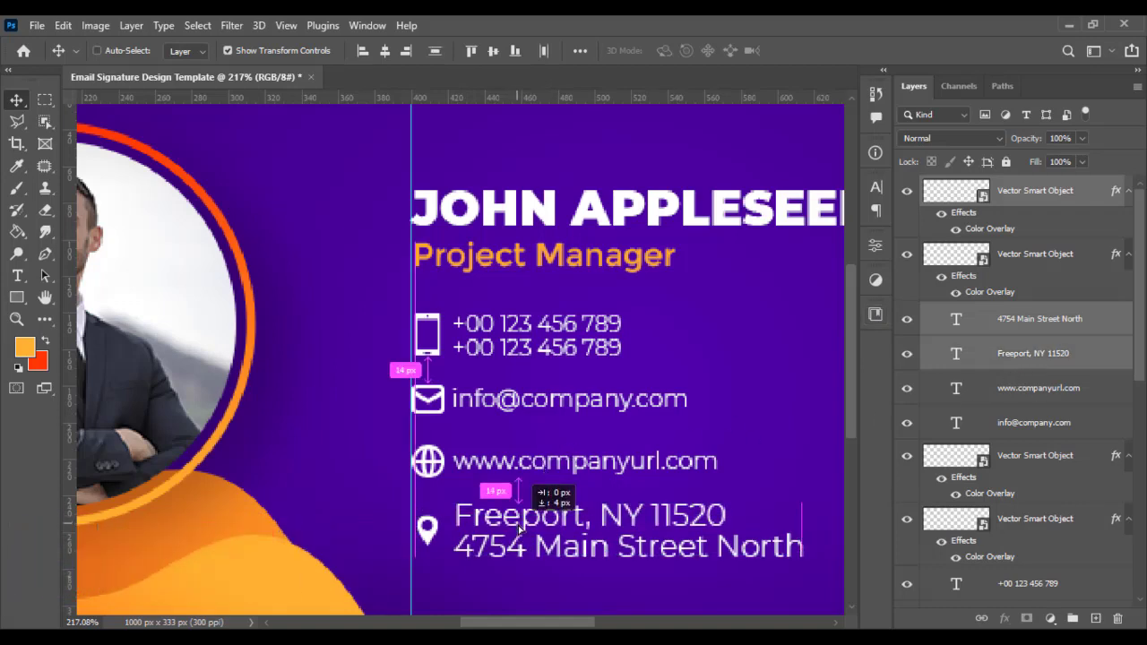
scroll(600, 423, "down", 3)
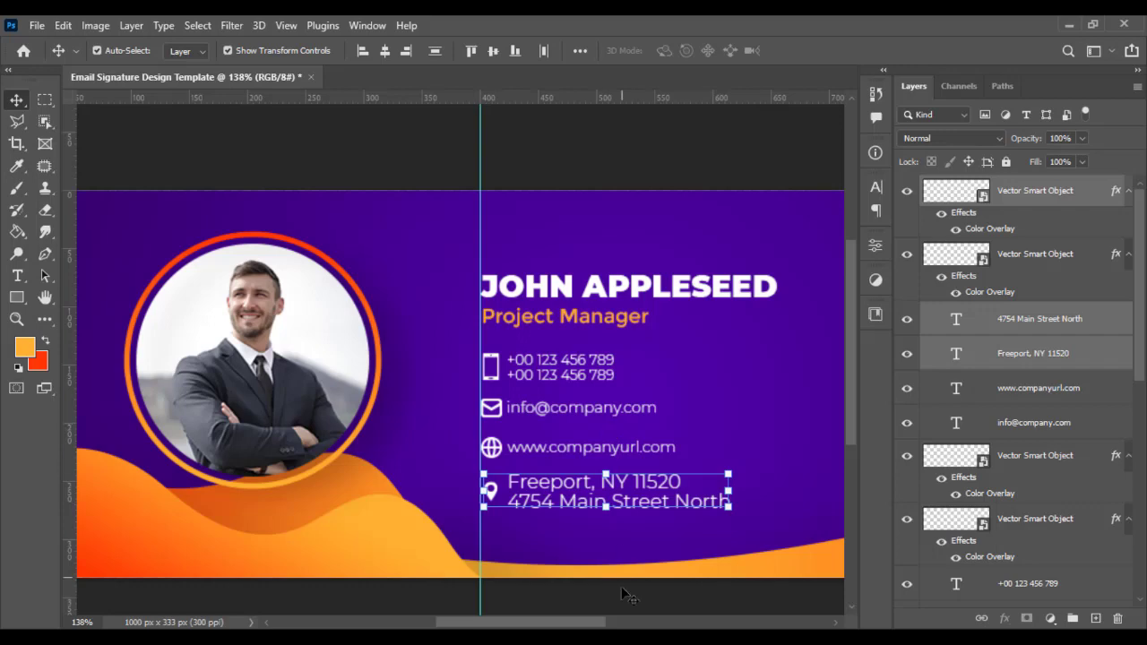
Scale the location-pin icon to about 27.5%, keeping it on the guide beside the address.
left_click(606, 587)
scroll(455, 461, "down", 2)
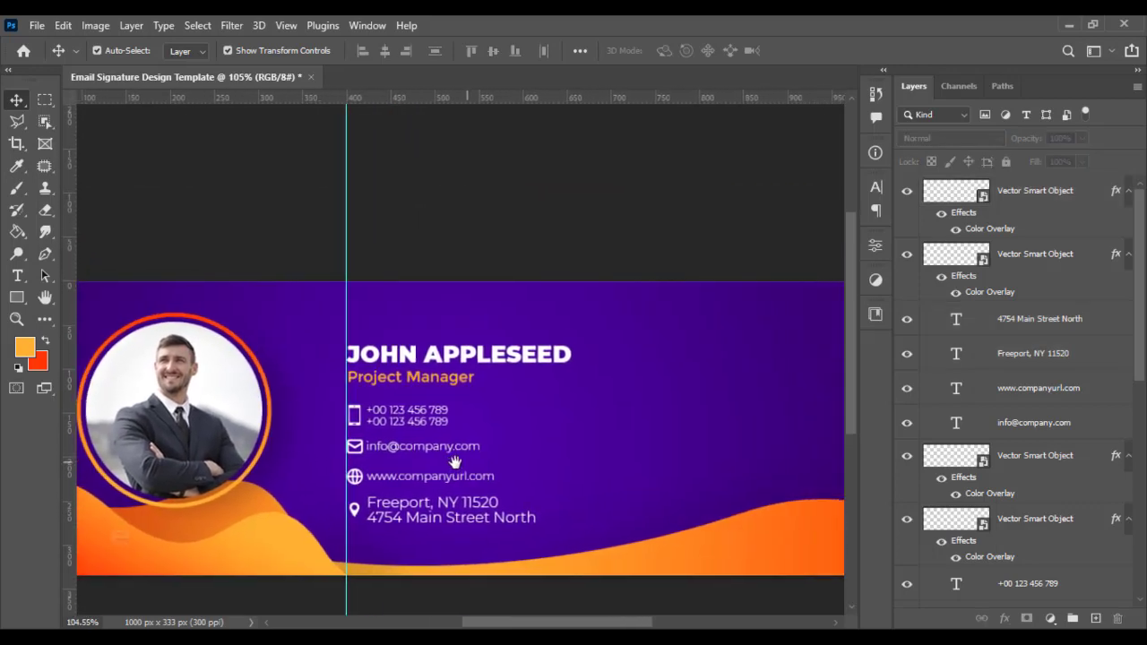
scroll(405, 451, "up", 2)
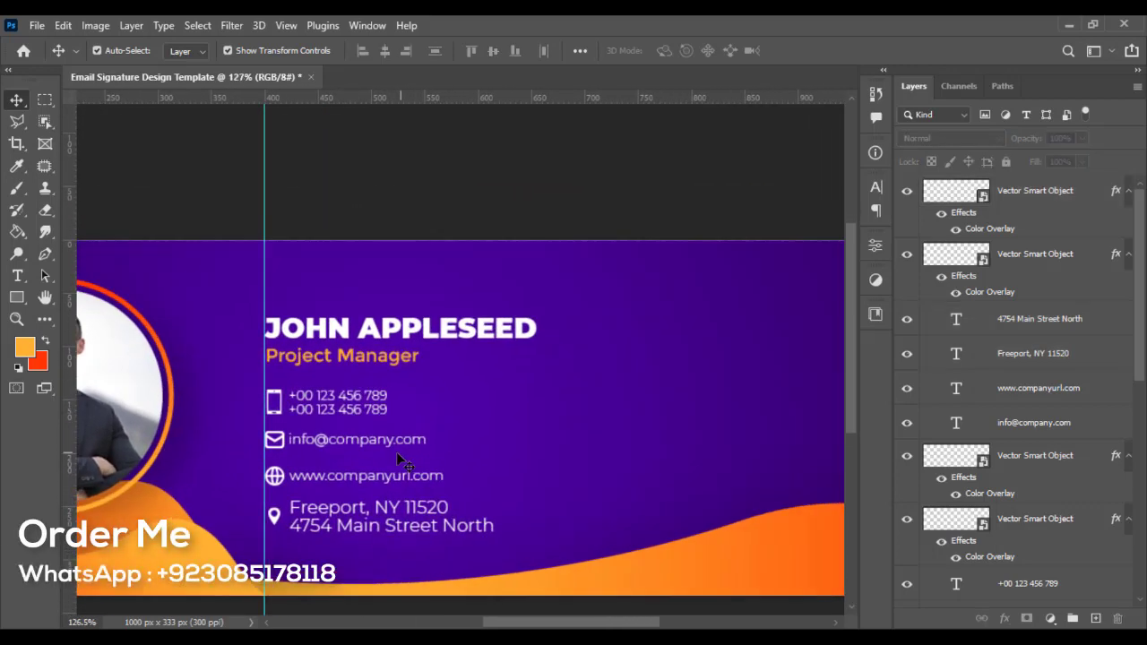
scroll(273, 523, "up", 2)
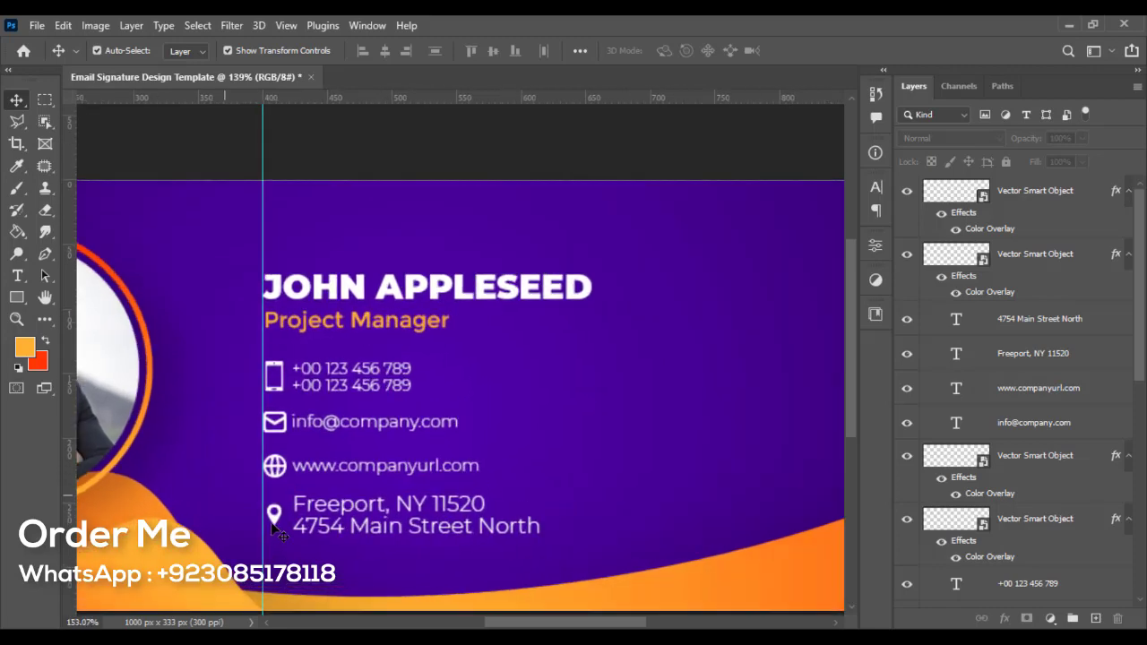
scroll(274, 528, "up", 2)
left_click(275, 524)
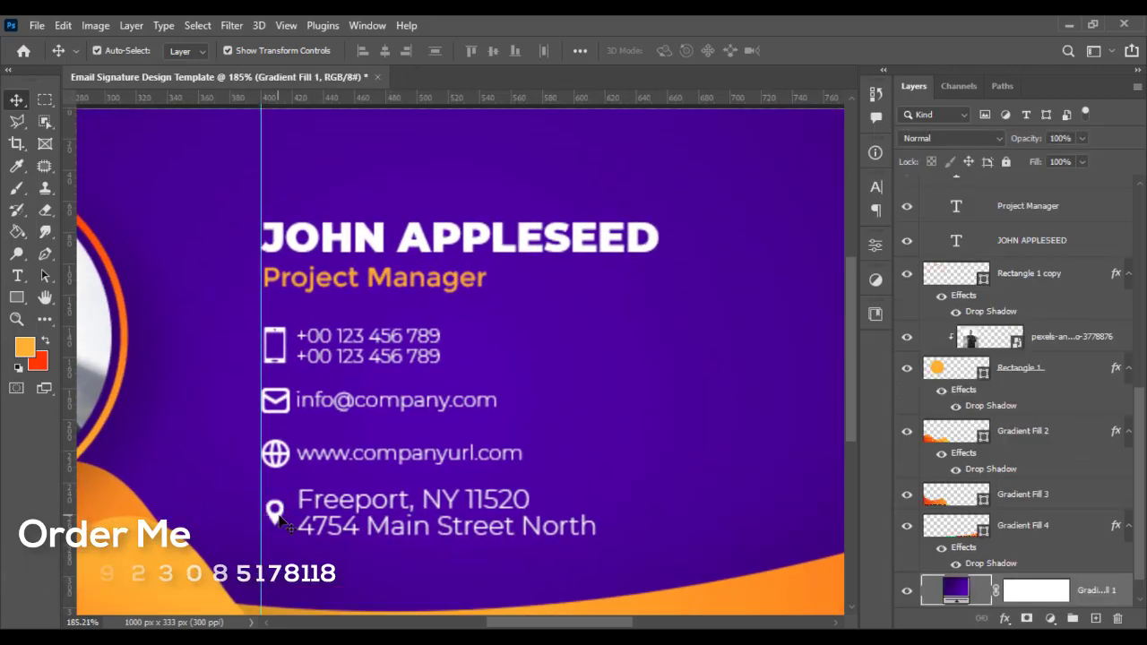
left_click(272, 517)
left_click_drag(264, 512, 264, 512)
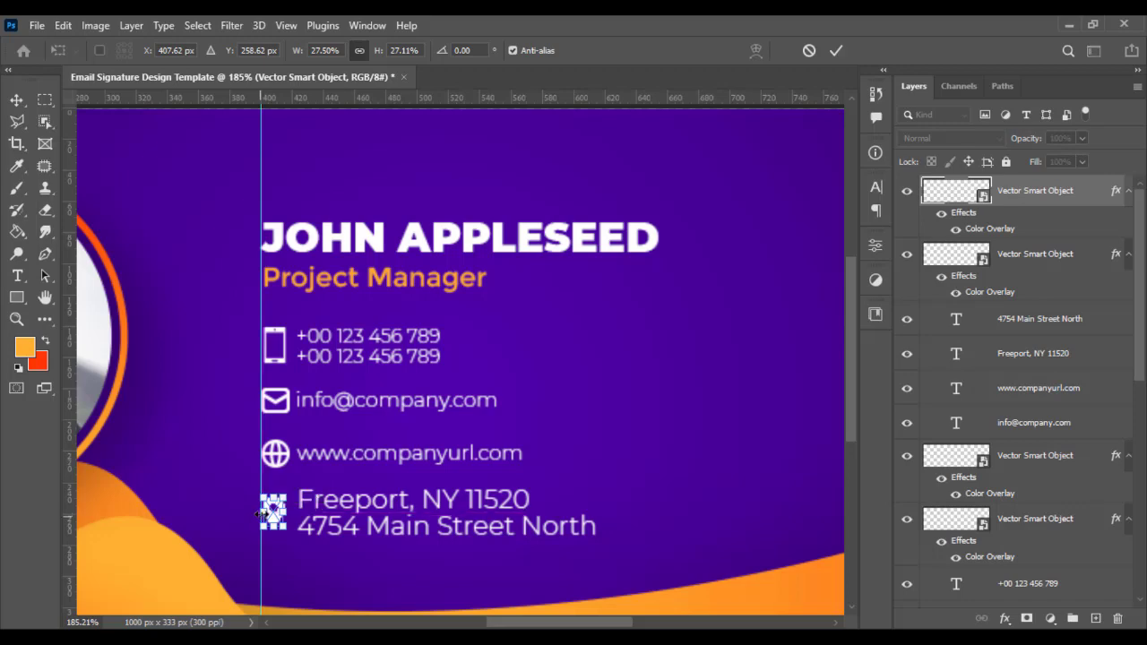
key("Return")
scroll(266, 512, "down", 3)
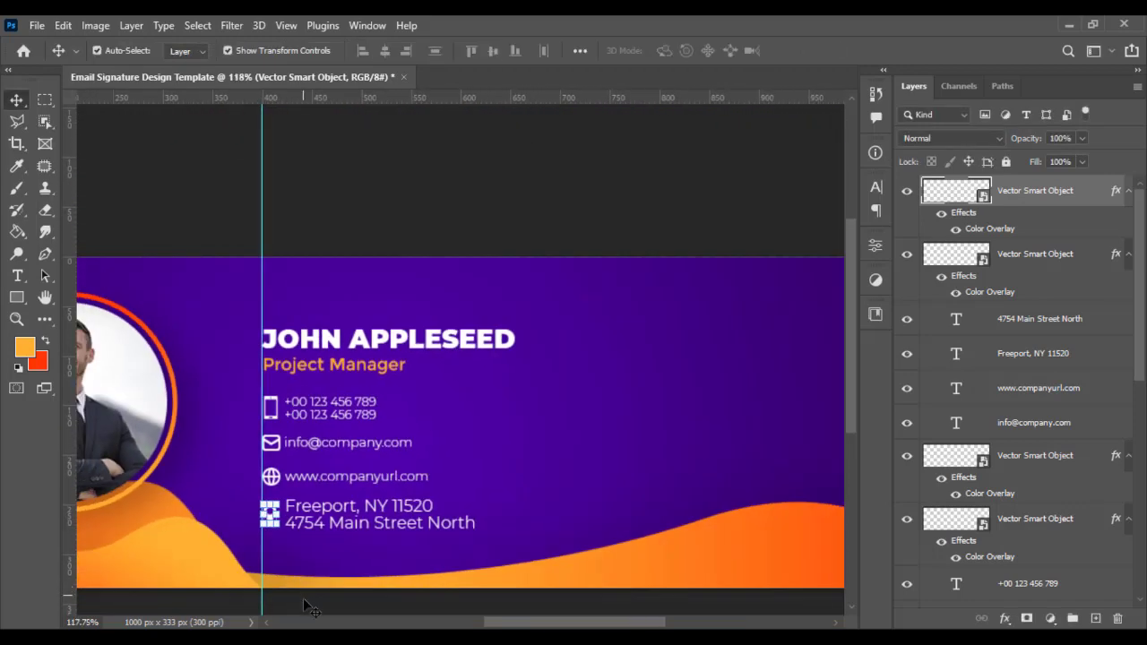
scroll(400, 504, "down", 2)
scroll(386, 466, "down", 1)
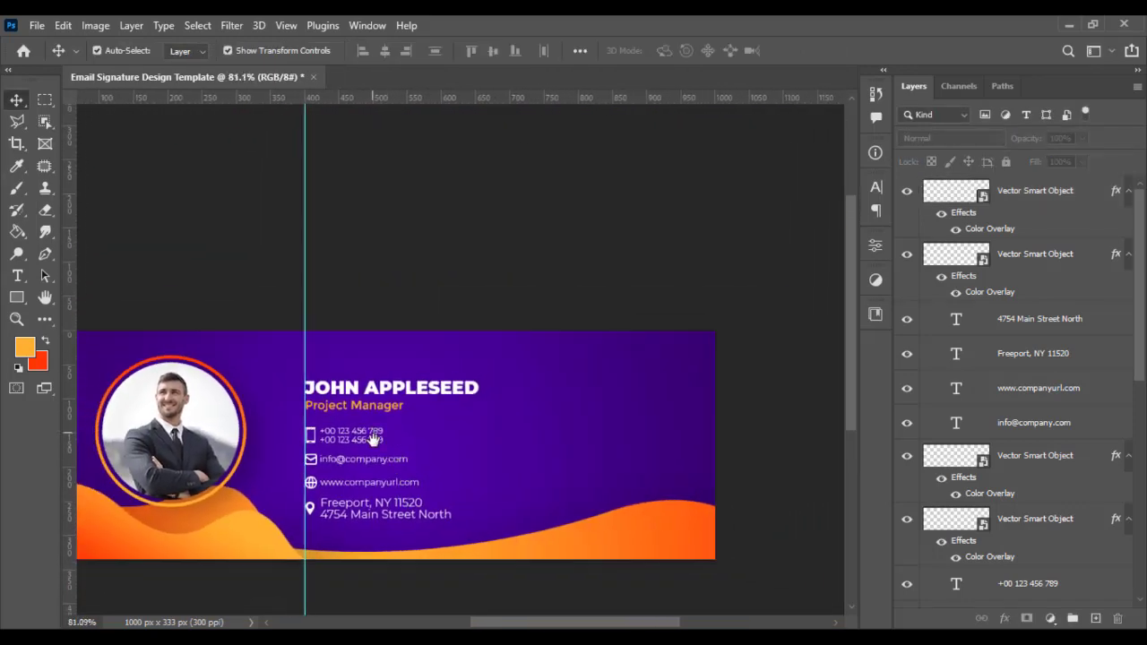
mouse_move(382, 448)
left_mouse_down()
mouse_move(499, 448)
mouse_move(496, 421)
left_mouse_up()
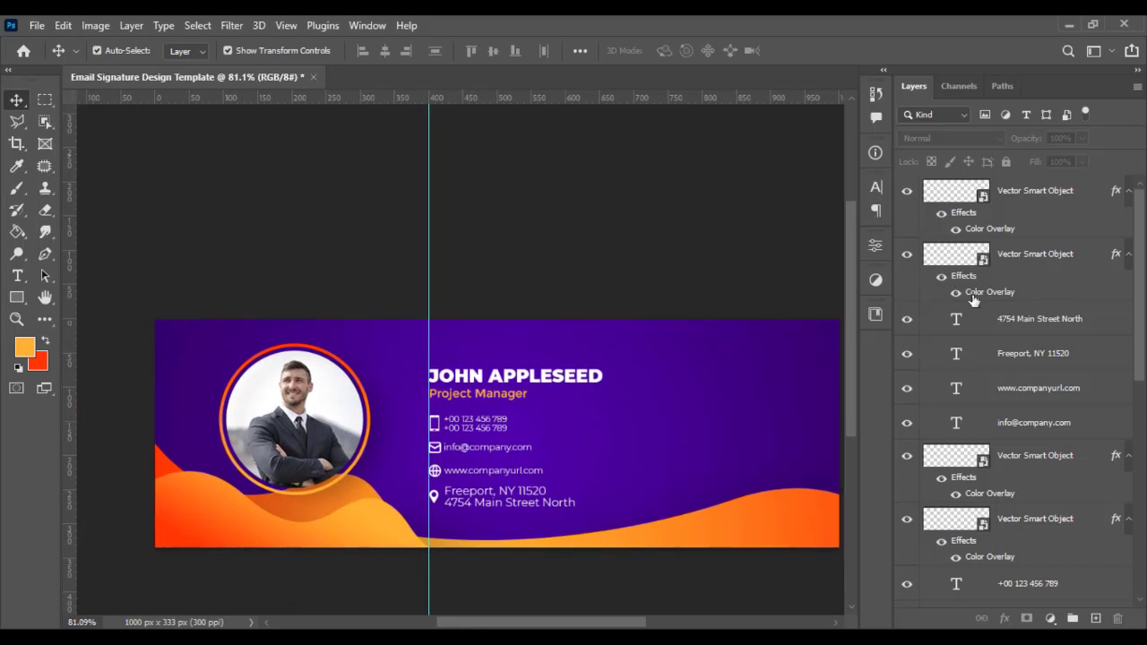
Group the name, job title, contact text and icon layers into Group 1.
left_click(1039, 202)
scroll(1057, 448, "down", 3)
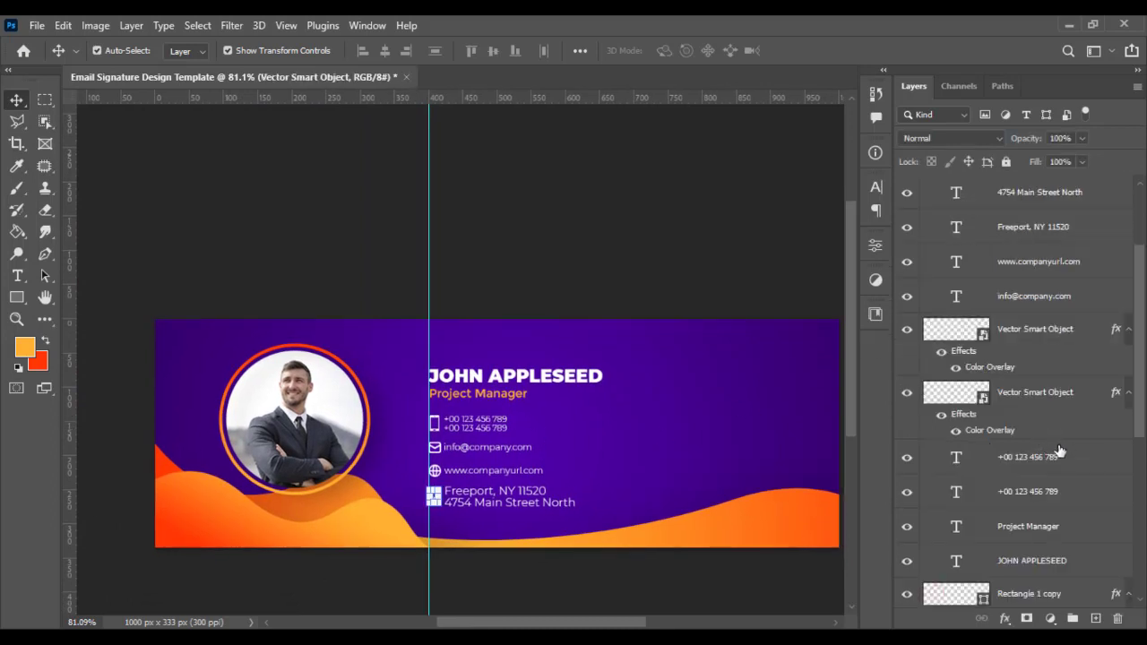
left_click(1039, 492, "shift")
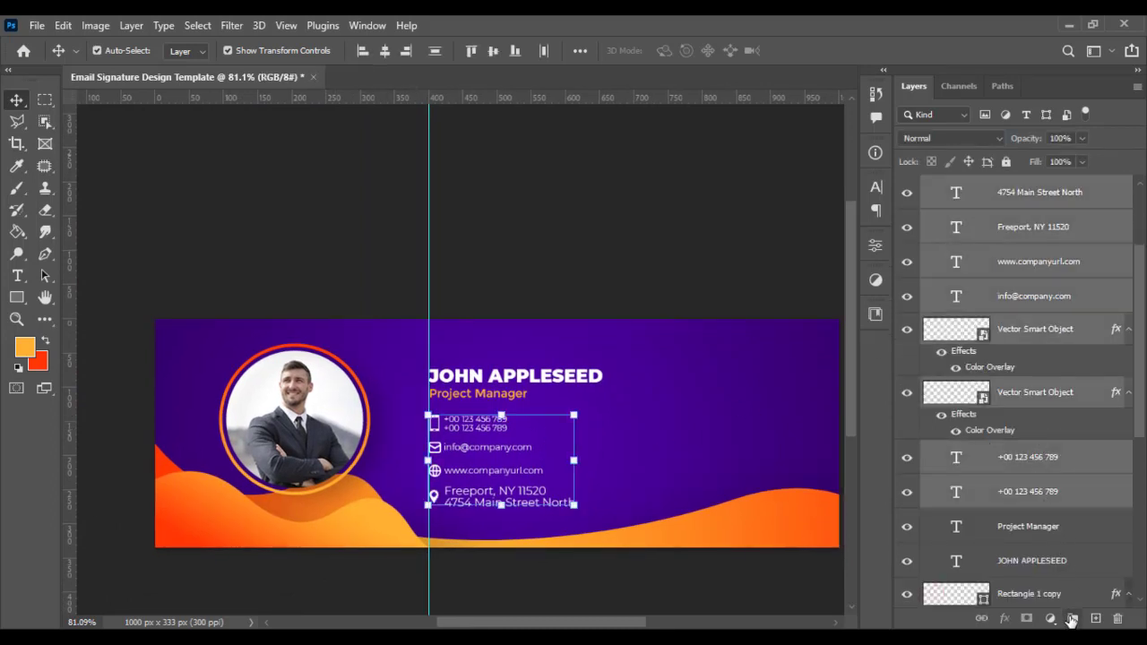
left_click(1055, 564, "shift")
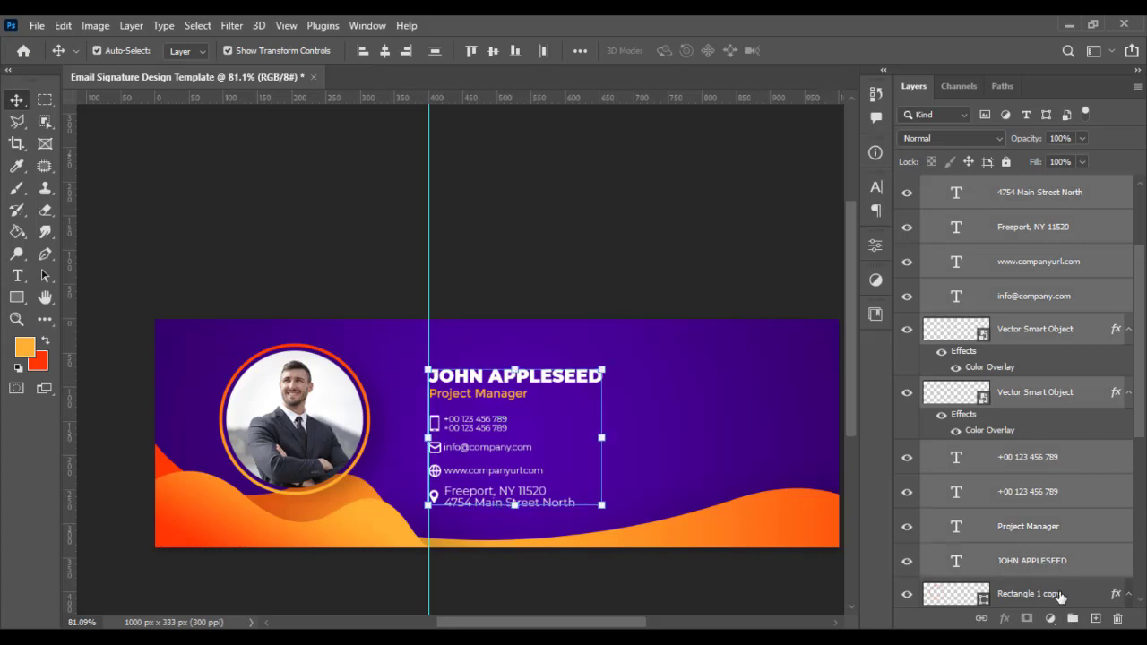
left_click(1071, 617)
Centre Group 1 vertically on the whole canvas, then clear the selection.
key("ctrl+a")
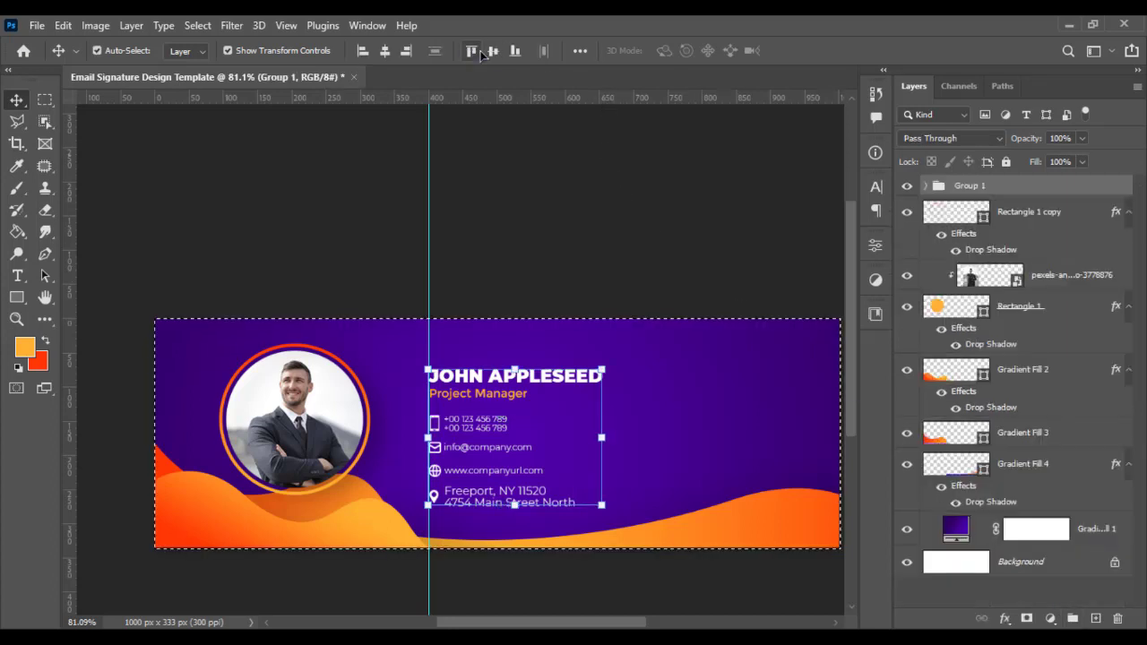
left_click(492, 50)
key("ctrl+d")
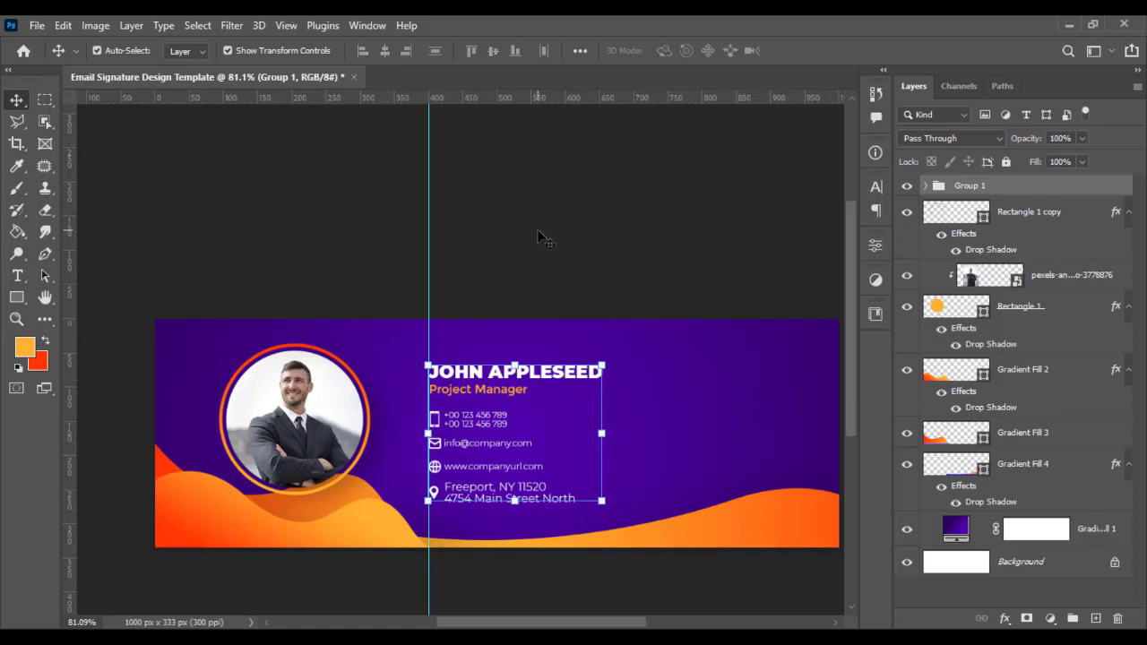
left_click(540, 238)
scroll(540, 258, "up", 2)
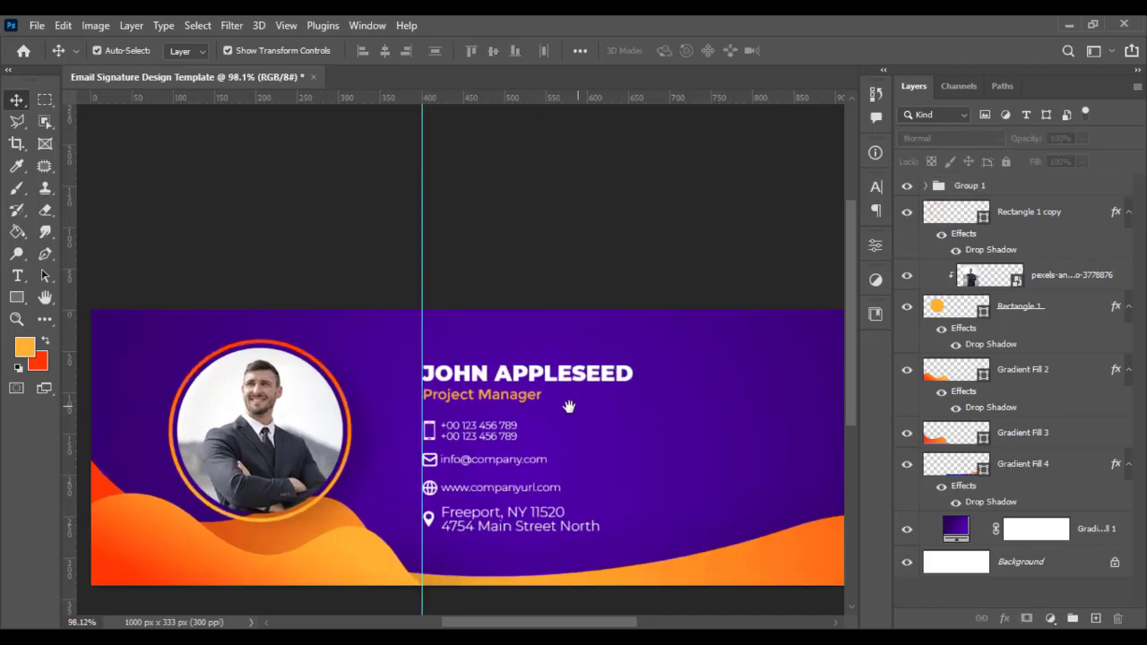
left_click_drag(567, 403, 410, 382)
Scale the hexagon logo up to about 194% and move it to the banner's right side.
scroll(466, 403, "up", 2)
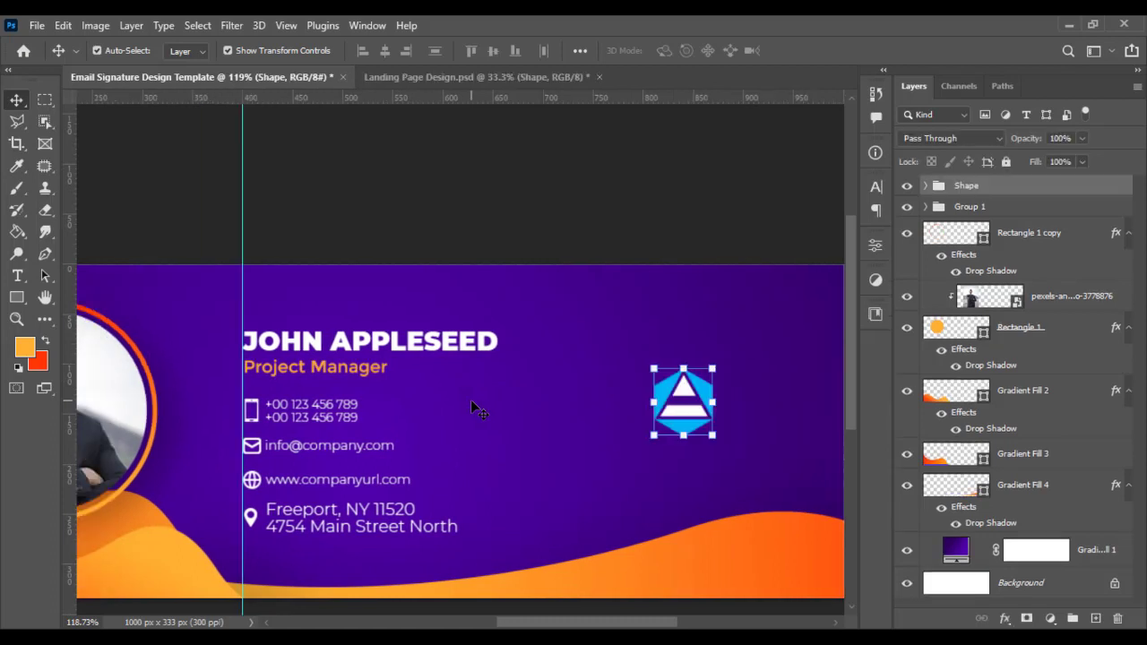
scroll(543, 463, "down", 2)
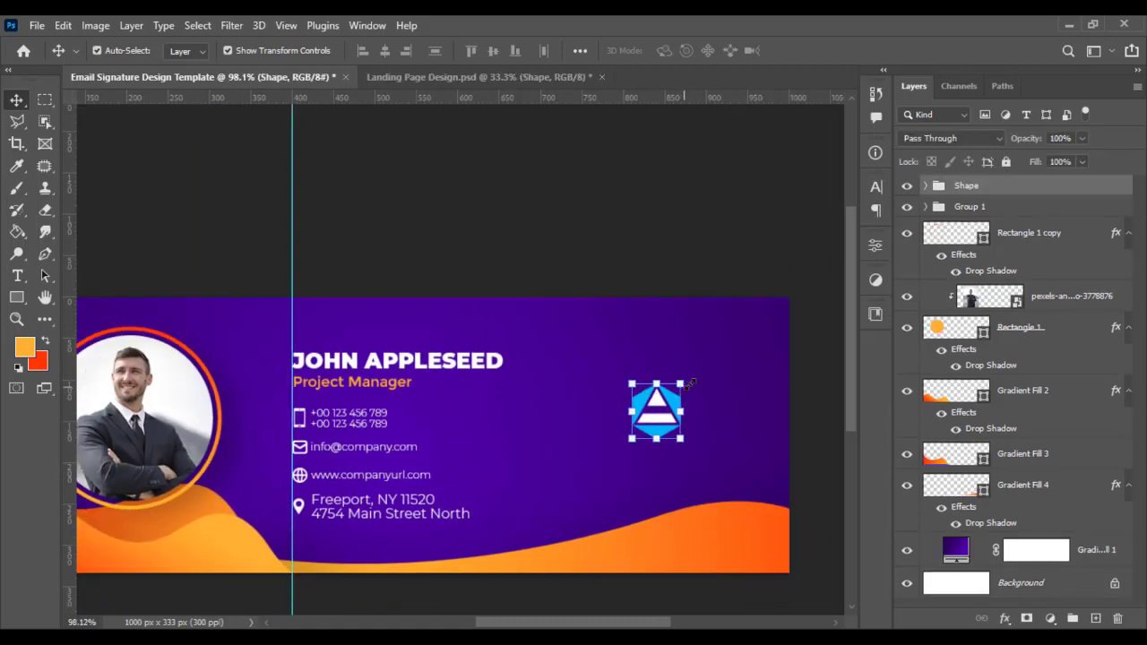
mouse_move(691, 384)
left_mouse_down()
mouse_move(727, 413)
mouse_move(721, 392)
left_mouse_up()
key("Return")
left_click(663, 266)
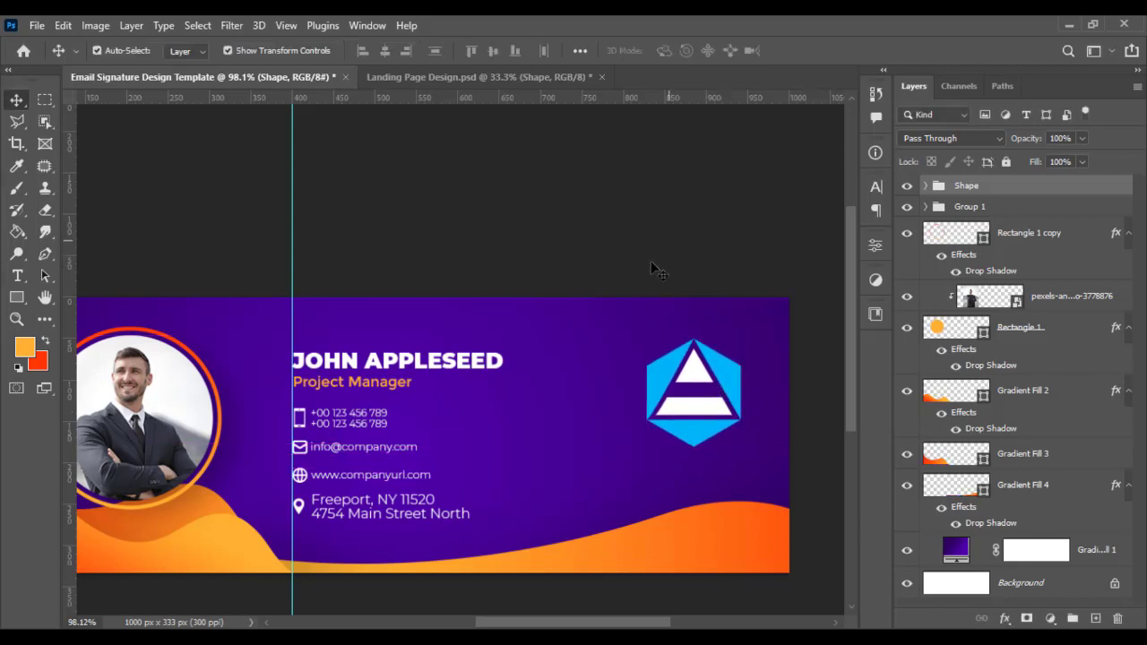
scroll(429, 299, "down", 2)
mouse_move(428, 299)
left_mouse_down()
mouse_move(610, 334)
mouse_move(543, 320)
left_mouse_up()
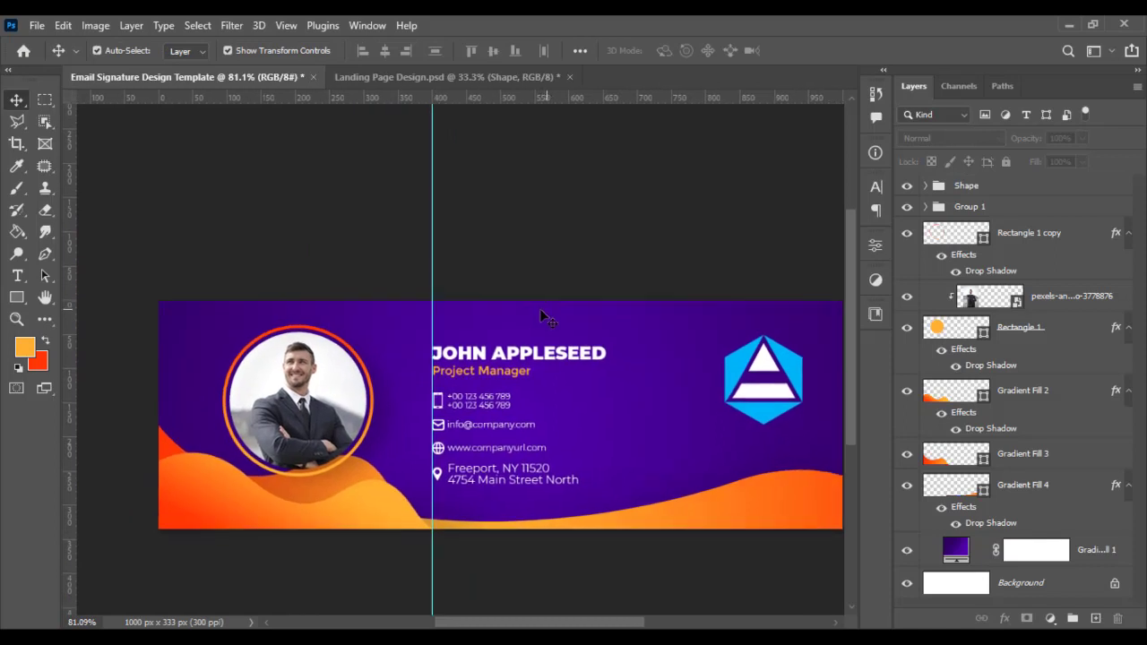
scroll(542, 320, "up", 2)
left_click_drag(546, 380, 502, 359)
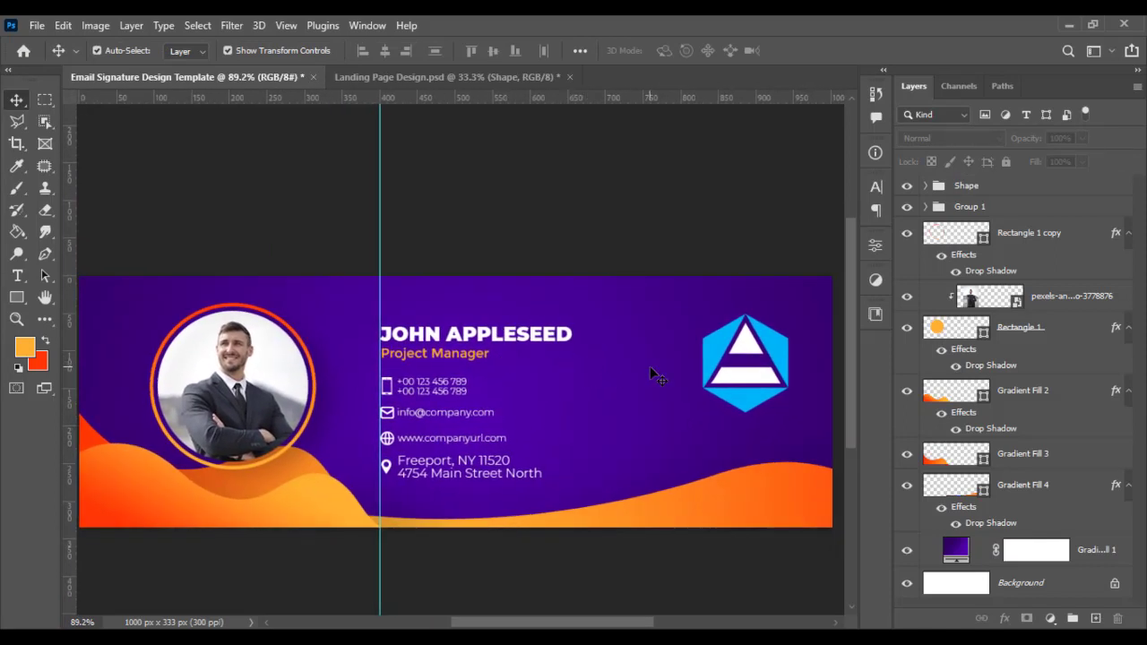
Merge the three hexagon paths into one shape and give it an orange Gradient Overlay.
left_click(925, 185)
left_click(1021, 335)
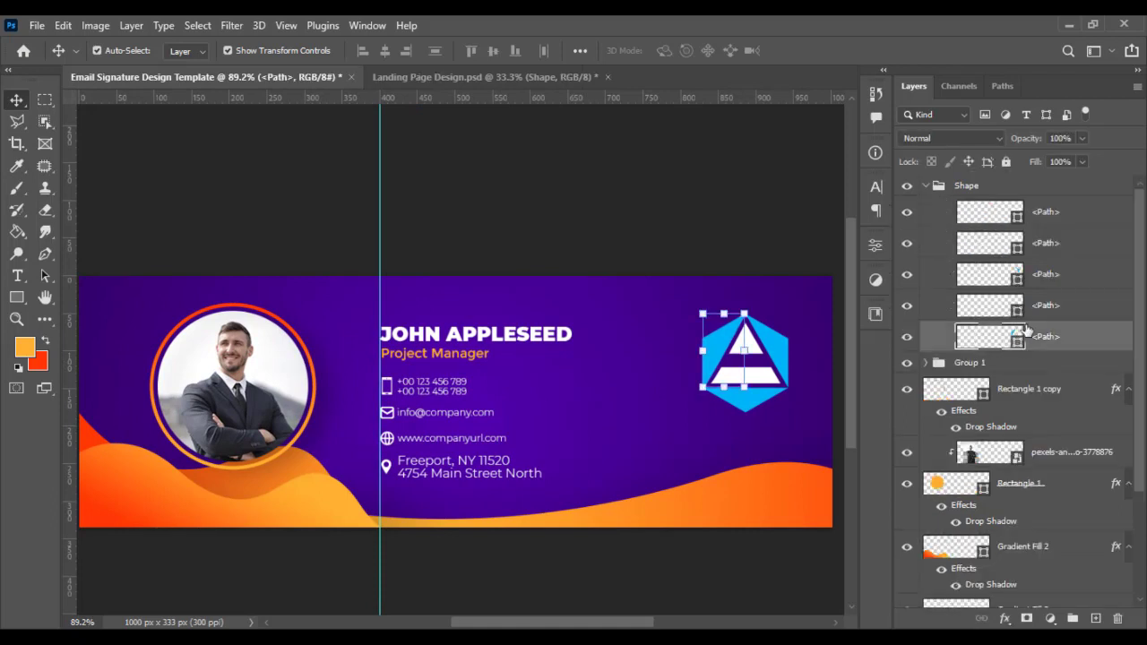
left_click(1046, 305, "shift")
left_click(1047, 278, "shift")
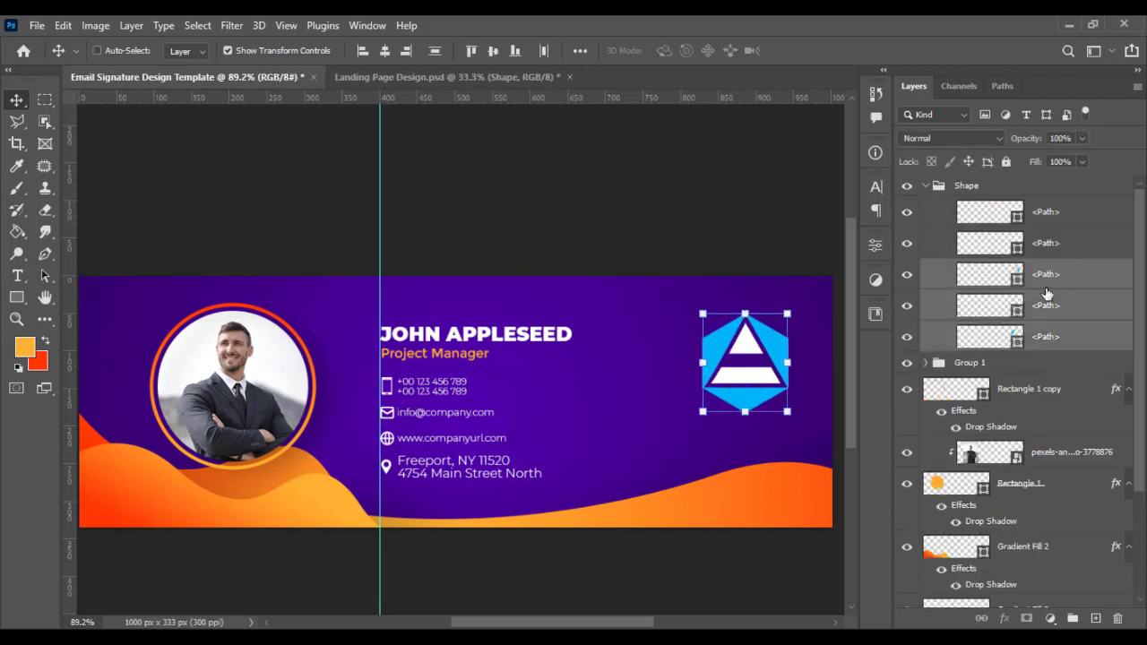
key("ctrl+e")
right_click(1048, 291)
left_click(878, 41)
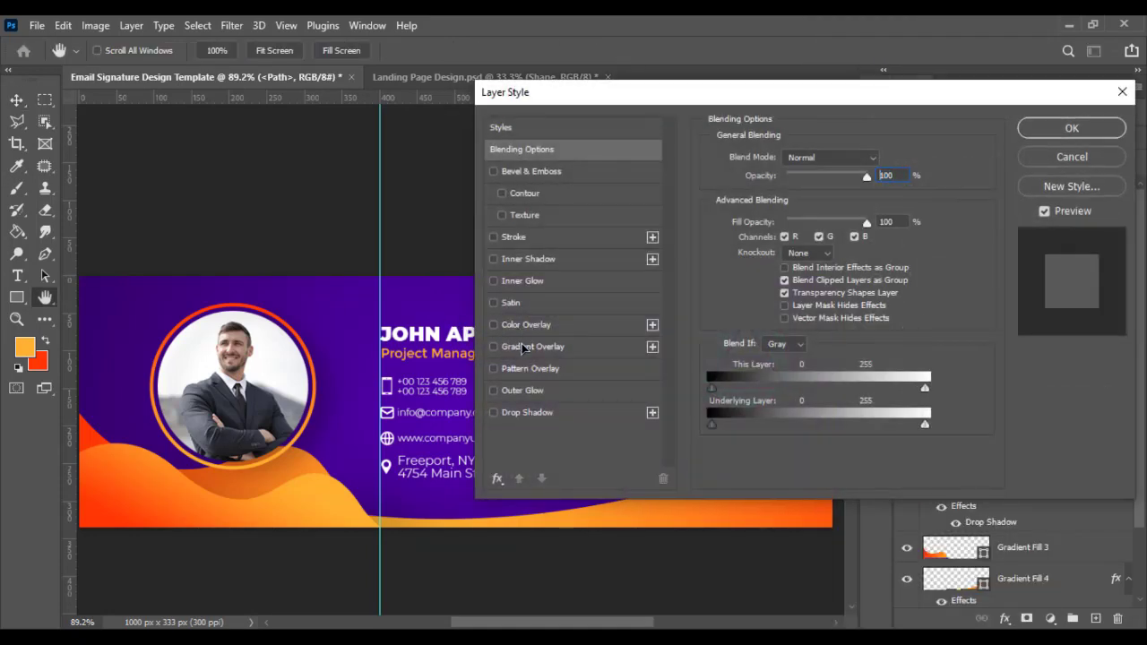
left_click(522, 347)
left_click(1066, 130)
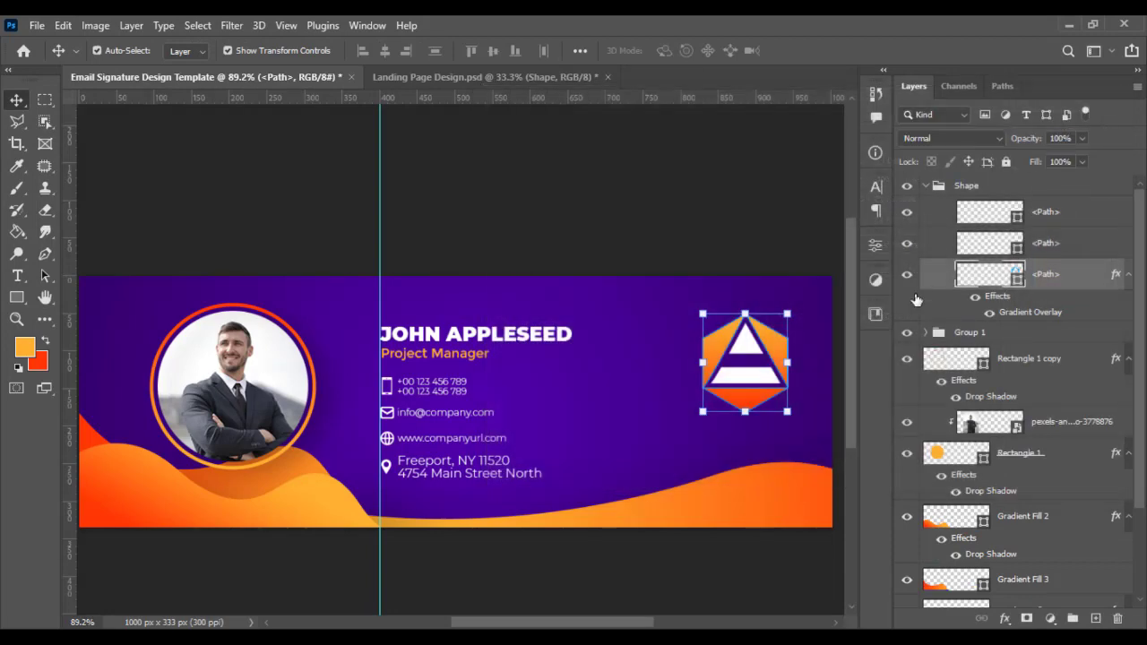
scroll(635, 404, "down", 2)
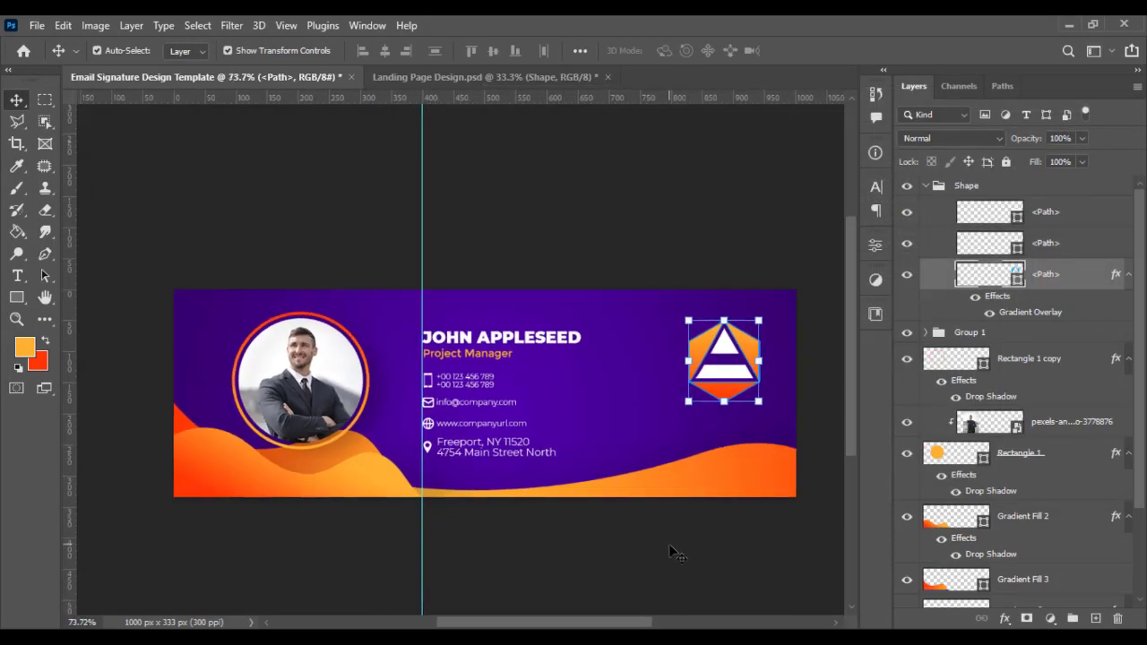
left_click(673, 550)
Scale the whole logo Shape group down to about 83%.
scroll(860, 374, "up", 1)
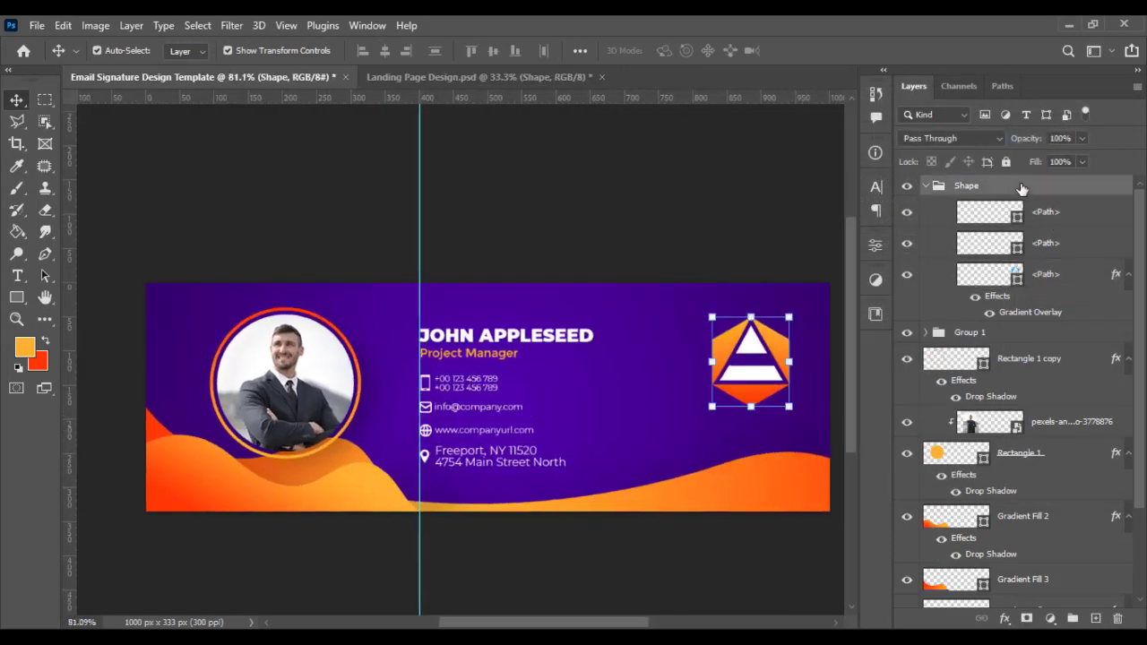
left_click(1021, 188)
left_click(925, 185)
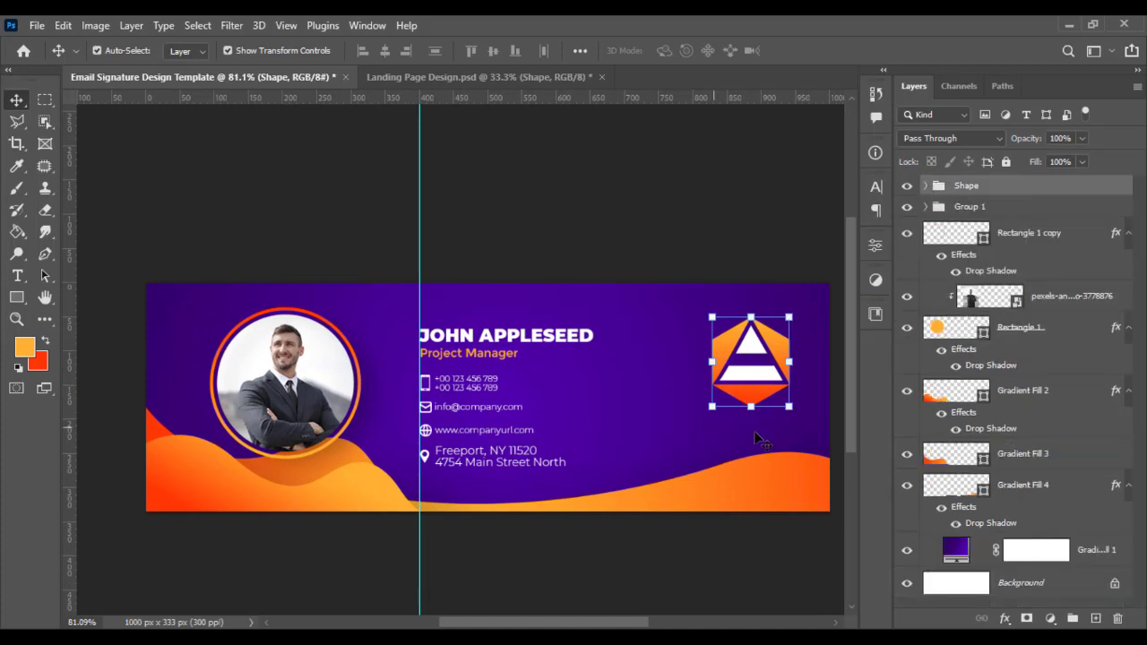
key("ctrl+t")
left_click_drag(750, 406, 751, 390)
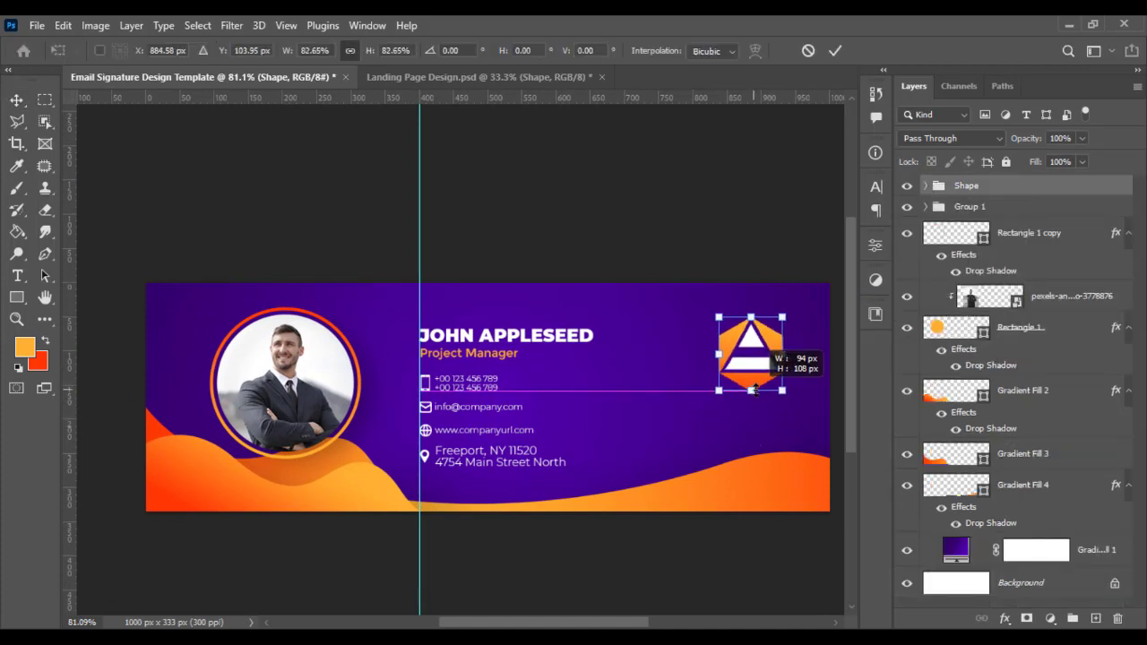
key("Return")
left_click(744, 243)
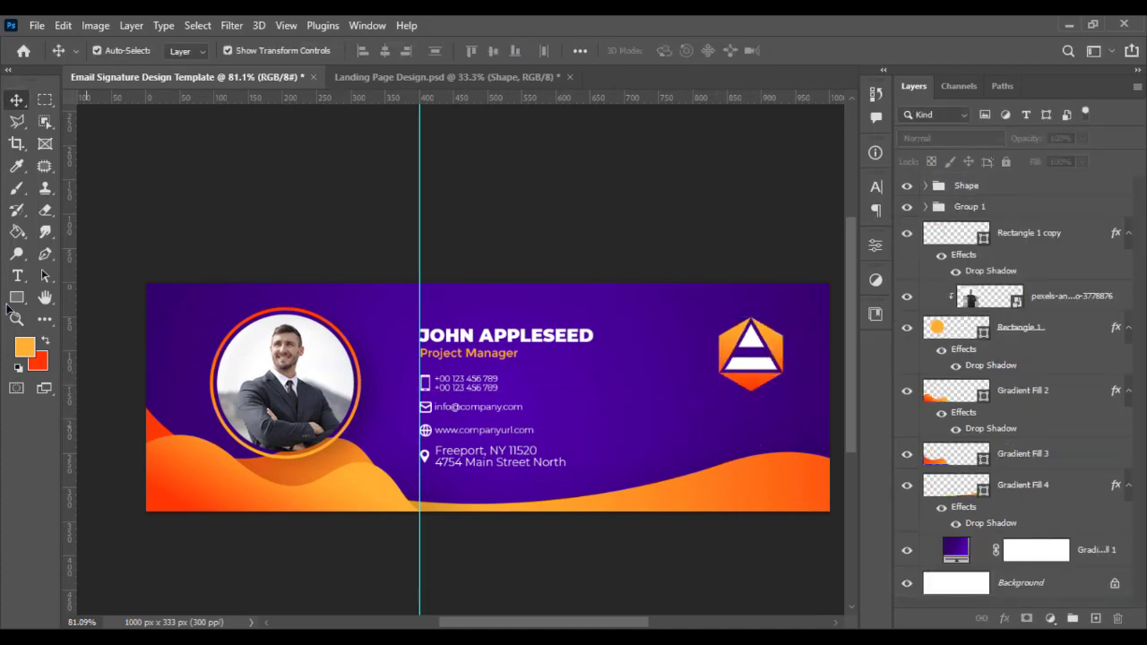
Add AHMED DESIGN text below the logo in a heavier font weight.
key("t")
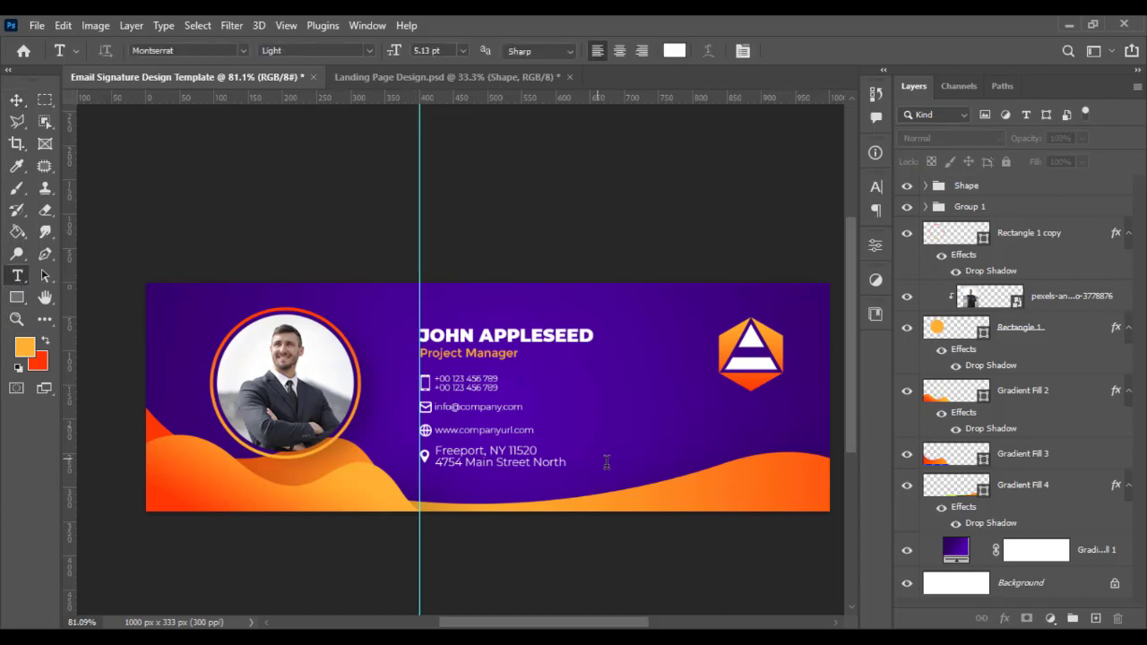
left_click(600, 459)
key("BackSpace")
type("AHMED DESIGN")
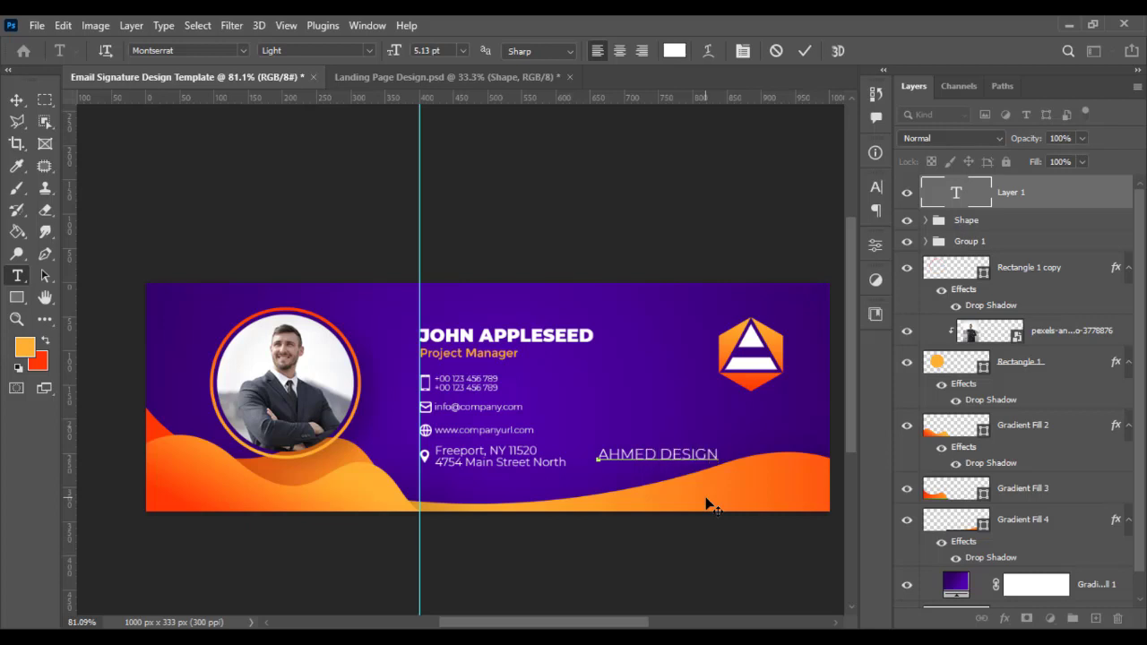
key("ctrl+a")
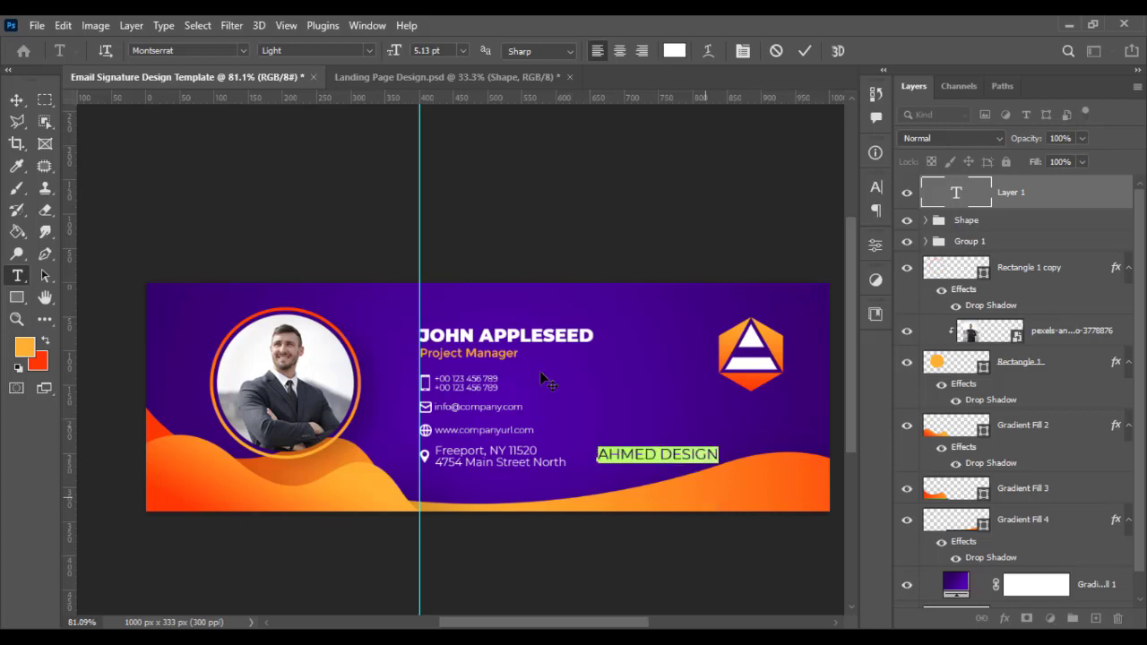
left_click(369, 50)
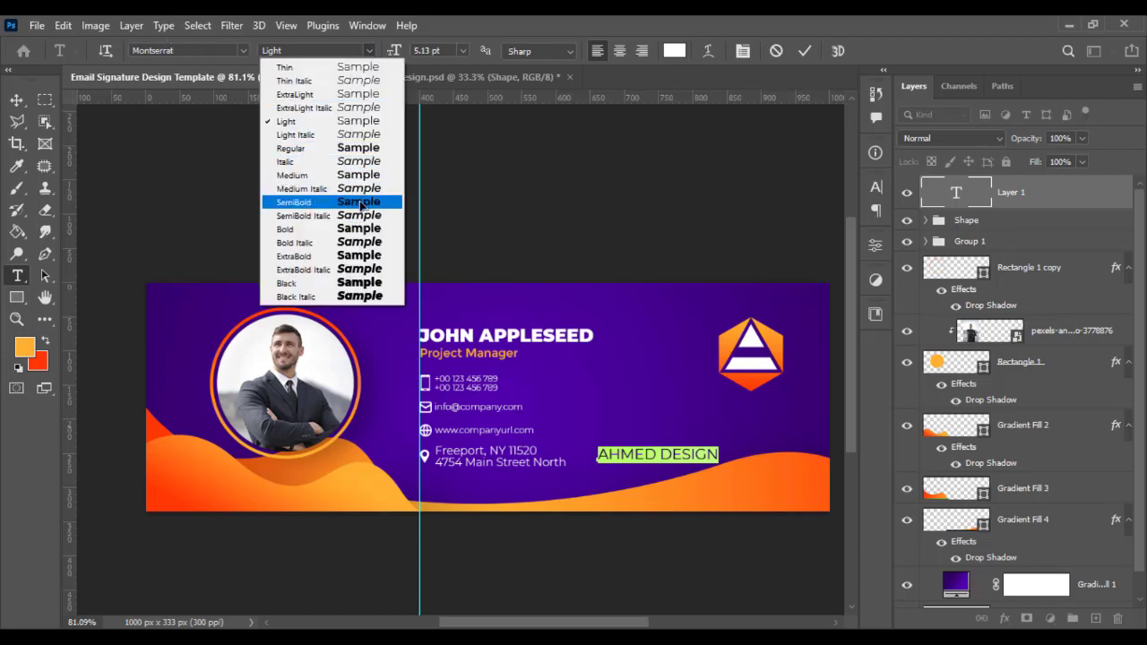
left_click(374, 229)
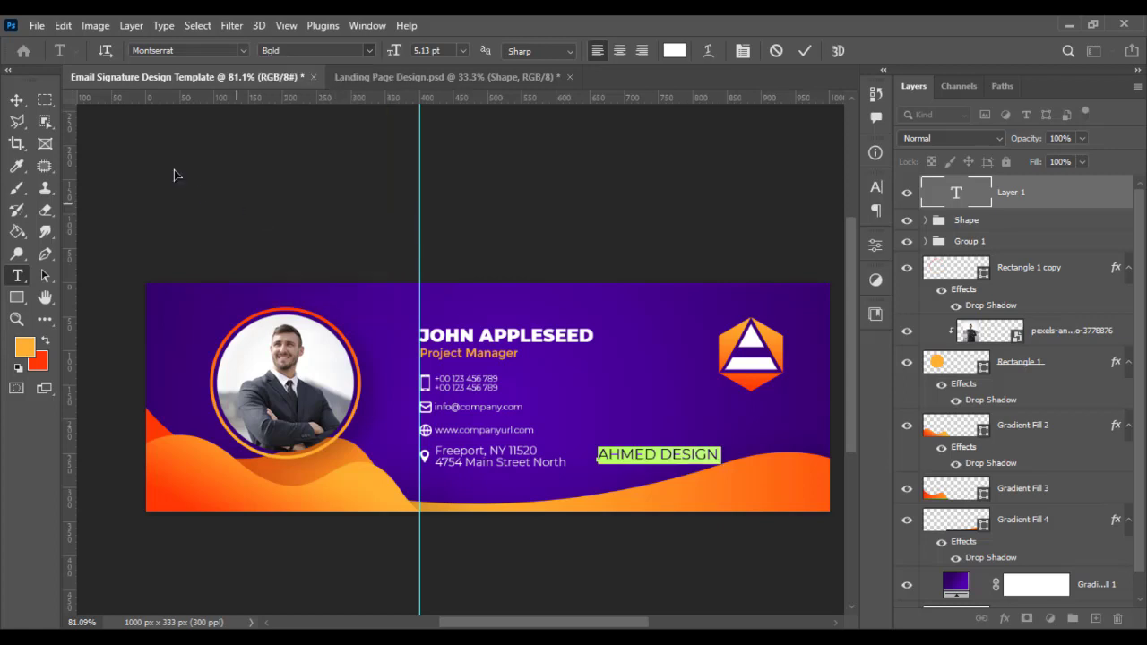
left_click(16, 100)
Centre the AHMED DESIGN text beneath the orange hexagon logo.
left_click_drag(701, 459, 791, 410)
left_click(743, 229)
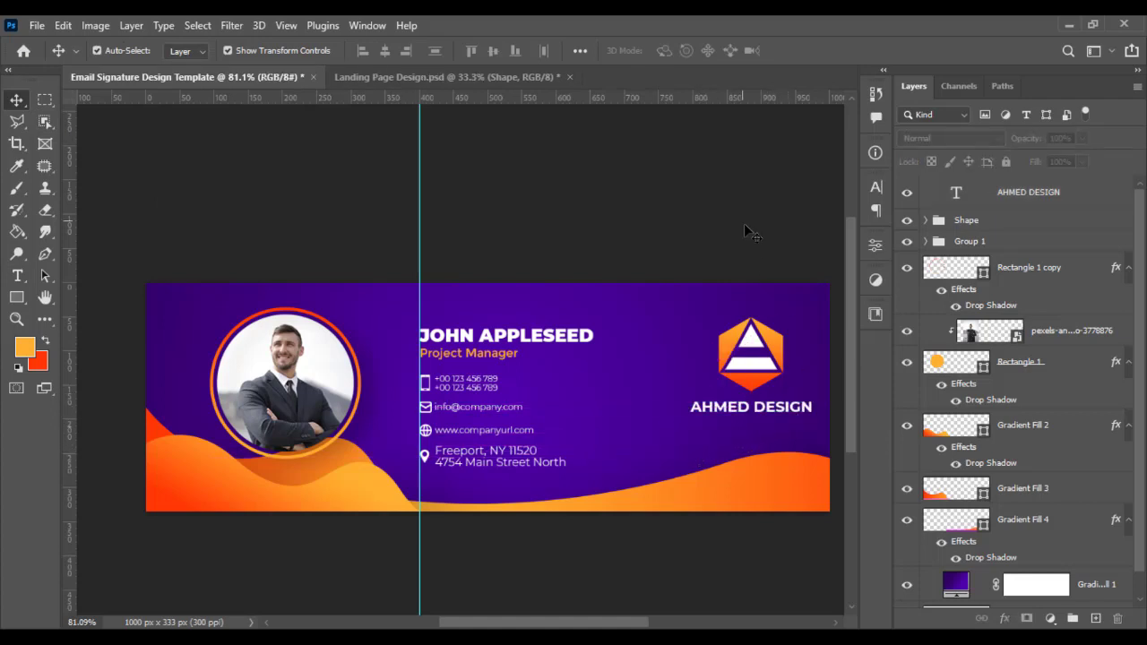
scroll(743, 224, "down", 1)
Shift the logo and AHMED DESIGN wordmark together slightly to the left.
left_click(1010, 192)
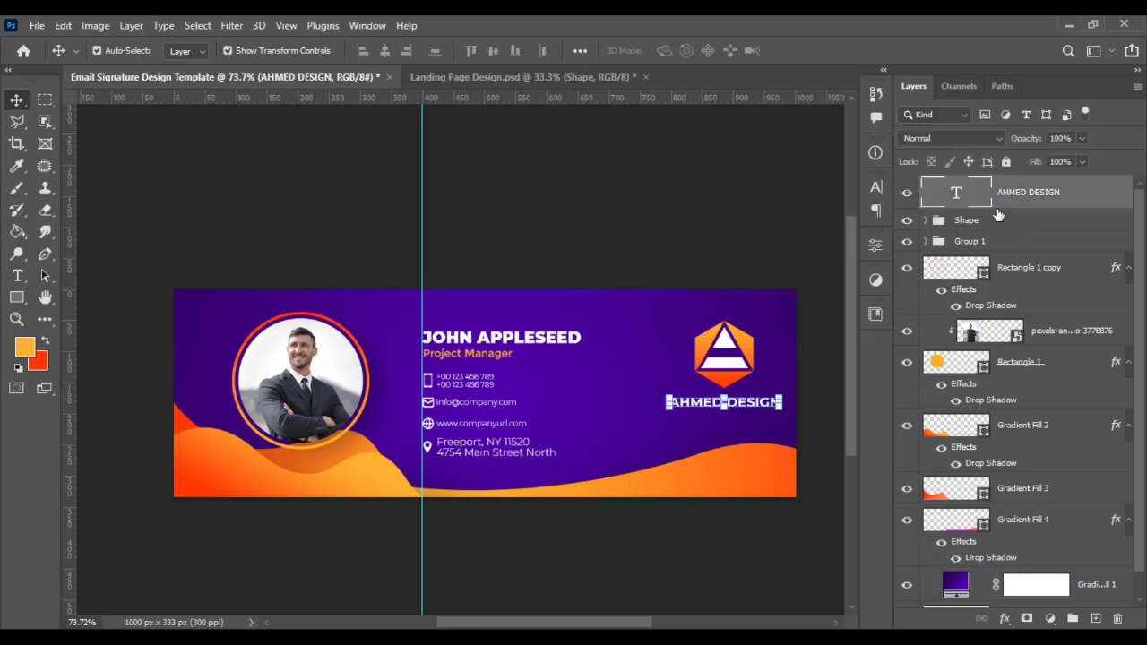
left_click(1000, 219, "shift")
left_click_drag(743, 356, 729, 360)
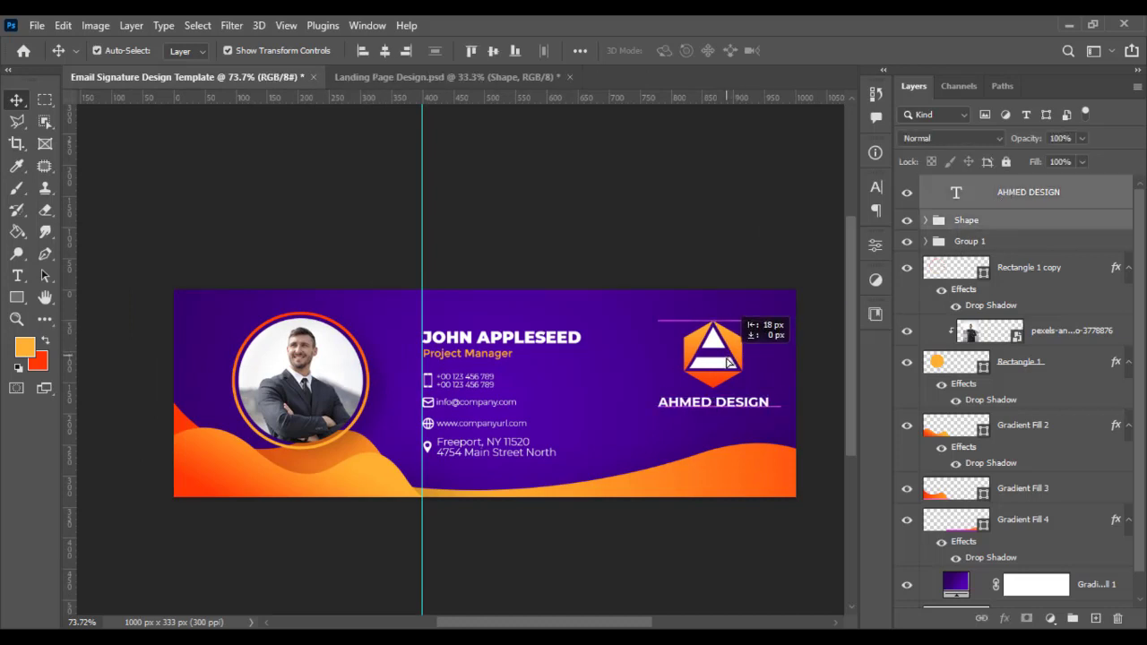
left_click_drag(728, 359, 716, 360)
left_click(740, 242)
scroll(734, 249, "up", 1)
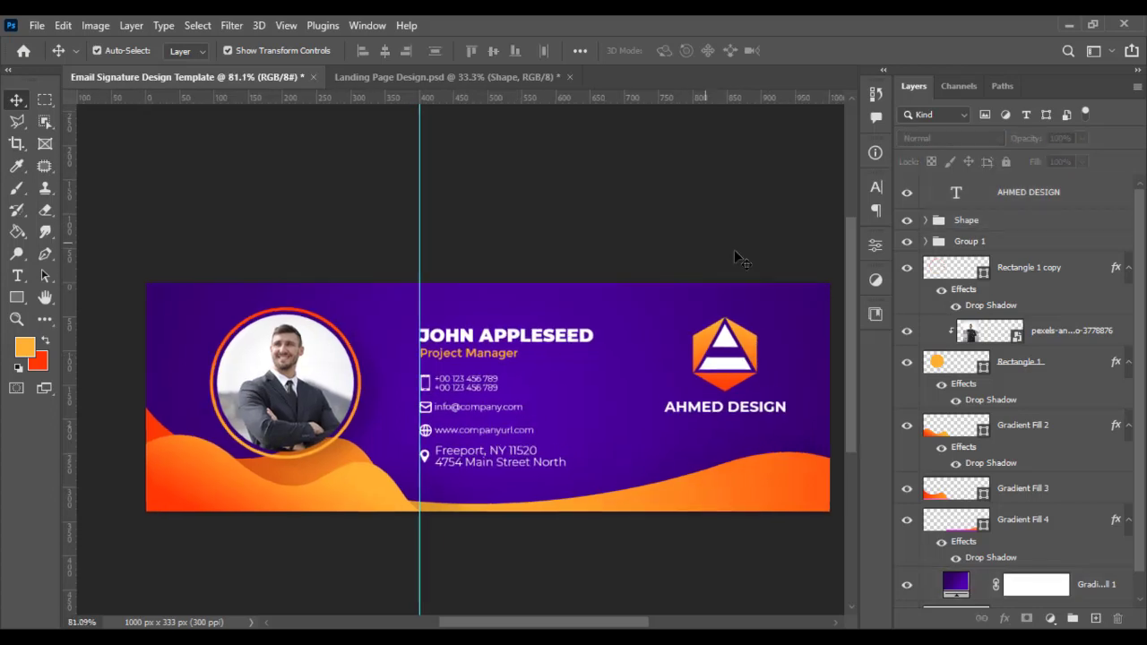
scroll(734, 249, "up", 1)
scroll(734, 249, "down", 1)
scroll(727, 301, "up", 1)
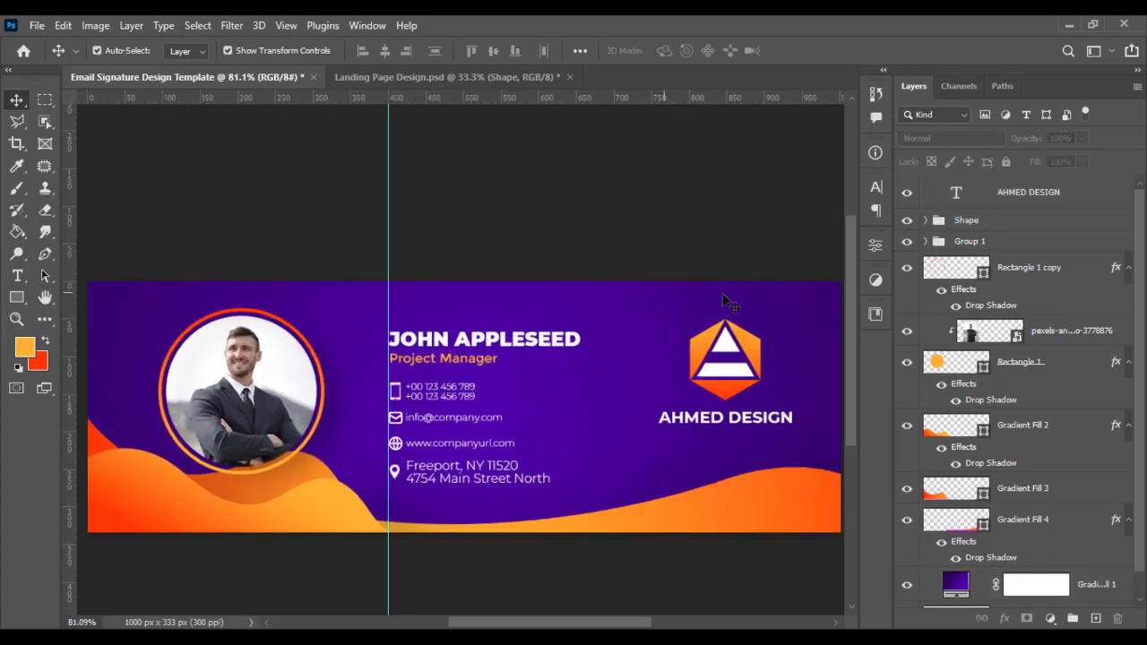
scroll(641, 331, "down", 1)
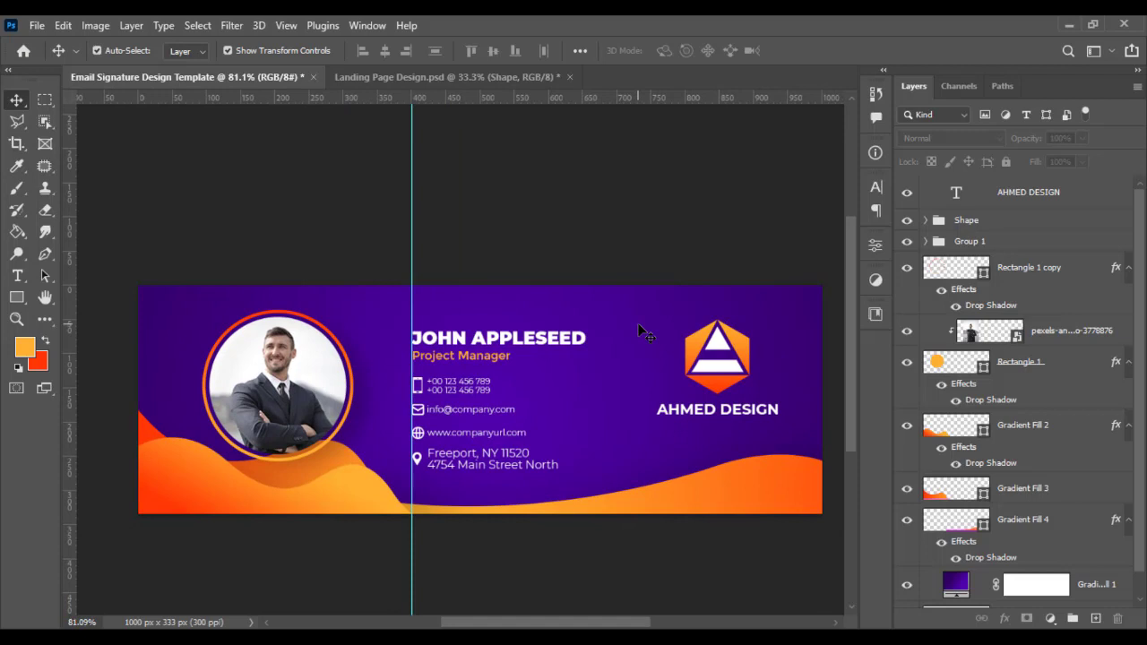
Paste the white dot pattern, shrink it and place it above the bottom-right orange wave.
key("ctrl+v")
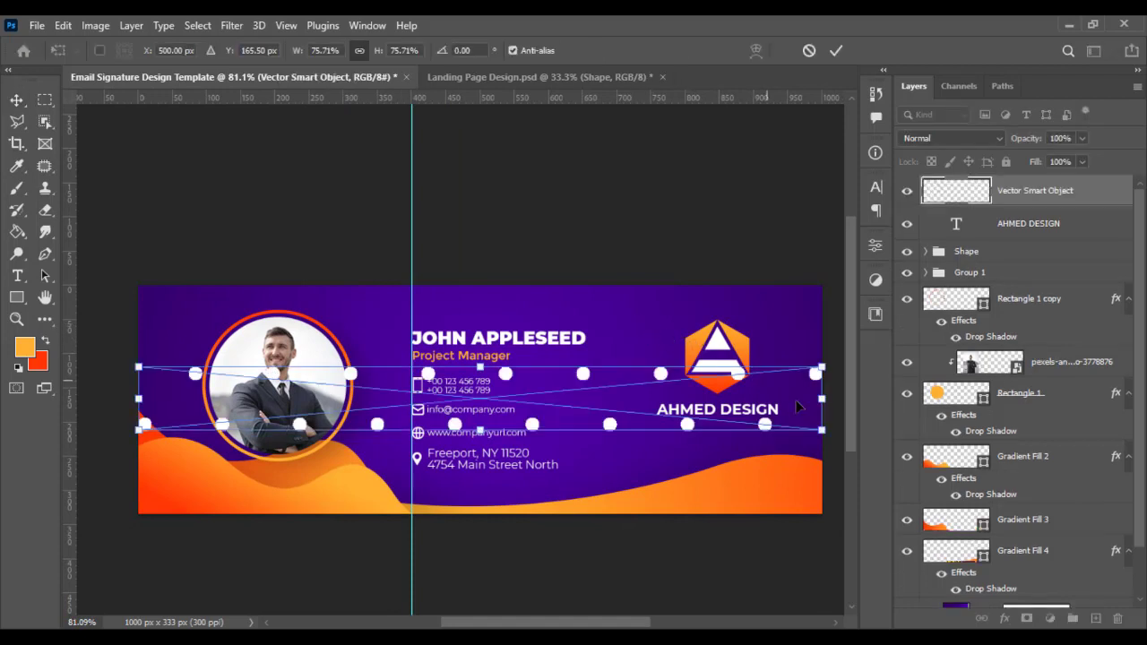
left_click_drag(822, 369, 410, 405)
left_click_drag(332, 418, 820, 465)
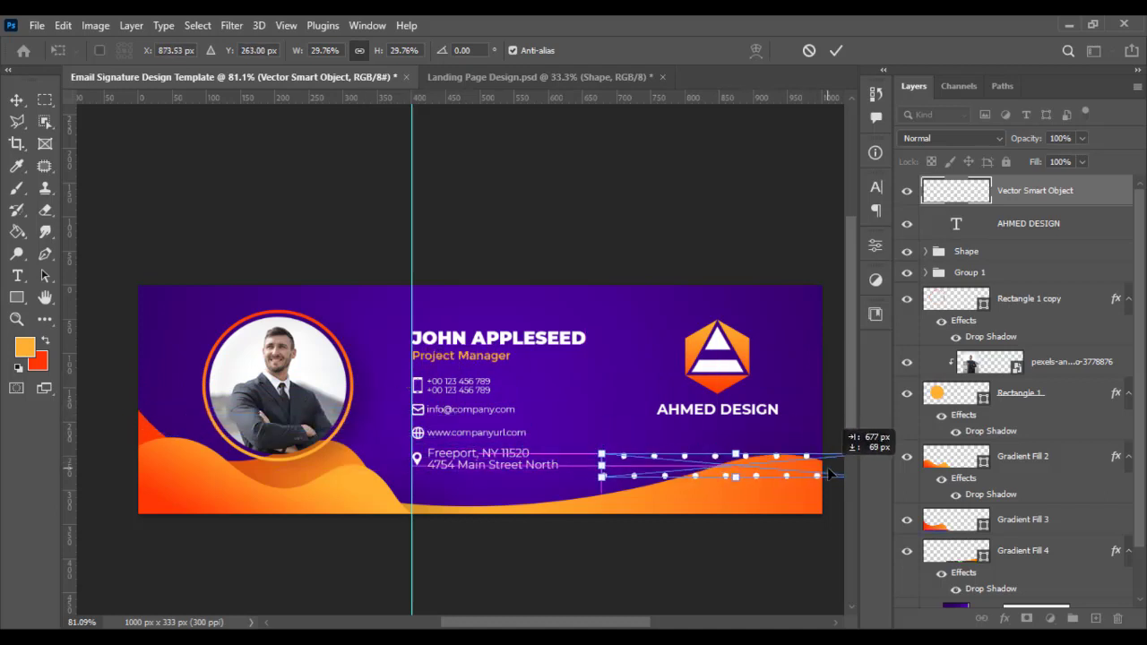
key("Return")
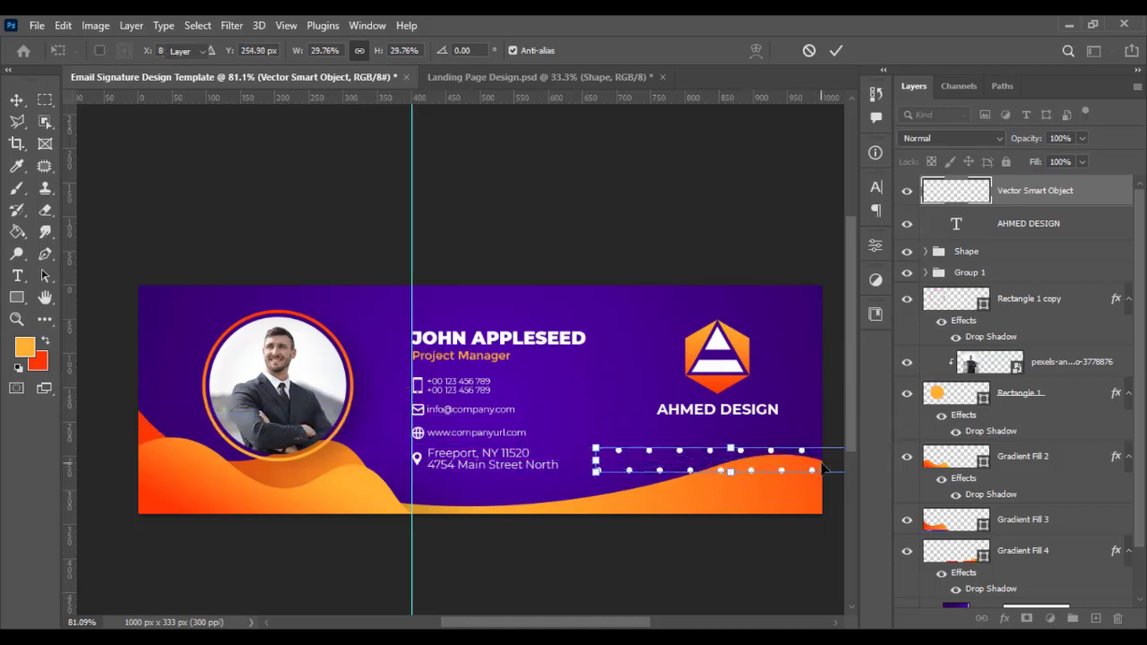
Paste the white crosses and scale them to about 23.88% as a column at the right edge.
scroll(498, 486, "down", 3)
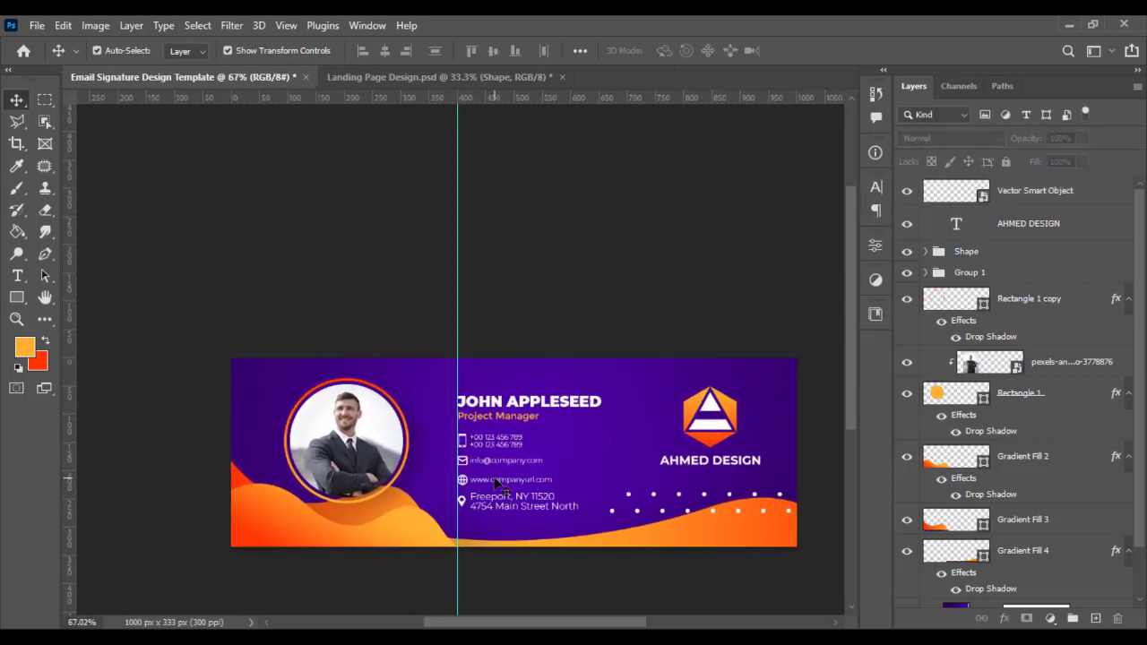
key("ctrl+v")
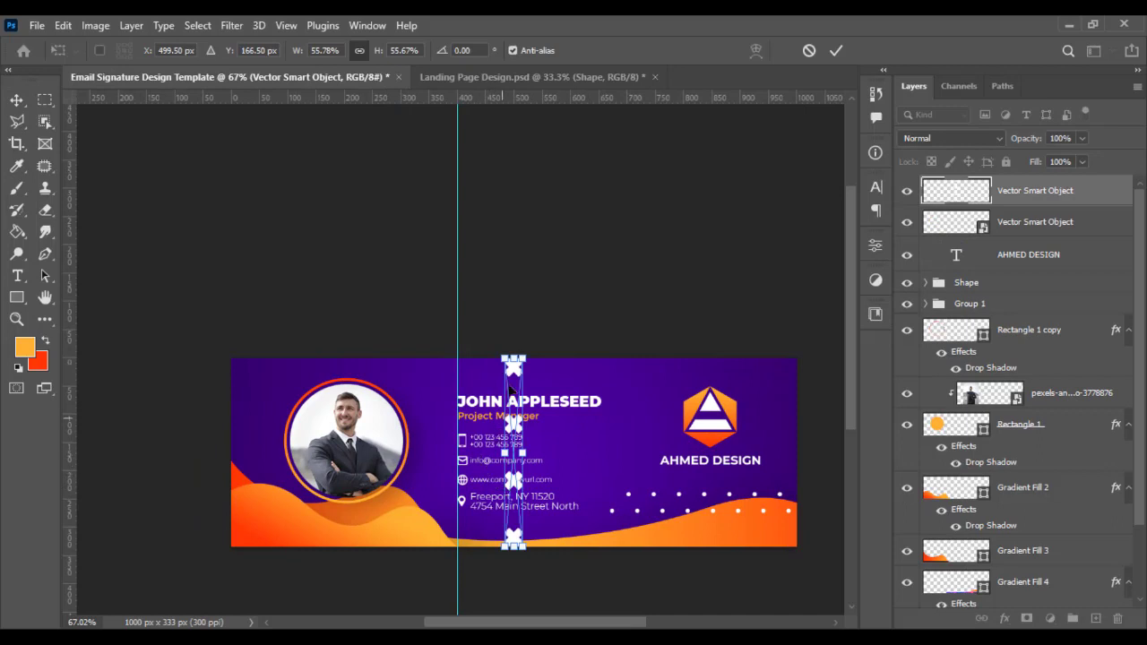
mouse_move(524, 352)
left_mouse_down()
mouse_move(510, 441)
mouse_move(776, 390)
left_mouse_up()
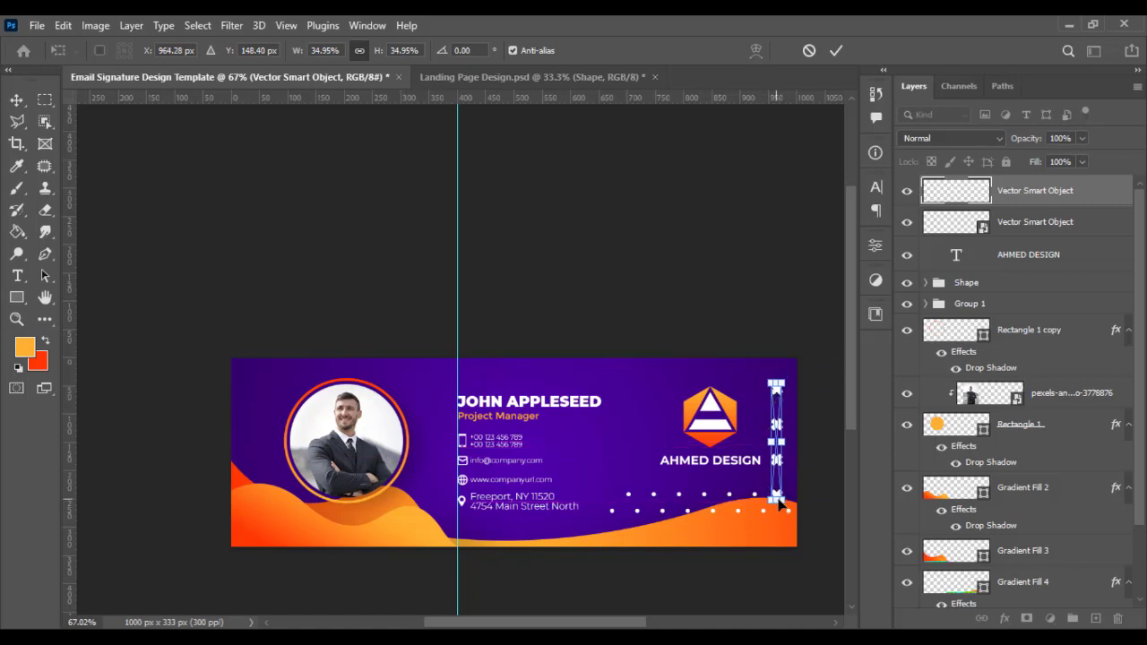
left_click_drag(779, 495, 775, 480)
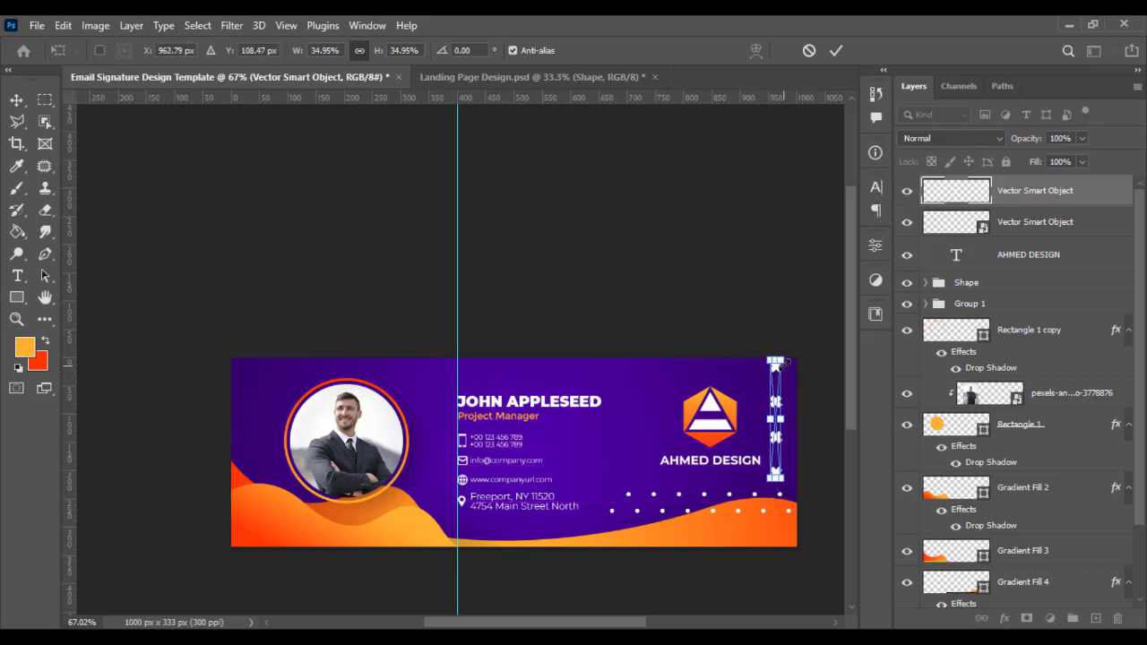
mouse_move(776, 384)
left_mouse_down()
mouse_move(780, 405)
mouse_move(776, 384)
left_mouse_up()
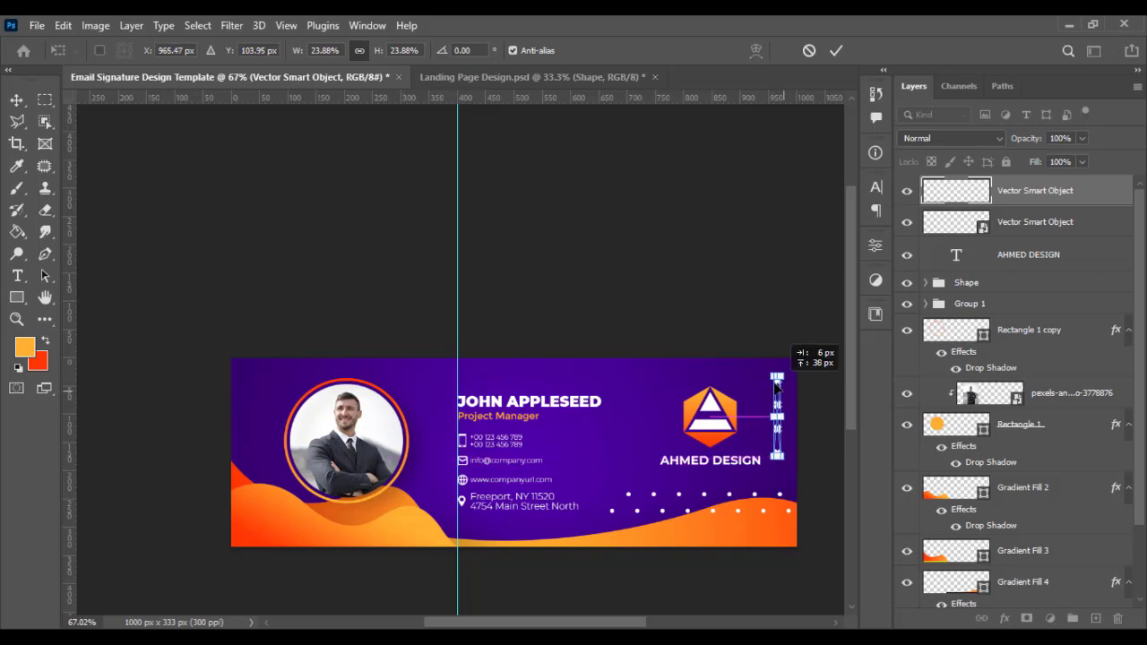
key("Return")
left_click(755, 300)
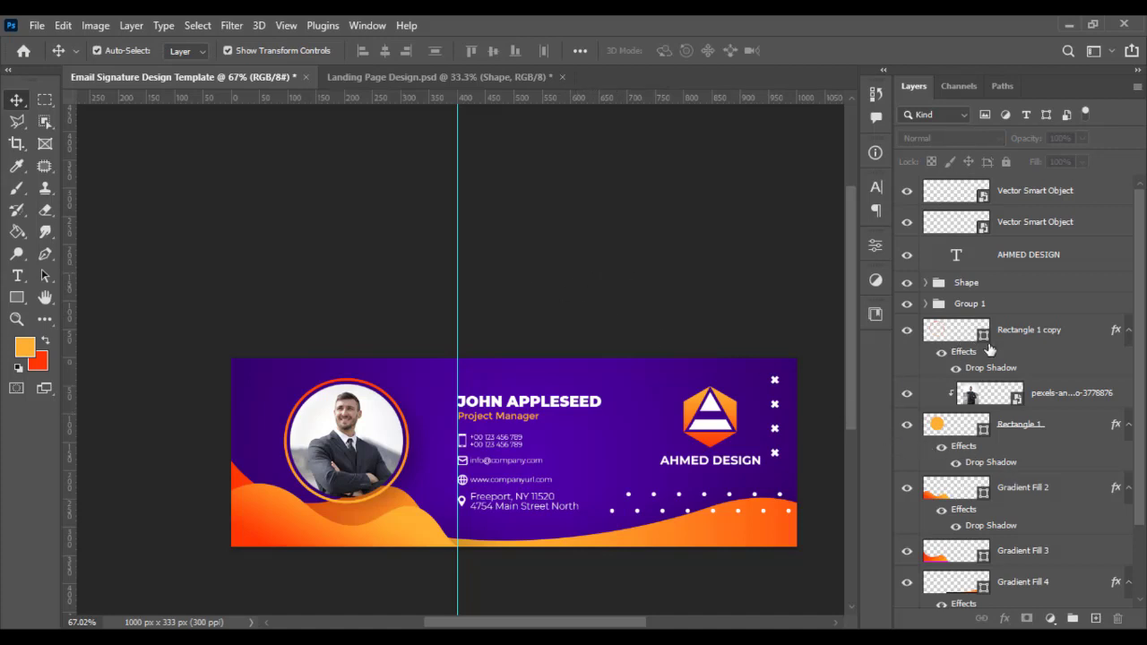
Duplicate the dot layer and fit the widened copy into the top-left corner above the photo.
left_click(1010, 225)
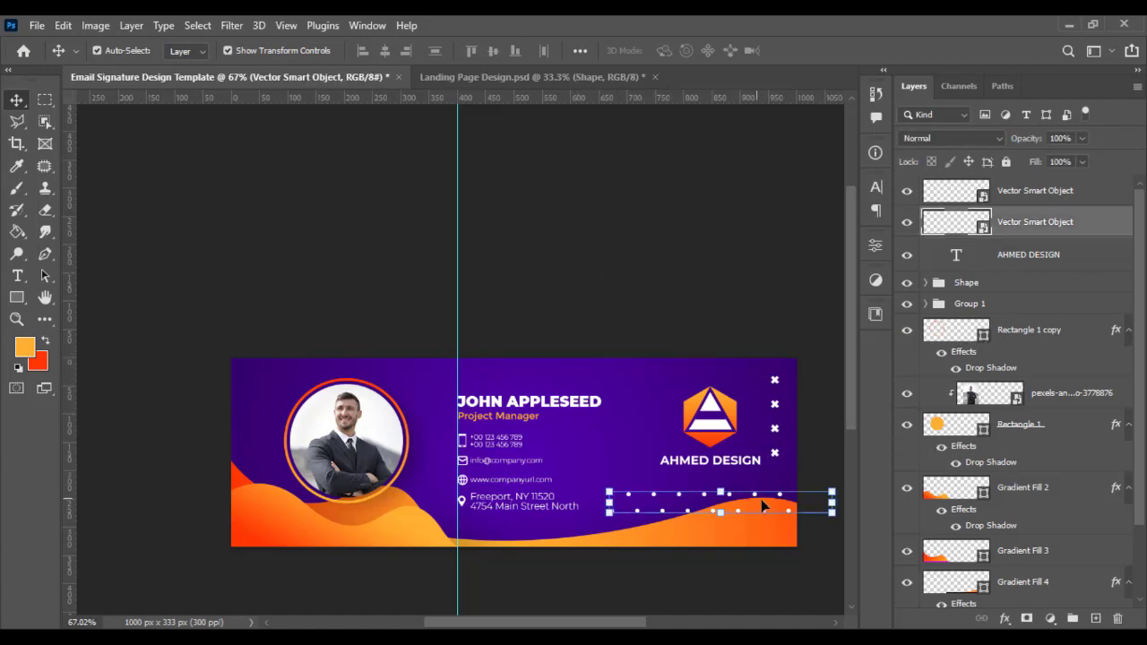
left_click_drag(743, 512, 813, 512)
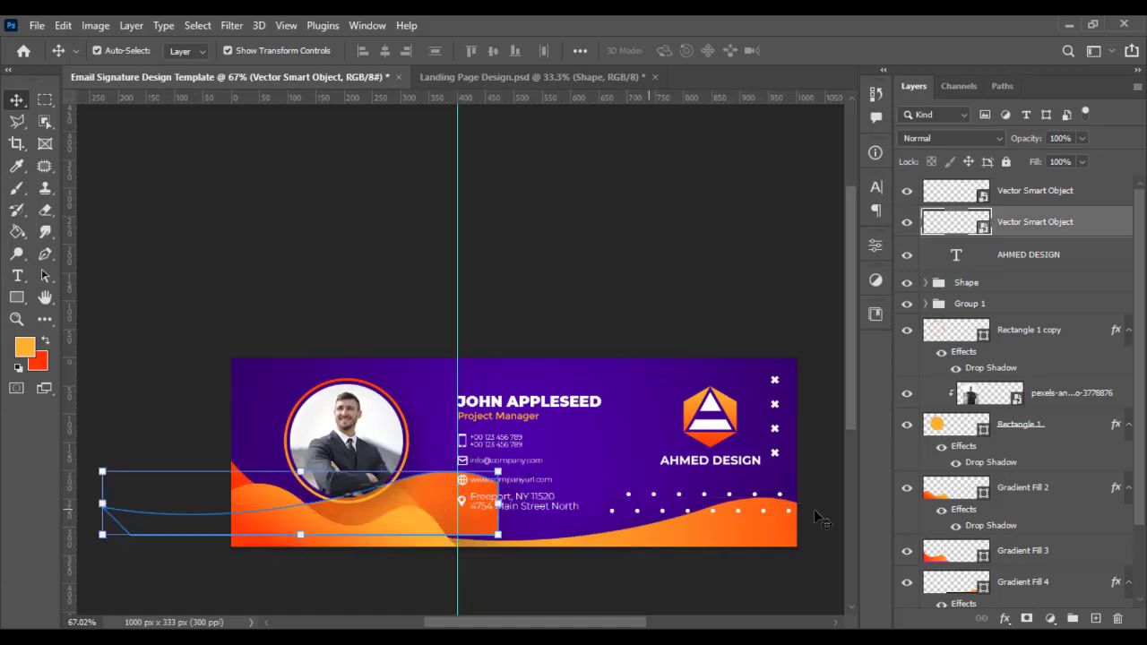
key("ctrl+z")
left_click(1036, 225)
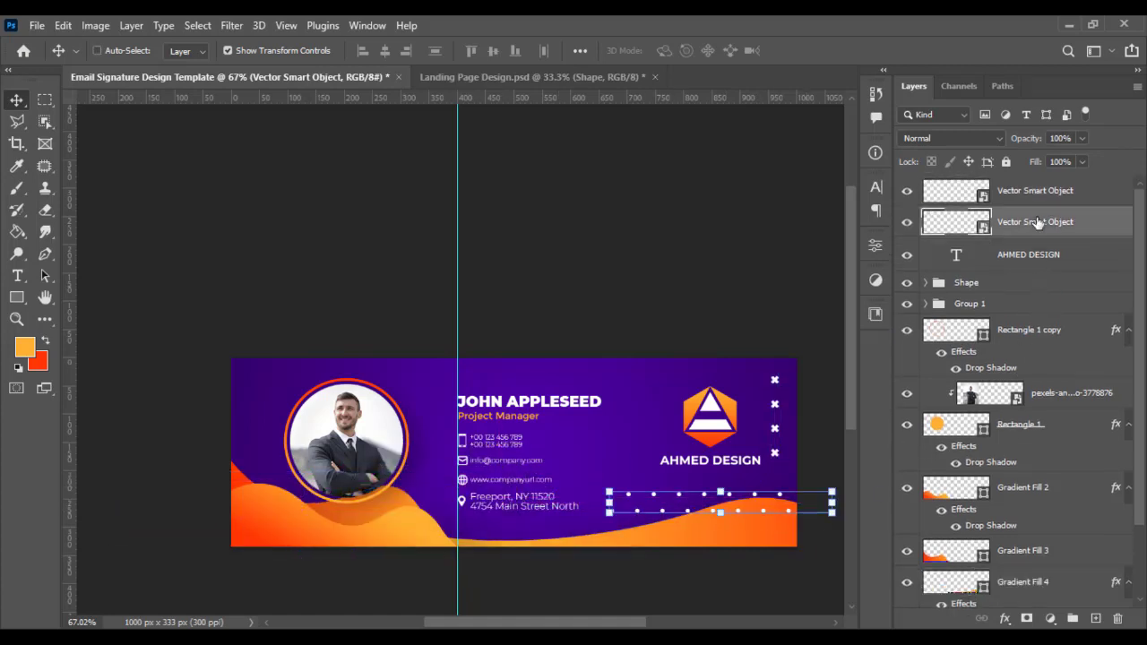
key("ctrl+j")
key("ctrl+t")
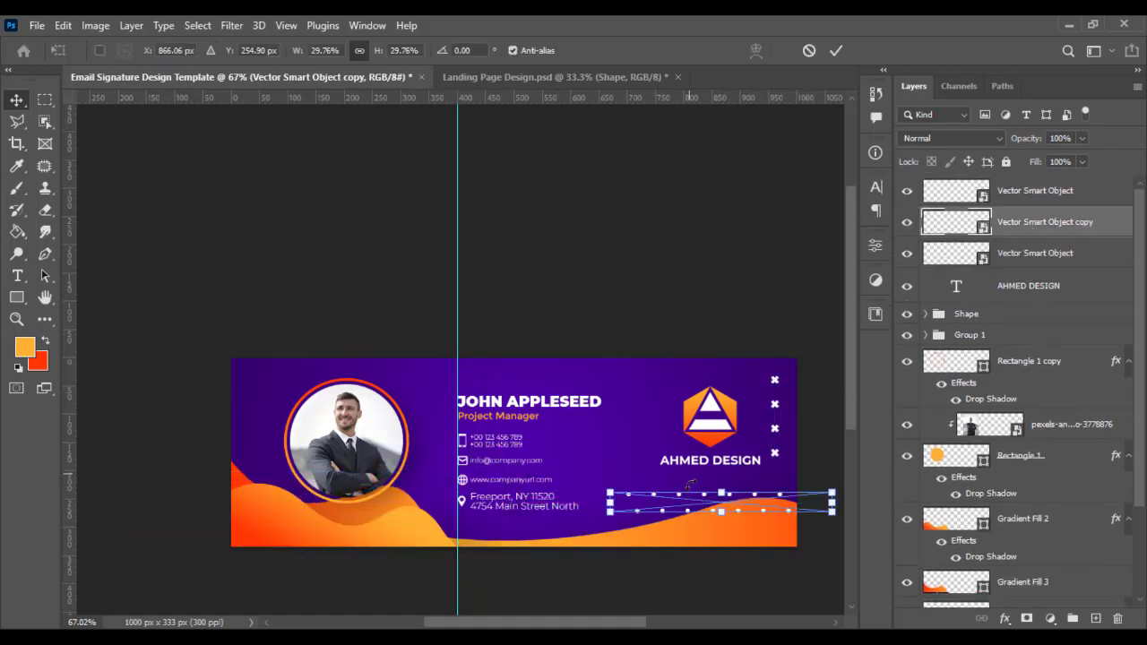
mouse_move(710, 511)
left_mouse_down()
mouse_move(419, 394)
mouse_move(317, 377)
left_mouse_up()
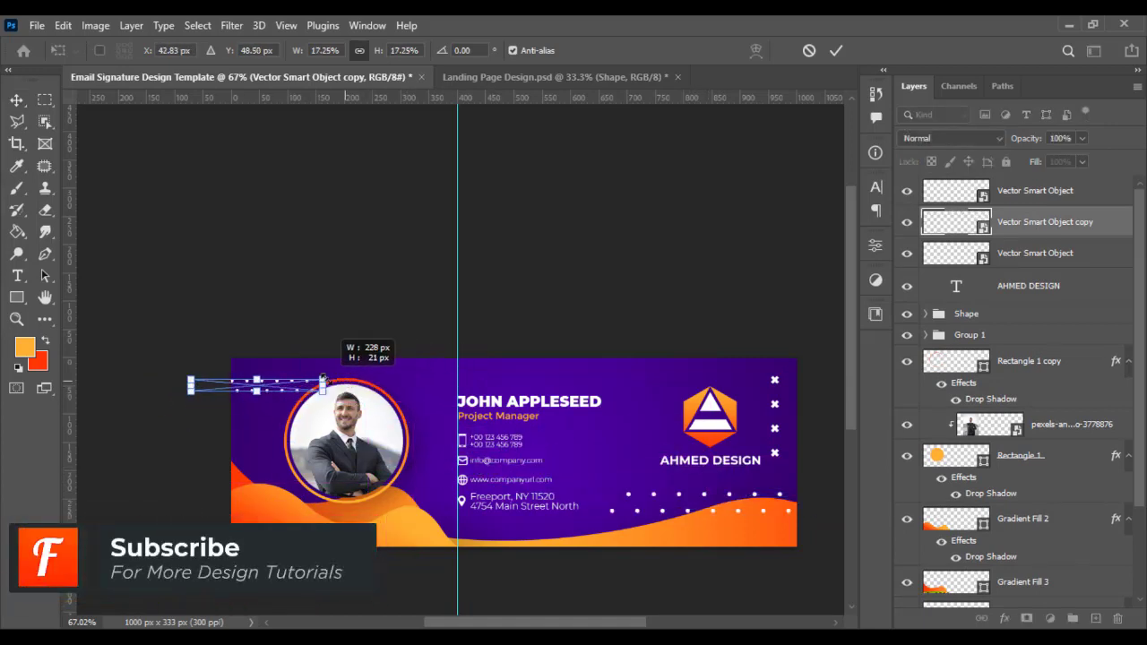
mouse_move(317, 378)
left_mouse_down()
mouse_move(365, 384)
mouse_move(283, 383)
left_mouse_up()
key("Return")
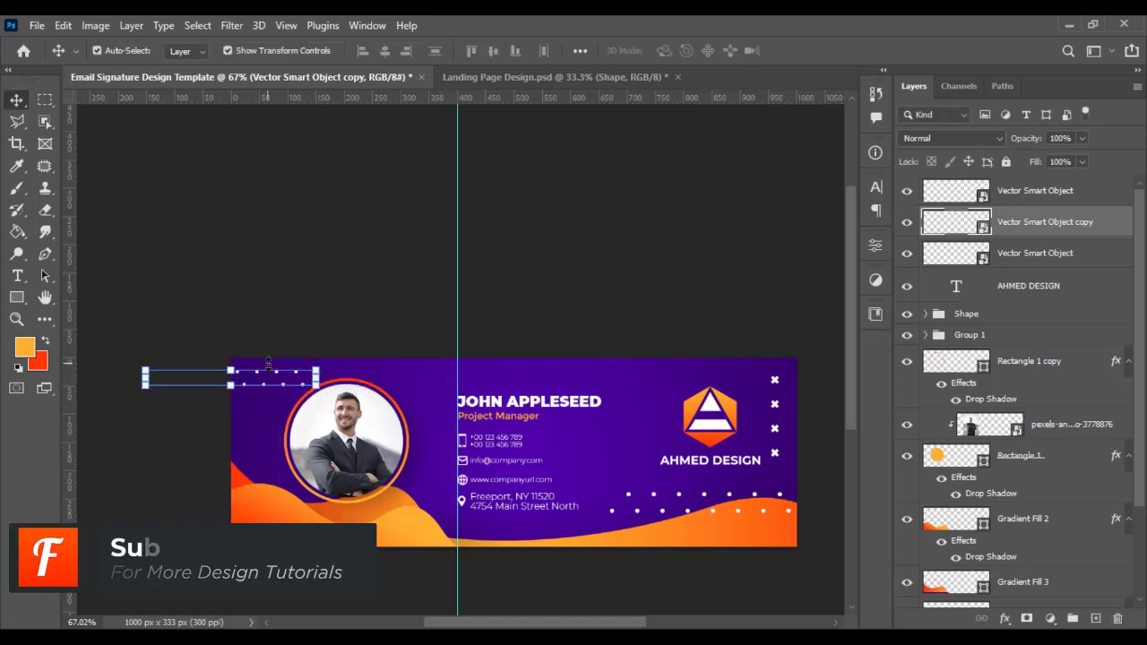
left_click(330, 319)
key("ctrl+plus")
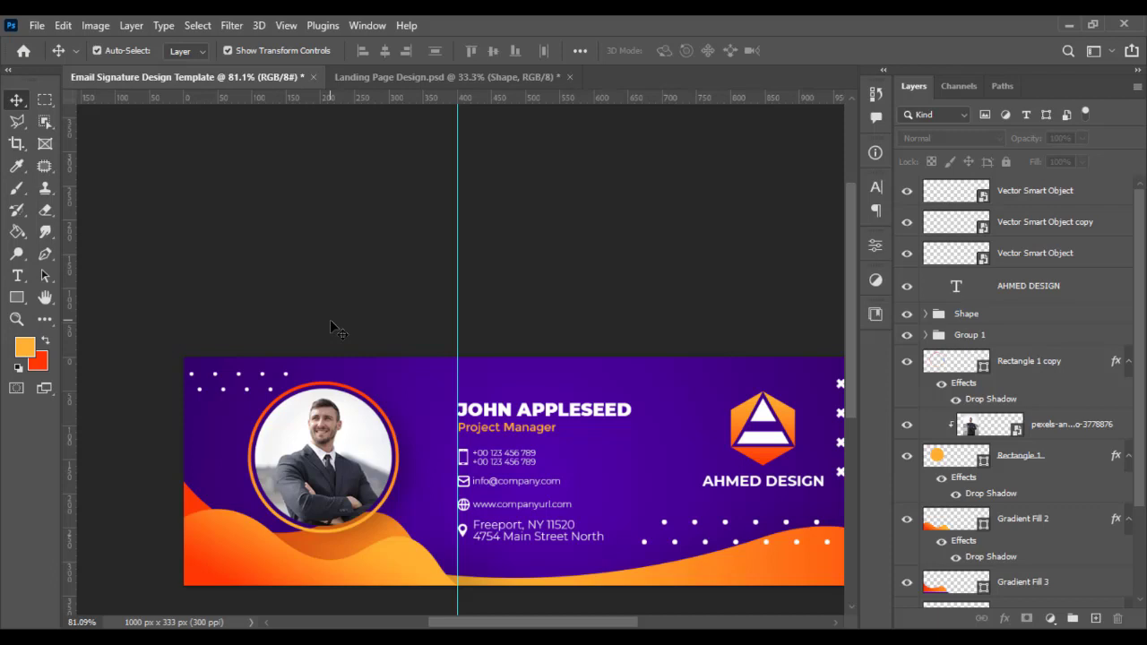
Drag the vertical guide back onto the ruler, then zoom out and in to review the banner.
key("ctrl+minus")
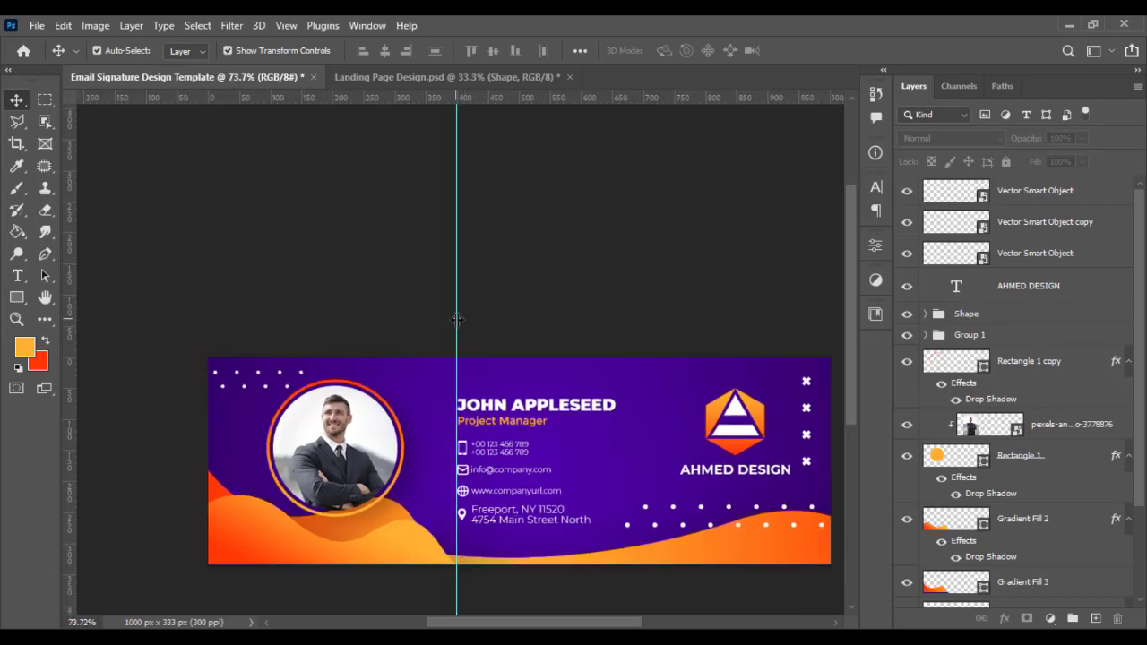
left_click_drag(457, 319, 72, 296)
key("ctrl+minus")
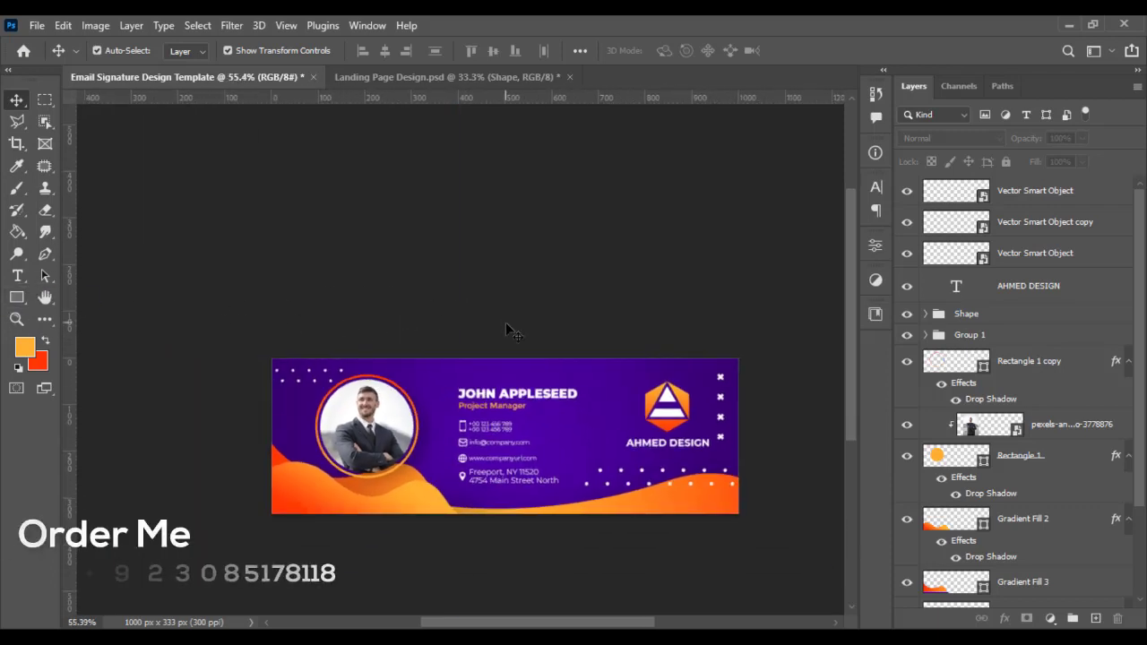
key("ctrl+plus")
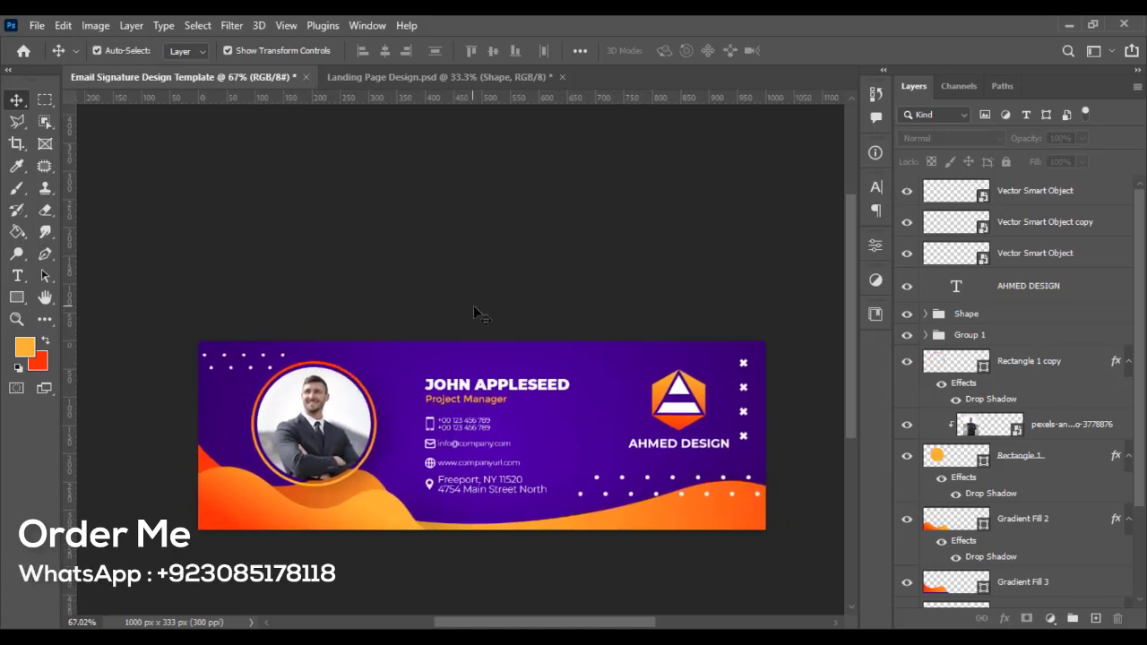
key("ctrl+plus")
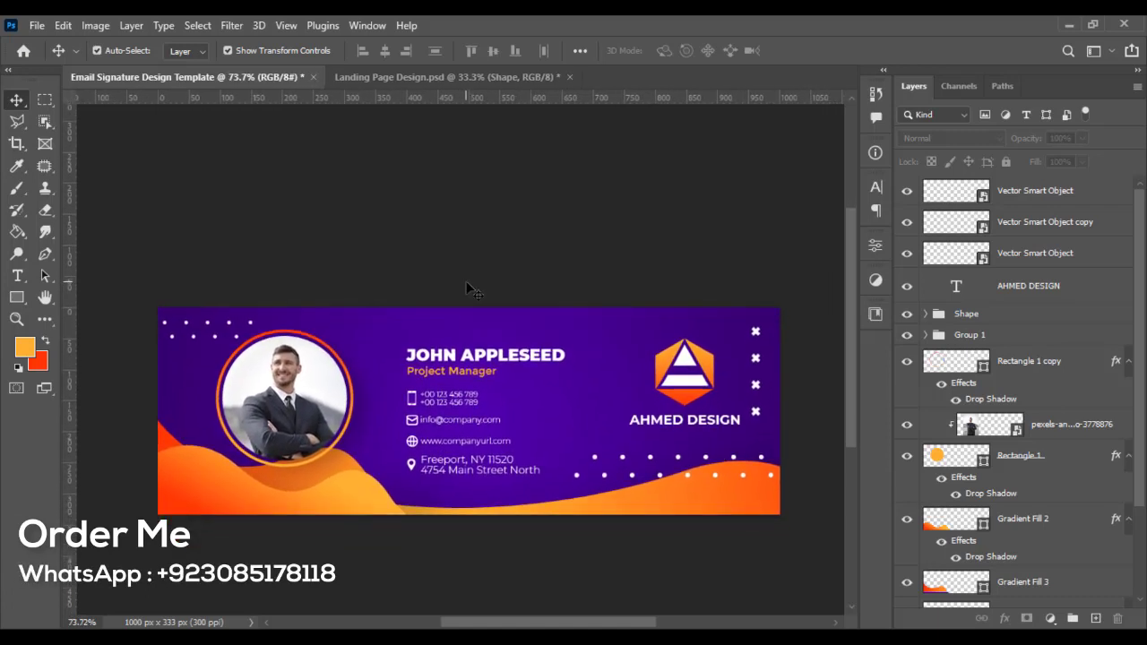